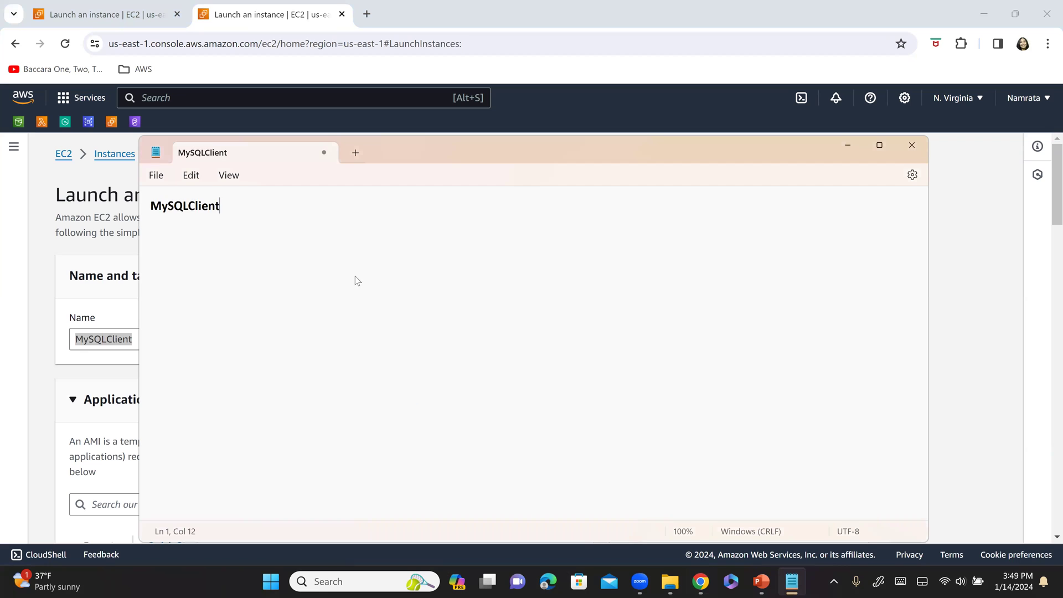
- Check the launch form against the setup slide: Amazon Linux 2023 AMI, 64-bit (x86), t2.micro
key("alt+Tab")
scroll(174, 401, "down", 3)
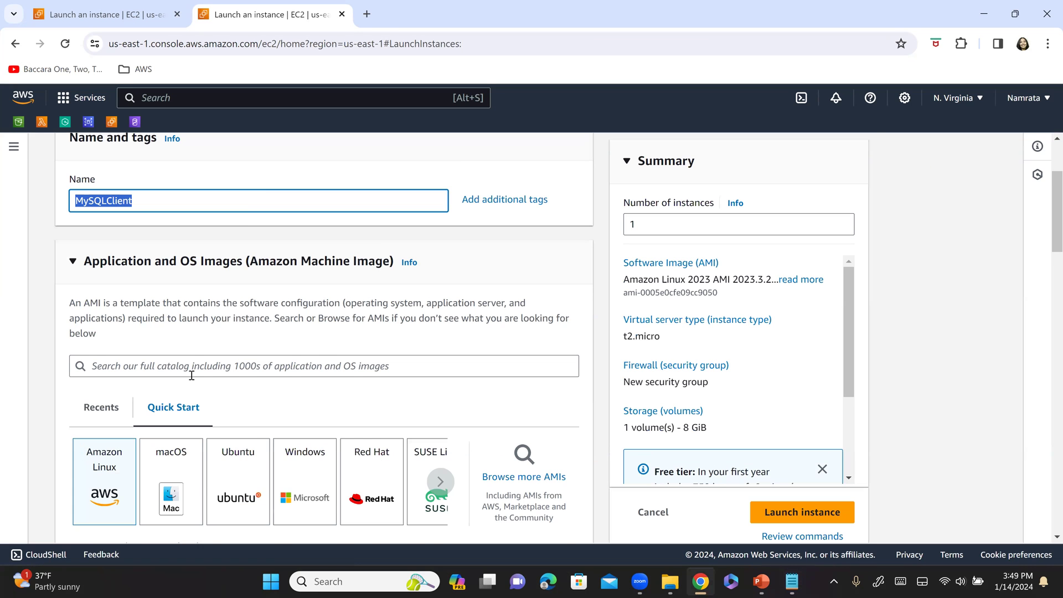
scroll(123, 366, "down", 2)
key("alt+Tab")
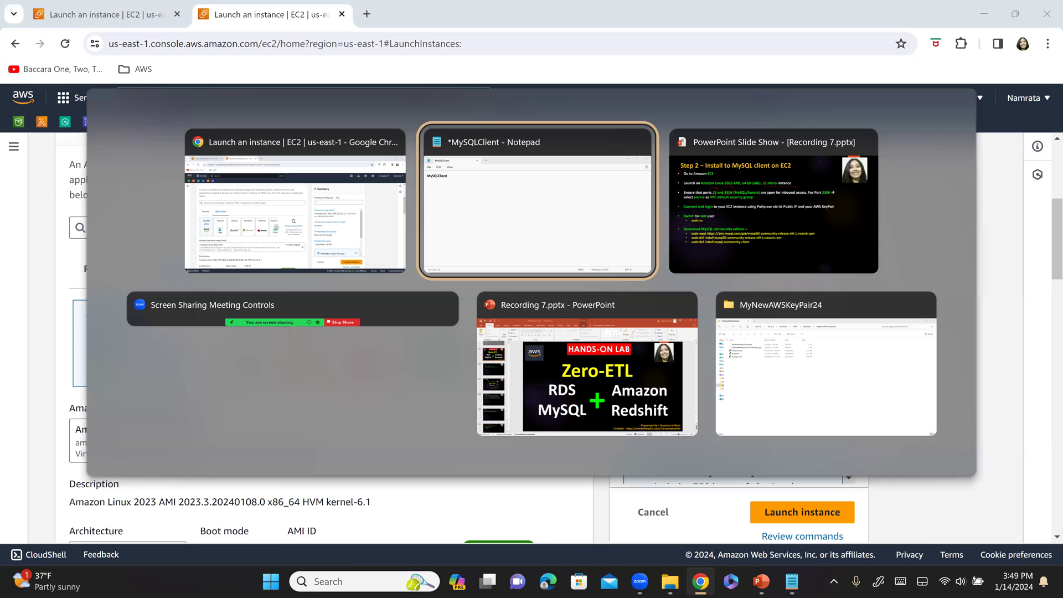
key("alt+Tab")
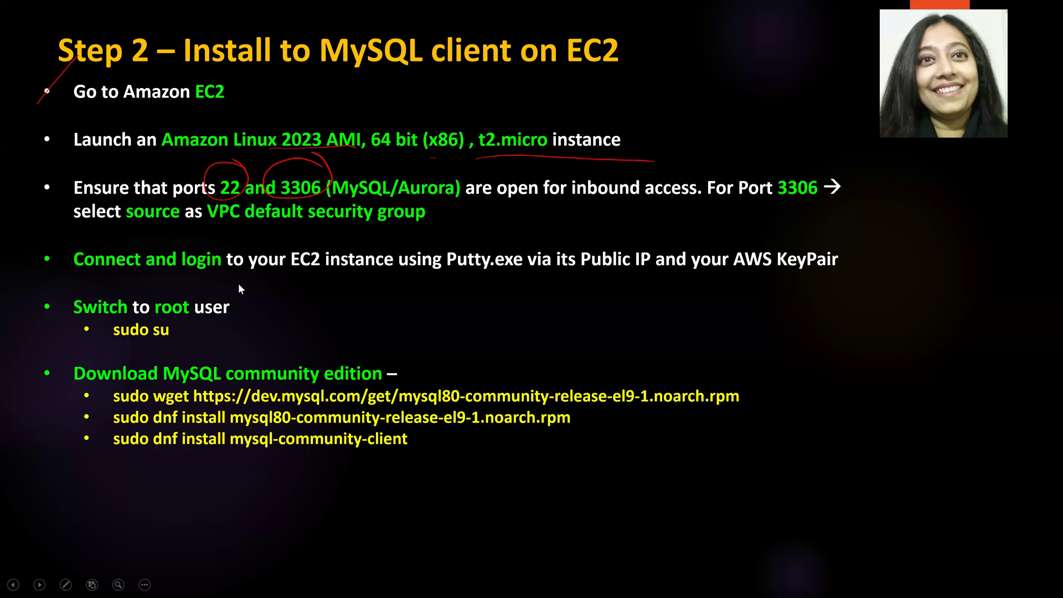
key("alt+Tab")
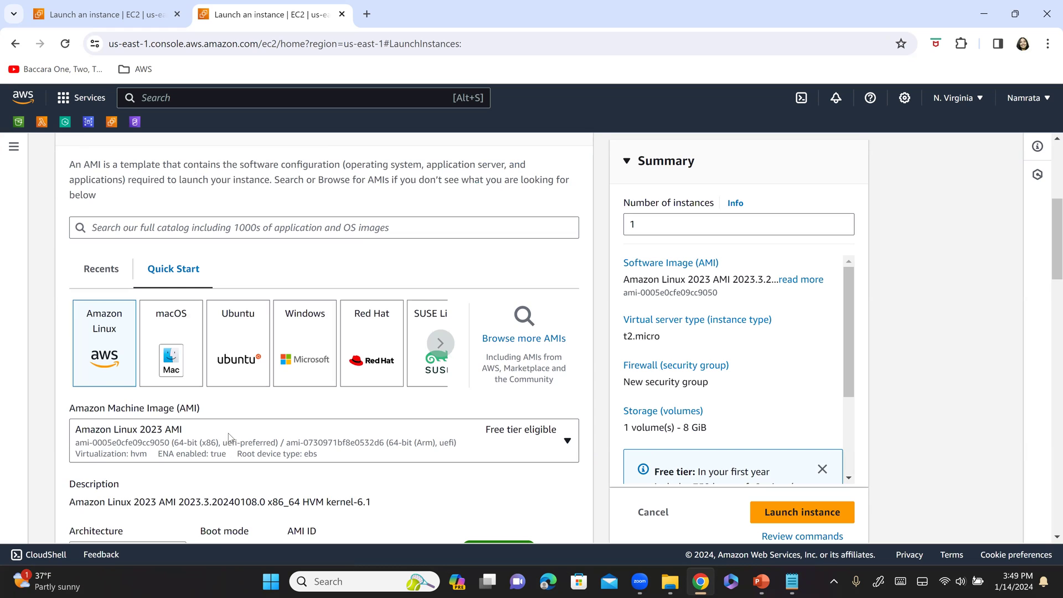
scroll(233, 446, "down", 1)
key("alt+Tab")
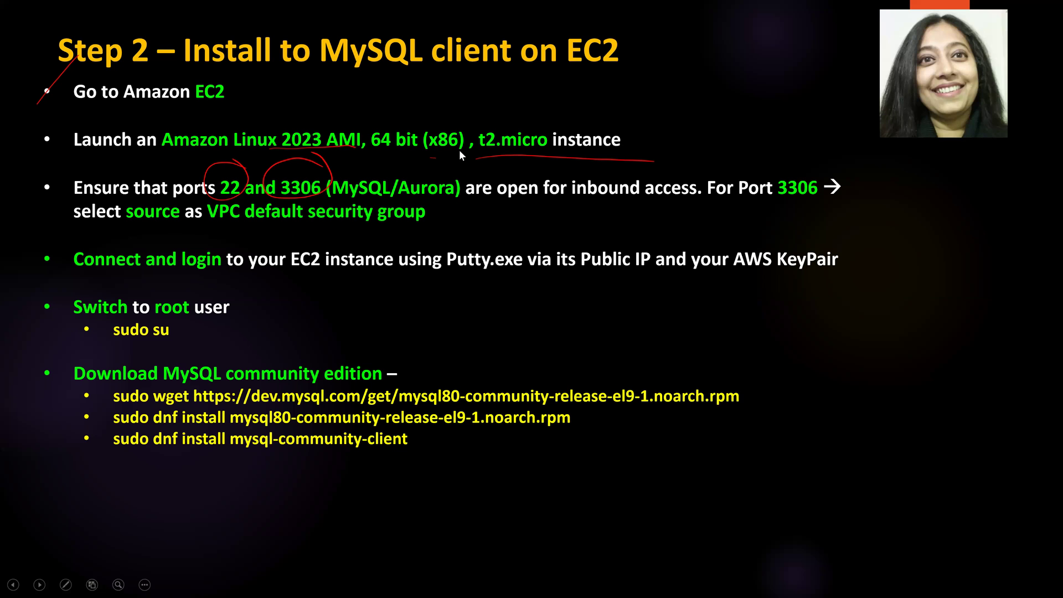
key("alt+Tab")
scroll(321, 401, "down", 4)
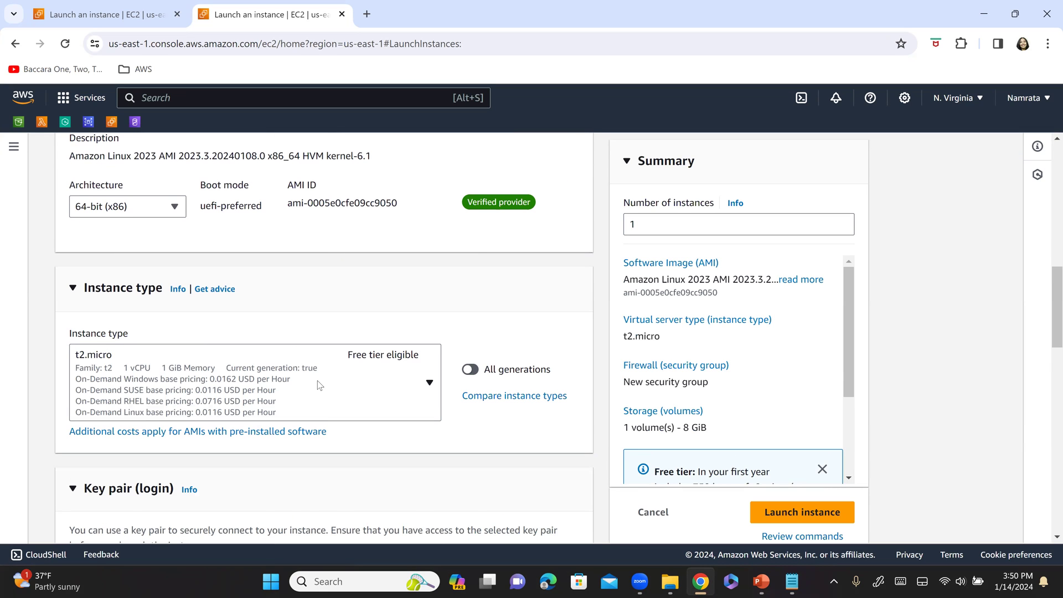
scroll(320, 387, "down", 2)
- Choose MyNewAWSKeyPair24 as the instance's key pair
left_click(339, 464)
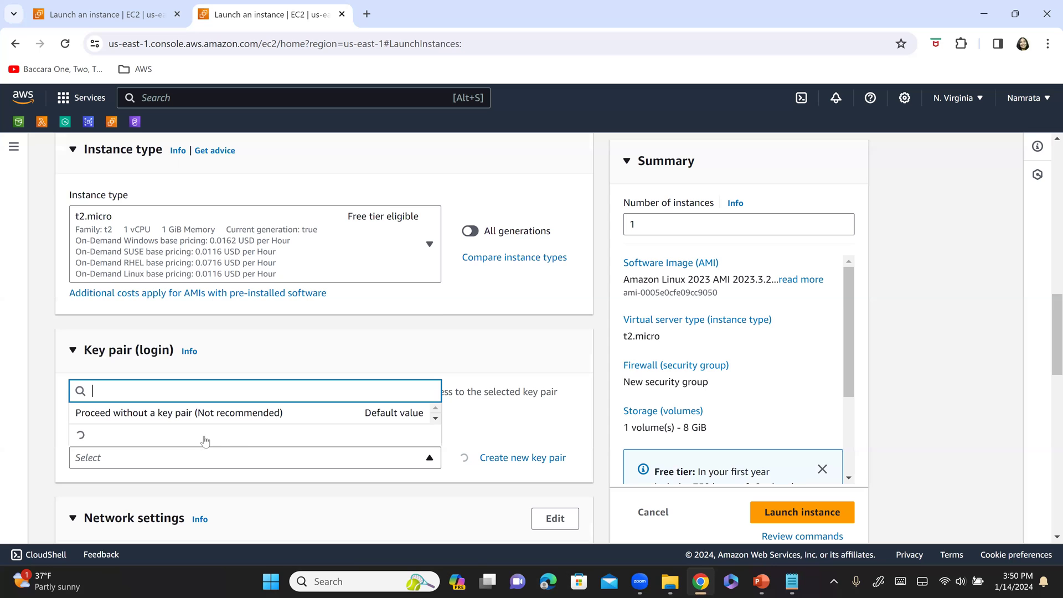
left_click(191, 436)
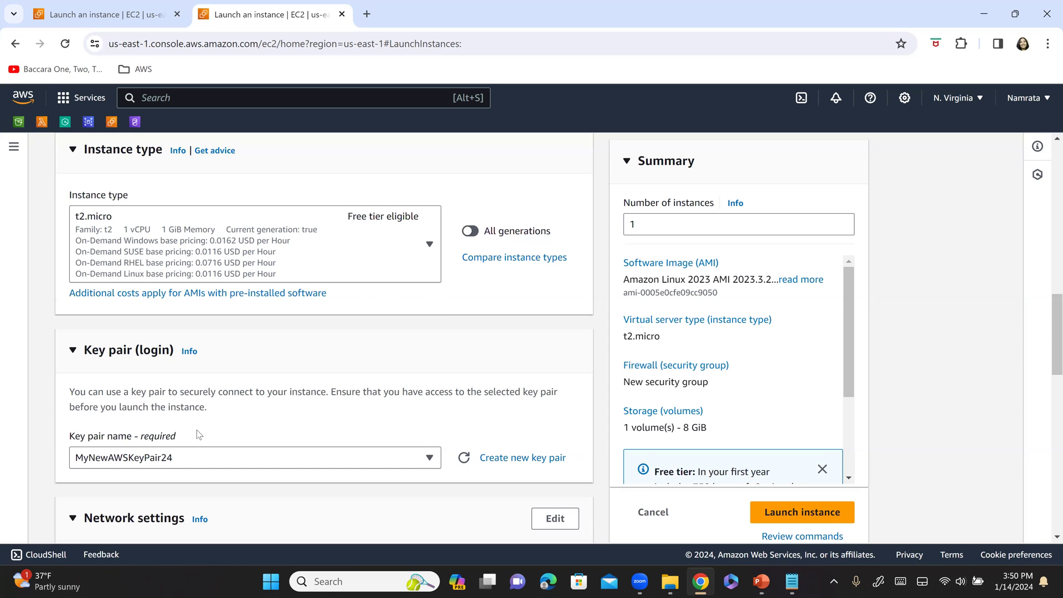
scroll(198, 431, "down", 5)
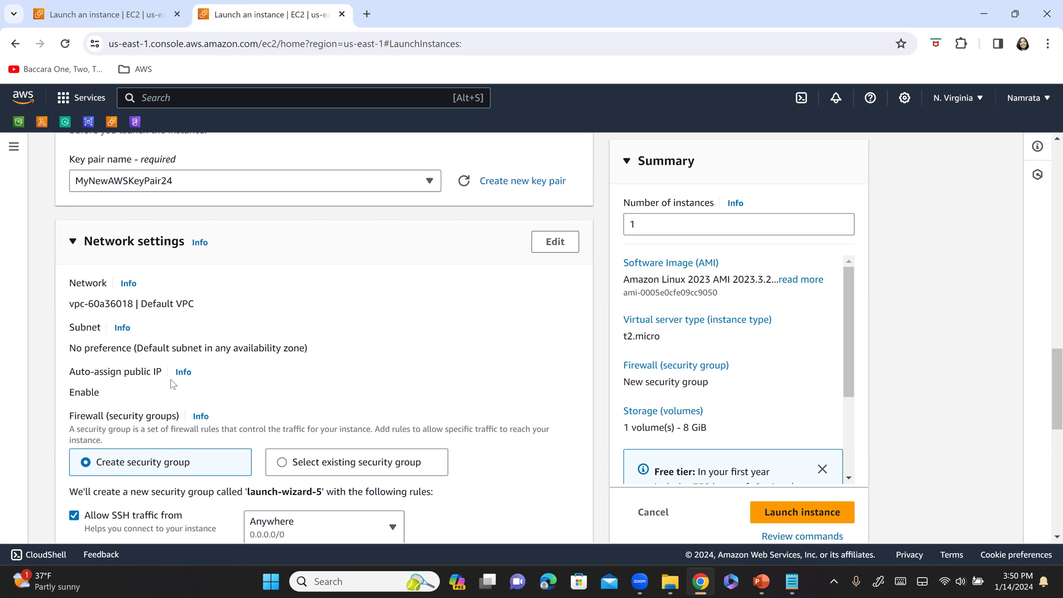
- Attach the existing EC2-SG security group, keeping the default 8 GiB gp3 storage
scroll(139, 382, "down", 2)
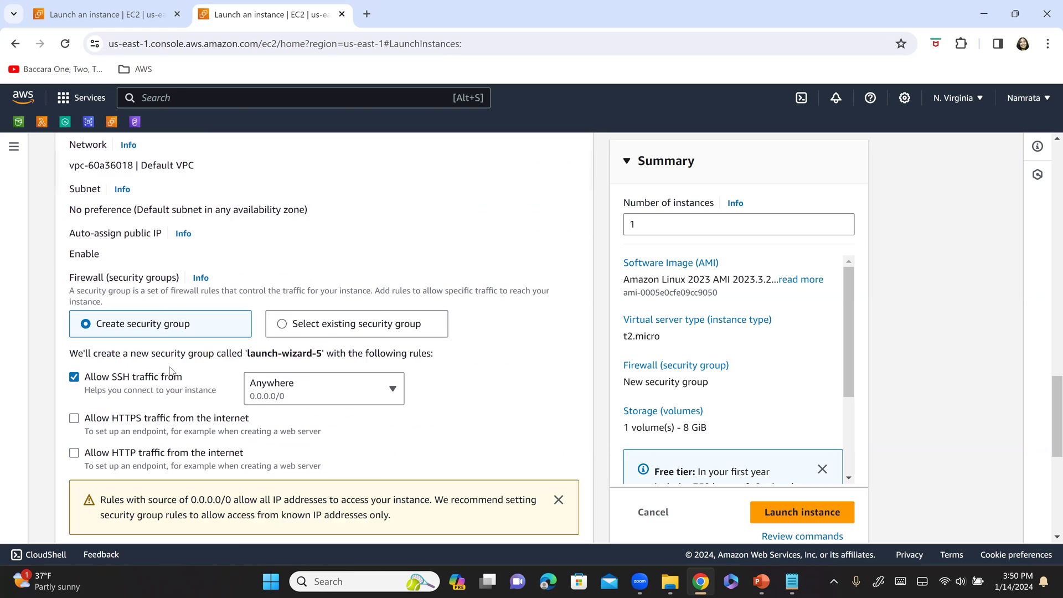
scroll(170, 369, "down", 1)
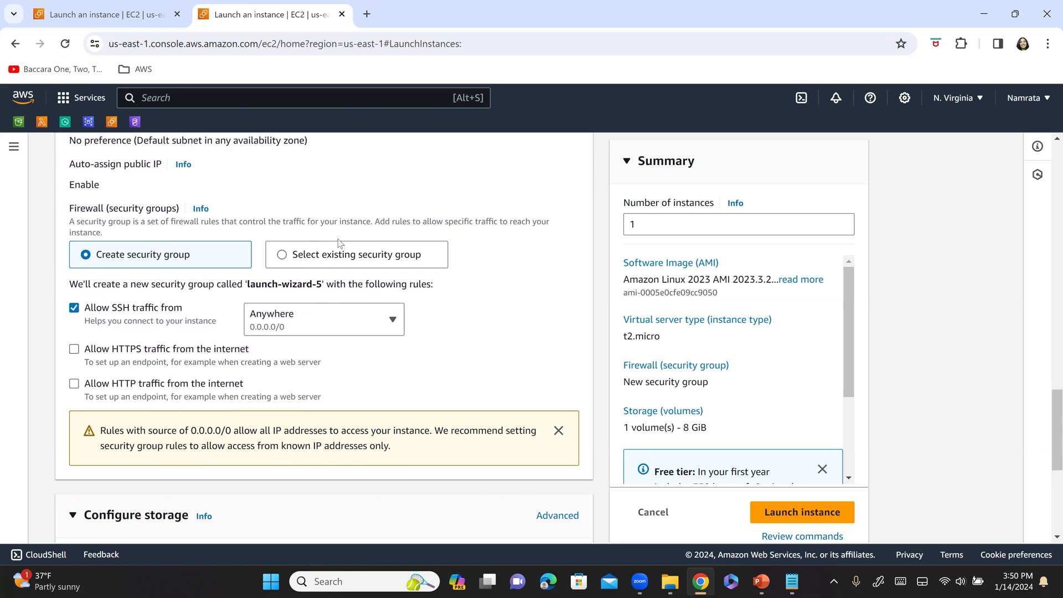
left_click(283, 255)
left_click(235, 310)
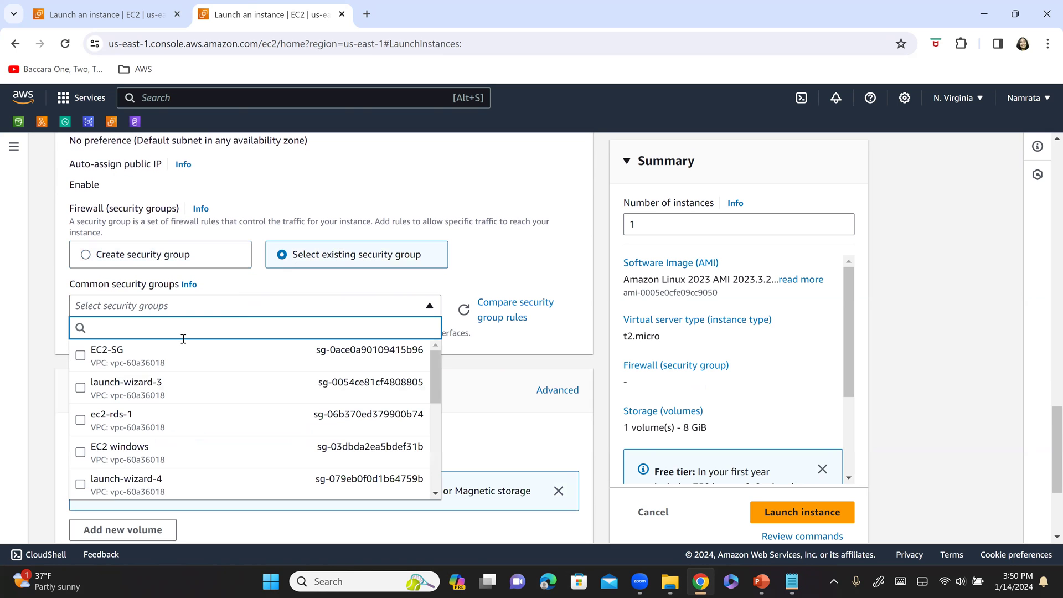
left_click(81, 356)
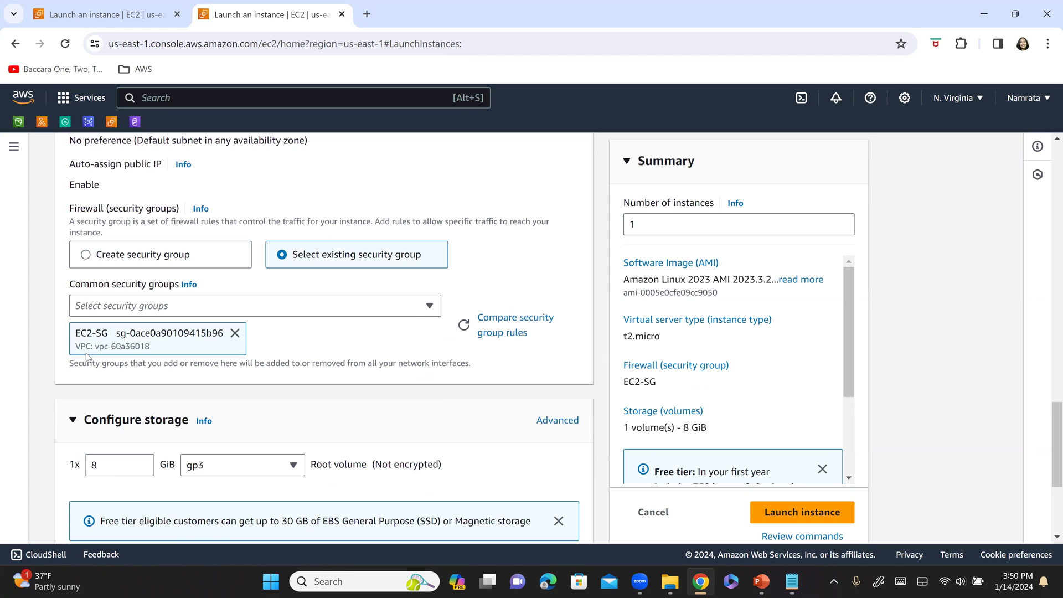
scroll(150, 347, "down", 3)
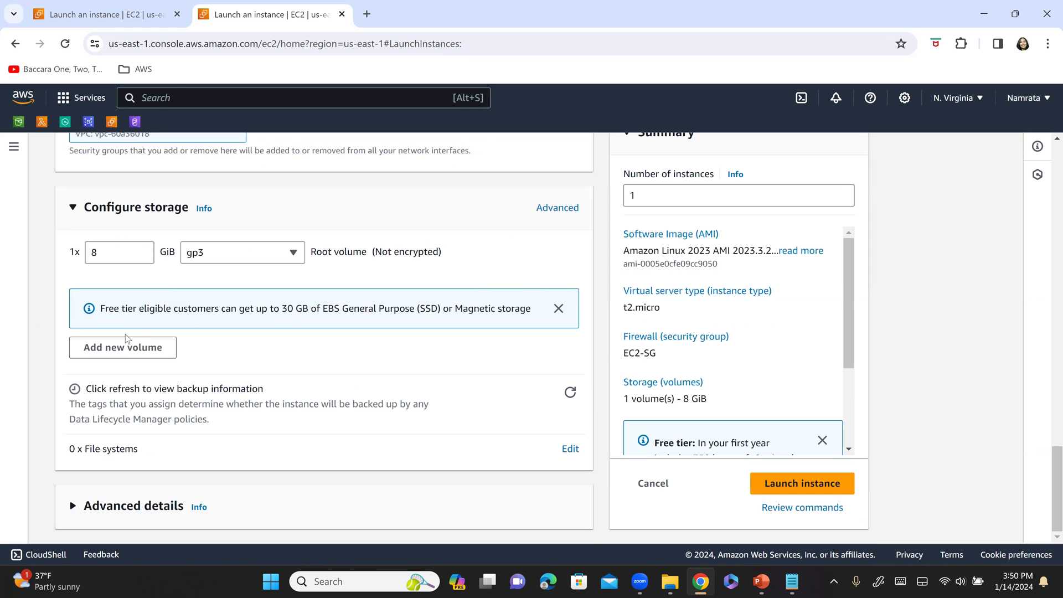
key("alt+Tab")
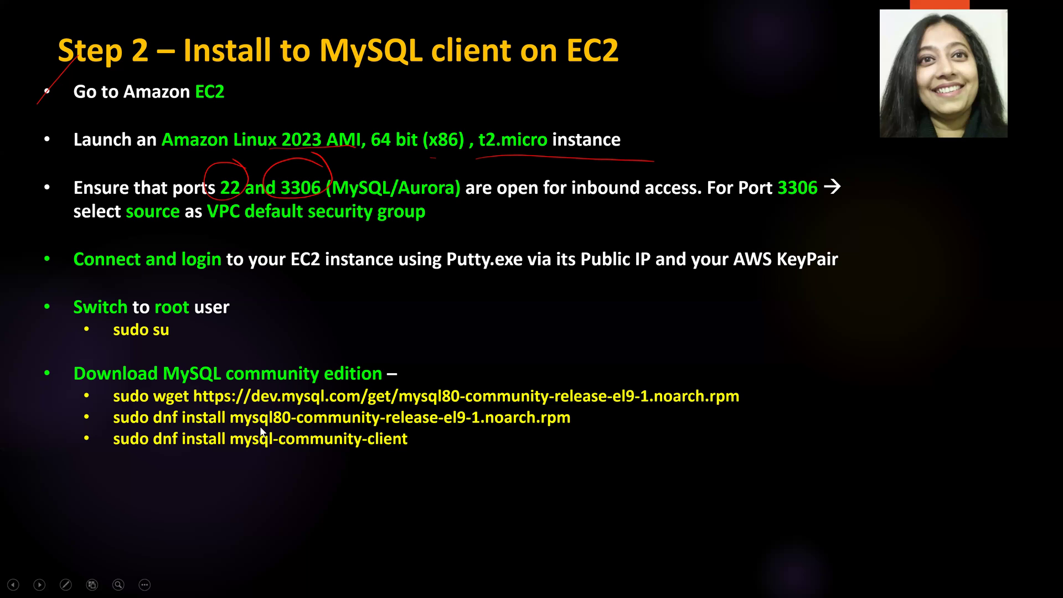
- Draw a red brace beside the first three Step 2 bullets and underline 'inbound access.'
left_click_drag(38, 86, 54, 248)
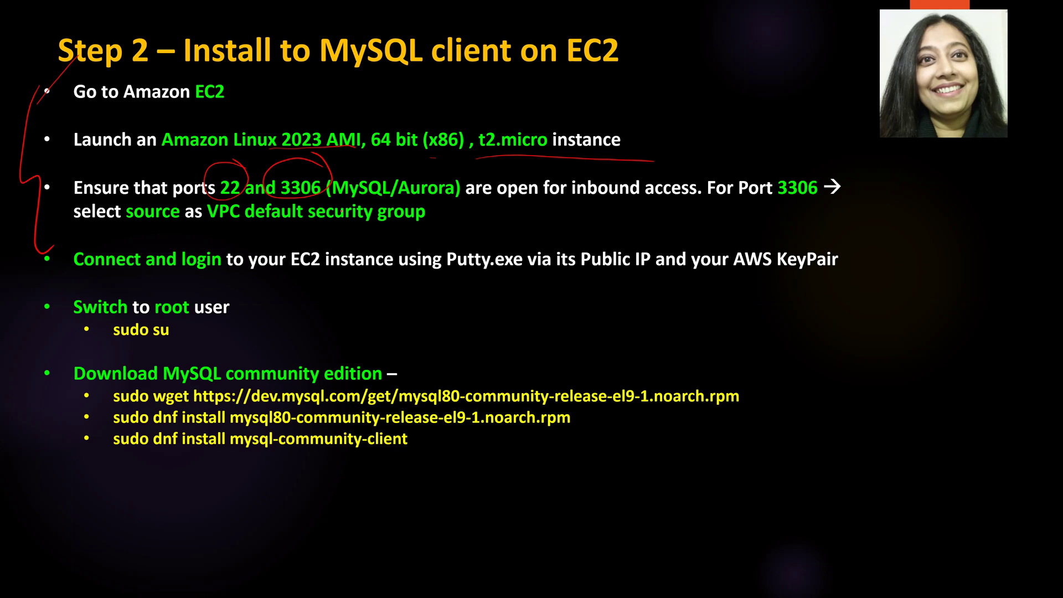
left_click_drag(572, 196, 716, 204)
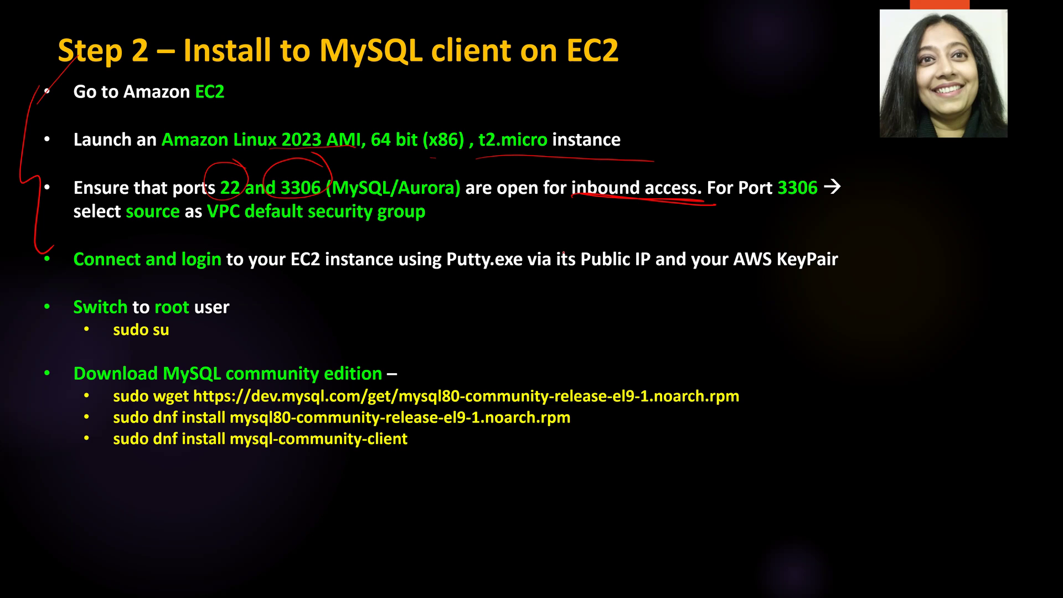
key("alt+Tab")
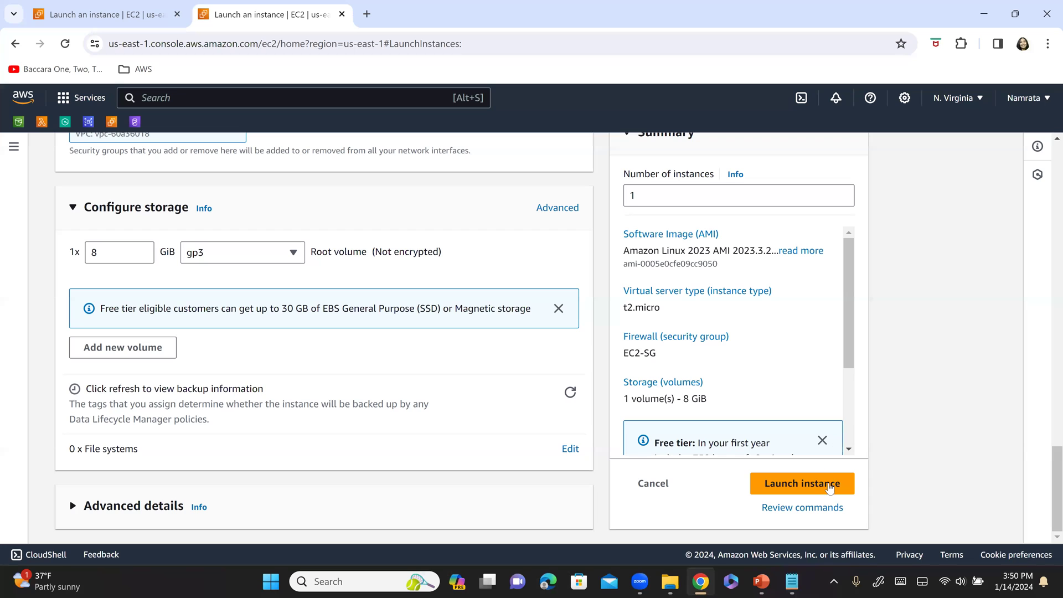
- Launch the MySQLClient instance and open EC2-SG's details page from Security Groups
left_click(827, 489)
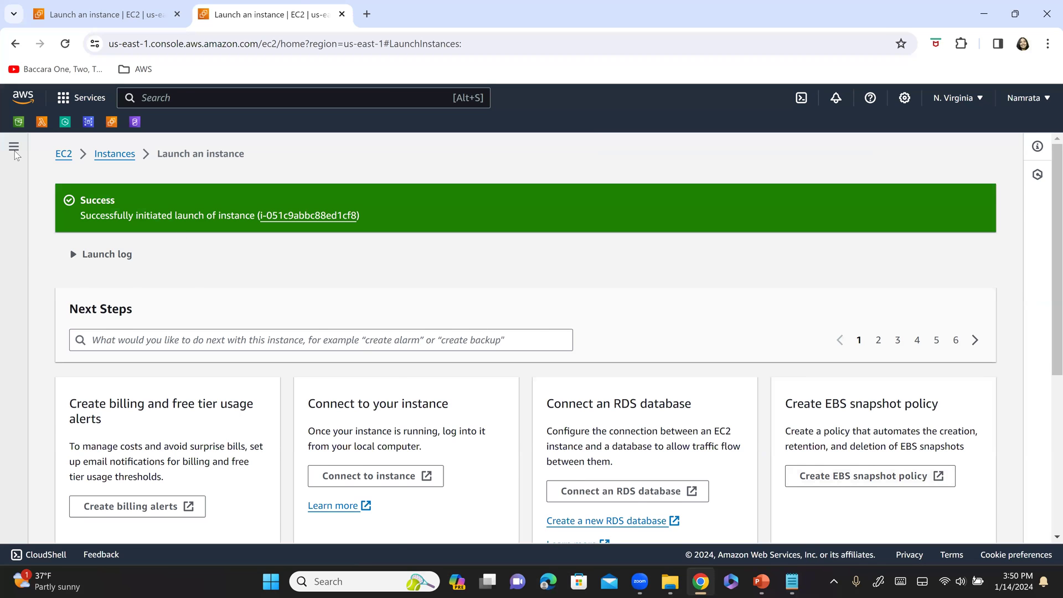
left_click(14, 149)
scroll(108, 382, "down", 4)
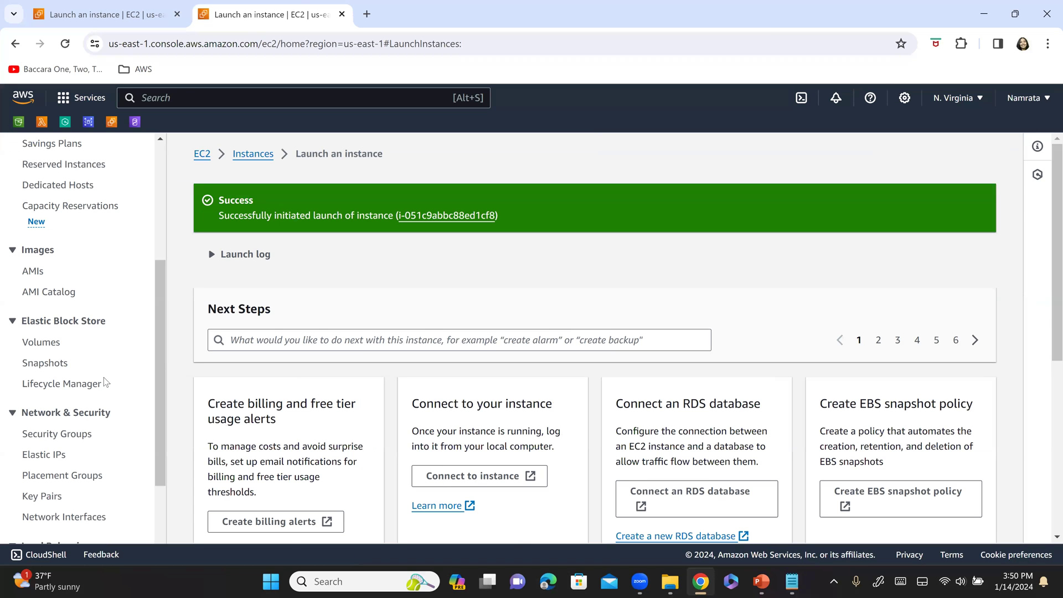
scroll(58, 331, "down", 3)
left_click(89, 310)
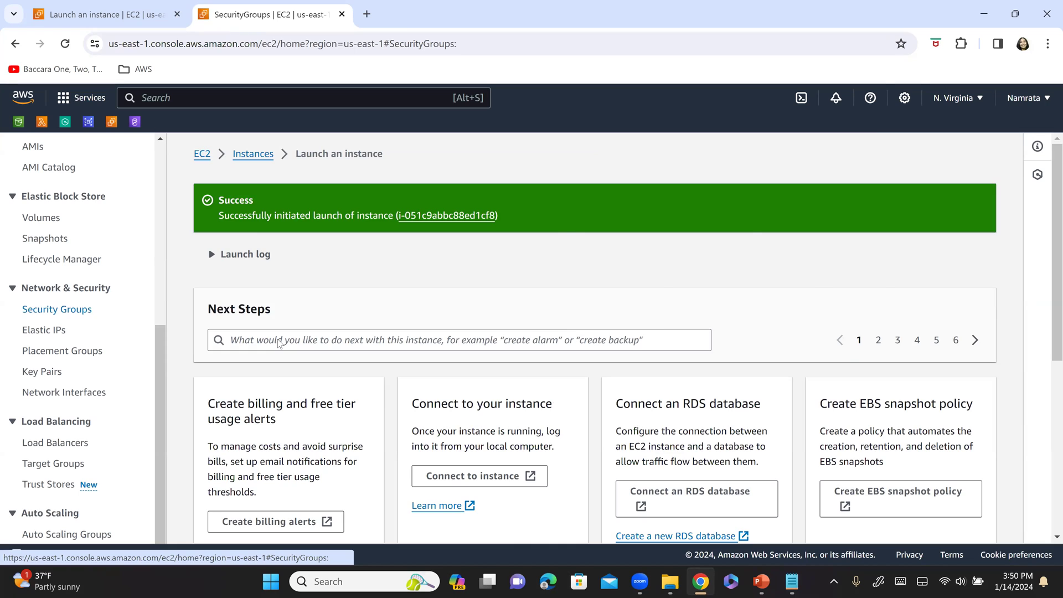
left_click(185, 303)
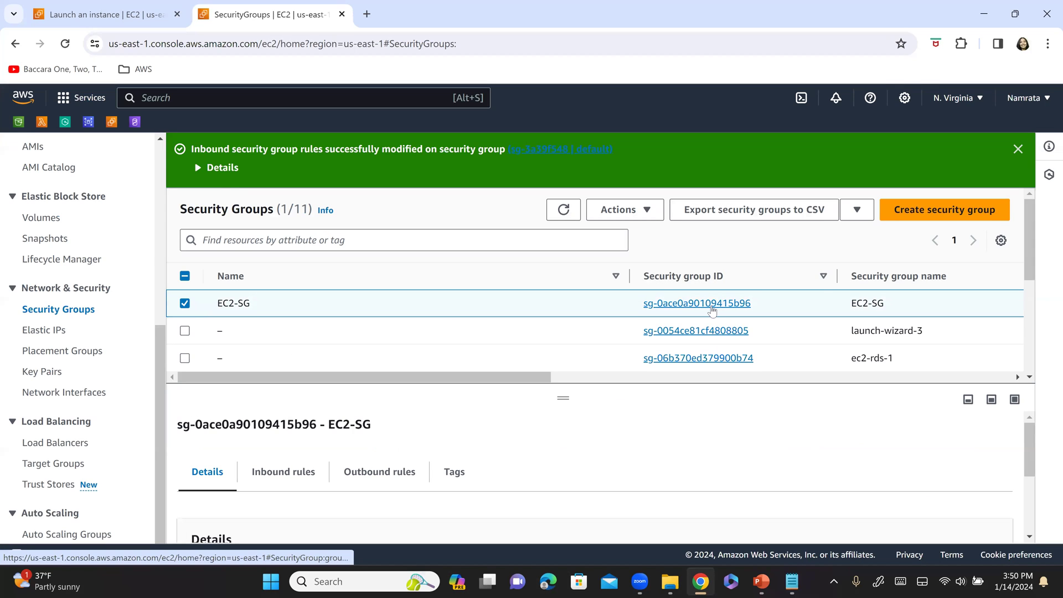
left_click(712, 308)
scroll(897, 401, "down", 2)
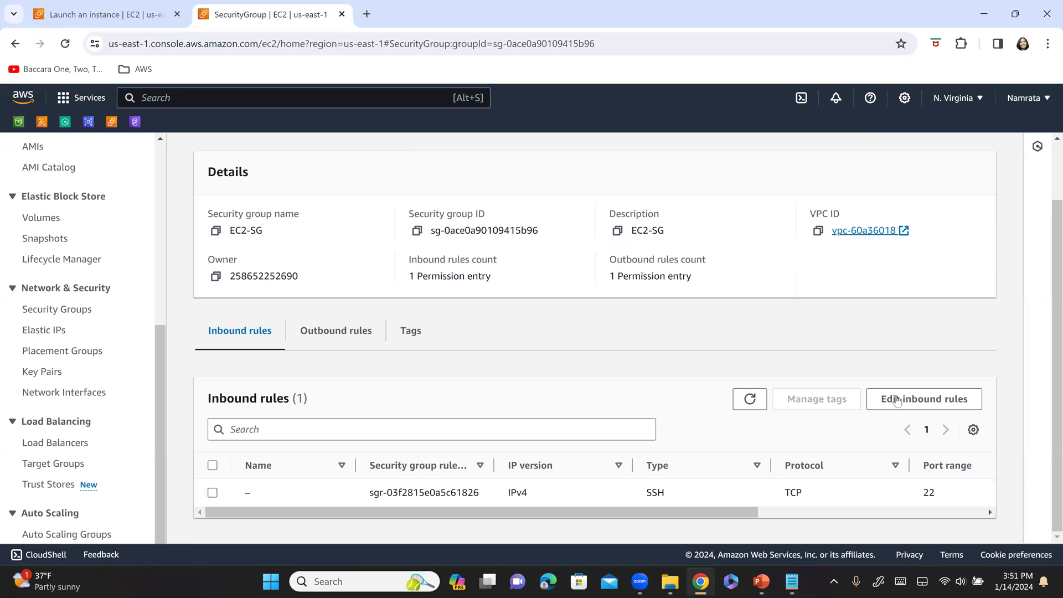
- Add a MYSQL/Aurora inbound rule on port 3306 to EC2-SG
left_click(897, 400)
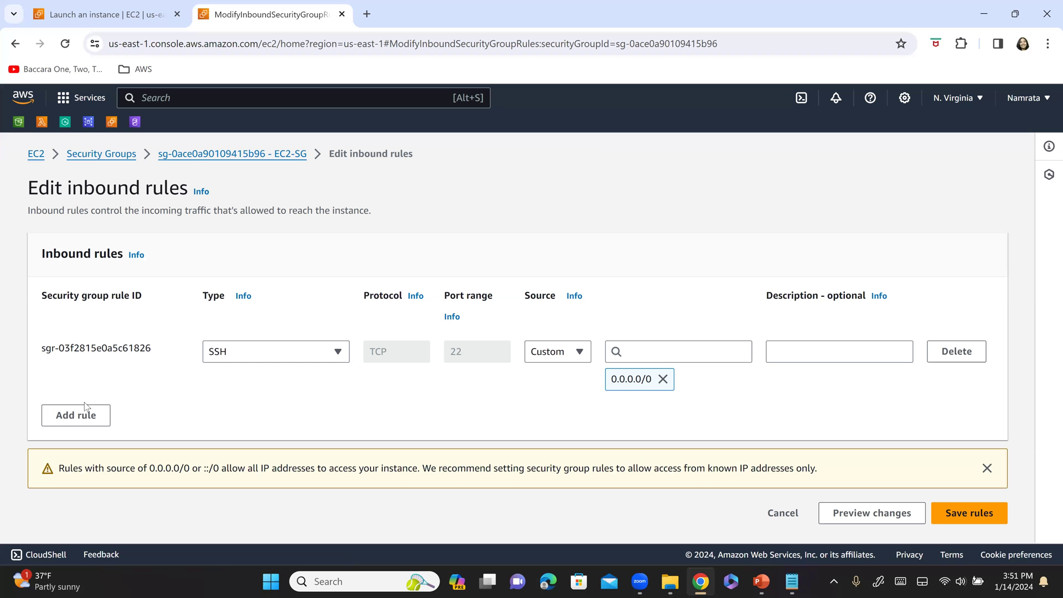
left_click(85, 415)
left_click(273, 418)
scroll(271, 280, "down", 3)
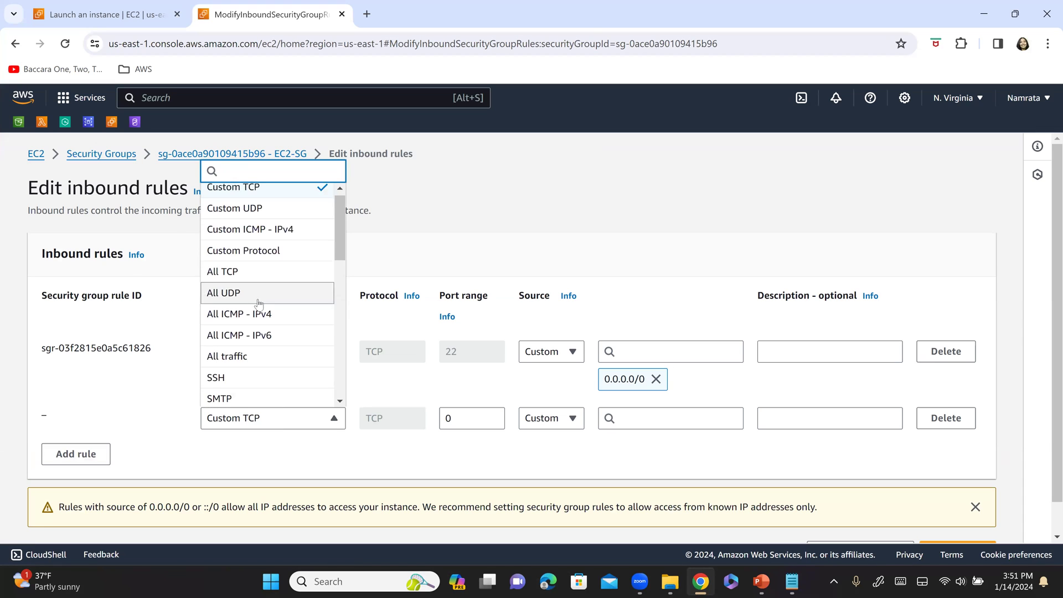
scroll(270, 280, "down", 2)
left_click(269, 353)
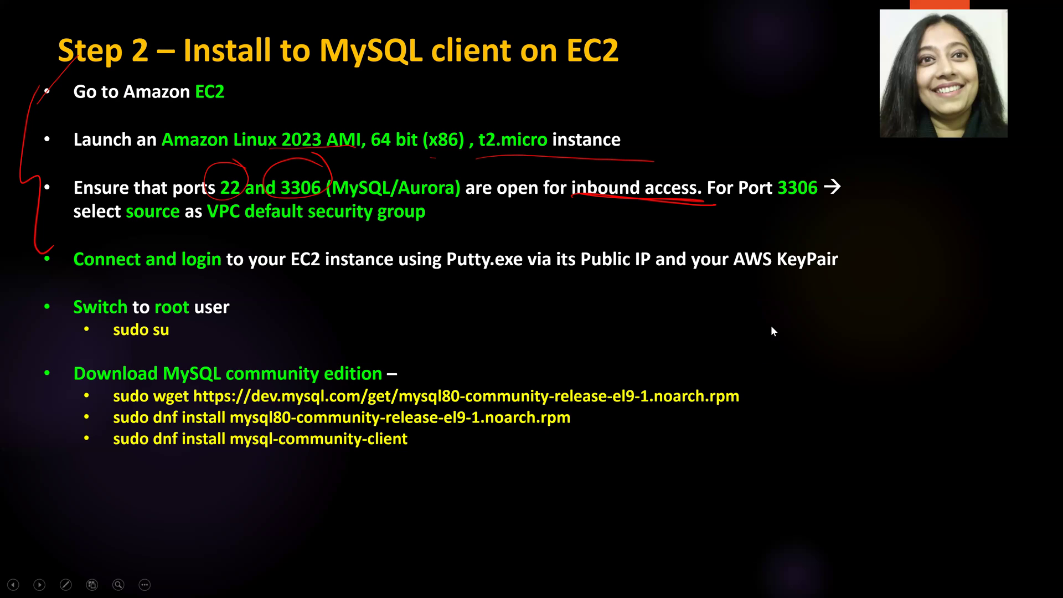
- Underline 'Port 3306' and 'select source' on the slide in red
left_click_drag(769, 210, 835, 205)
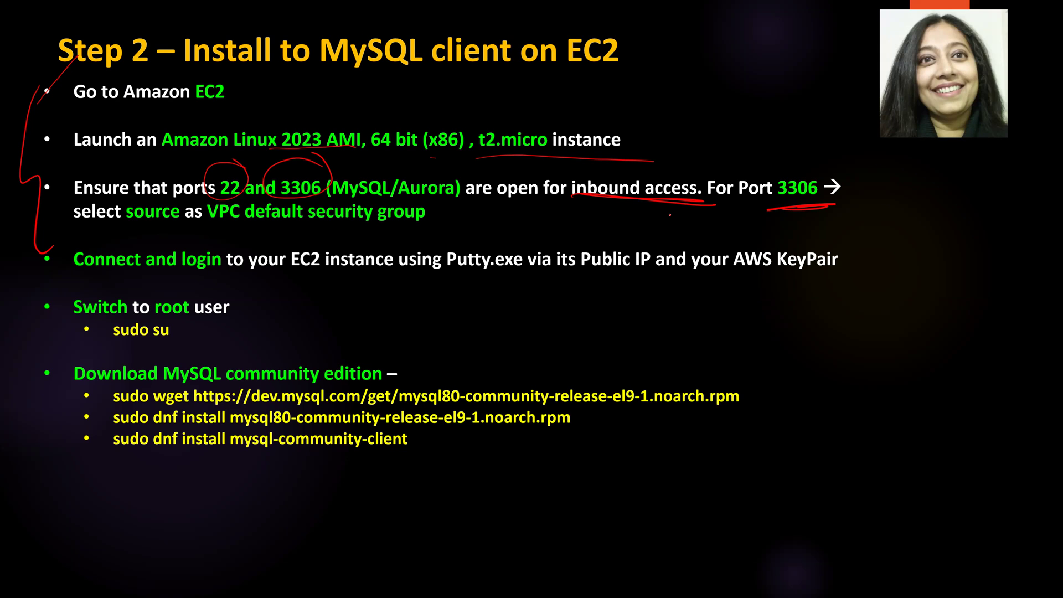
left_click_drag(78, 226, 450, 226)
key("alt+Tab")
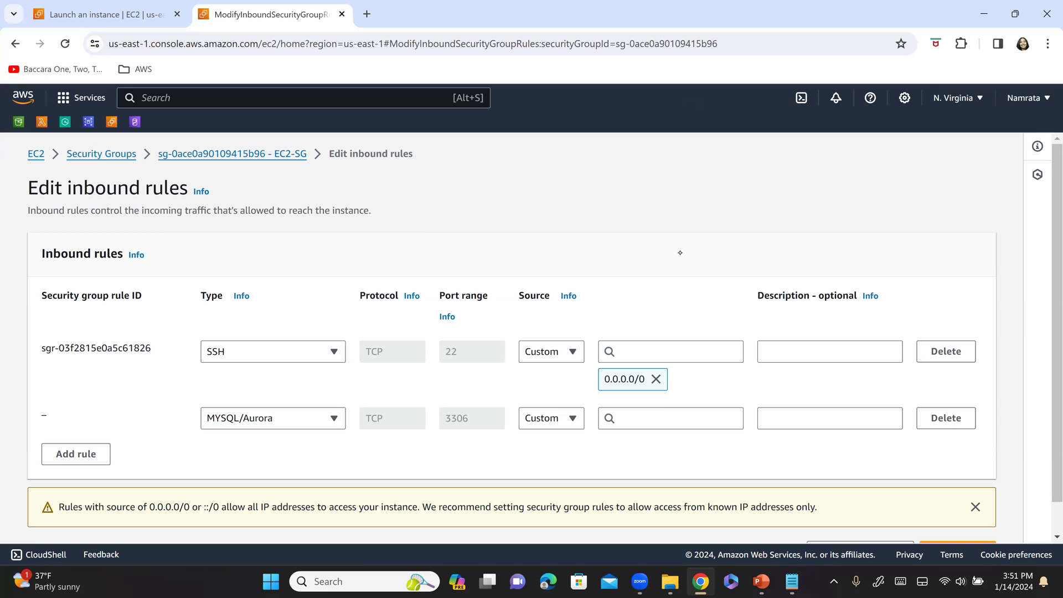
- Set the MYSQL/Aurora rule's source to default group sg-3a39f548 and save the rules
left_click(665, 420)
scroll(667, 299, "down", 3)
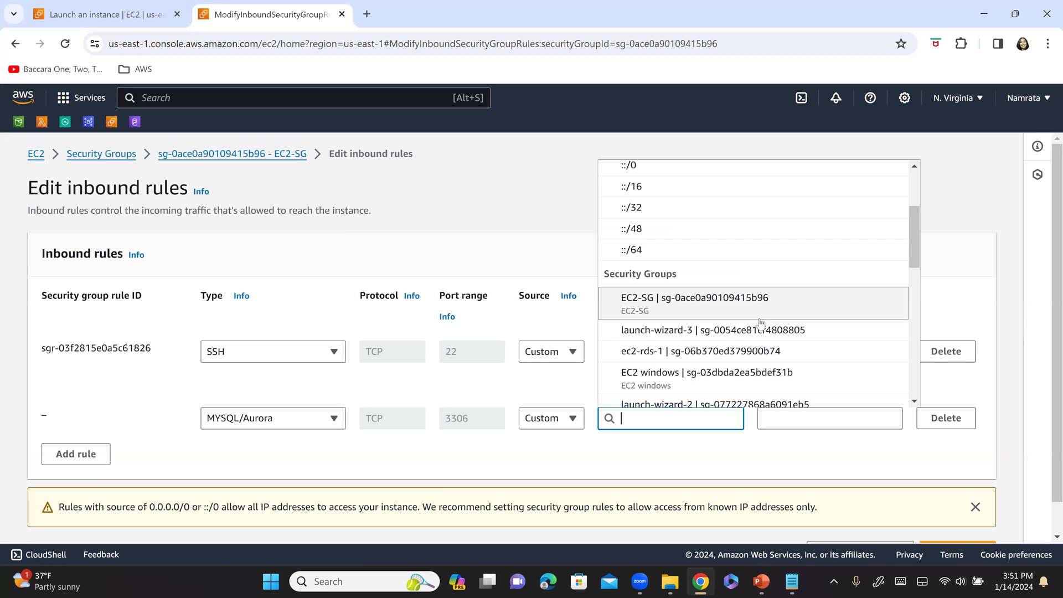
scroll(720, 350, "down", 2)
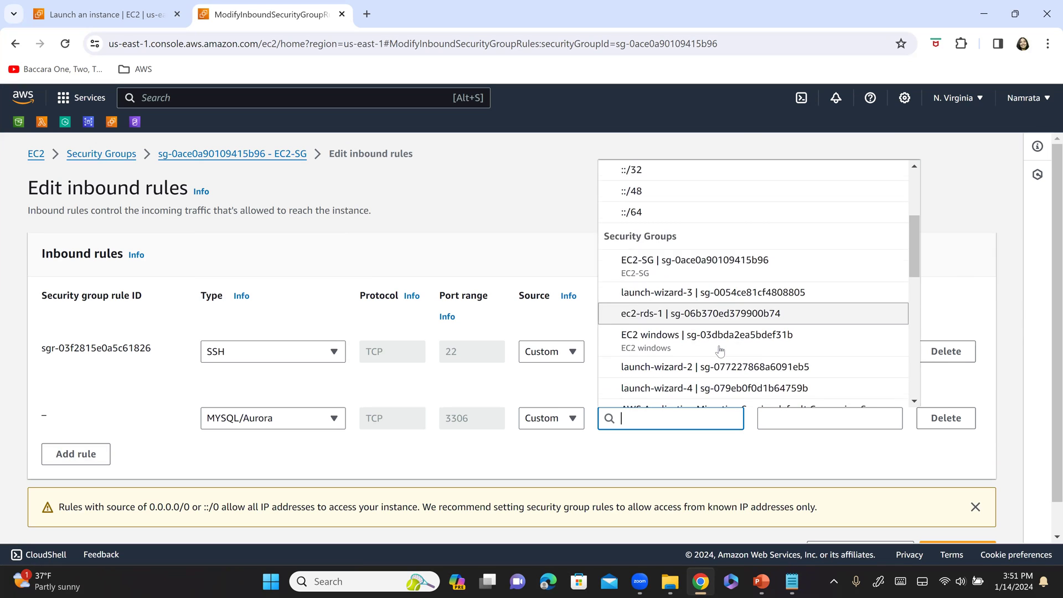
scroll(720, 350, "down", 4)
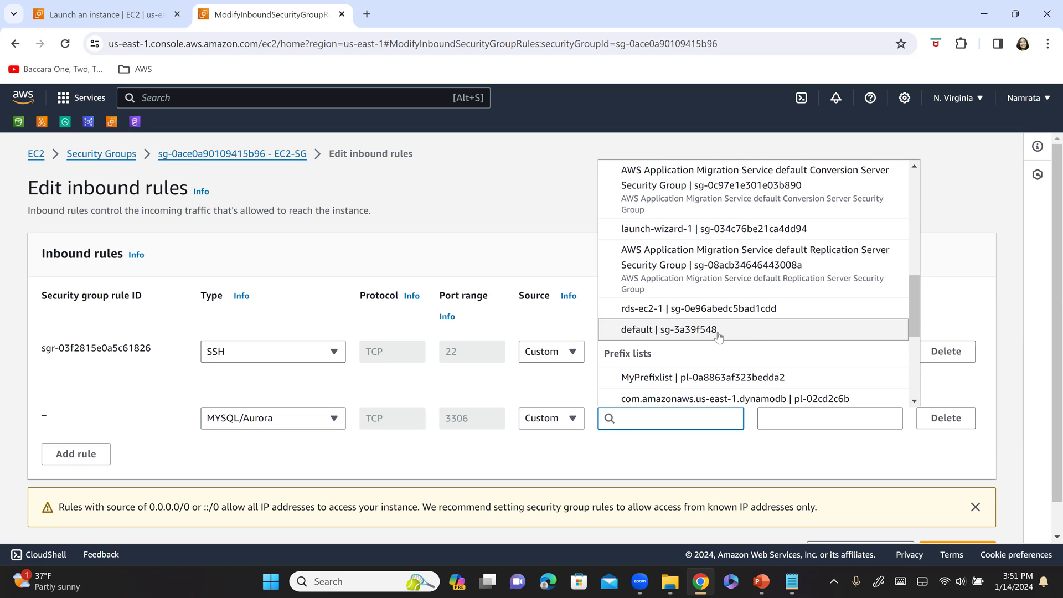
left_click(718, 333)
scroll(749, 451, "down", 2)
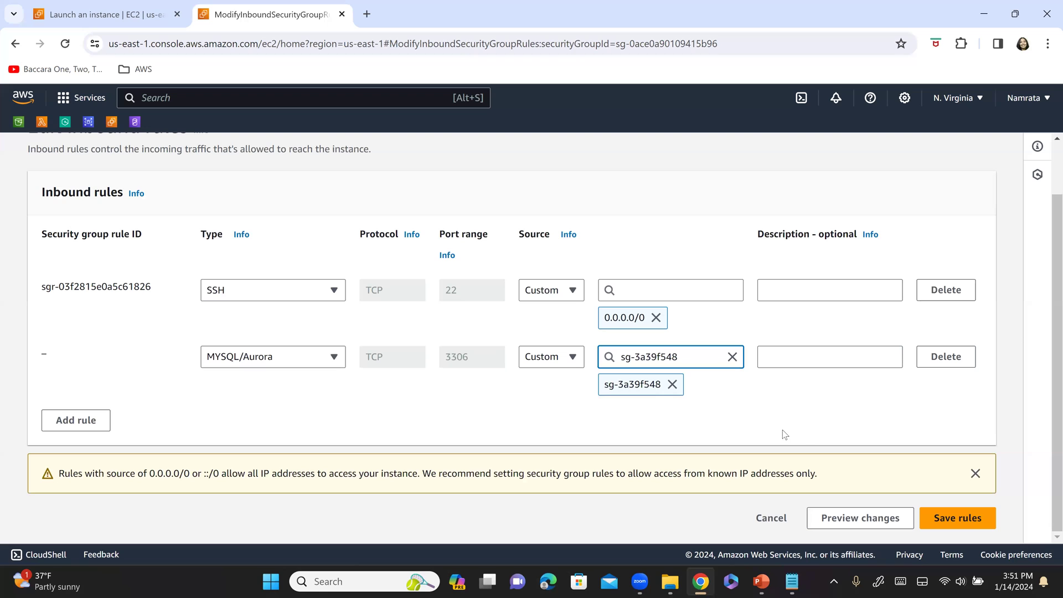
left_click(980, 521)
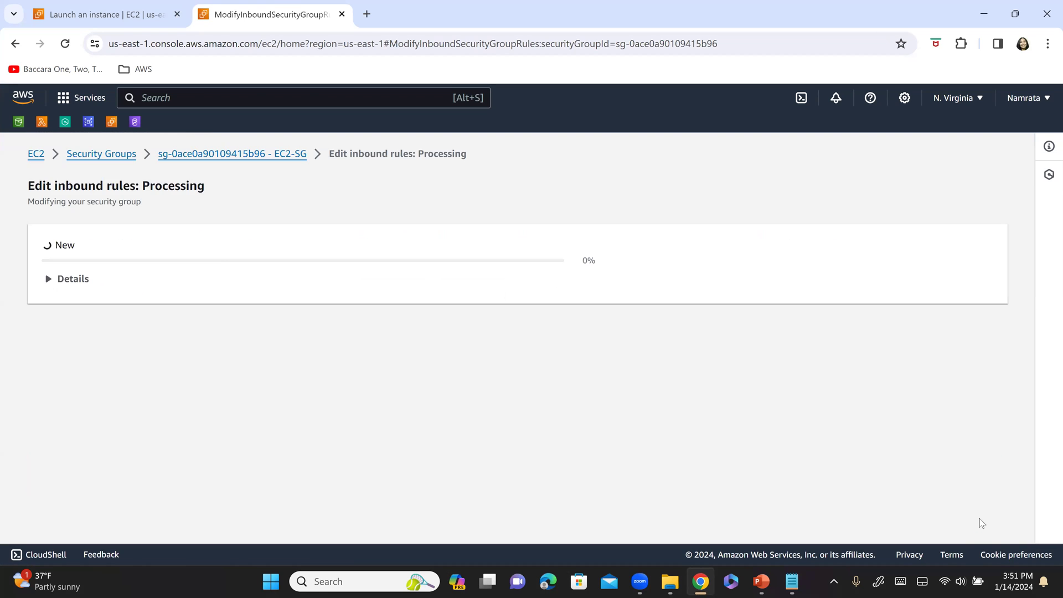
key("alt+Tab")
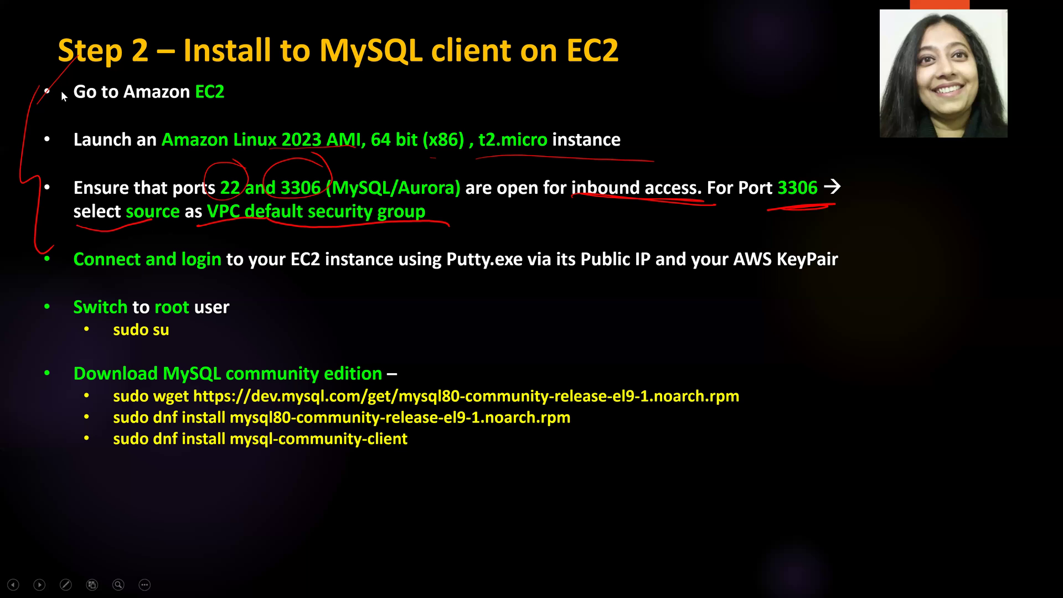
- Mark the first Step 2 bullets in red and open the launched instance's ID link in a new tab
left_click_drag(53, 91, 55, 216)
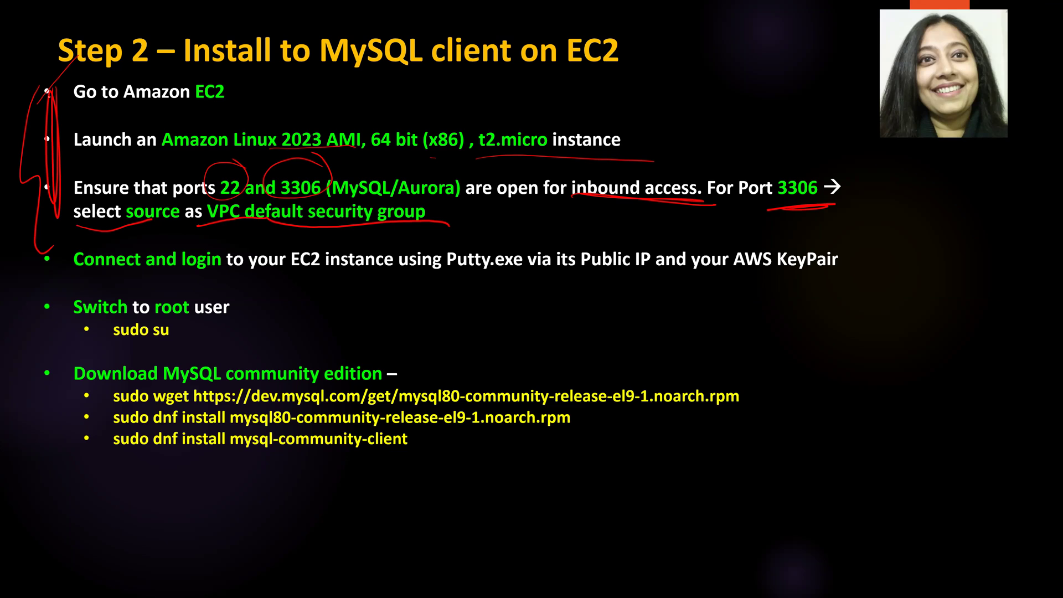
key("alt+Tab")
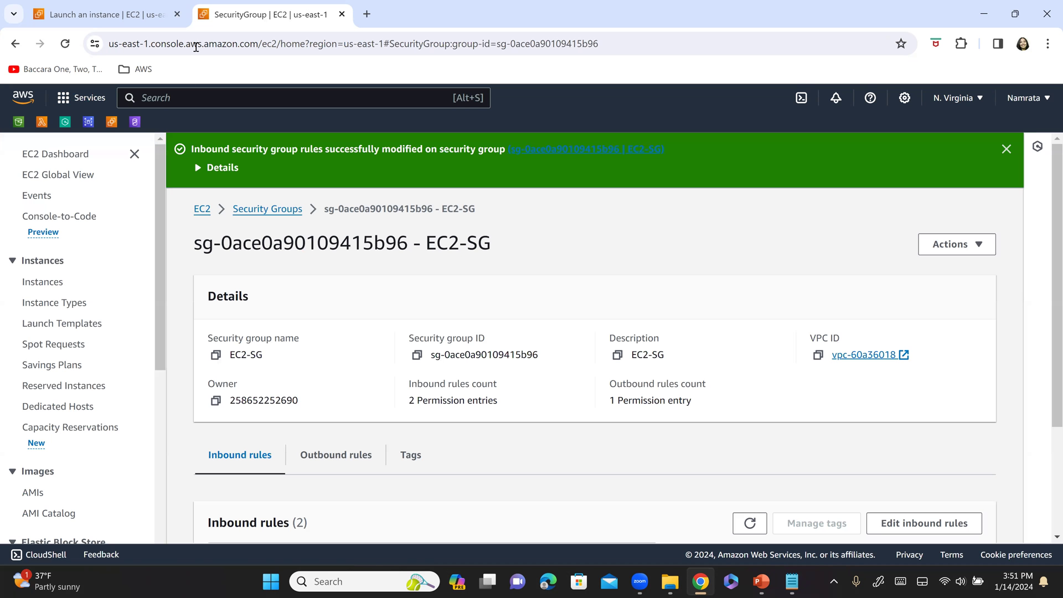
left_click(101, 22)
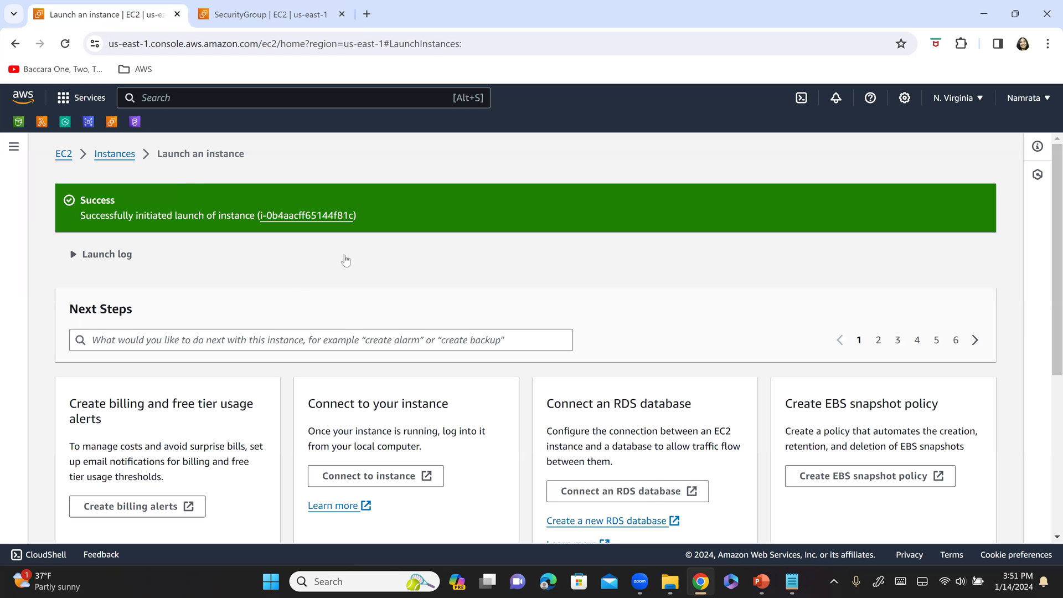
left_click(280, 217)
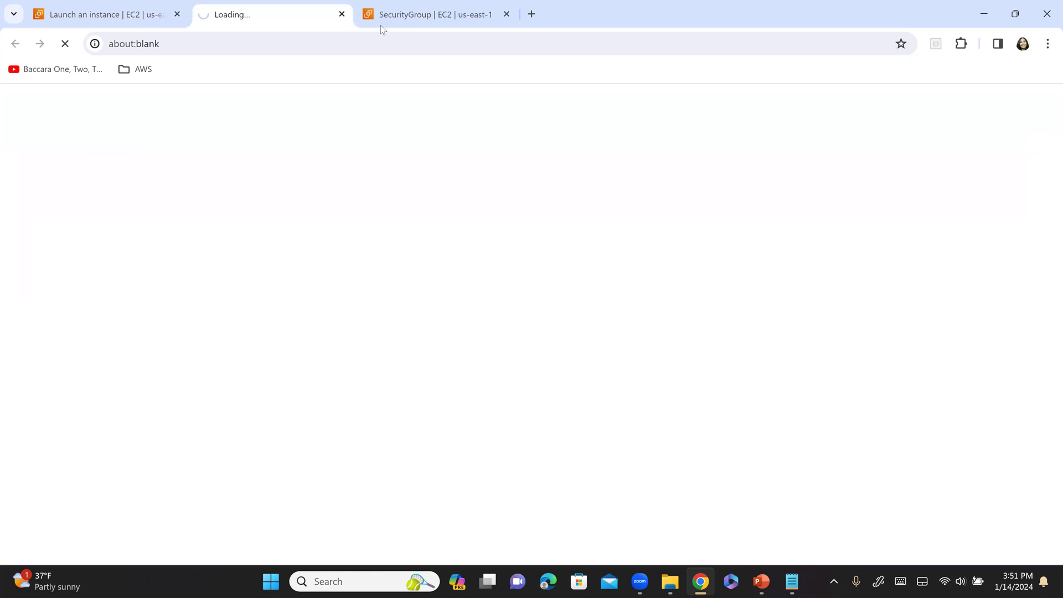
left_click(381, 24)
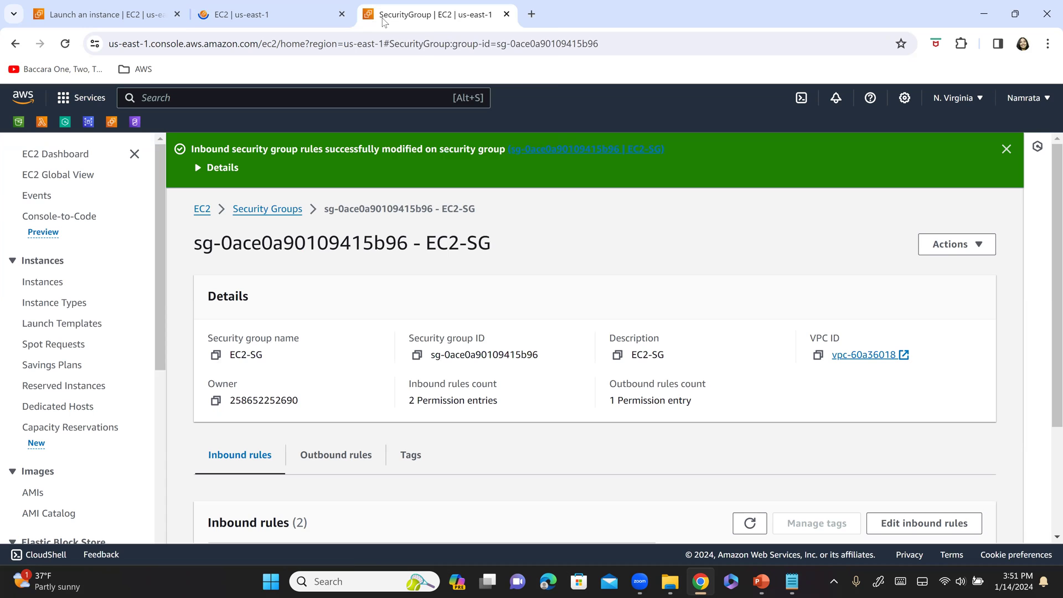
- Close the security group tab and remove the Instance ID filter to list all instances
right_click(382, 22)
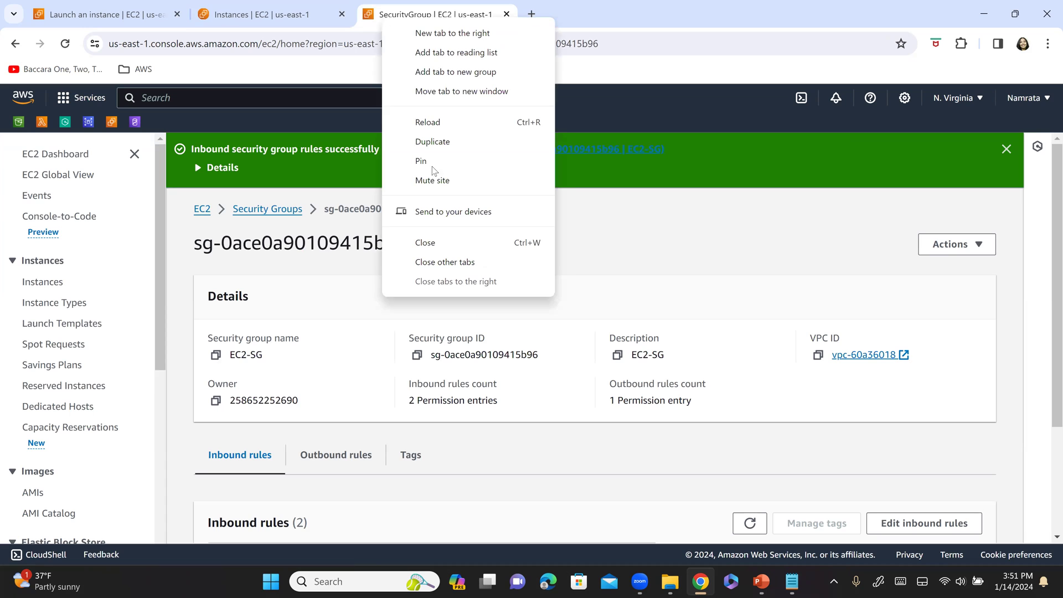
left_click(450, 248)
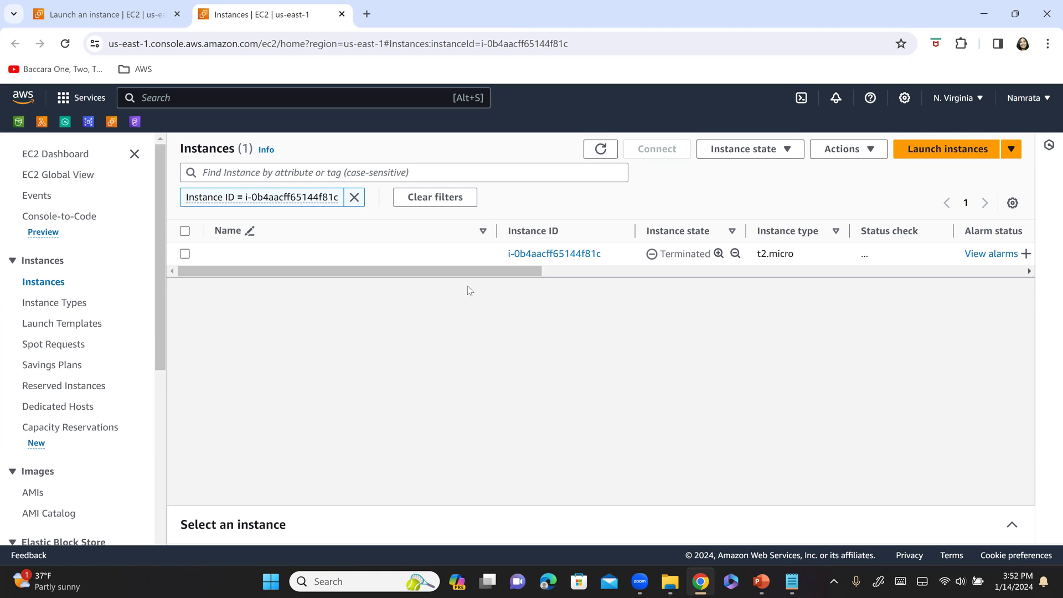
left_click(355, 198)
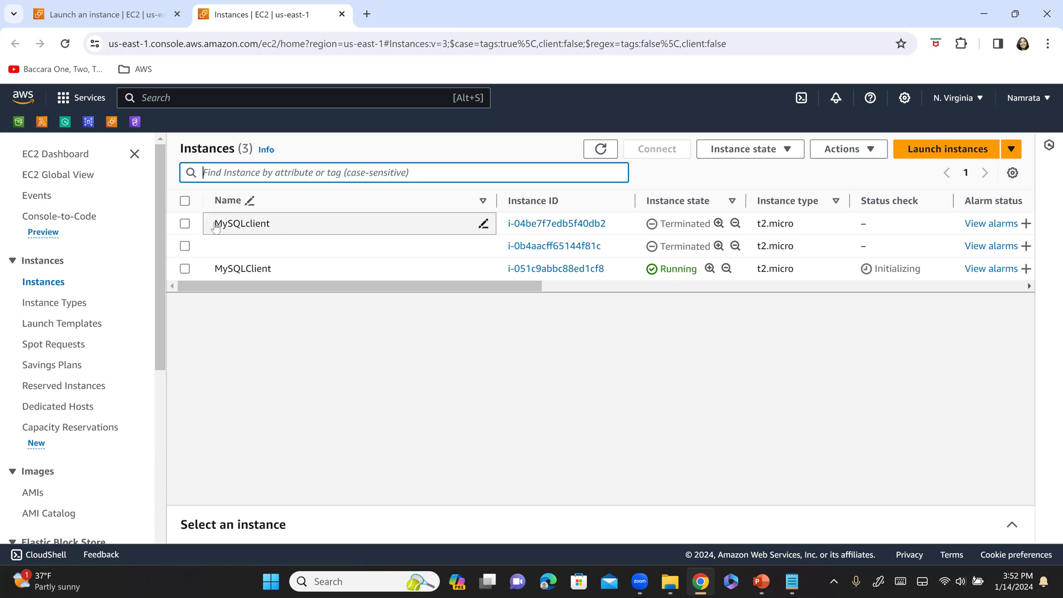
- Clear the name of the terminated MySQLclient instance in the first row
left_click(284, 227)
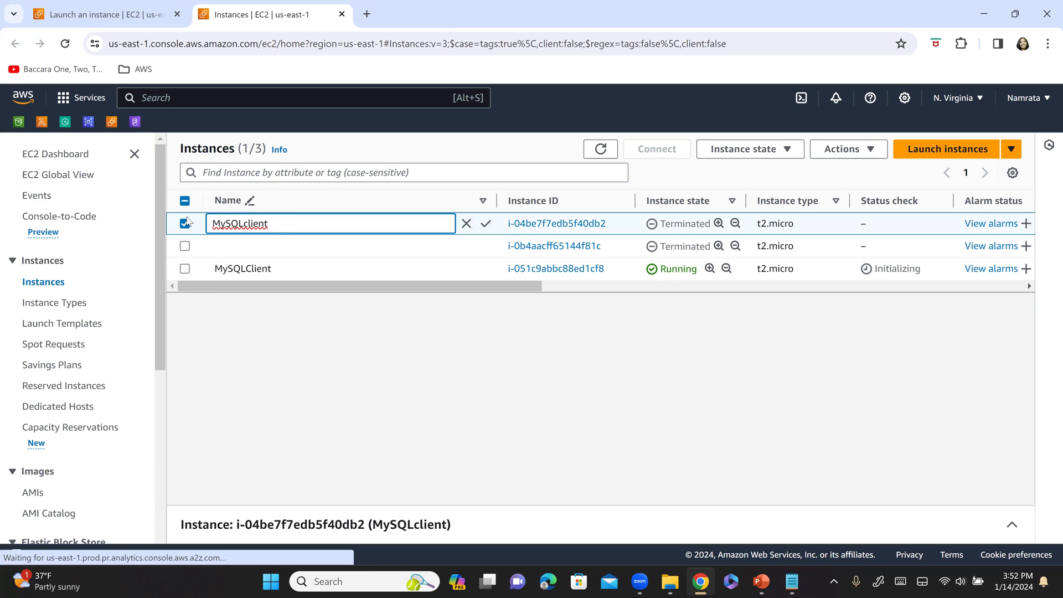
left_click(181, 216)
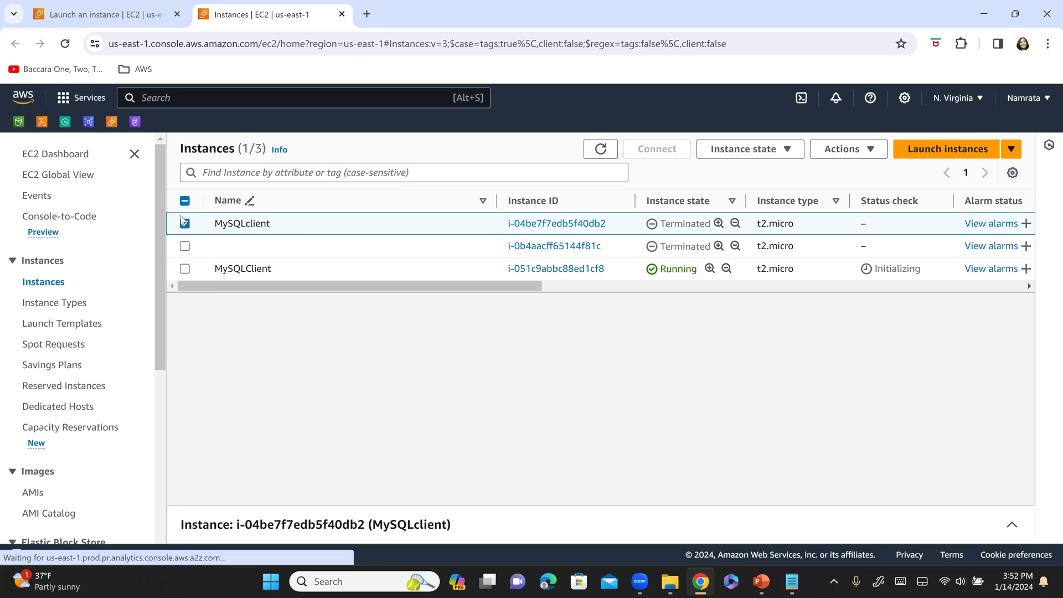
left_click(346, 223)
left_click_drag(319, 228, 172, 222)
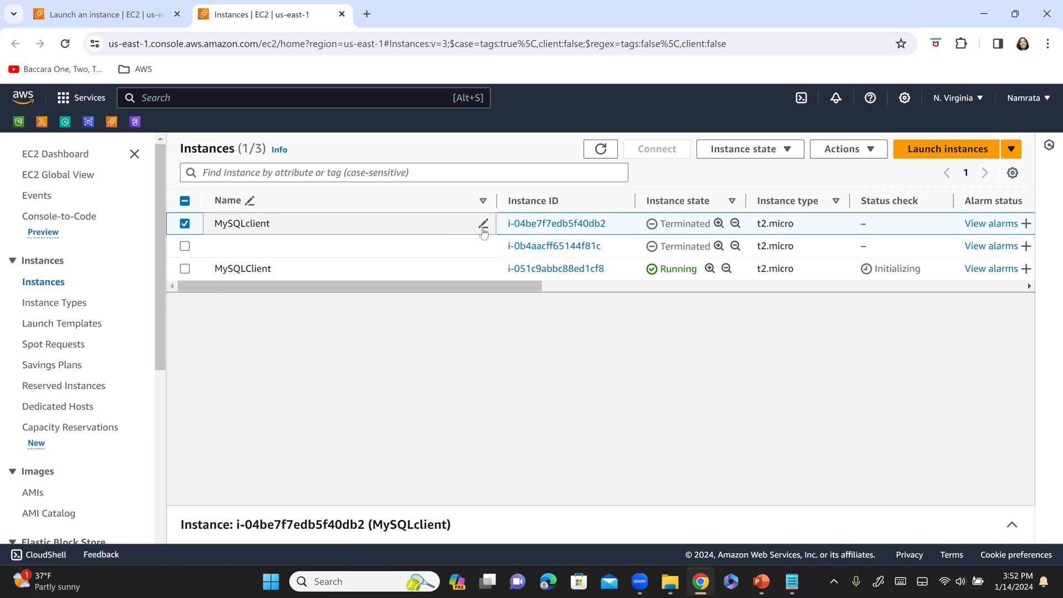
left_click(483, 223)
key("BackSpace")
key("BackSpace")
key("BackSpace")
key("BackSpace")
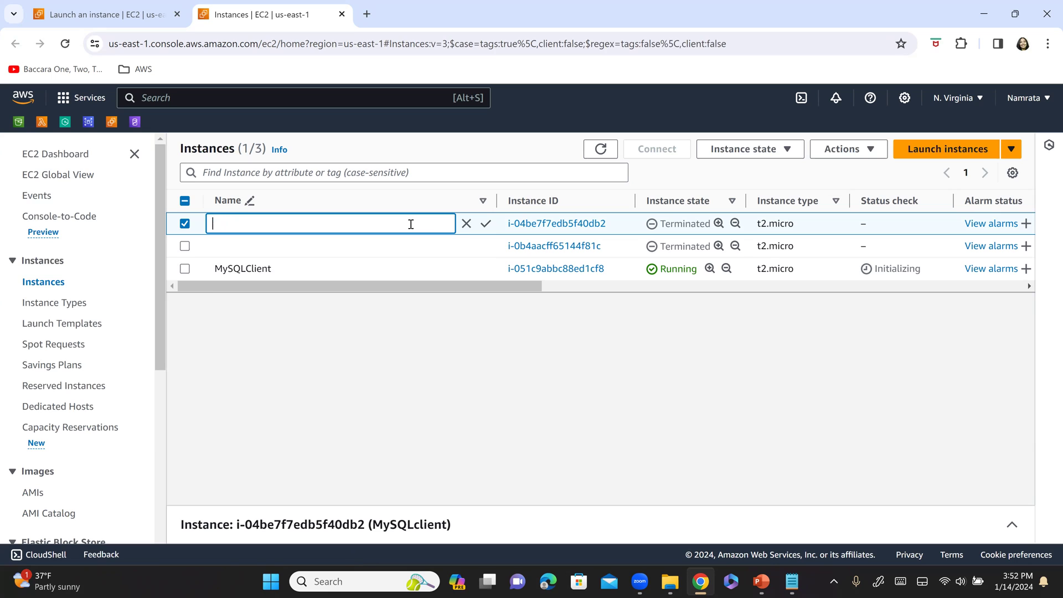
left_click(486, 224)
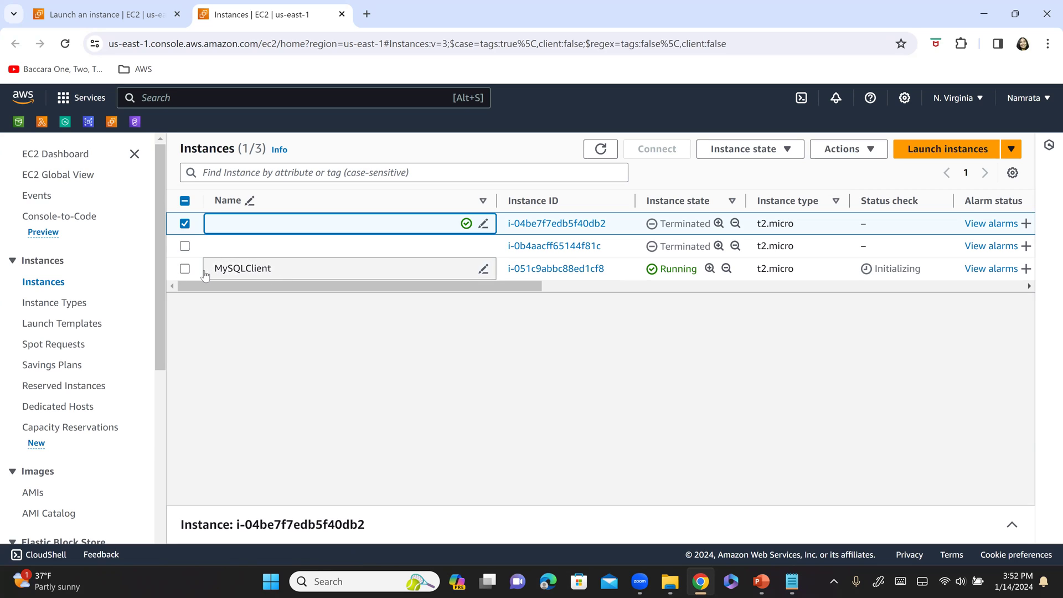
left_click(184, 223)
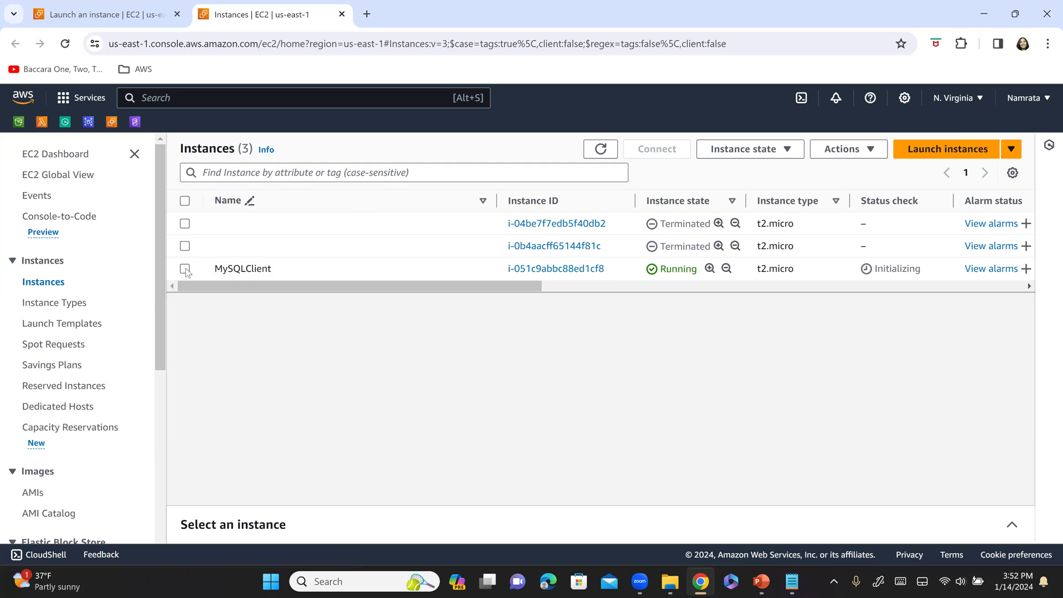
- Refresh the instance list and filter it to Instance state = running
left_click(185, 269)
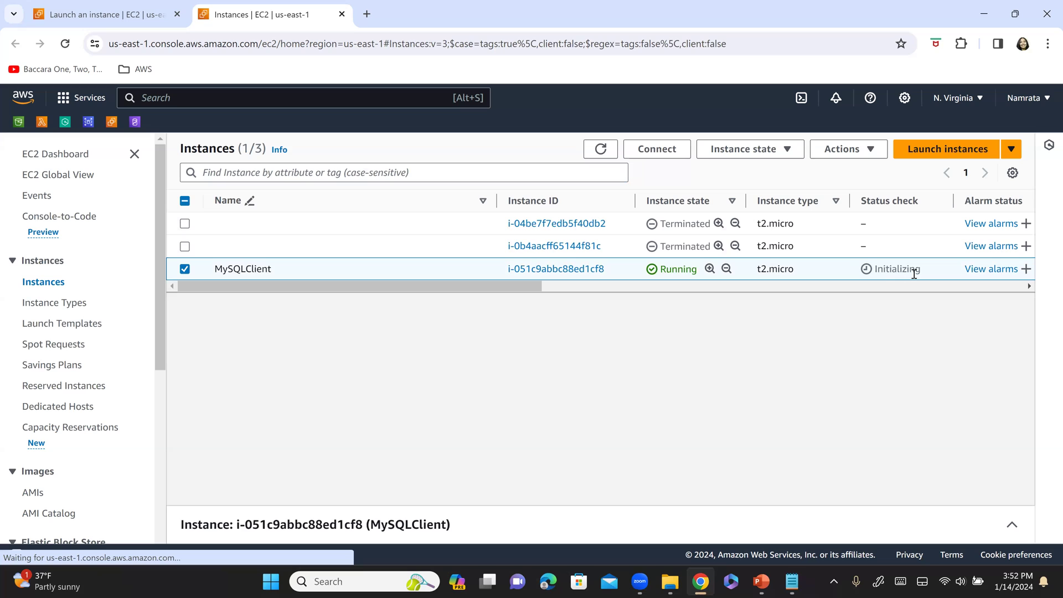
left_click(600, 150)
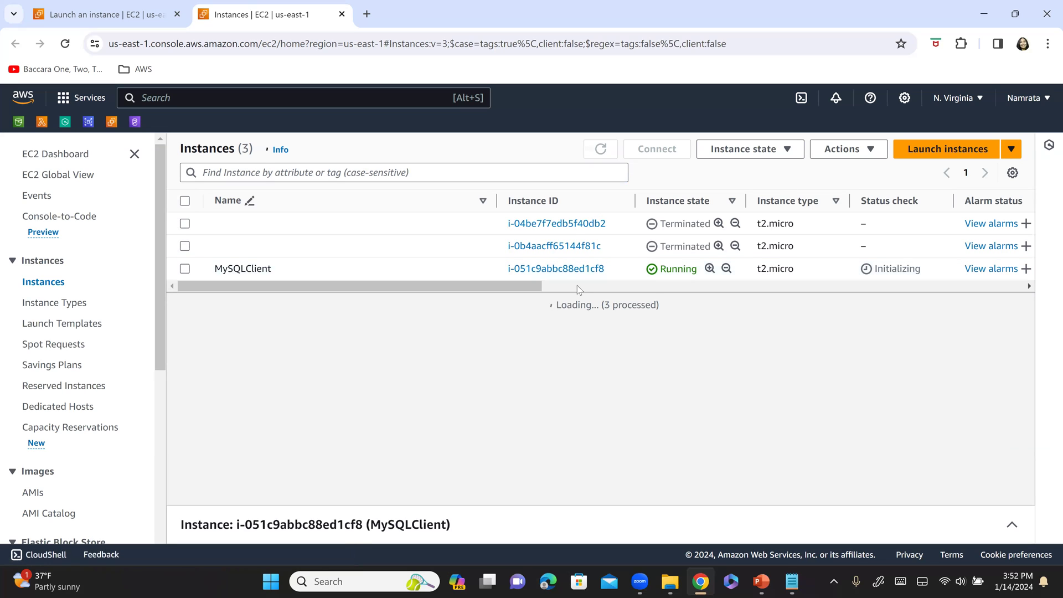
left_click(352, 167)
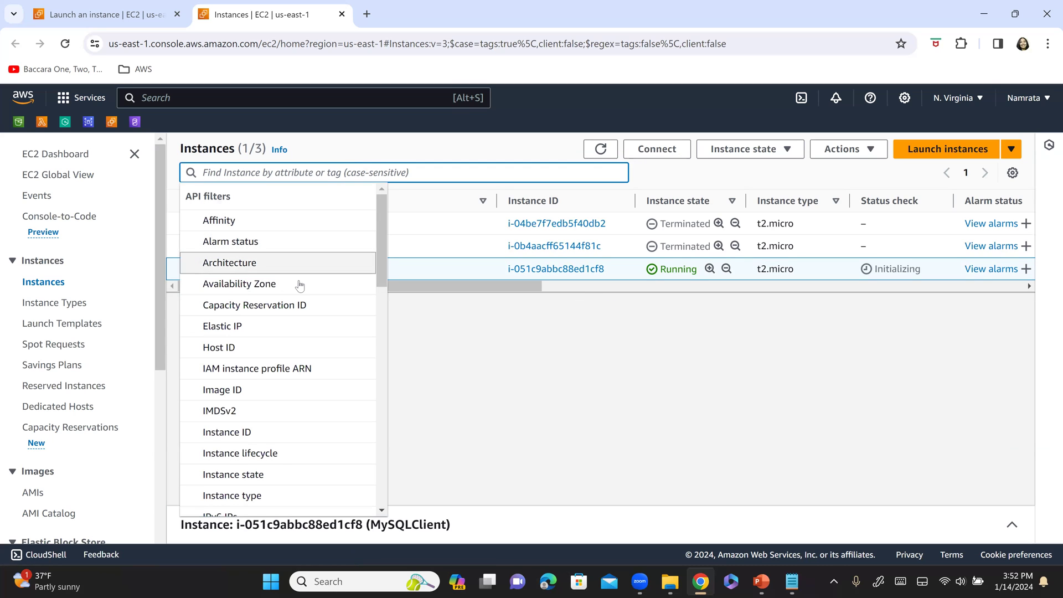
left_click(268, 474)
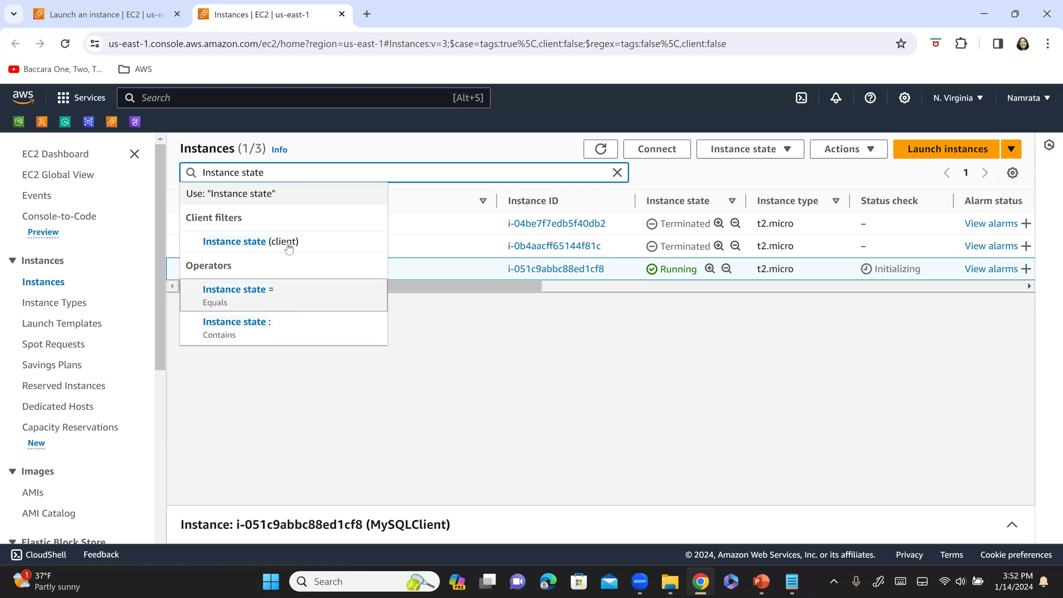
left_click(306, 302)
left_click(309, 244)
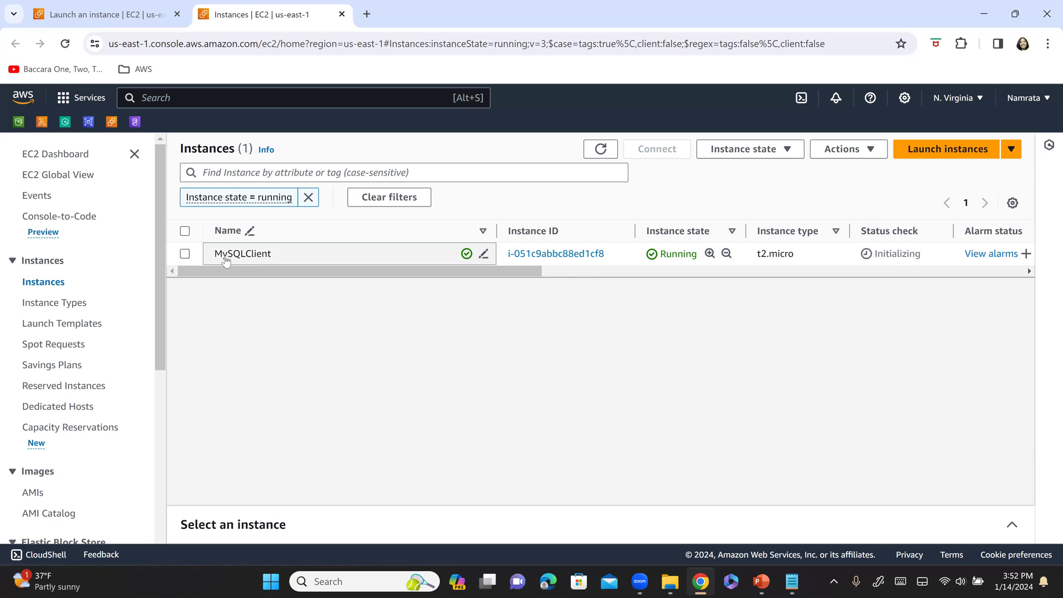
- Select the MySQLClient instance and expand its details panel to get the public IPv4 address
left_click(187, 255)
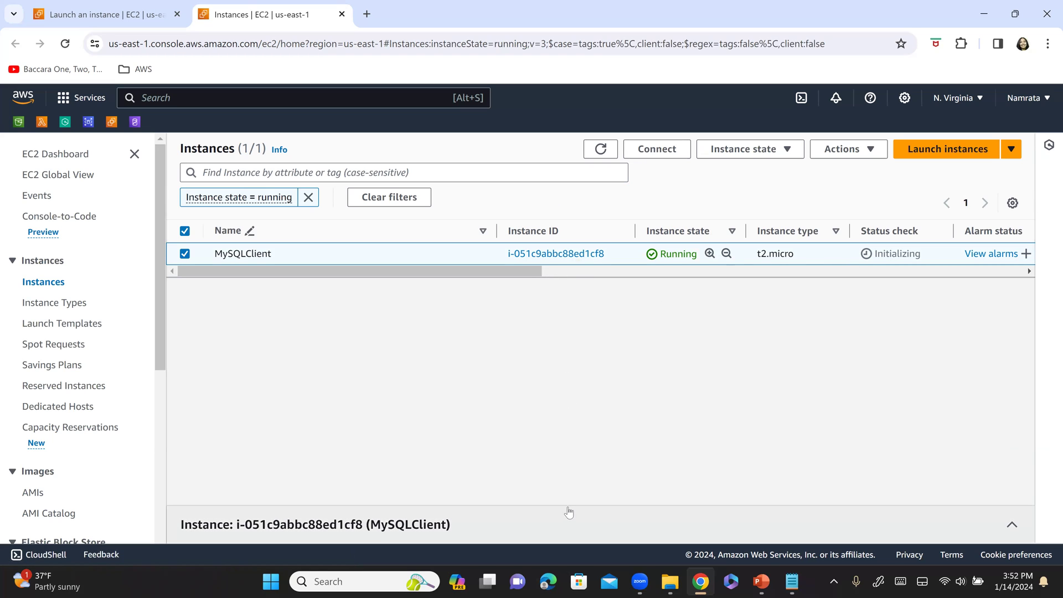
left_click(1012, 525)
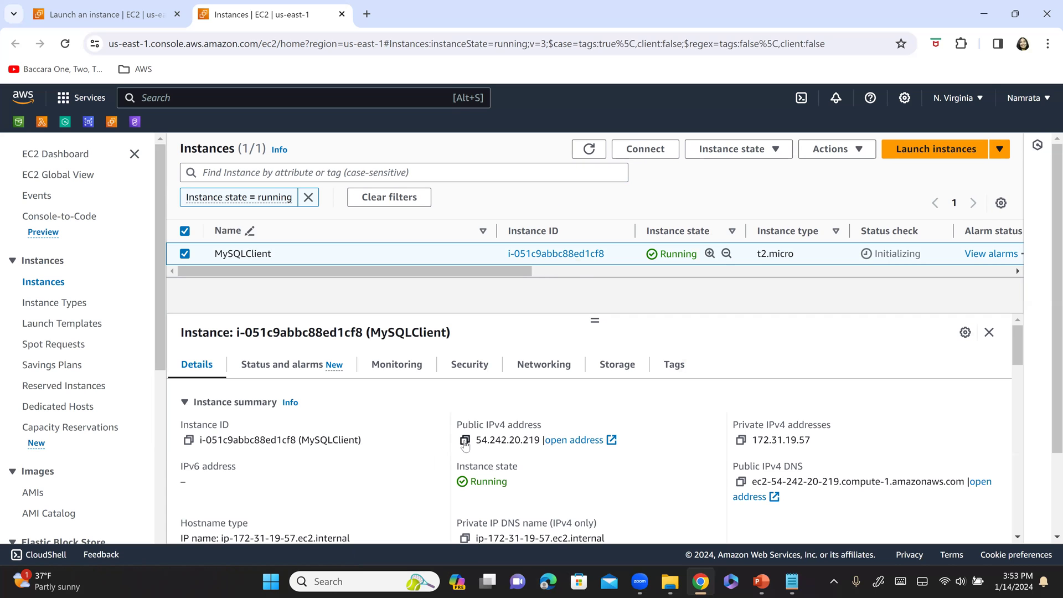
left_click(761, 581)
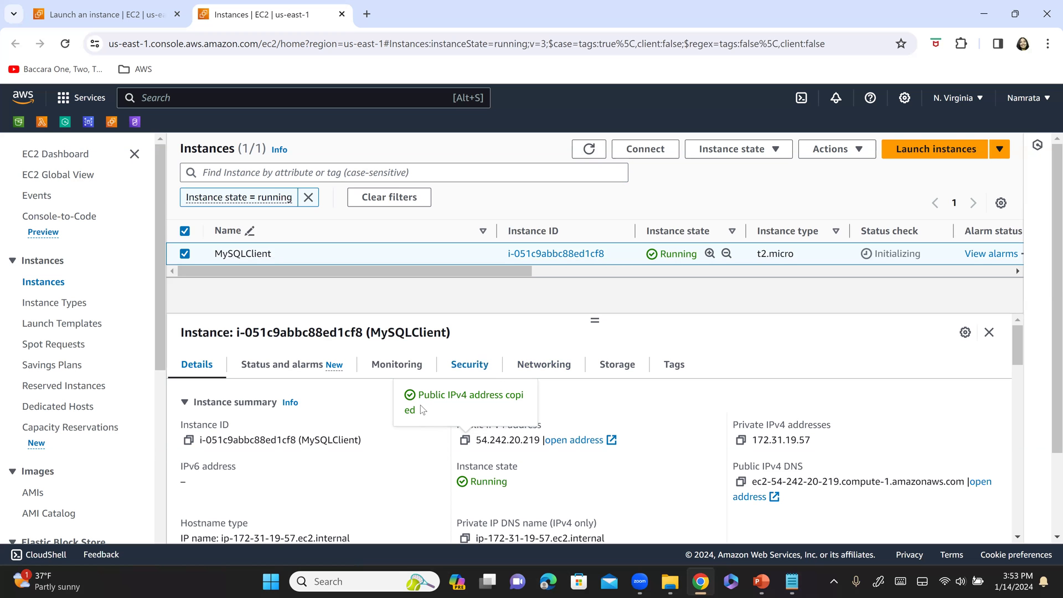
- Launch putty.exe from the MyNewAWSKeyPair24 folder and paste the instance's public IP as host name
left_click(677, 585)
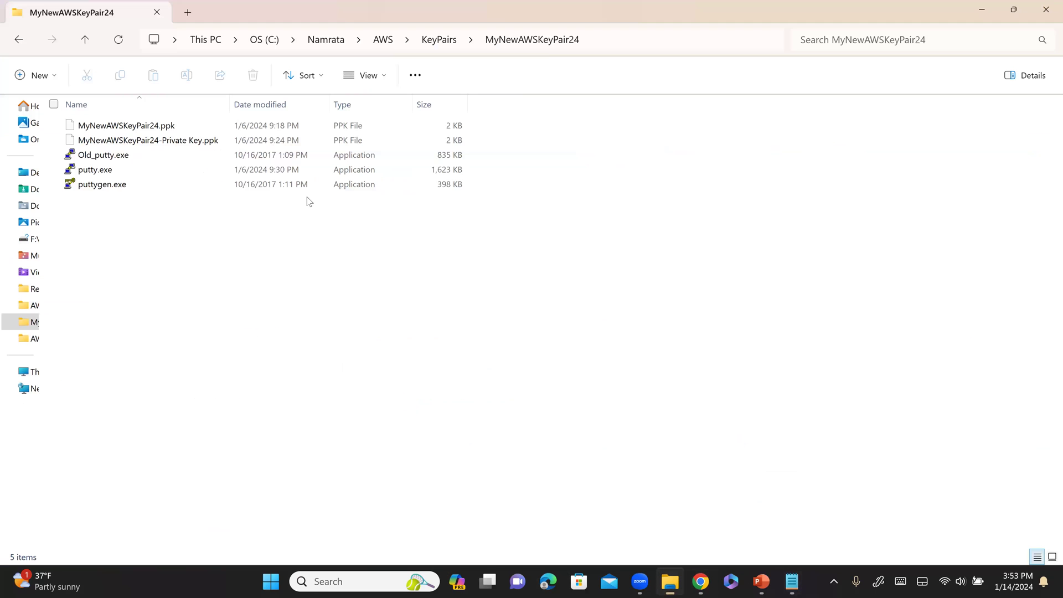
left_click(180, 176)
double_click(181, 172)
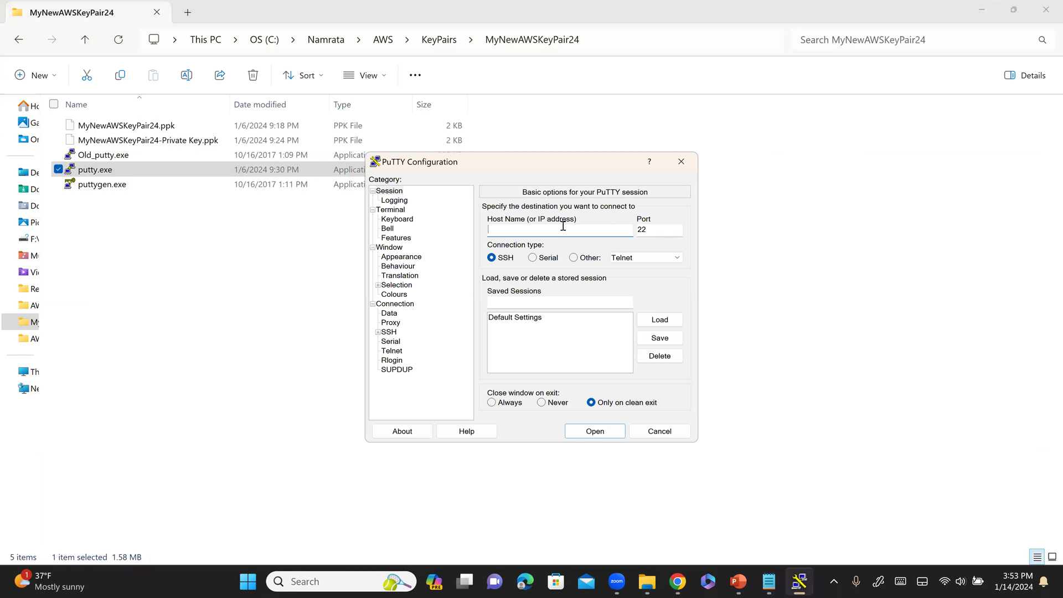
type("54.242.20.219")
- Set PuTTY's terminal font to Courier New, bold, 16-point
left_click(400, 257)
left_click(667, 286)
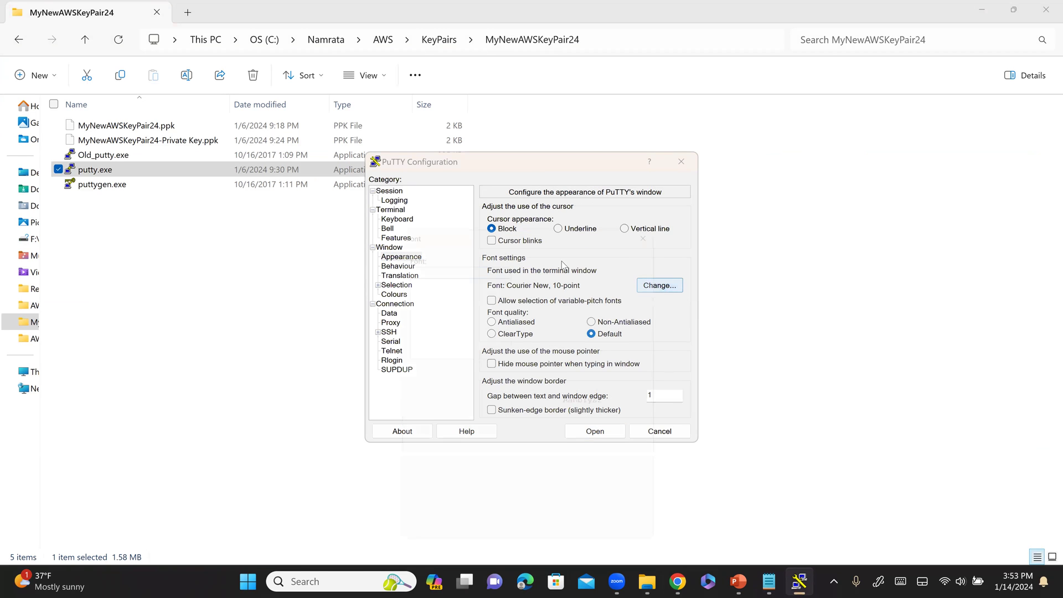
left_click(555, 292)
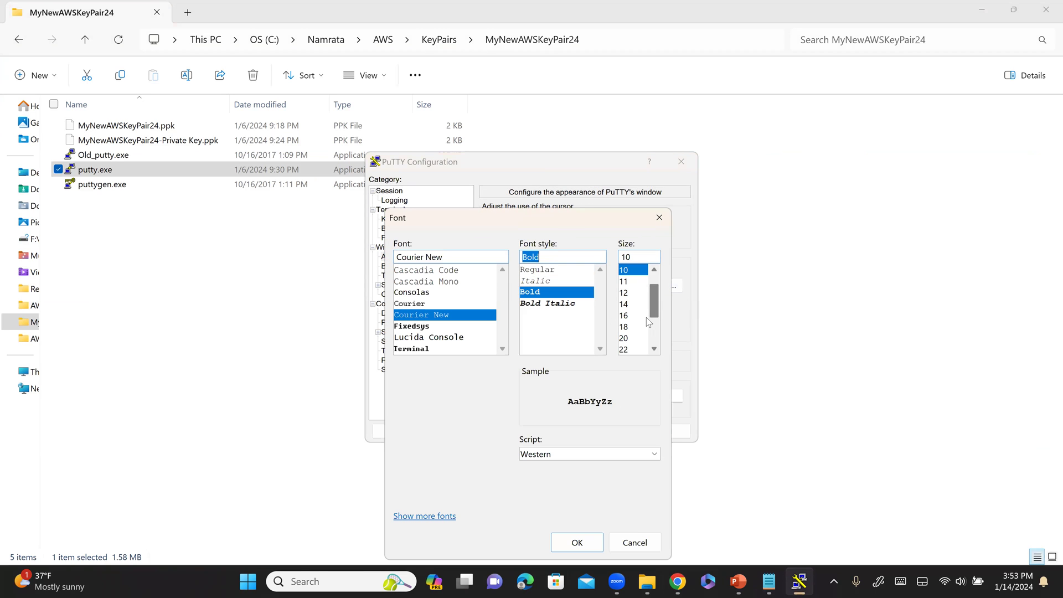
left_click(642, 315)
left_click(577, 543)
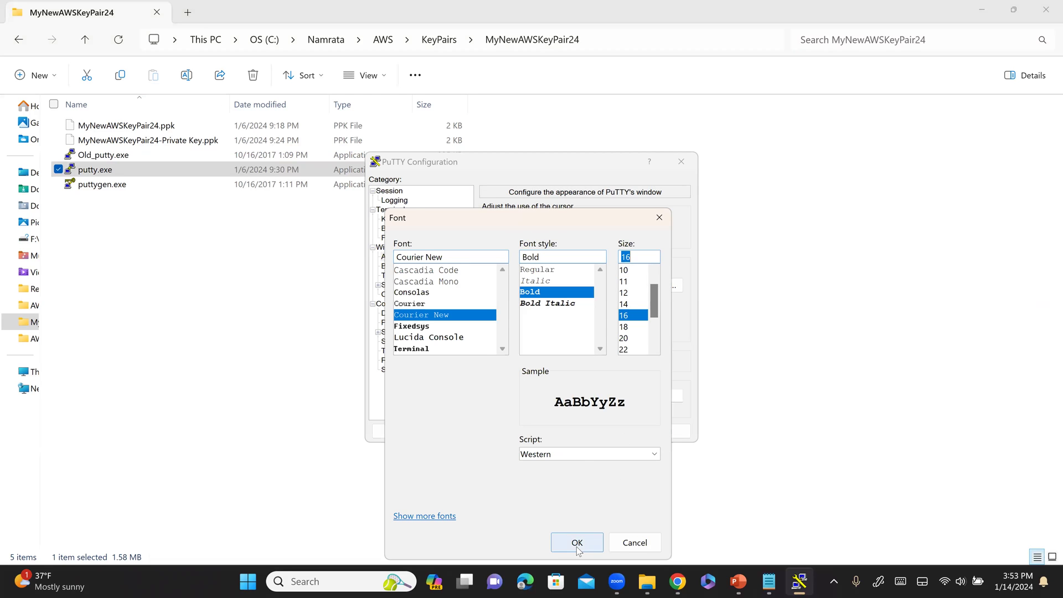
- Load MyNewAWSKeyPair24-Private Key.ppk under SSH > Auth > Credentials and open the connection
left_click(378, 332)
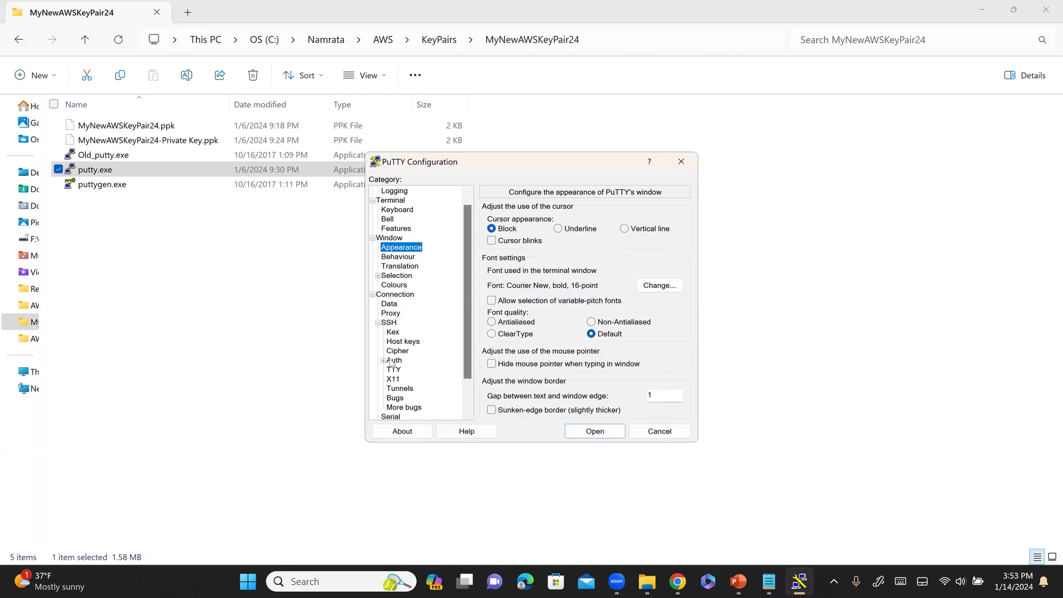
left_click(382, 360)
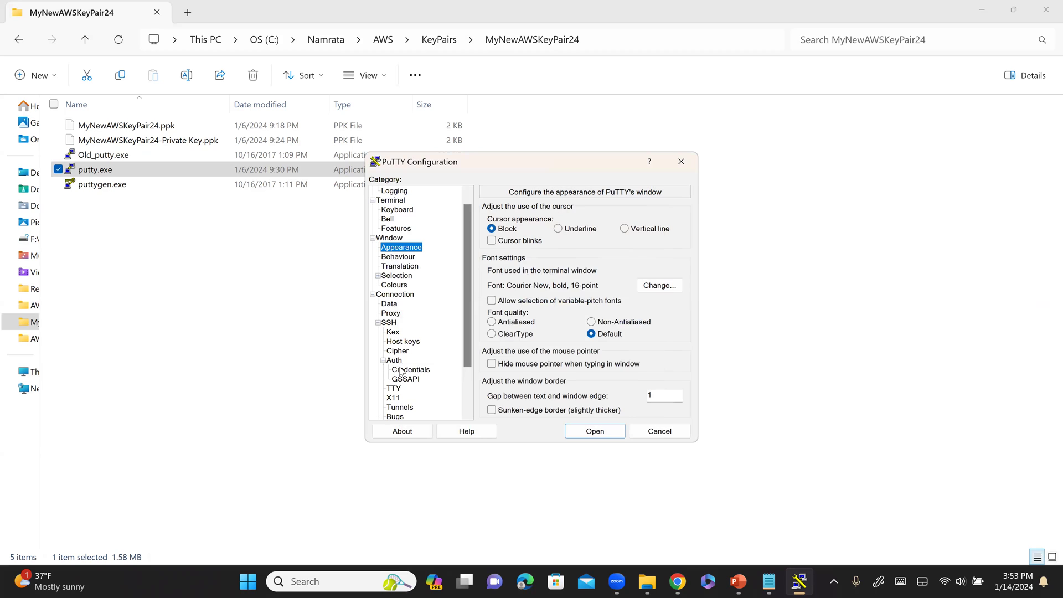
left_click(407, 369)
left_click(589, 231)
left_click(671, 235)
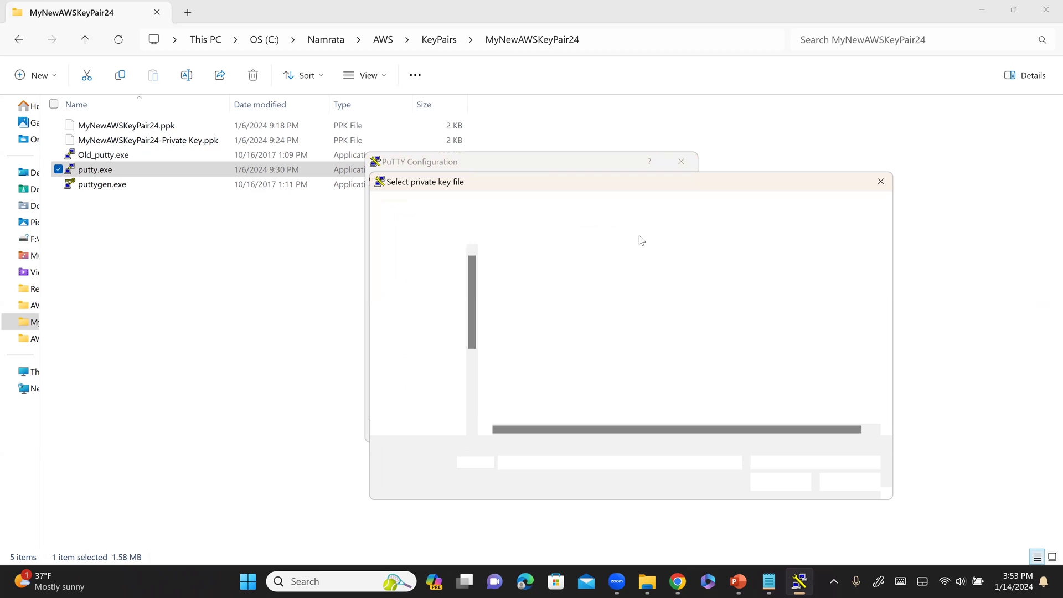
double_click(574, 291)
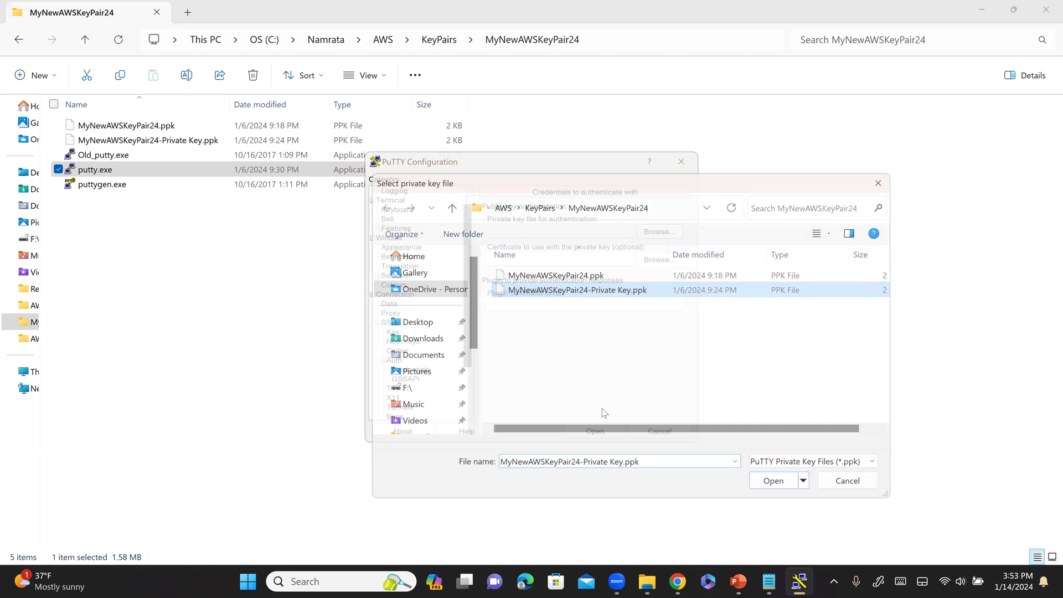
left_click(605, 436)
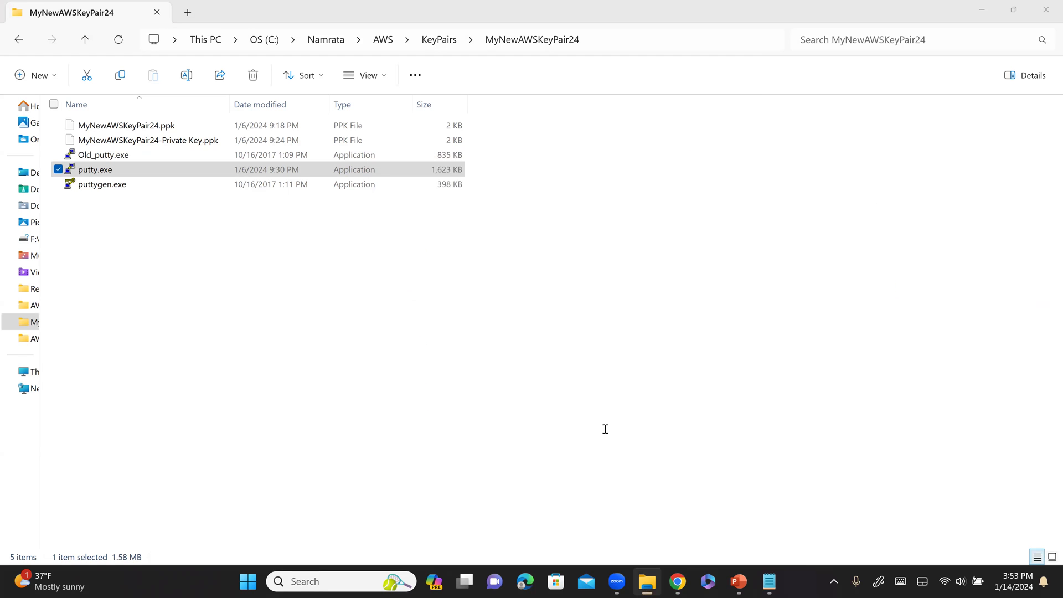
- Accept the server's host key and log in to the instance as ec2-user
left_click(307, 336)
type("ec2-i")
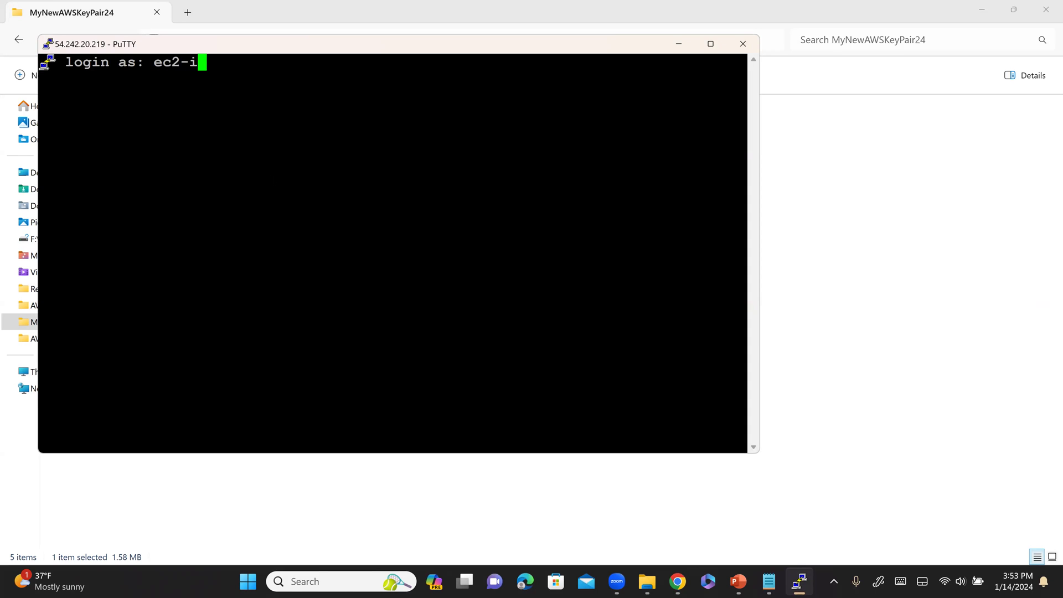
key("BackSpace")
type("user")
key("Return")
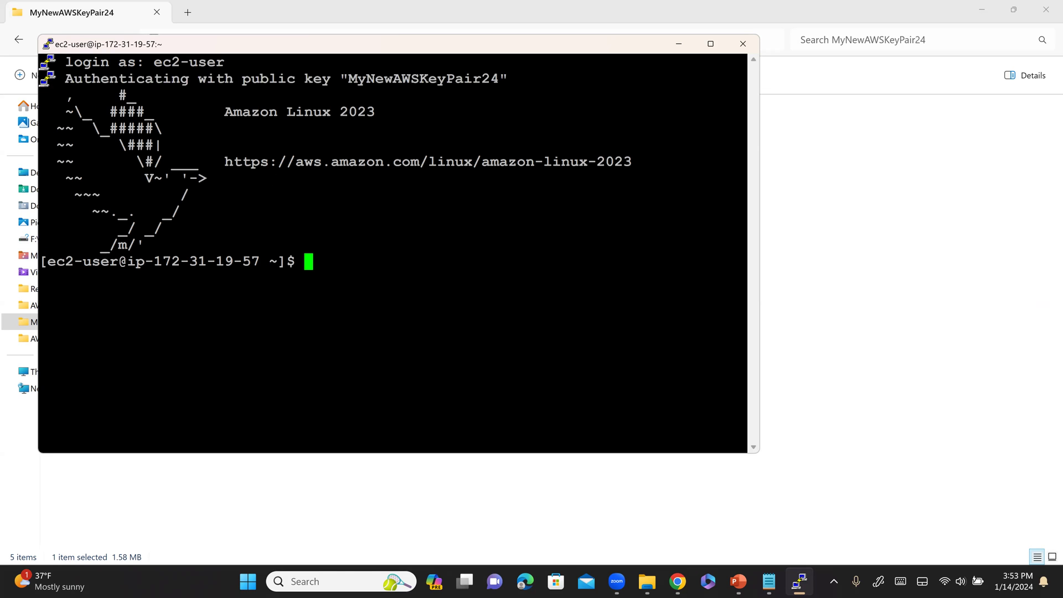
- Clear the terminal and go back to the Step 2 slide show
type("clear")
key("Return")
key("alt+Tab")
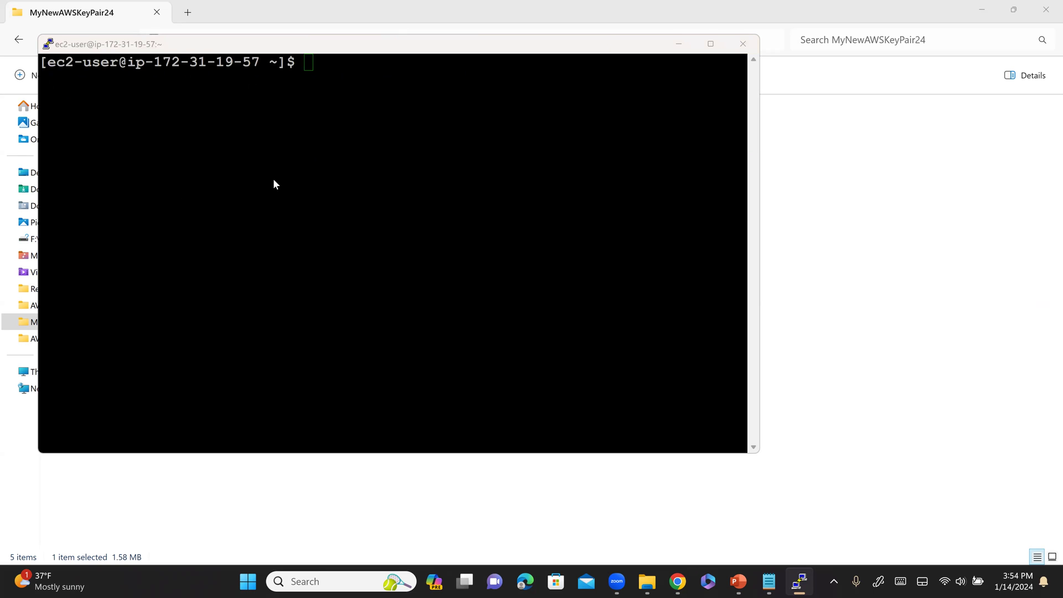
key("Tab")
key("Tab")
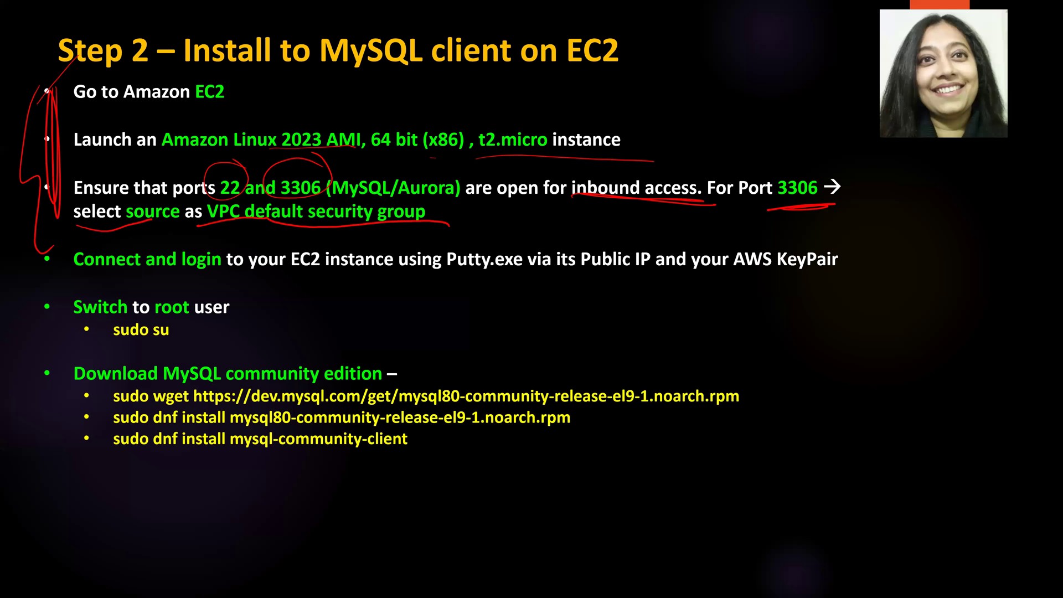
- Tick off the Connect and login step in red, then run sudo su in PuTTY to become root
left_click_drag(12, 273, 109, 240)
key("alt+Tab")
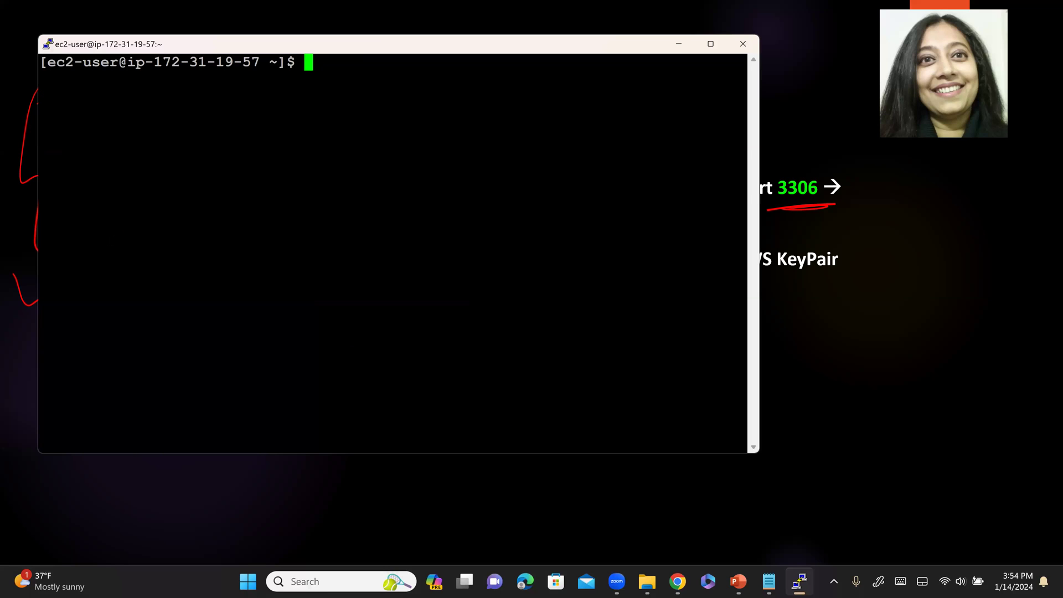
type("sudo su")
key("alt+Tab")
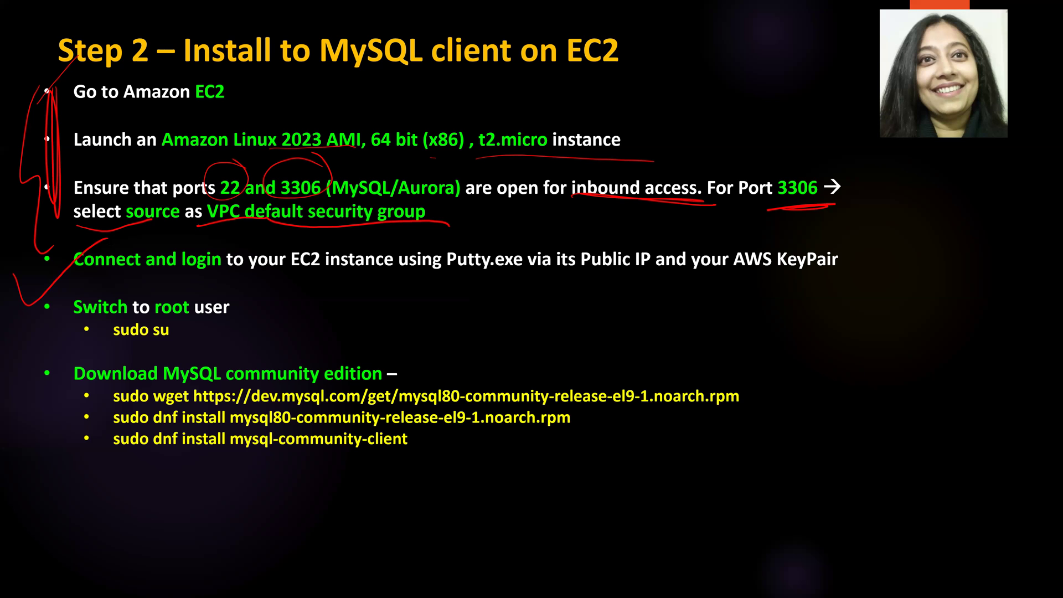
key("alt+Tab")
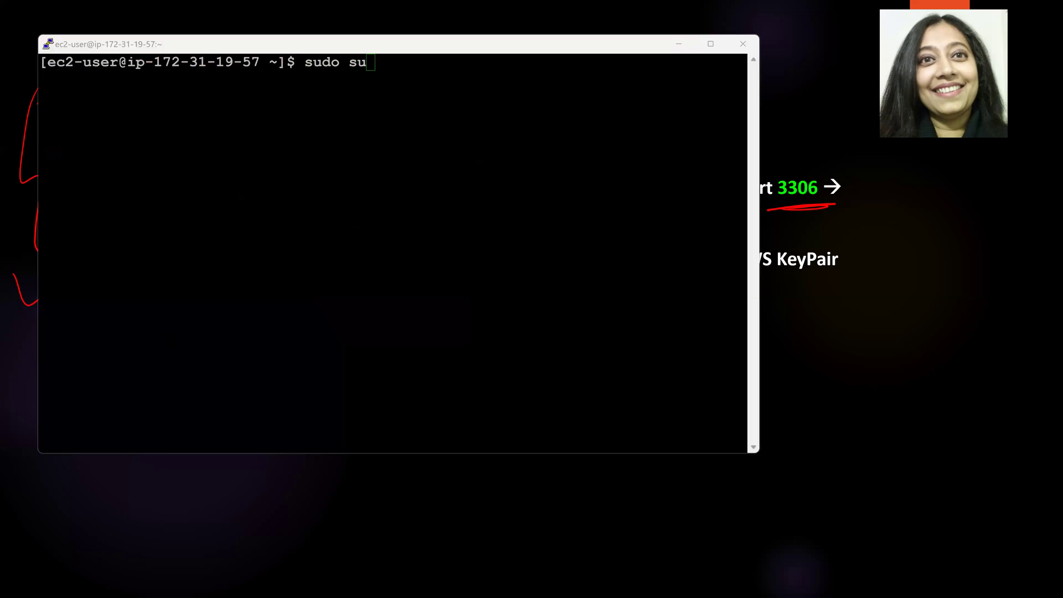
key("Return")
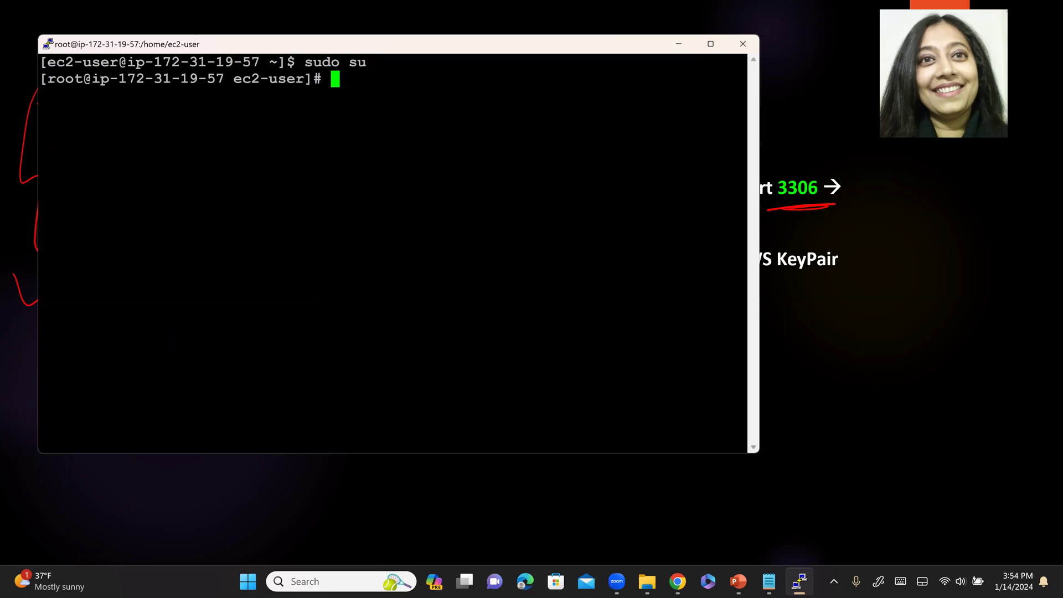
key("alt+Tab")
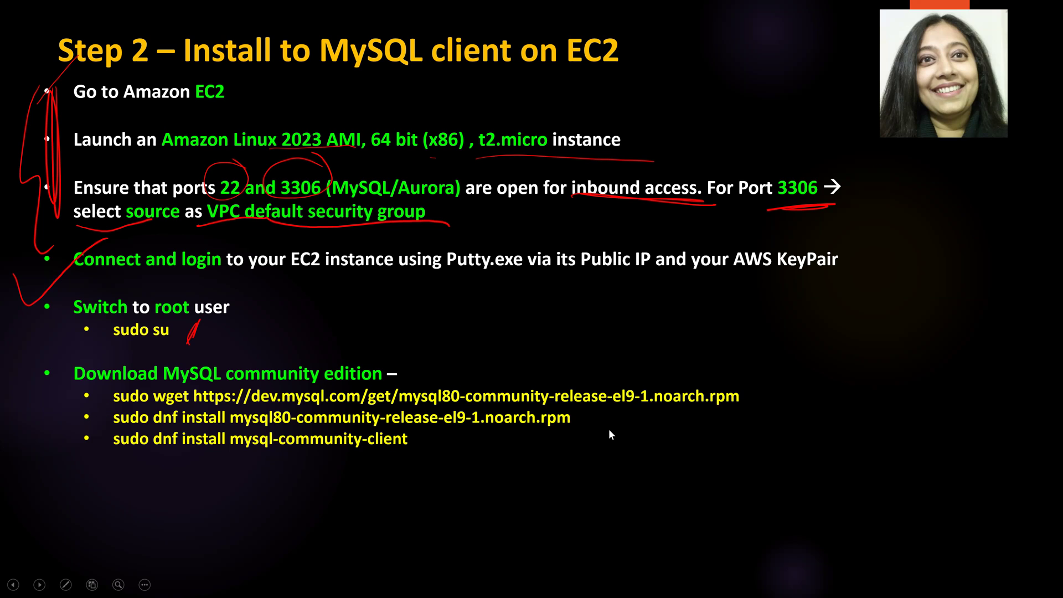
- Bracket the slide's three download commands in red ink and switch to the PowerPoint editor
key("ctrl+p")
mouse_move(761, 370)
left_mouse_down()
mouse_move(812, 450)
mouse_move(748, 491)
left_mouse_up()
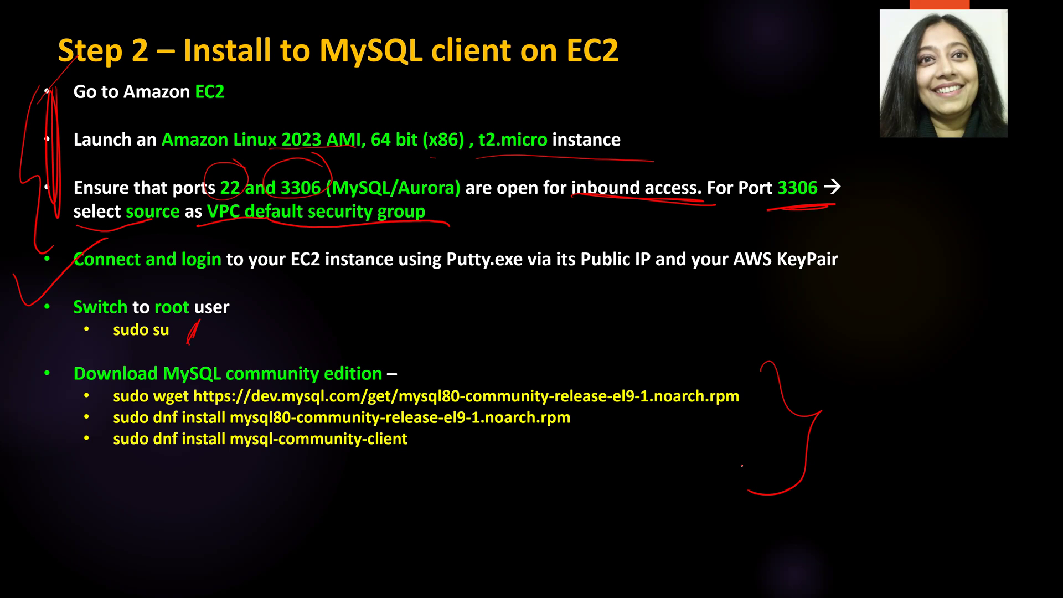
key("alt+Tab")
key("Down")
key("Right")
key("Right")
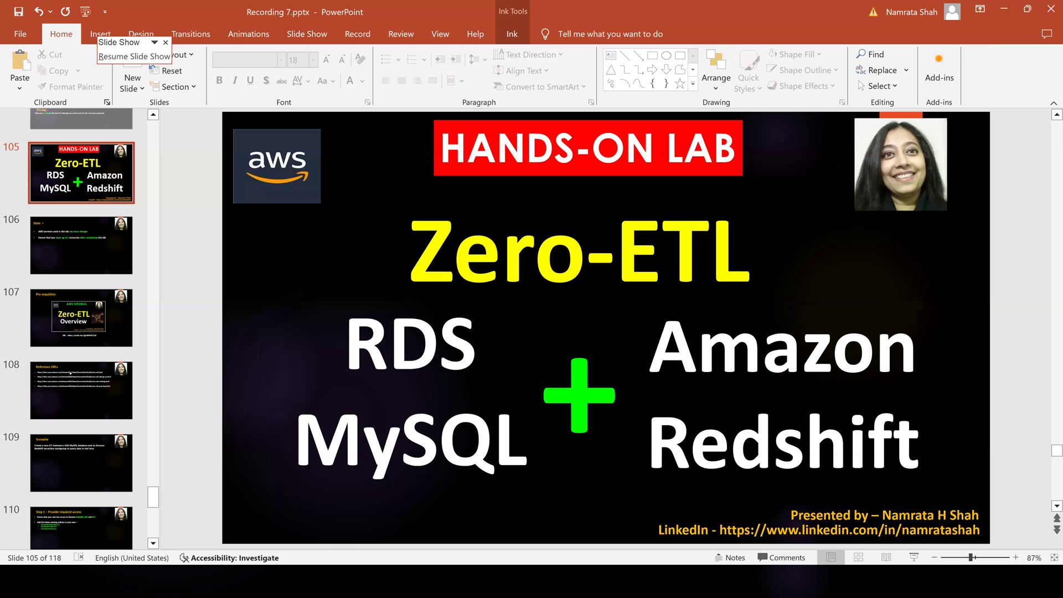
- Copy the three MySQL download commands from slide 111 into the MySQLClient notes
left_click(81, 390)
scroll(80, 332, "down", 4)
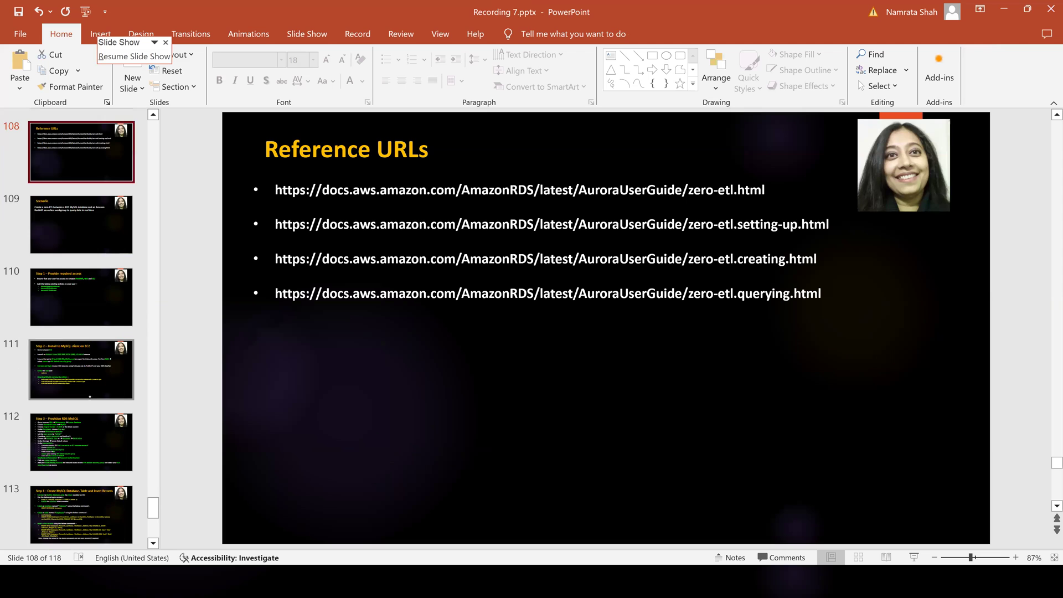
mouse_move(305, 399)
left_mouse_down()
mouse_move(773, 403)
mouse_move(533, 499)
left_mouse_up()
key("ctrl+c")
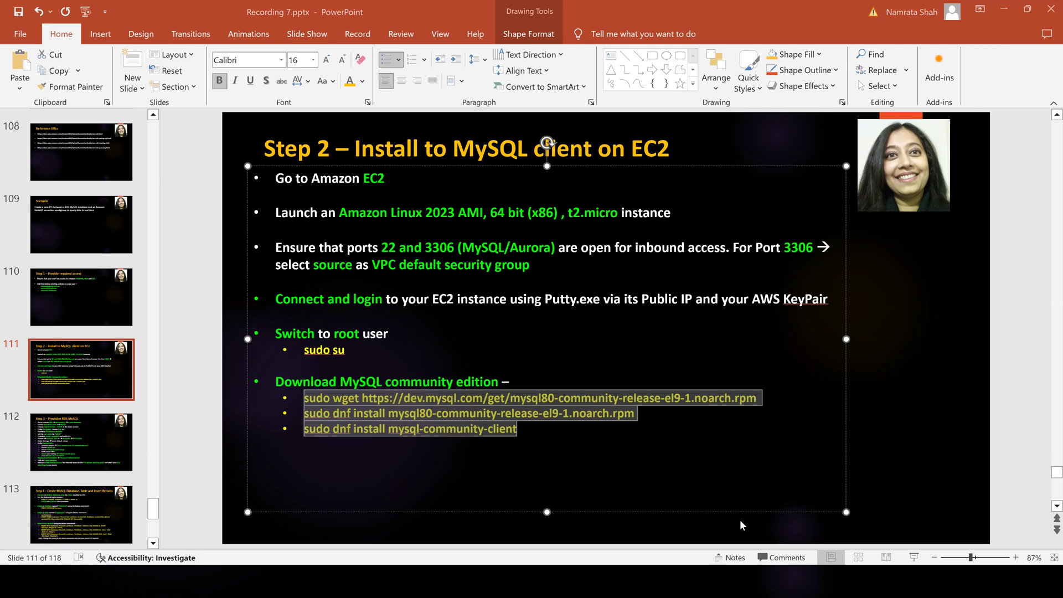
key("alt+Tab")
key("alt+Tab")
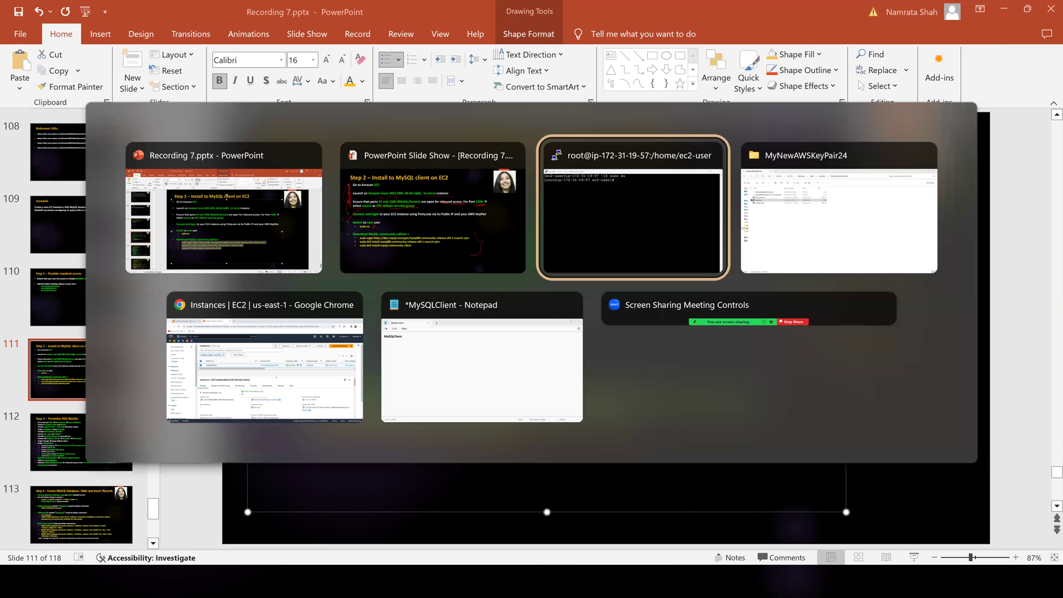
left_click(481, 360)
left_click(344, 225)
key("ctrl+v")
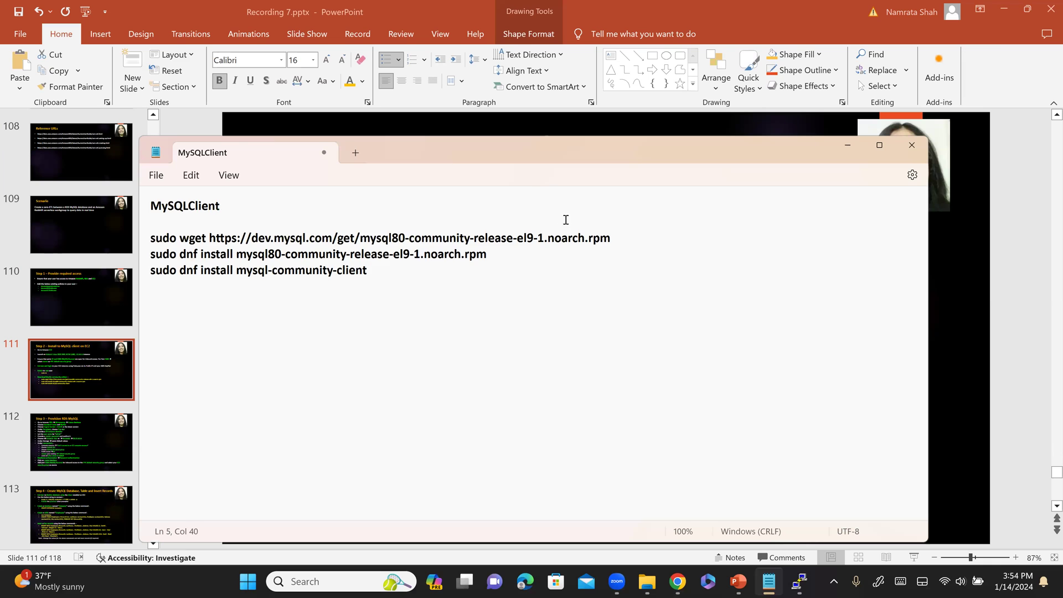
- Select the sudo wget line in the notes and bring the root terminal forward
left_click_drag(614, 238, 107, 249)
key("ctrl+c")
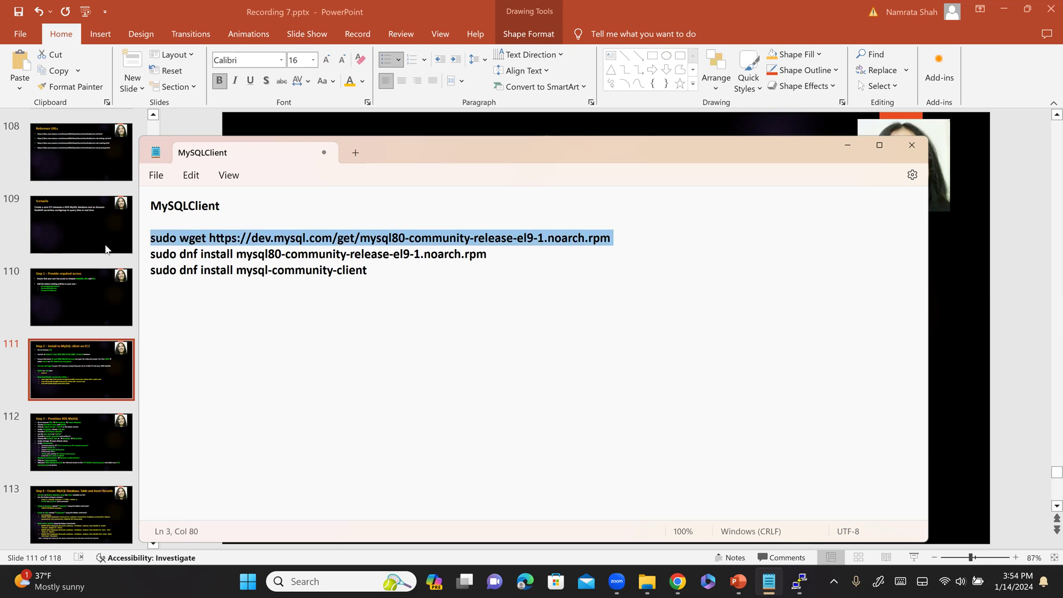
key("alt+Tab")
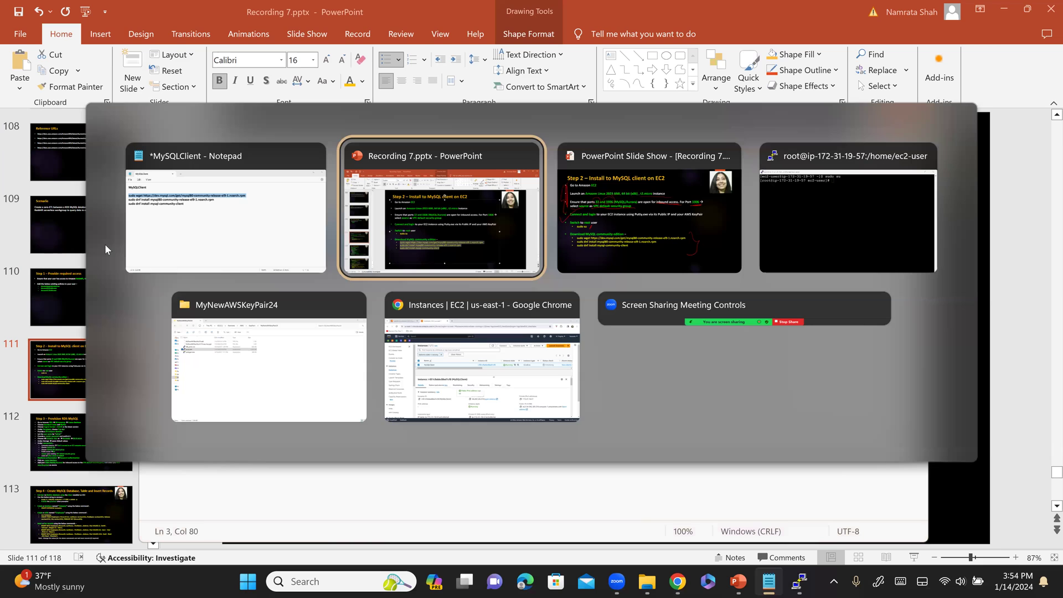
key("Tab")
key("Tab")
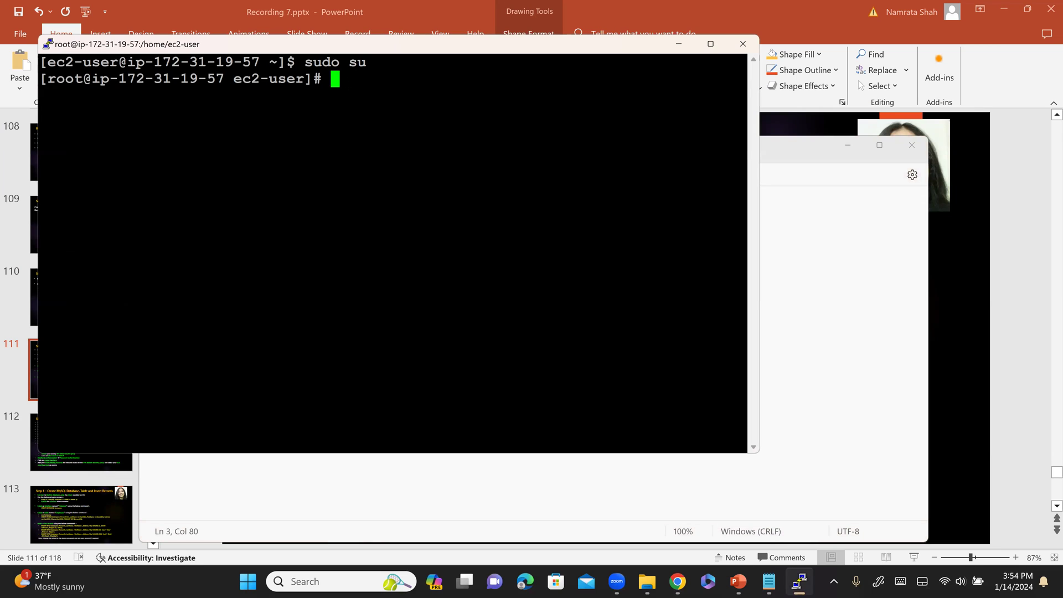
- Paste and run the wget command to download the MySQL release RPM
right_click(346, 78)
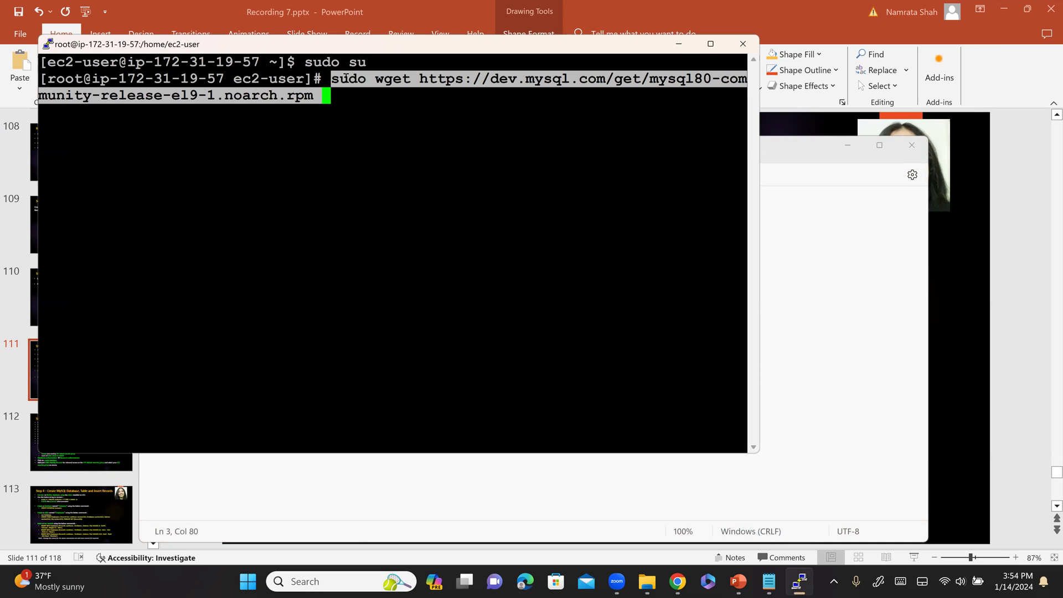
key("Return")
key("BackSpace")
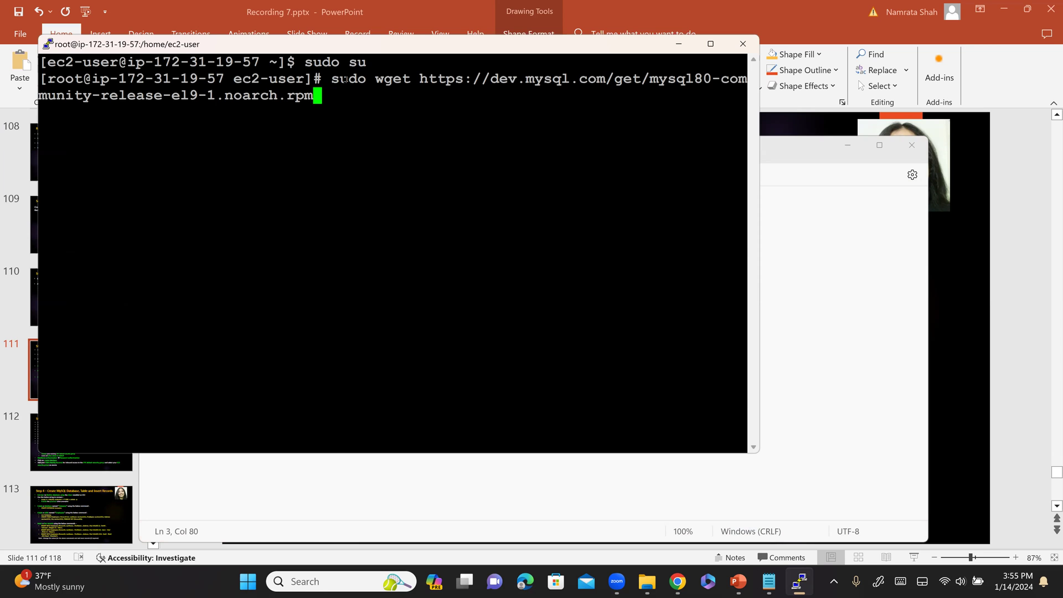
key("Return")
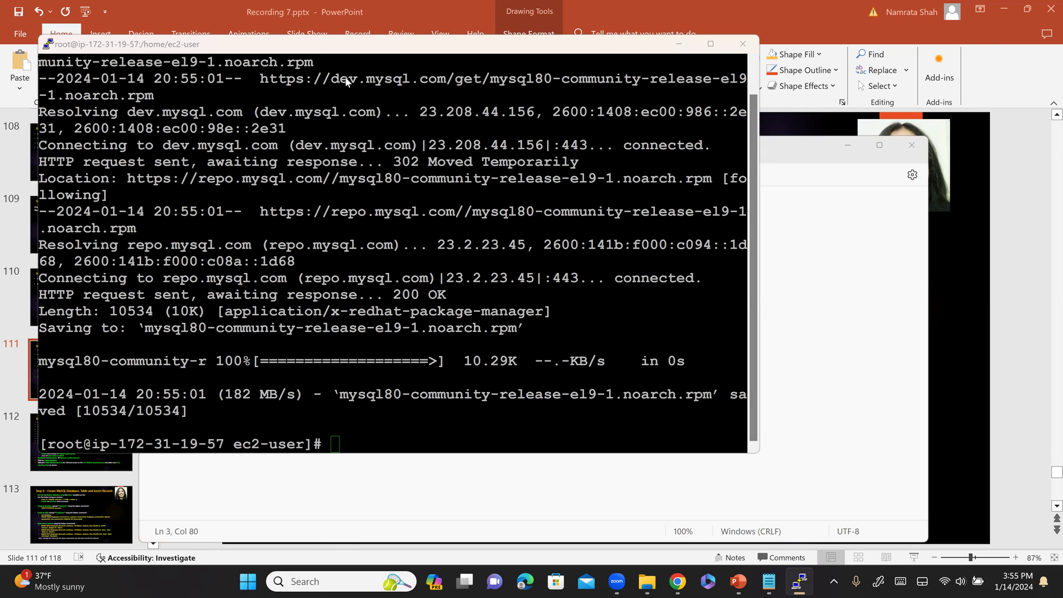
- Install mysql80-community-release-el9-1.noarch.rpm with dnf, copied from the notes, answering y
key("alt+Tab")
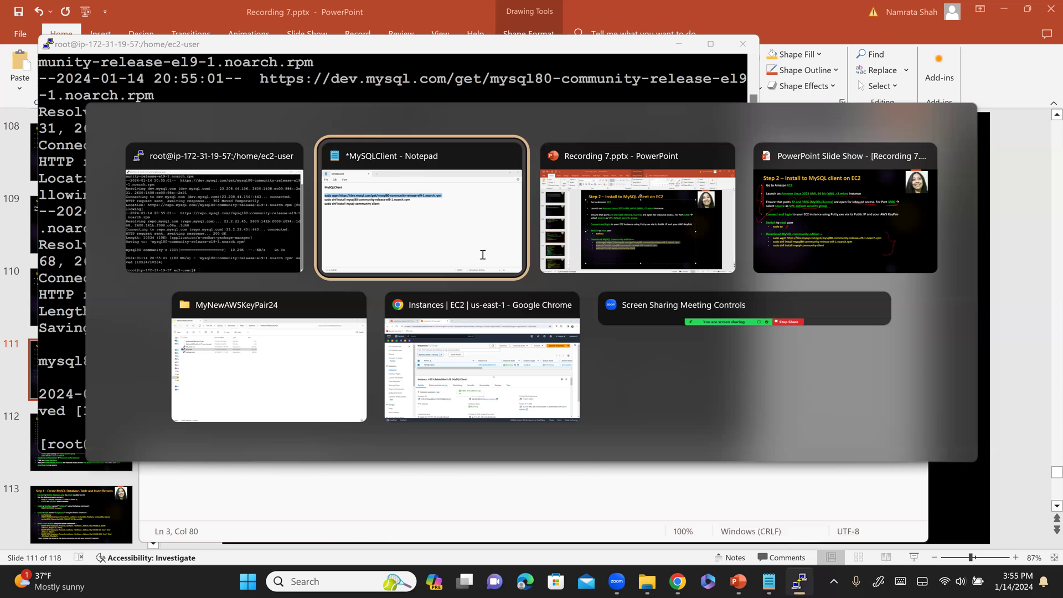
left_click(484, 254)
left_click_drag(502, 255, 105, 258)
key("ctrl+c")
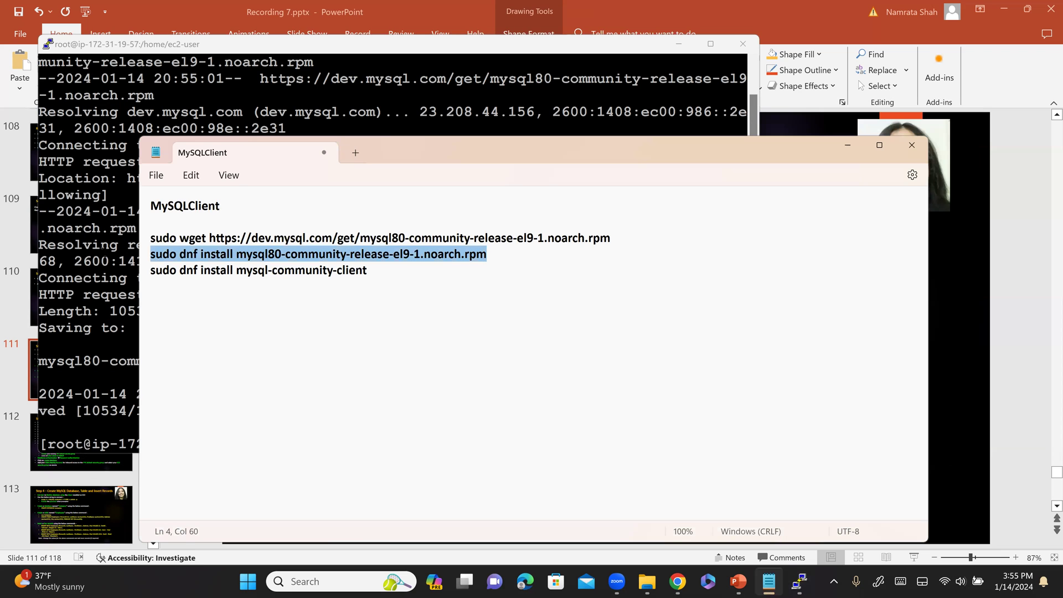
key("alt+Tab")
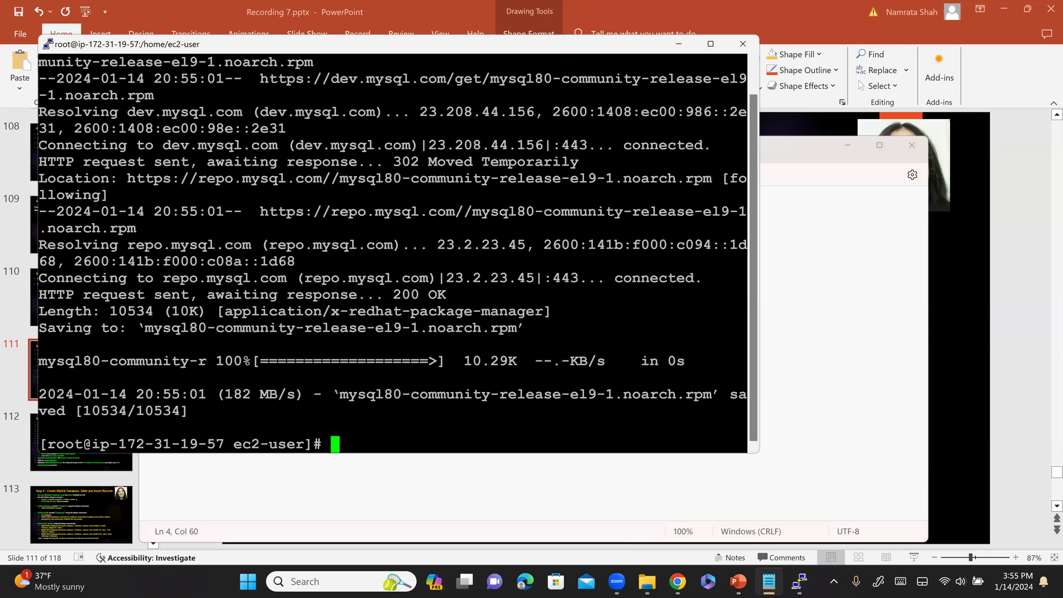
key("shift+Insert")
key("Return")
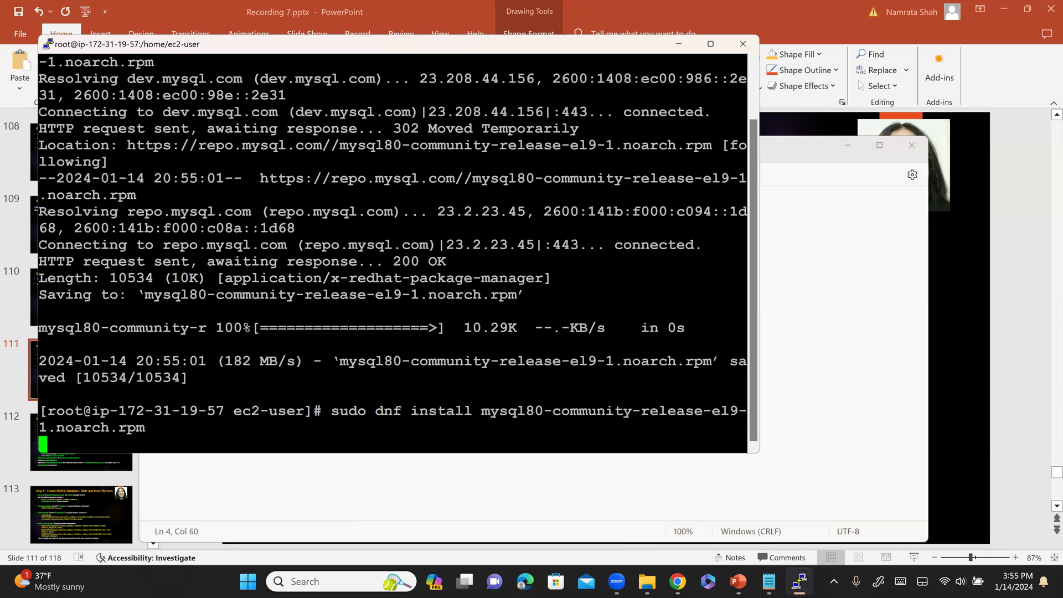
type("y")
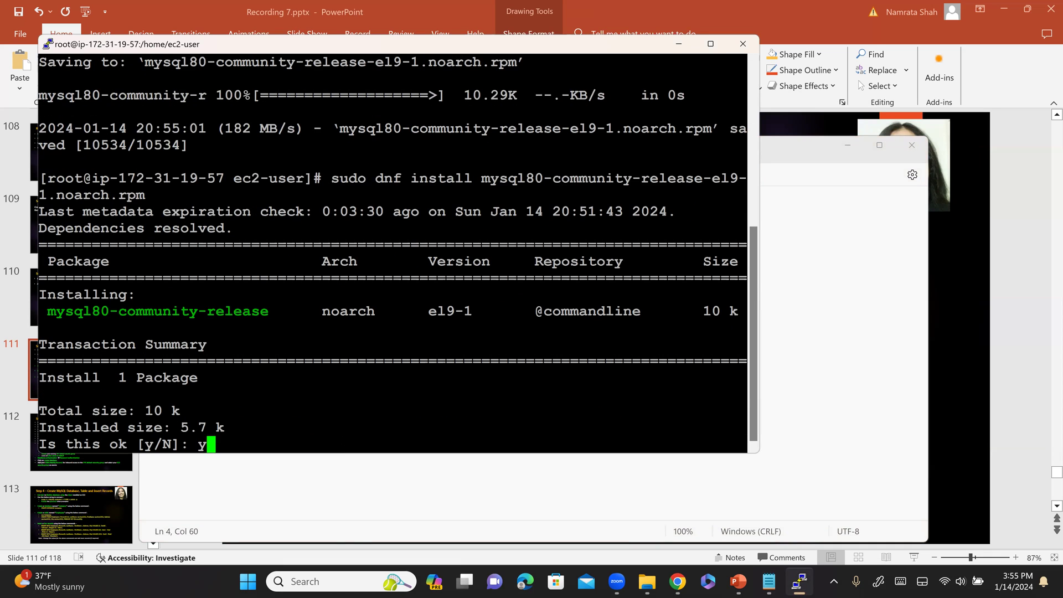
key("Return")
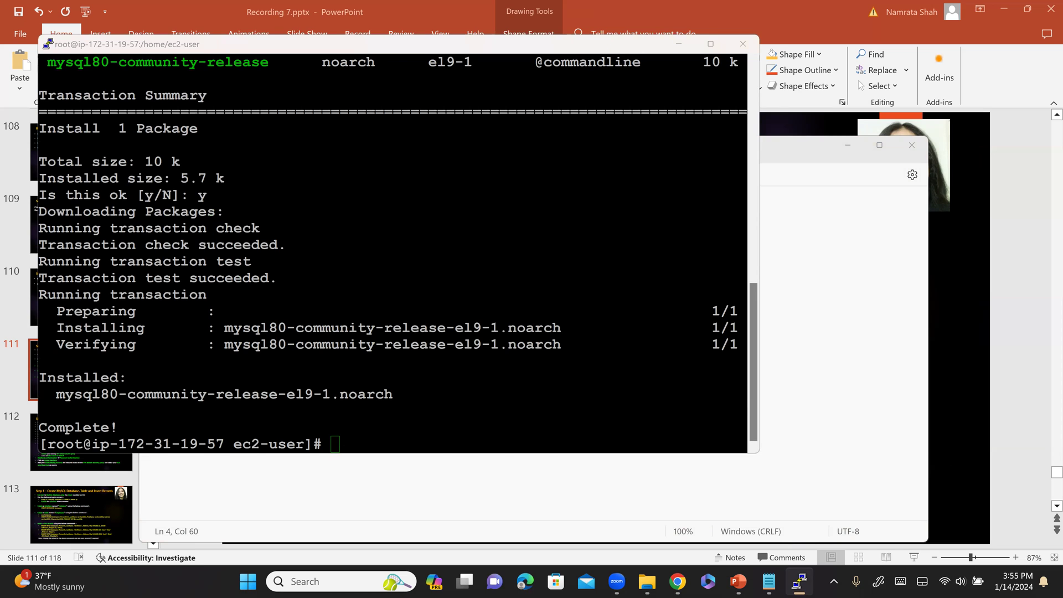
- Bring up the notes again to get the mysql-community-client install line
key("alt+Tab")
left_click(382, 311)
key("alt+Tab")
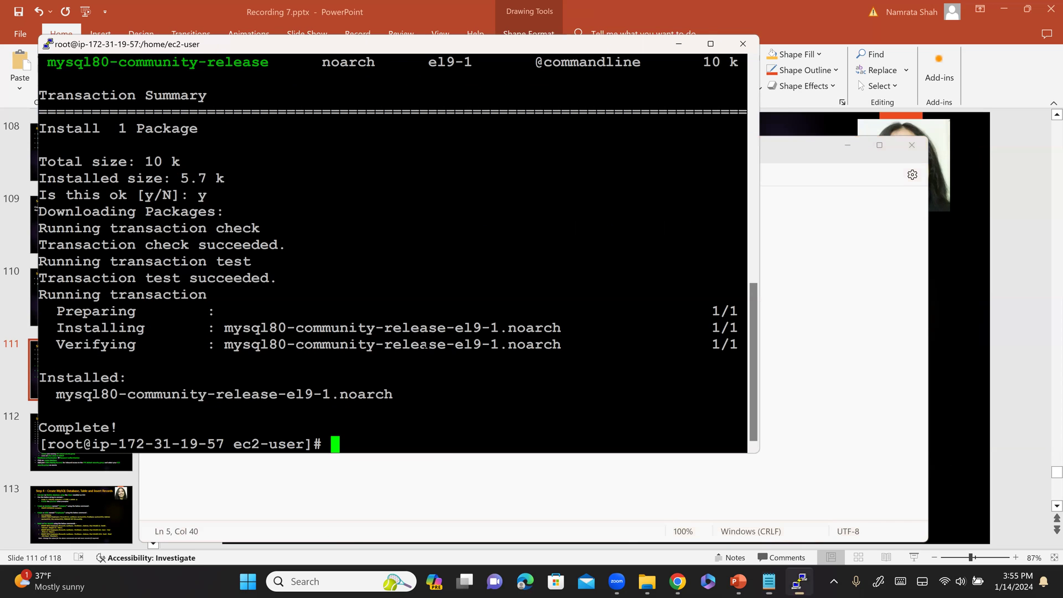
key("alt+Tab")
- Run the mysql-community-client install, answering y to the four packages and the GPG key
key("shift+Home")
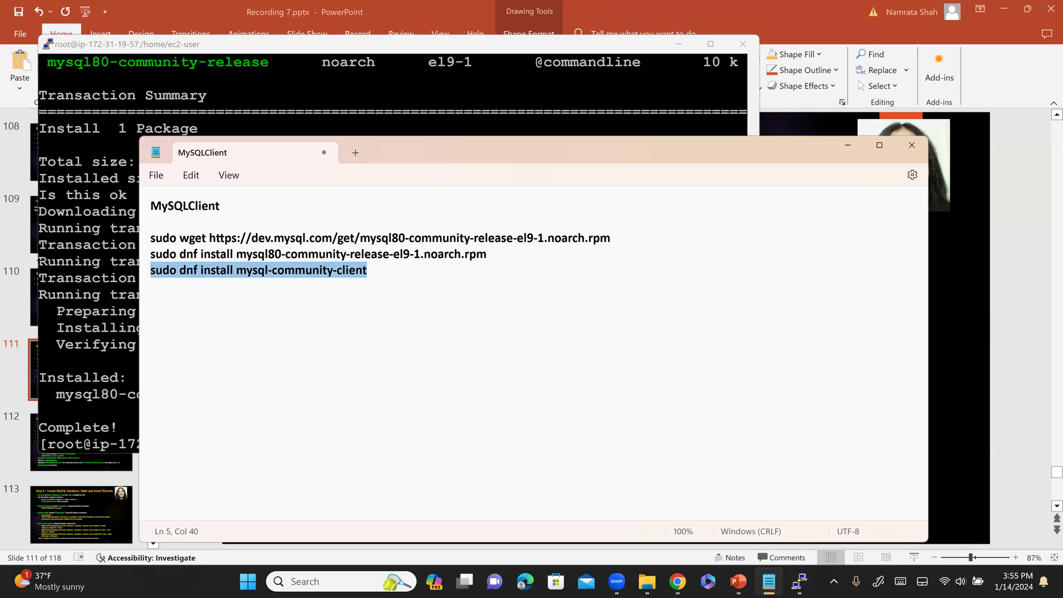
key("alt+Tab")
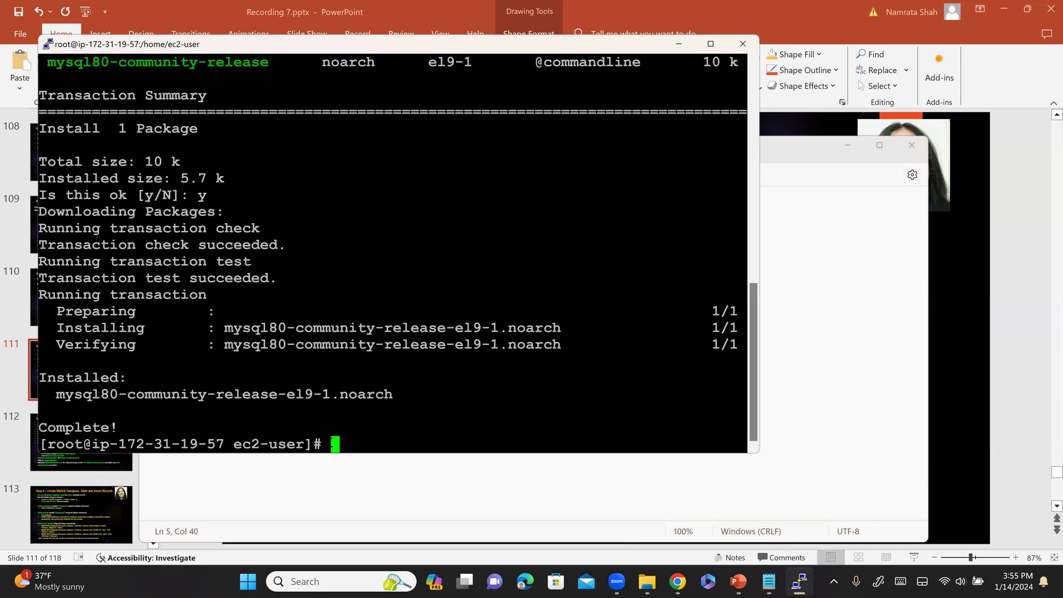
type("sudo dnf install mysql-community-client")
key("Return")
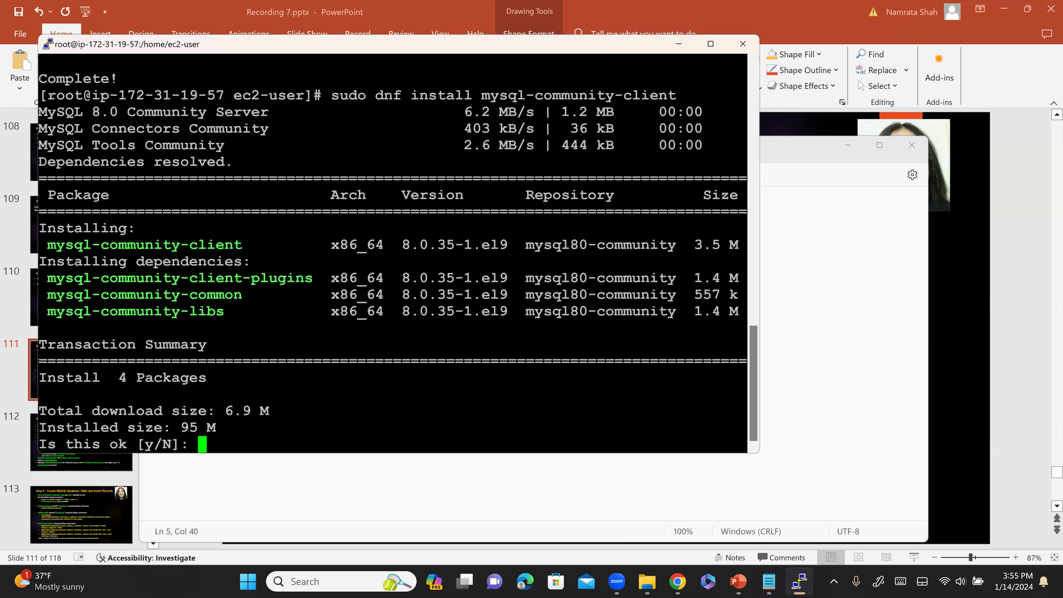
type("y")
key("Return")
type("y")
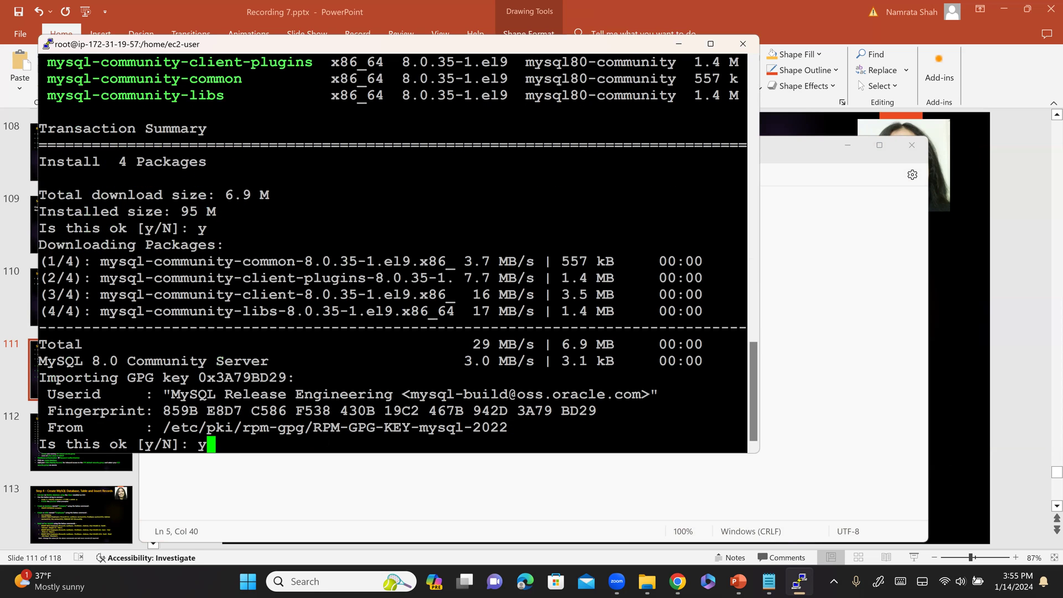
key("Return")
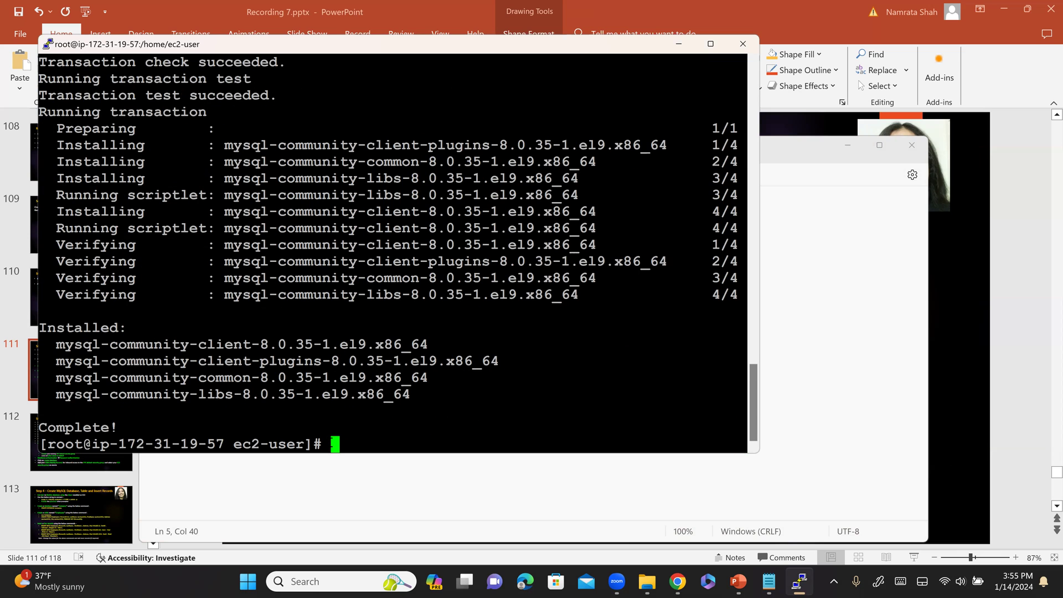
key("alt+Tab")
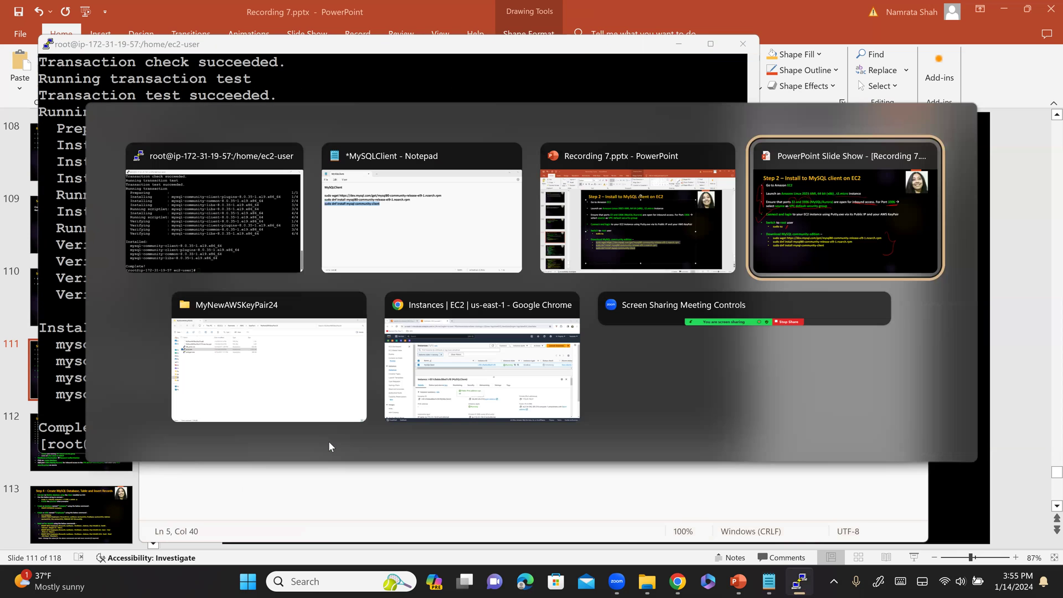
- Check off Step 2 in red and advance to the Step 3 Provision RDS MySQL slide
key("Tab")
key("alt+Tab")
key("alt+Tab")
key("alt+Tab")
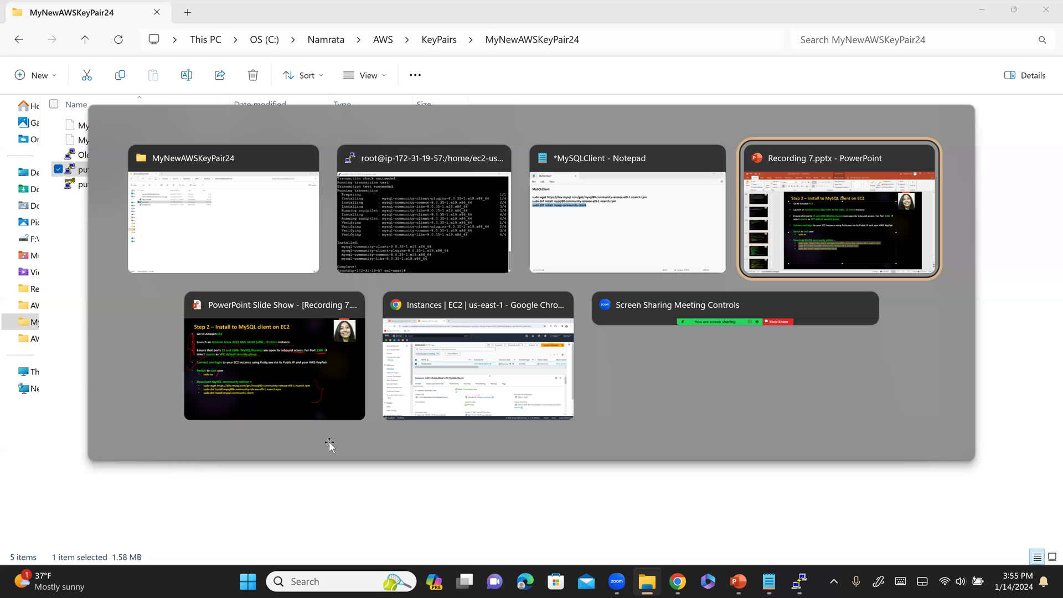
key("alt+Tab")
key("alt+Tab")
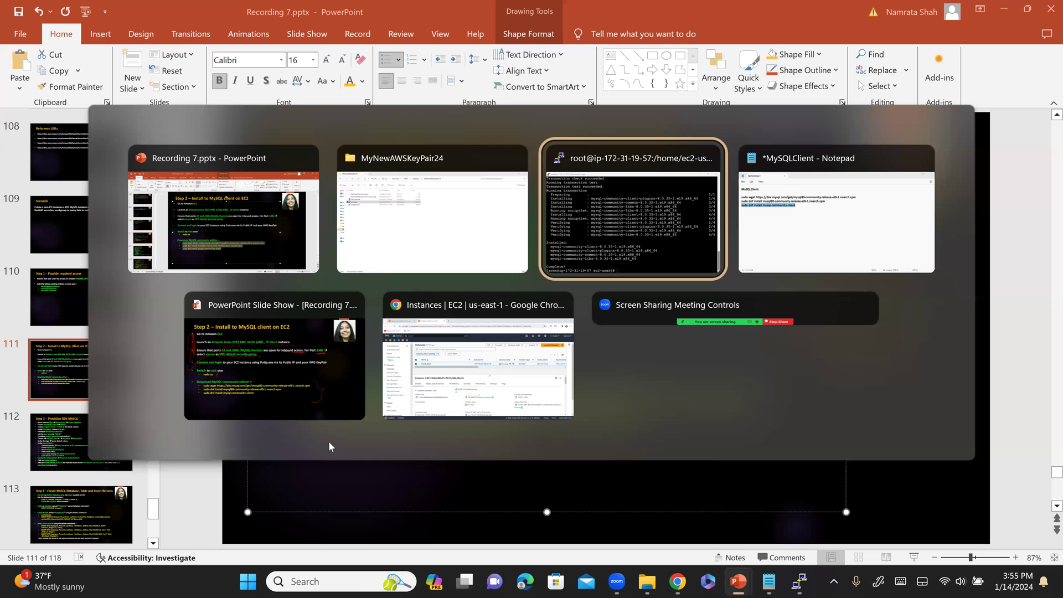
key("alt+Tab")
key("alt+Tab")
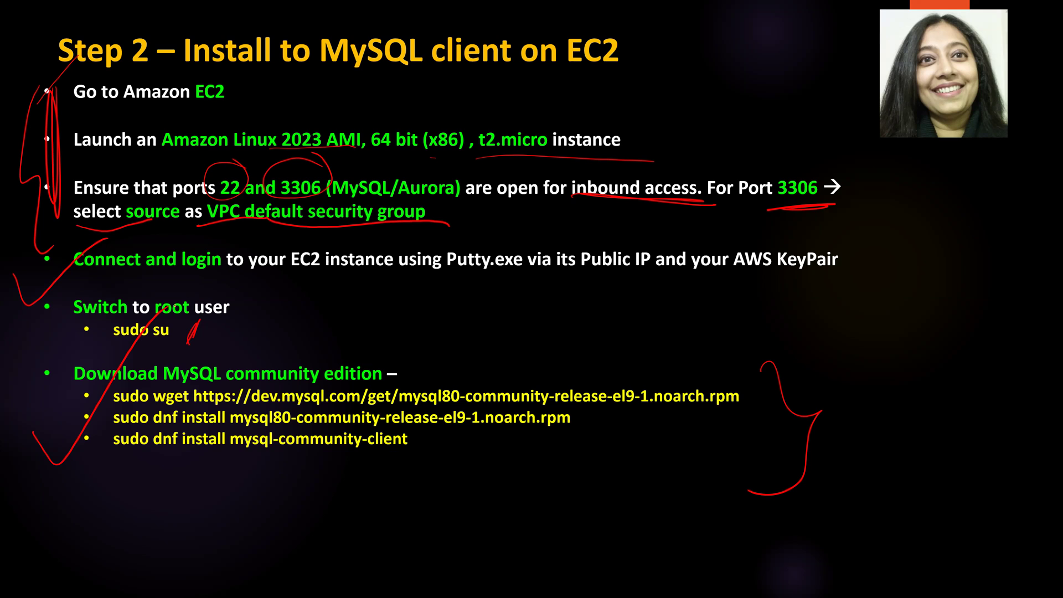
left_click_drag(11, 56, 115, 15)
key("Right")
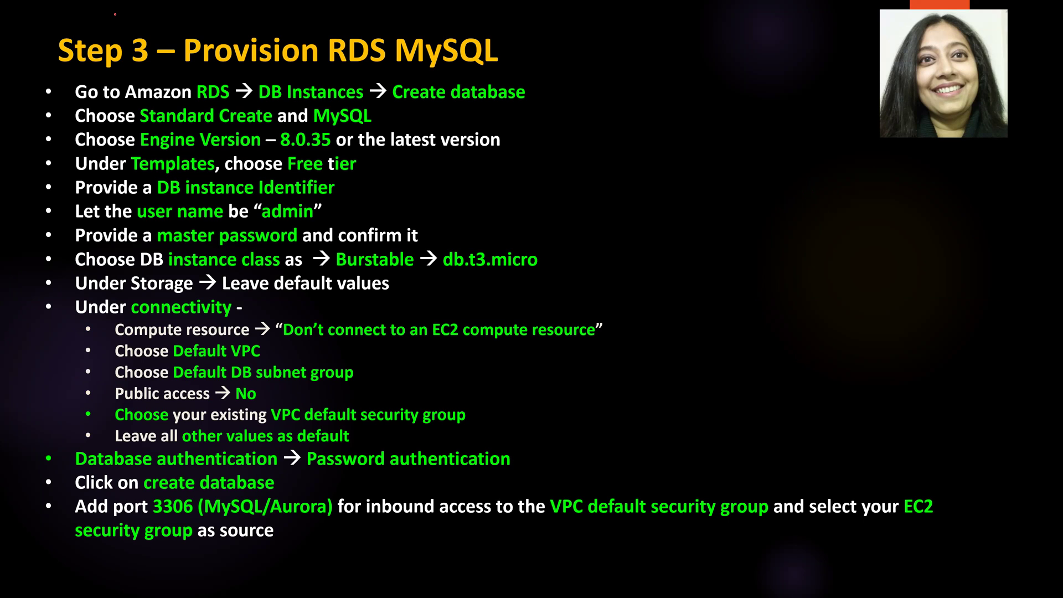
key("alt+Tab")
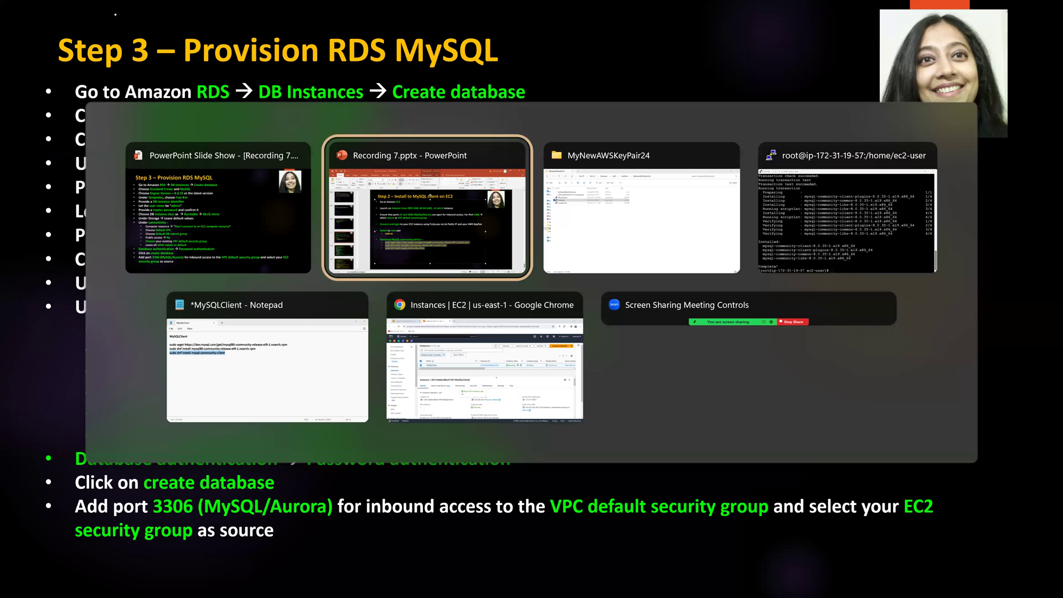
key("Tab")
key("Tab")
key("Tab")
key("Tab")
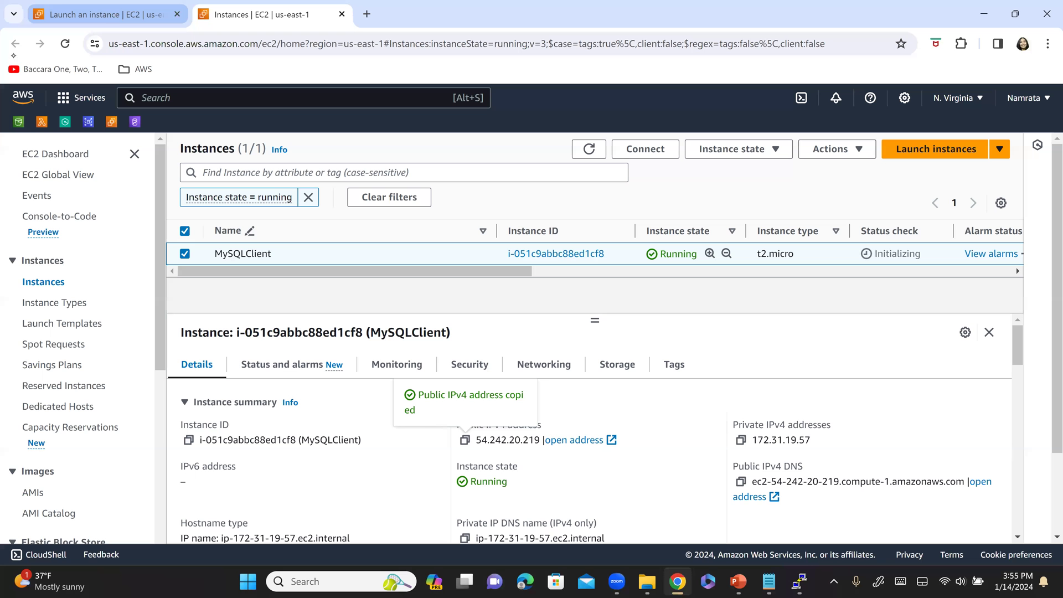
- From the RDS dashboard, open the empty DB instances list and start Create database
left_click(88, 124)
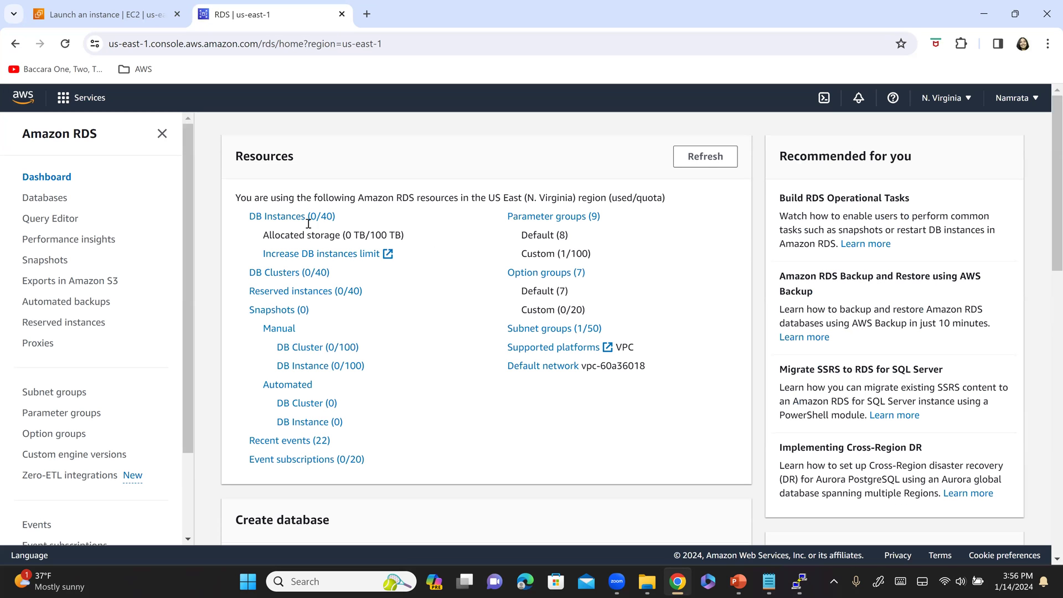
left_click(288, 217)
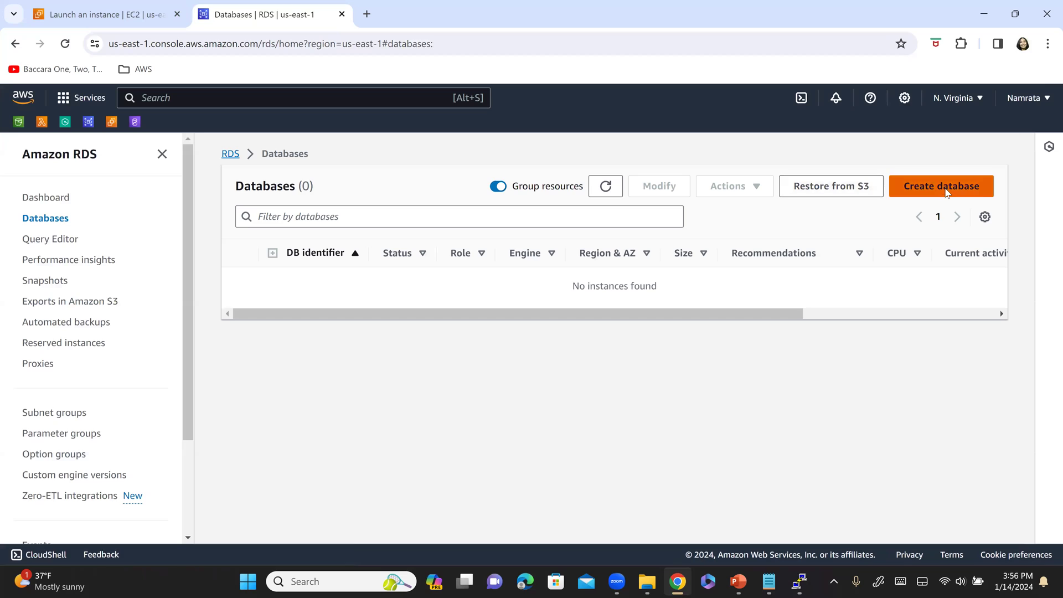
left_click(947, 190)
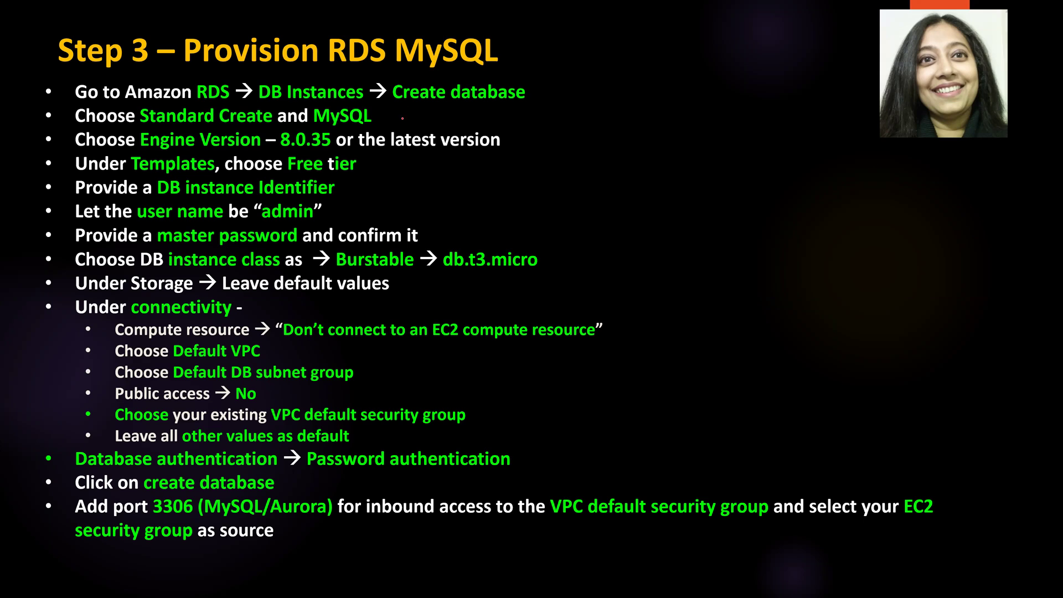
- Underline Create database, Version, latest version and Free tier on the Step 3 slide
left_click_drag(400, 116, 474, 101)
left_click_drag(223, 143, 339, 145)
mouse_move(421, 156)
left_mouse_down()
mouse_move(517, 161)
mouse_move(453, 162)
left_mouse_up()
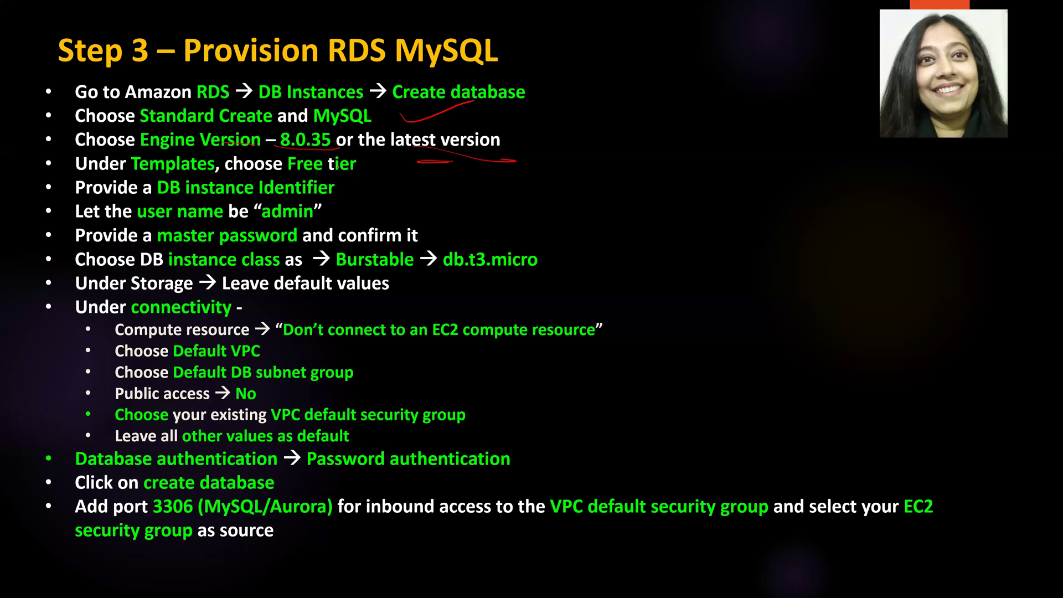
left_click_drag(300, 175, 354, 173)
- Choose MySQL as the database engine on the Create database form
key("alt+Tab")
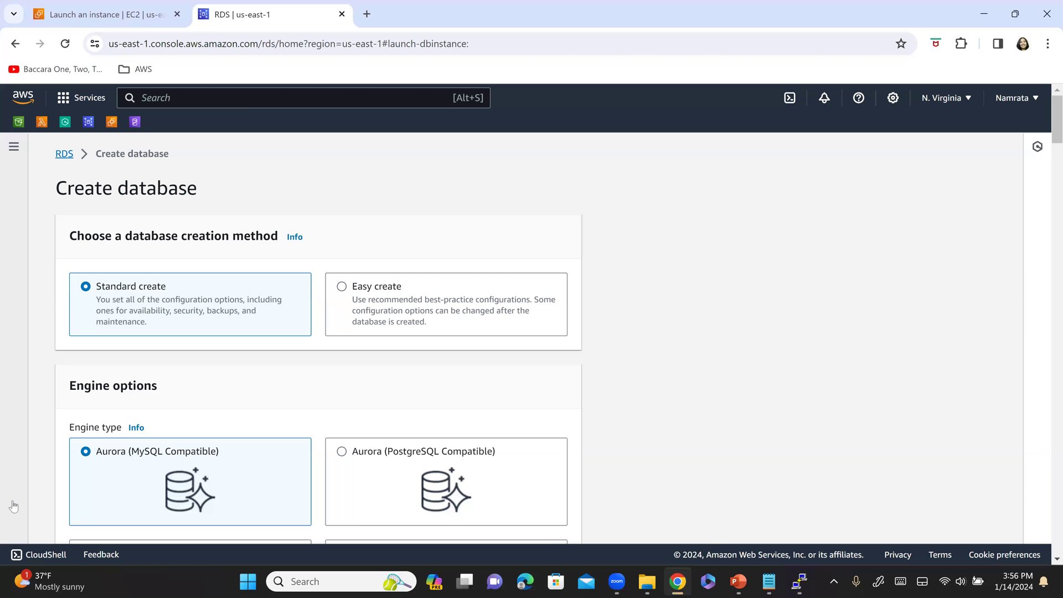
scroll(166, 349, "down", 4)
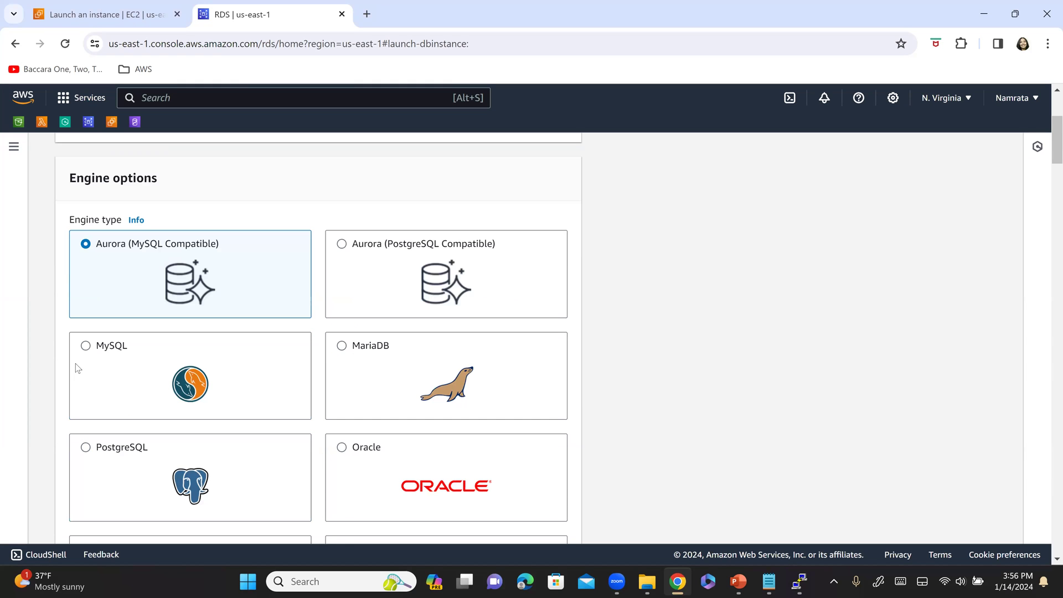
left_click(100, 354)
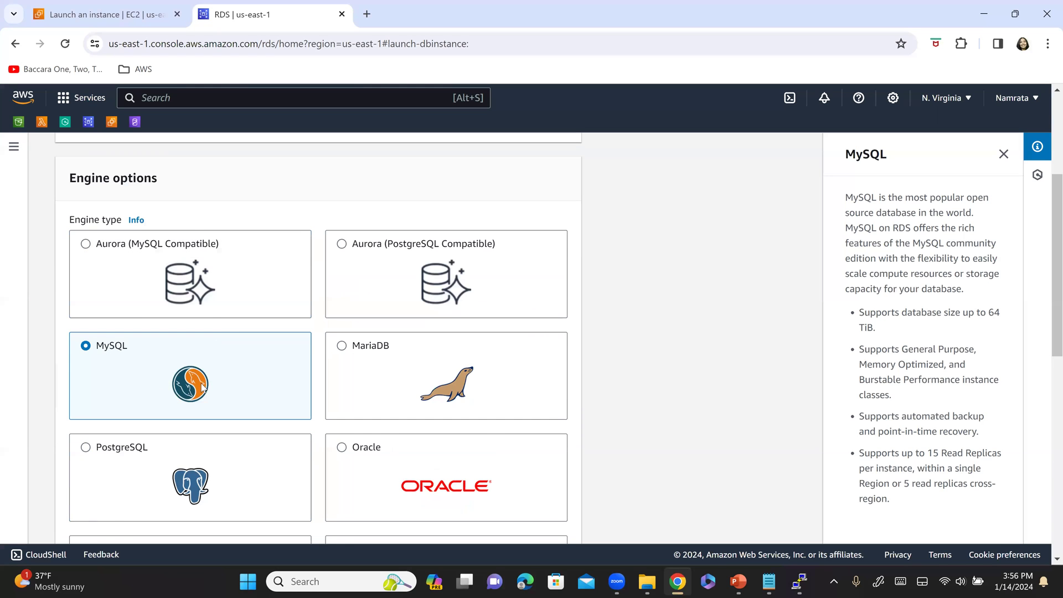
scroll(335, 390, "down", 5)
scroll(147, 338, "down", 3)
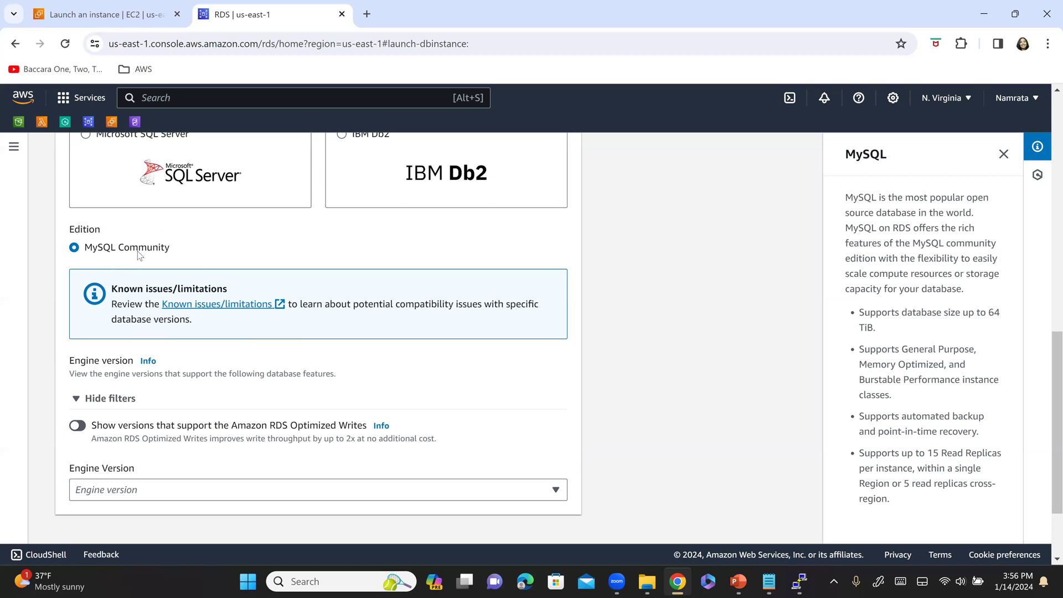
scroll(256, 421, "down", 3)
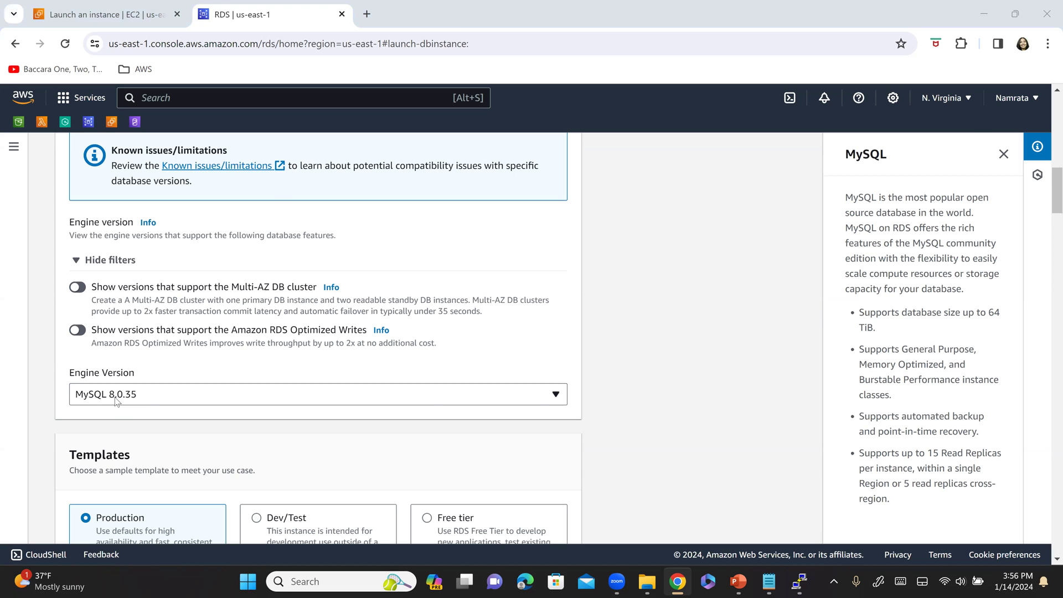
- Keep engine version MySQL 8.0.35 and select the Free tier template
key("alt+Tab")
key("Tab")
key("alt+Tab")
key("Tab")
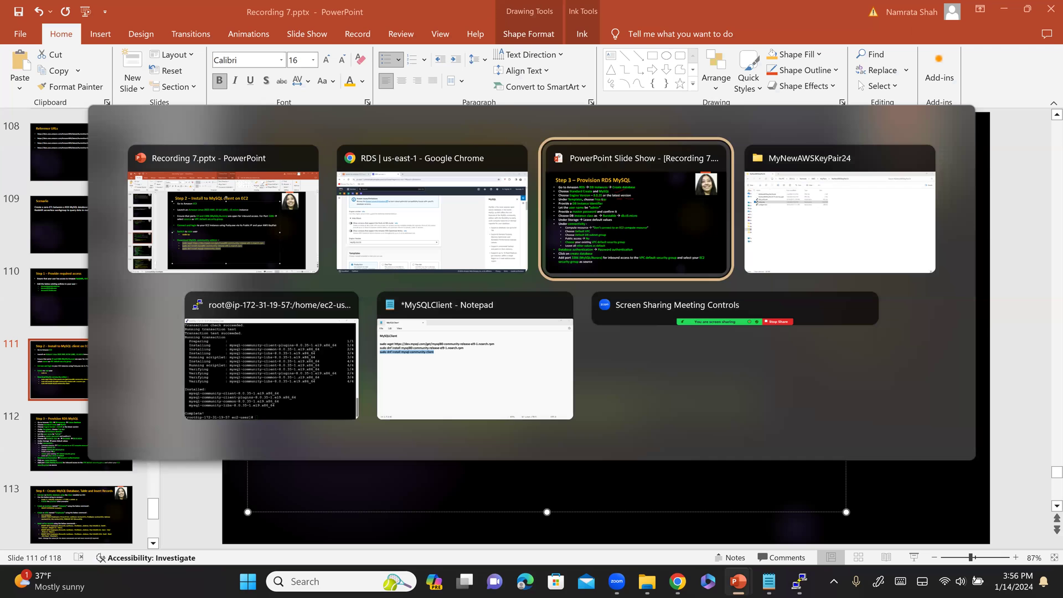
key("alt+Tab")
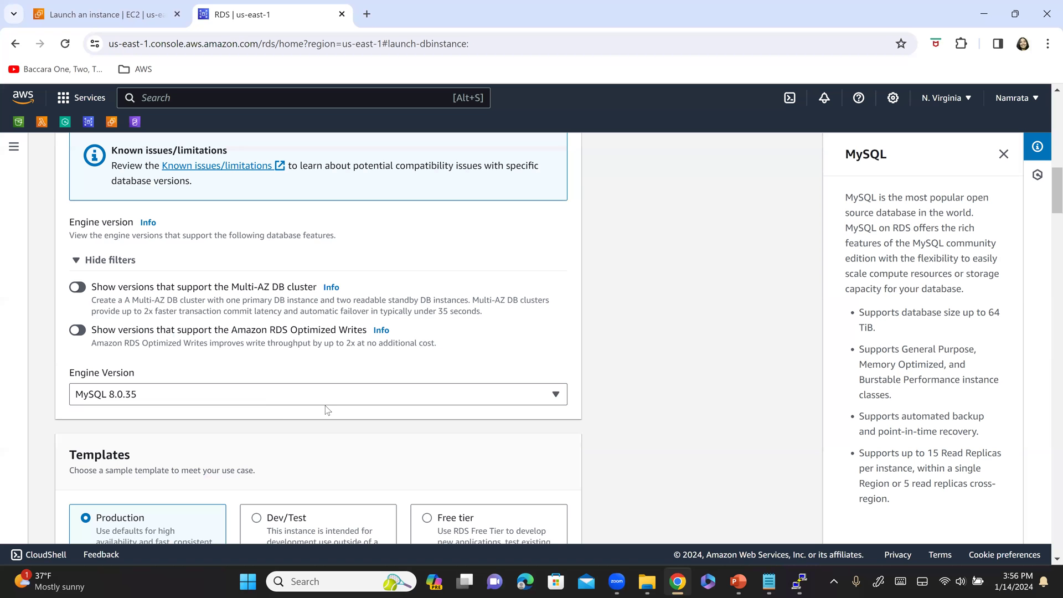
scroll(438, 387, "down", 2)
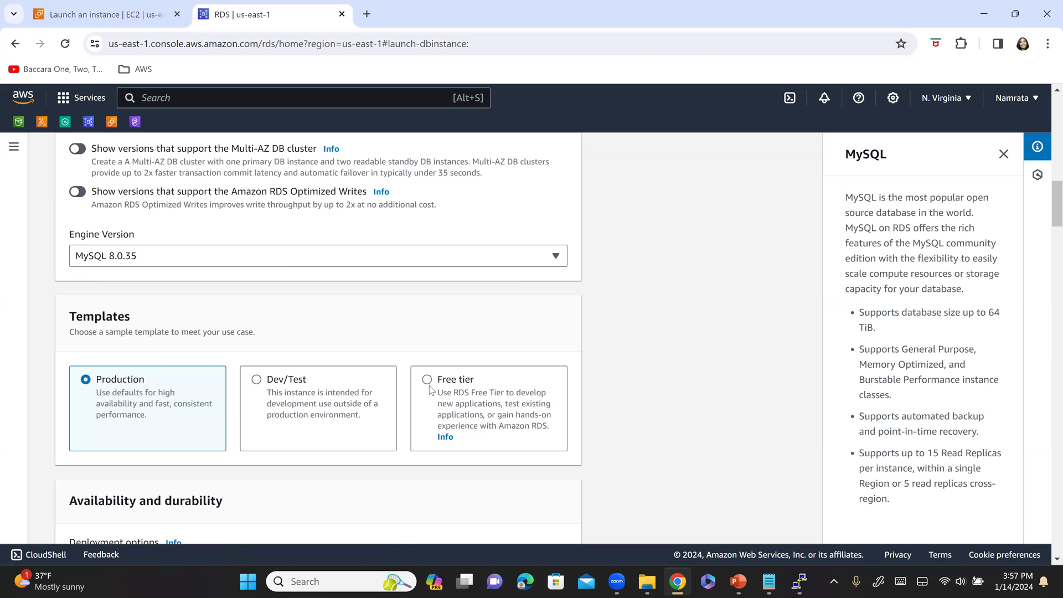
left_click(428, 380)
scroll(498, 374, "down", 5)
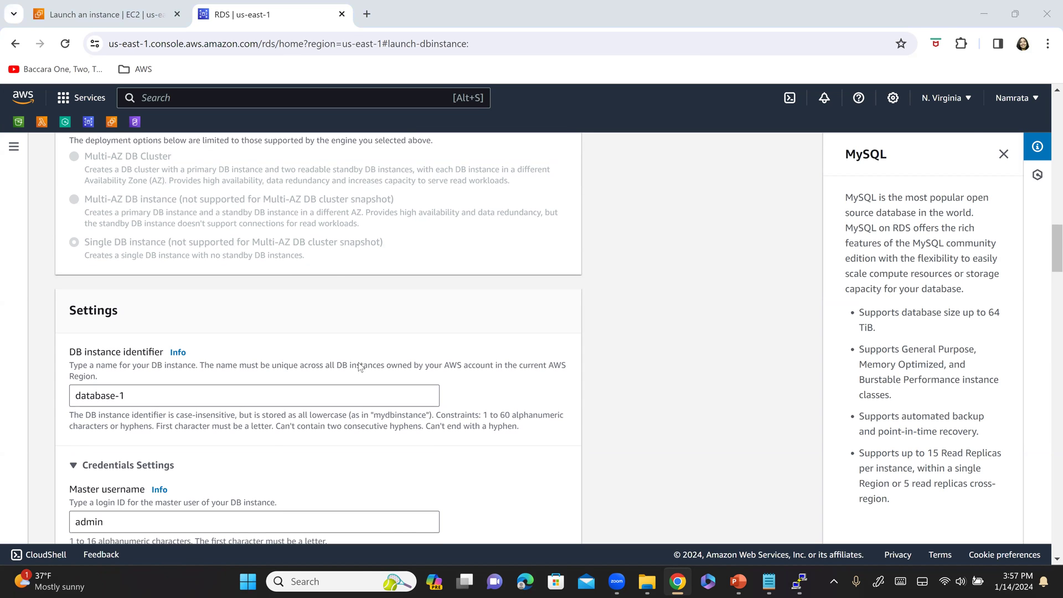
key("alt+Tab")
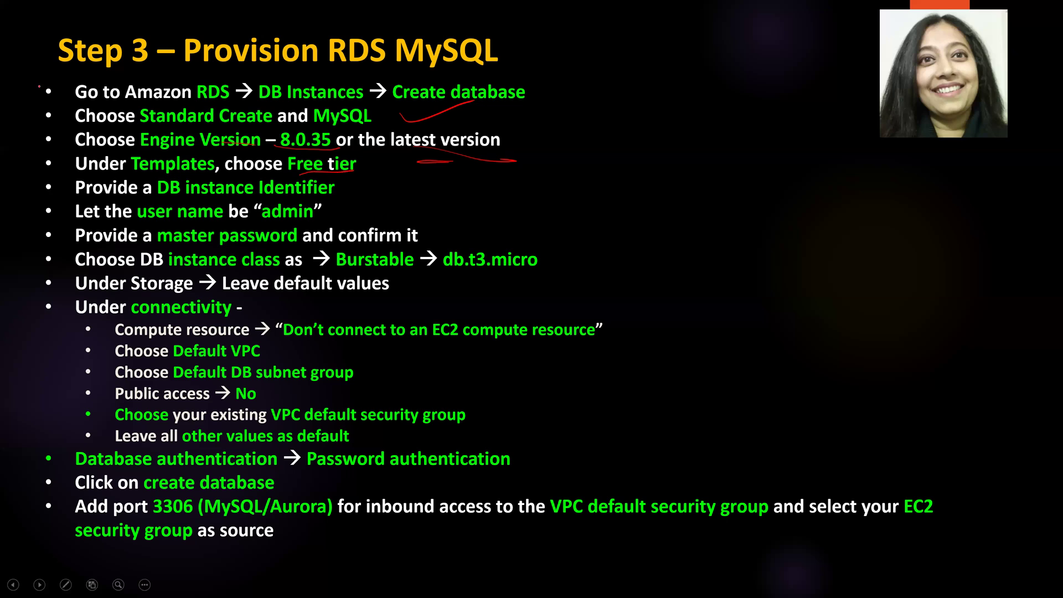
- Bracket the first four Step 3 bullets in red and underline DB instance Identifier
left_click_drag(39, 87, 34, 174)
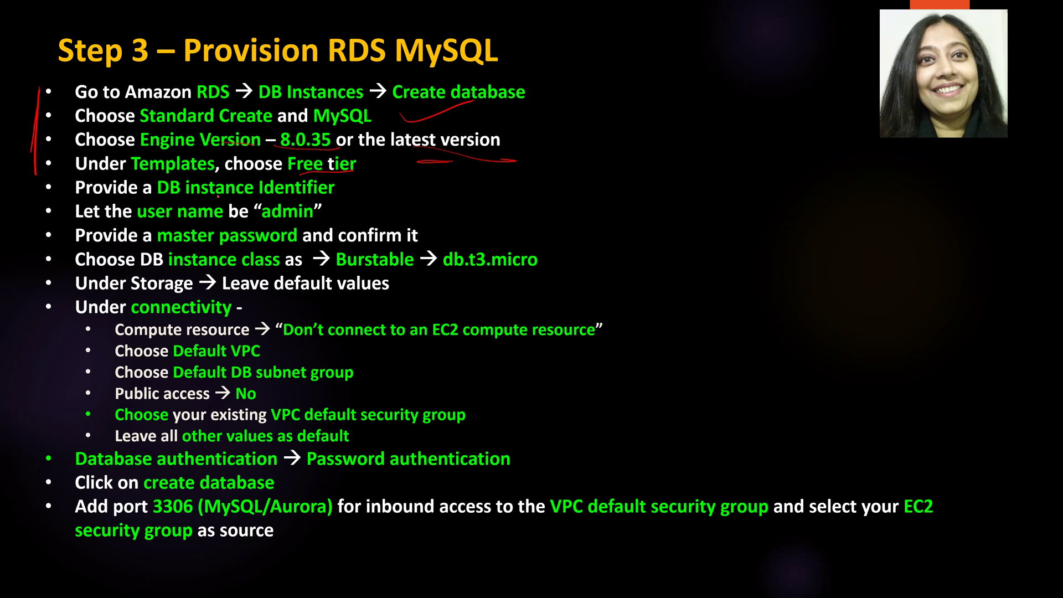
left_click_drag(148, 193, 335, 189)
key("alt+Tab")
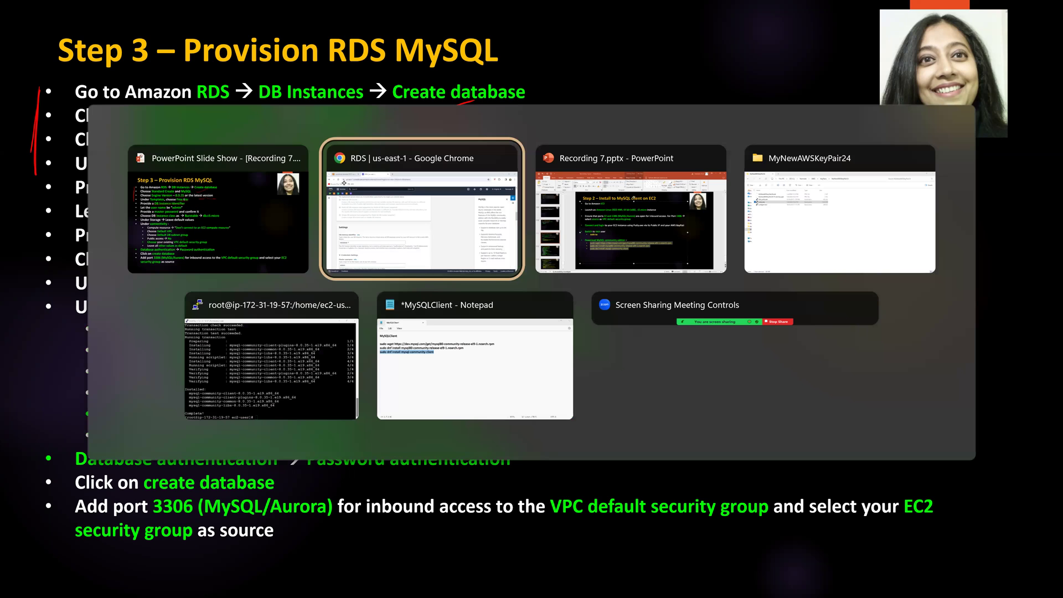
key("alt+Tab")
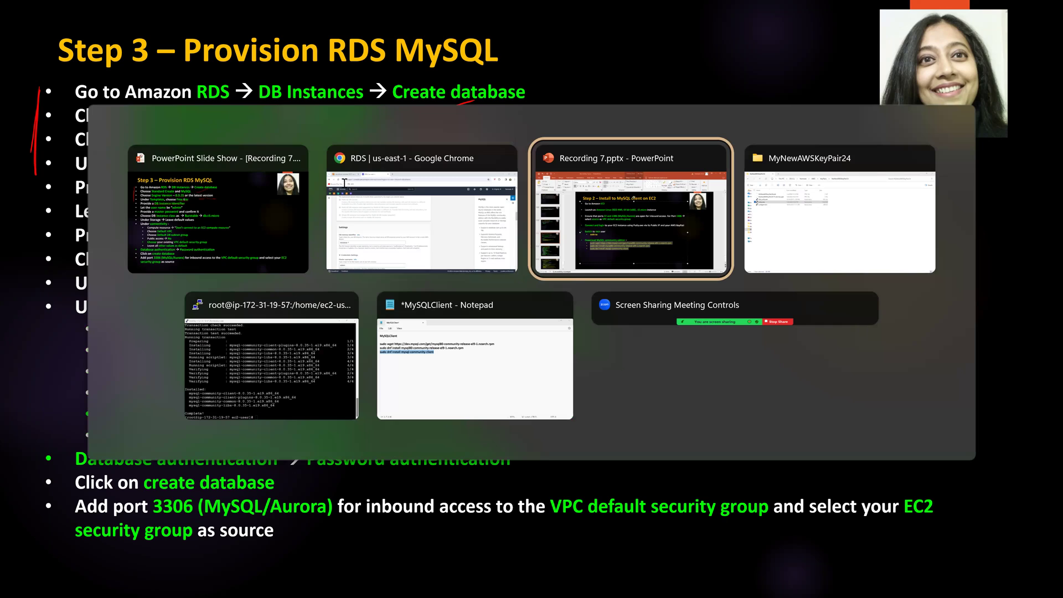
left_click(344, 183)
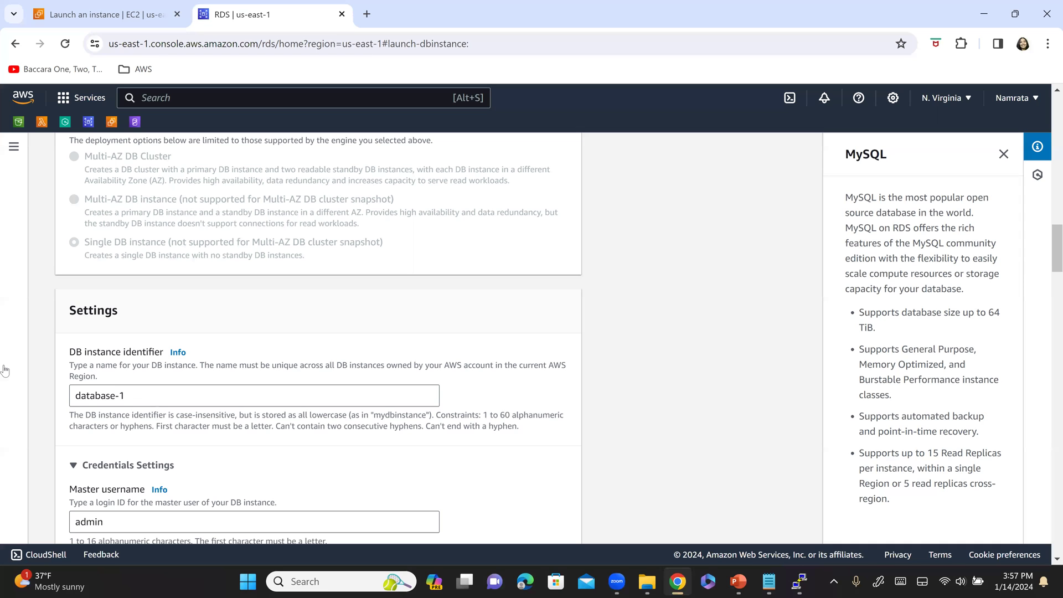
- Replace the default database-1 identifier with mySQLSourceDB and select the name for copying
key("Tab")
type("mysq")
key("BackSpace")
key("BackSpace")
type("SQL")
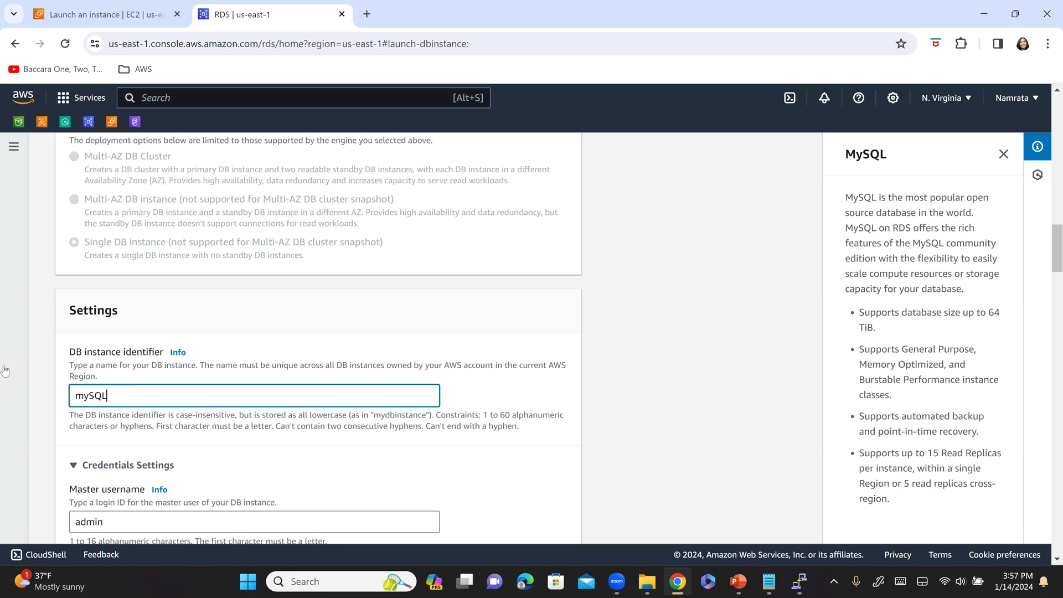
type("SourceDB")
key("ctrl+a")
key("ctrl+c")
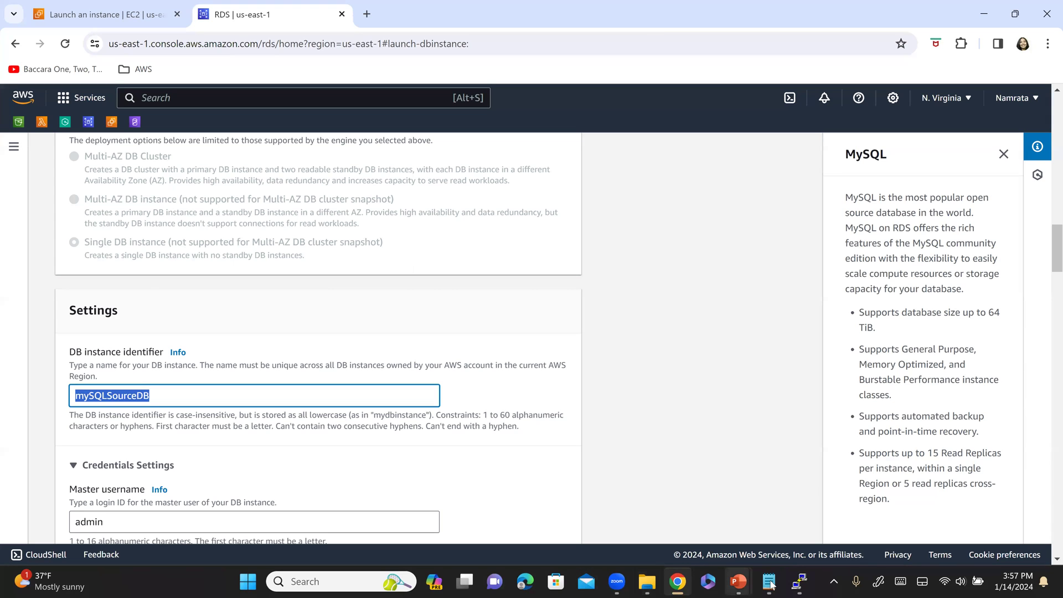
key("alt+Tab")
- Add a Source Info heading with mySQLSourceDB beneath it and delete the old sudo install commands
left_click(325, 213)
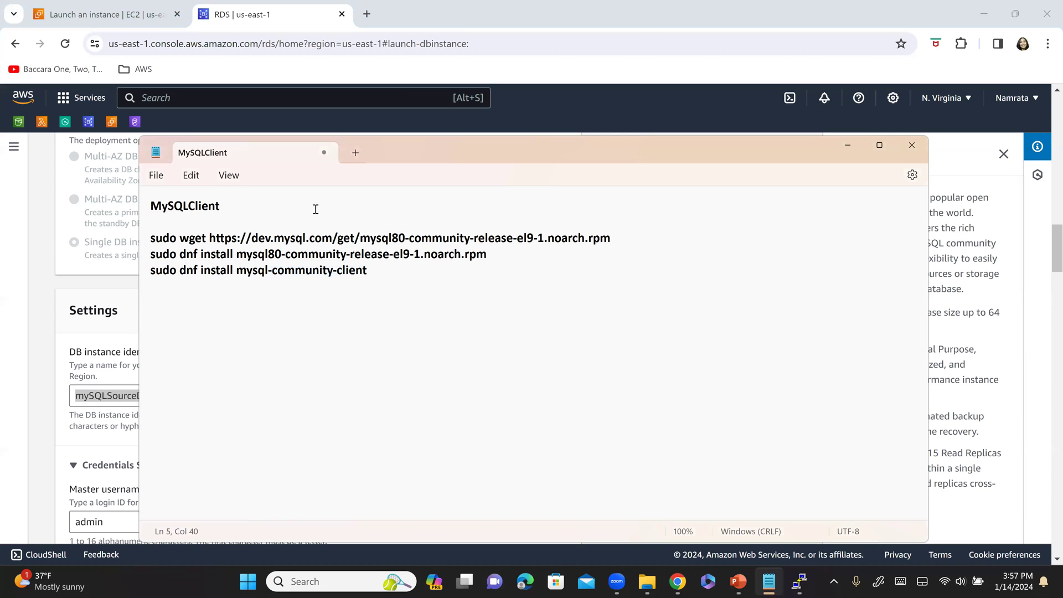
key("Return")
key("Return")
type("Source ")
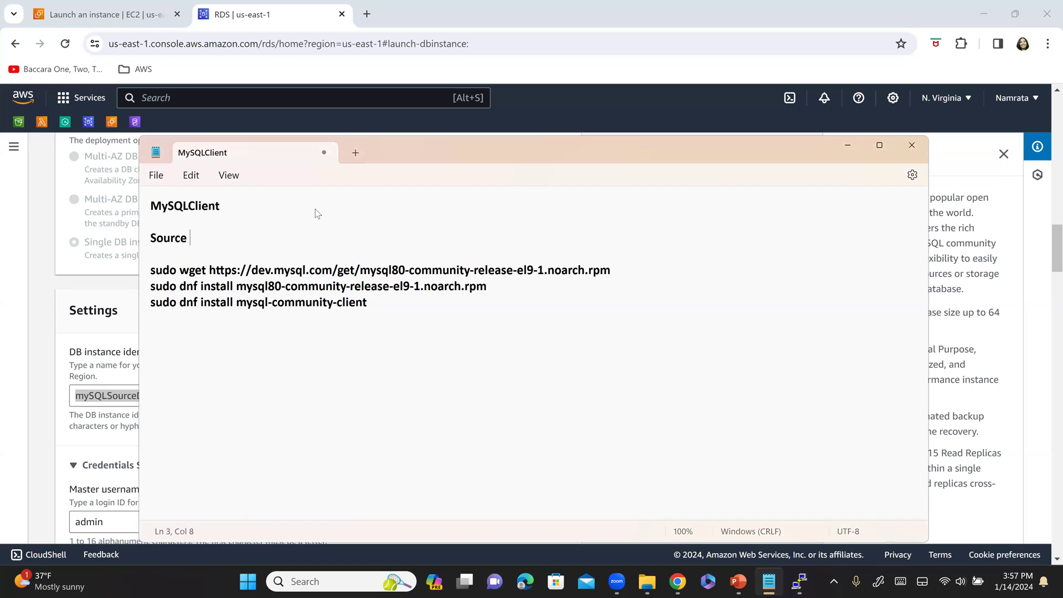
type("Info")
key("BackSpace")
key("BackSpace")
type("fo")
key("Return")
key("Return")
key("ctrl+v")
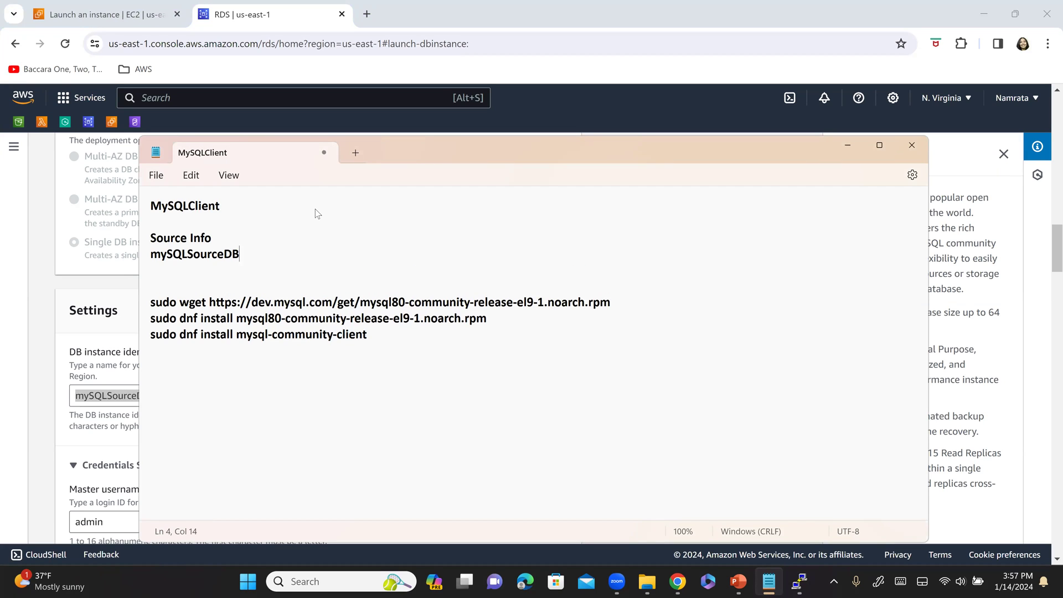
key("Return")
key("Return")
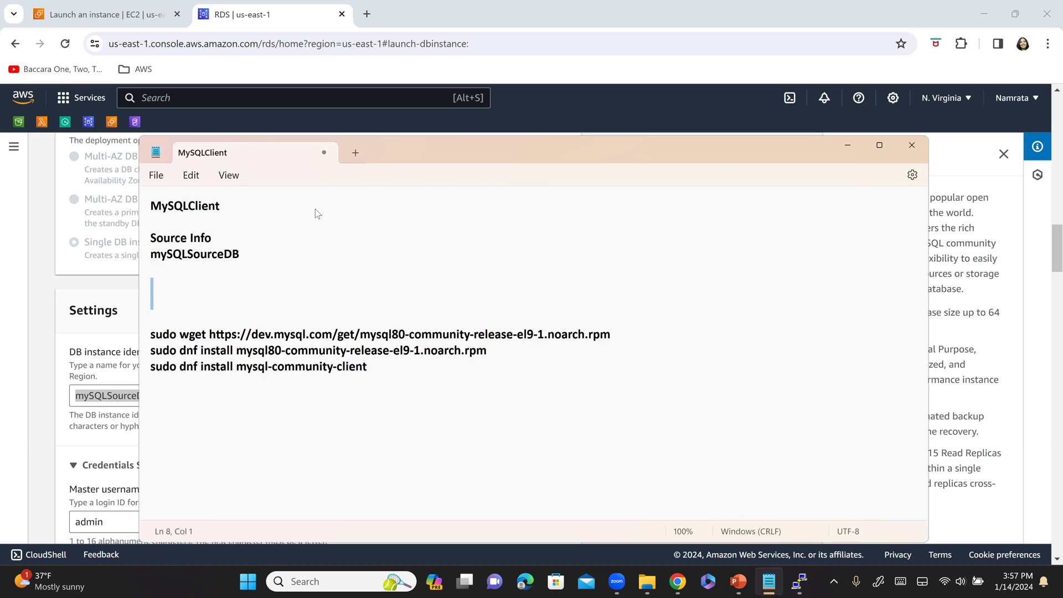
key("ctrl+shift+End")
key("Delete")
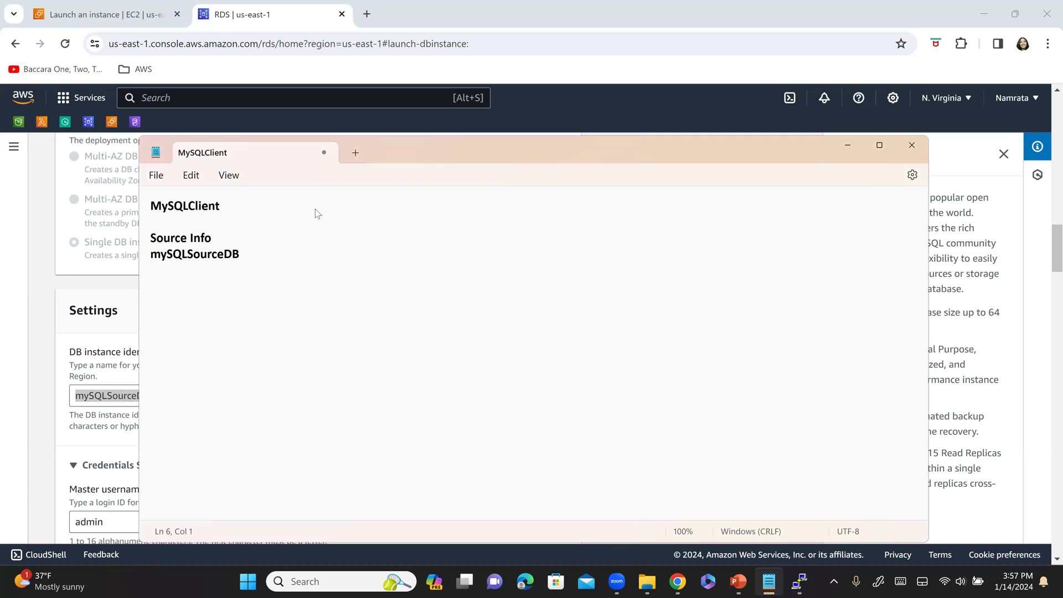
- Glance down the create-database form, then bring the Step 3 slide back up
key("alt+Tab")
scroll(289, 314, "down", 2)
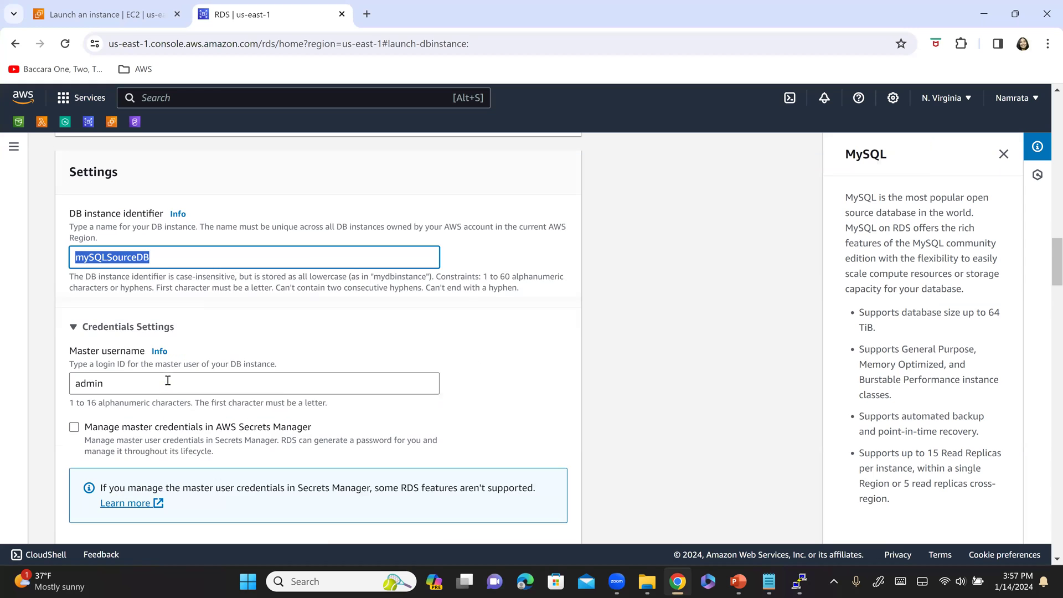
key("alt+Tab")
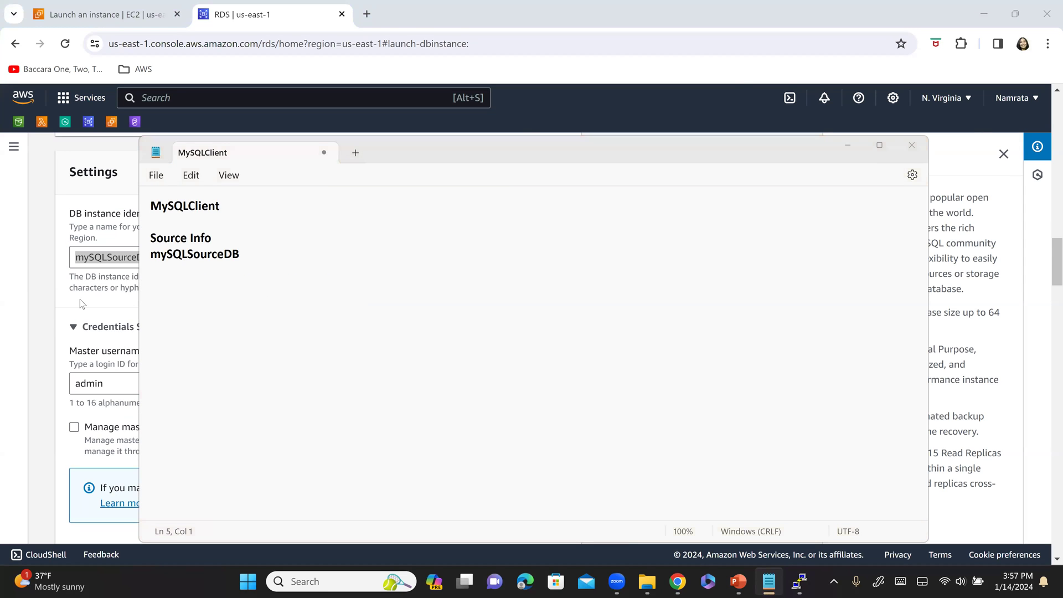
key("alt+Tab")
key("alt+Tab")
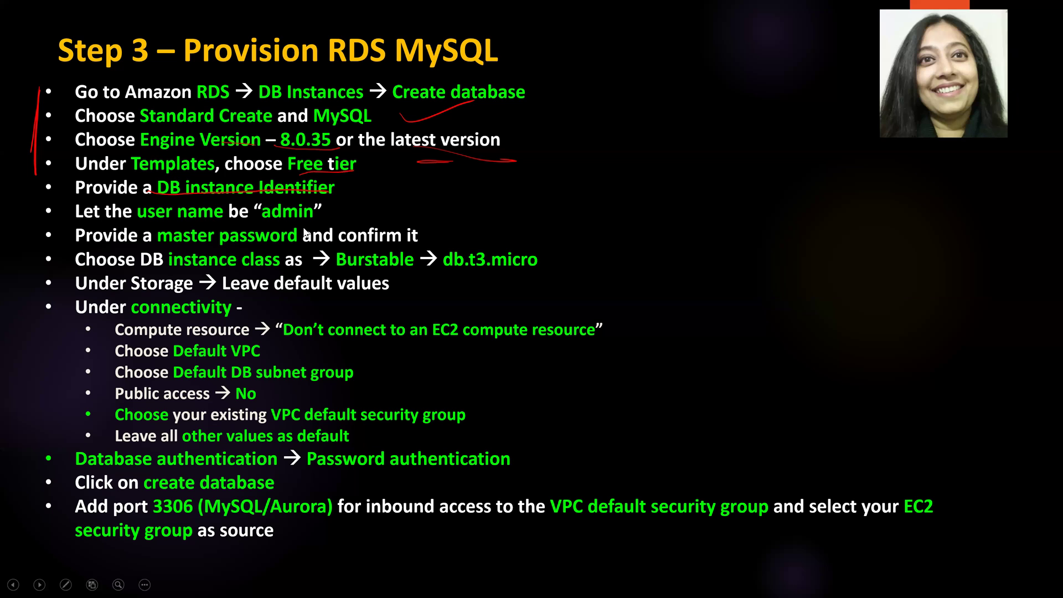
key("alt+Tab")
key("Tab")
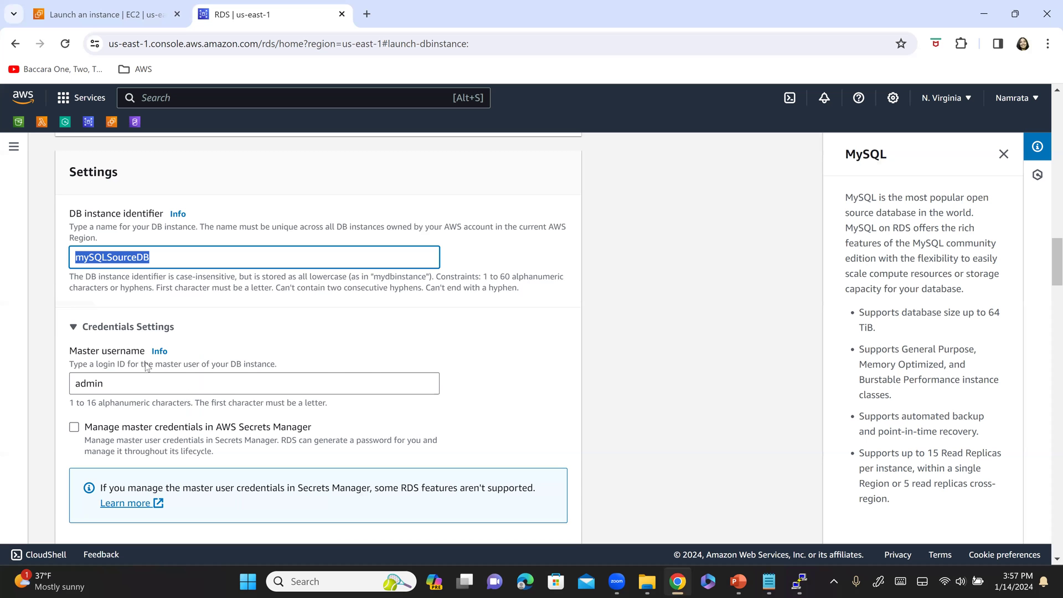
key("alt+Tab")
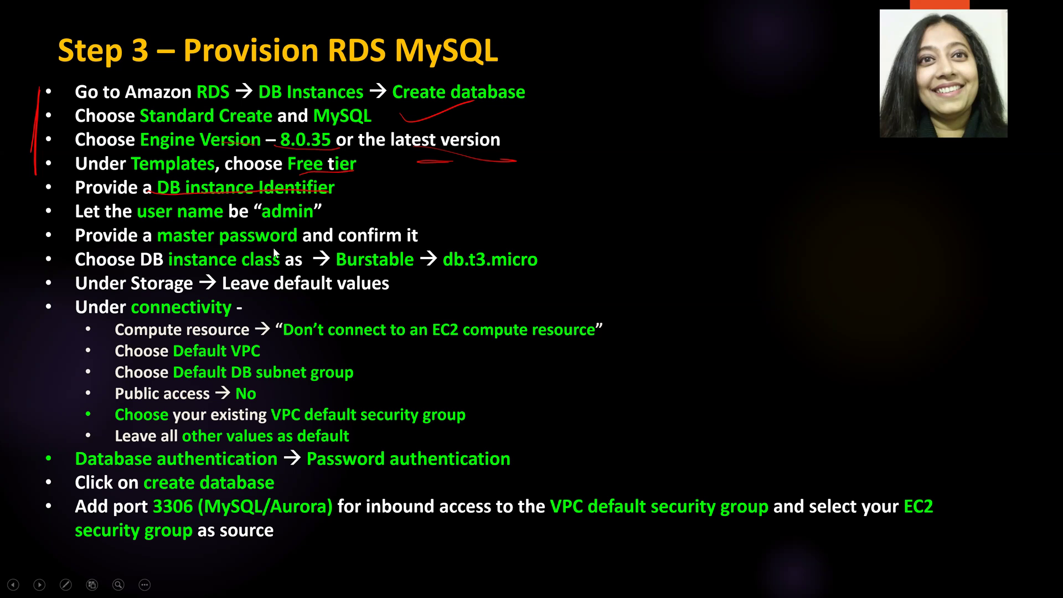
- Enter the master password and repeat it in the Confirm master password field
key("alt+Tab")
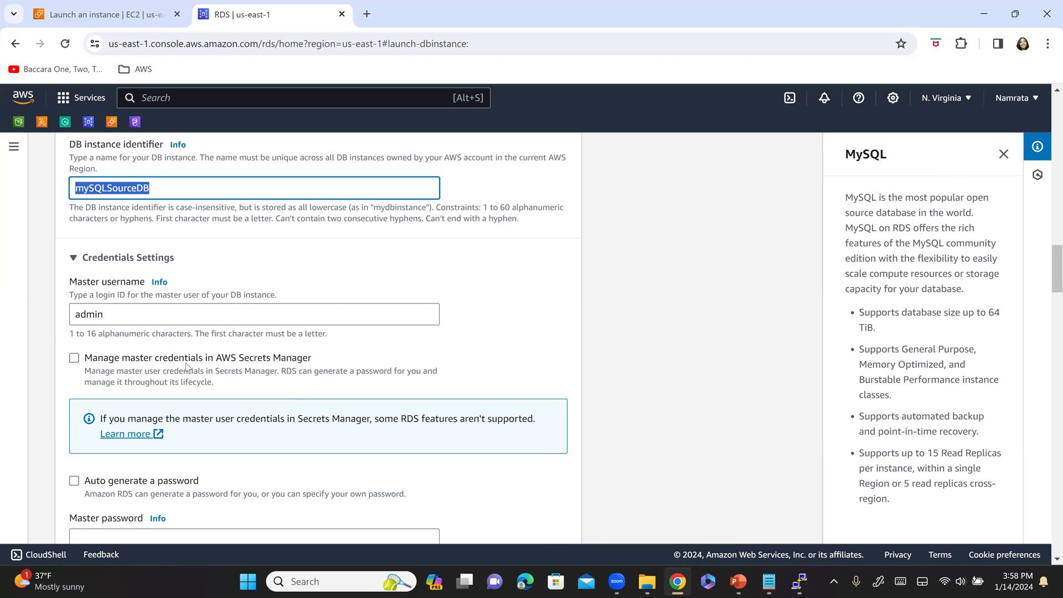
scroll(186, 366, "down", 3)
left_click(143, 330)
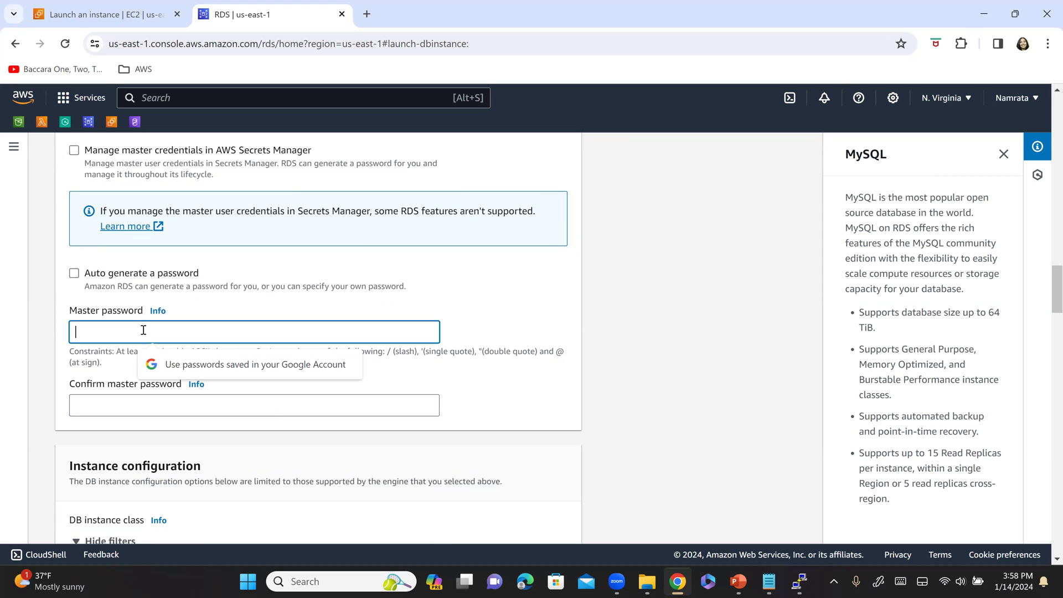
type("••")
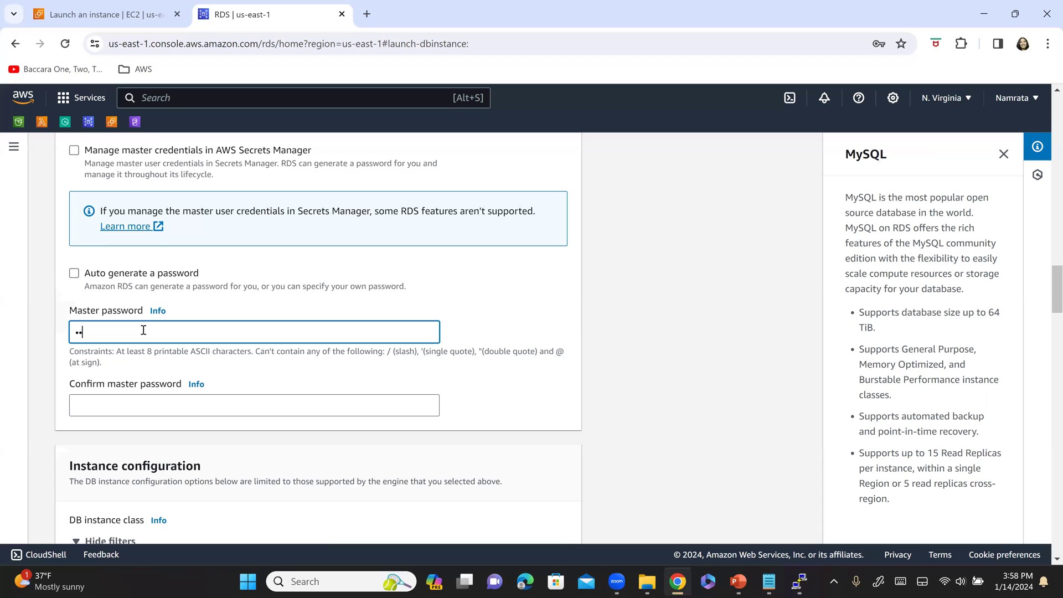
type("••••••")
key("Tab")
key("Tab")
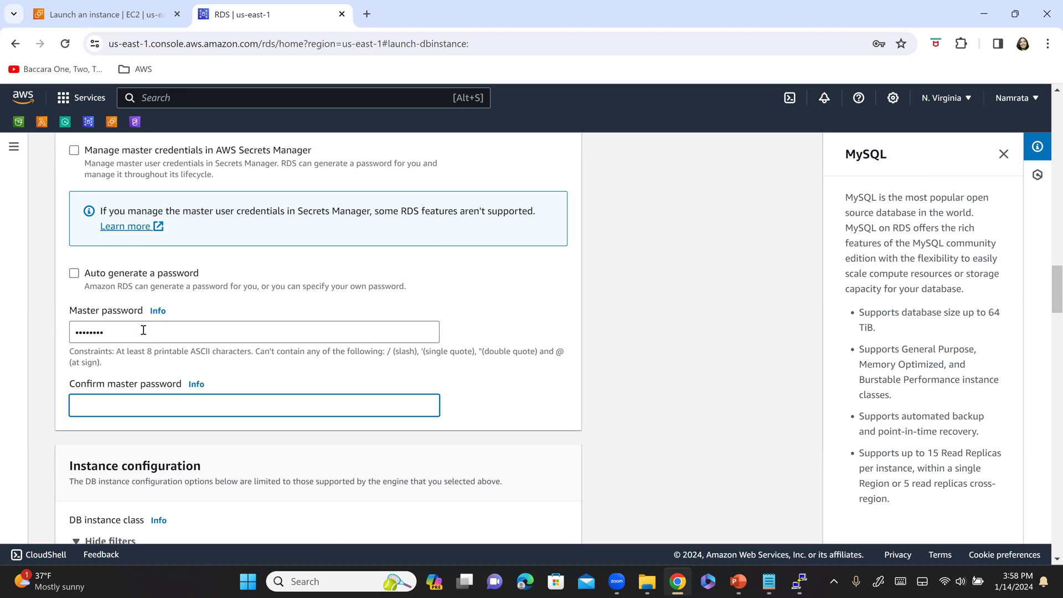
type("••••••••")
- Record 'username - admin' and a 'pwd -' line with the master password in the notes
key("alt+Tab")
key("alt+Tab")
type("admin")
key("Return")
type("userna")
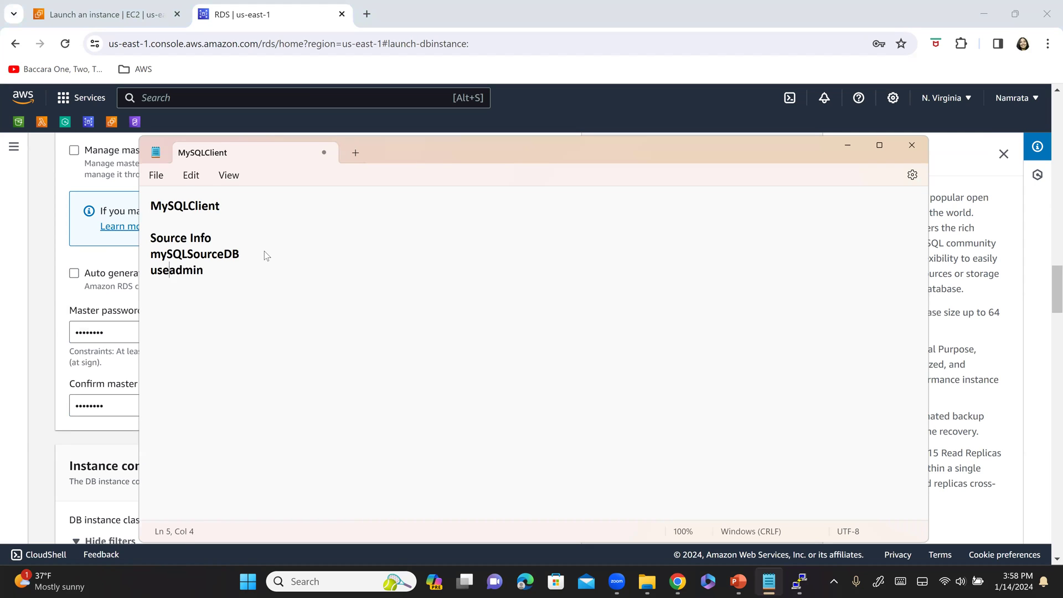
type("me -")
key("Right")
key("Right")
key("Right")
key("Right")
type("pwd -")
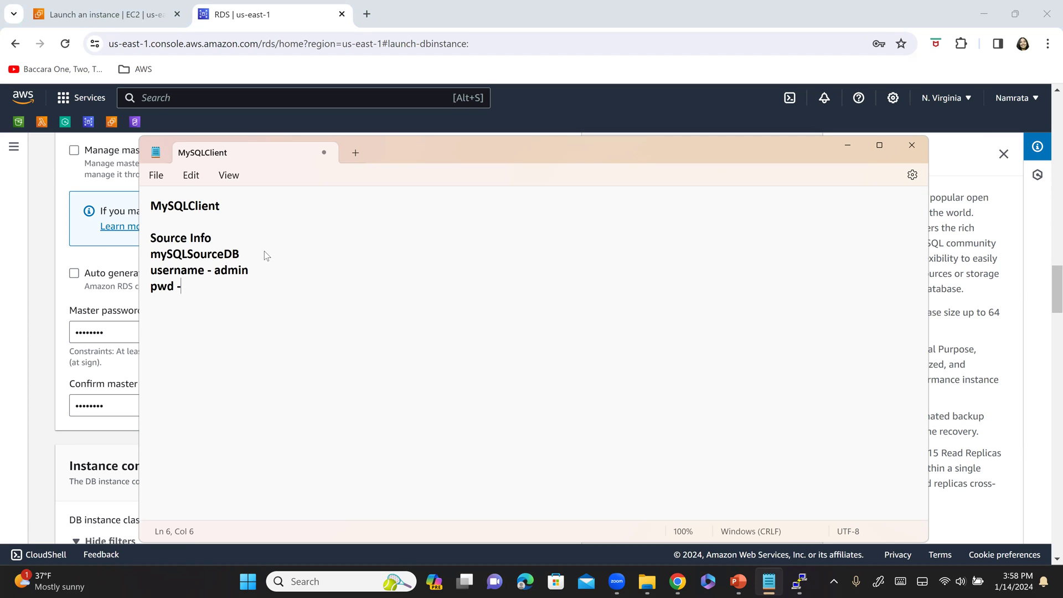
type(" Admin123")
key("alt+Tab")
key("alt+Tab")
key("alt+Tab")
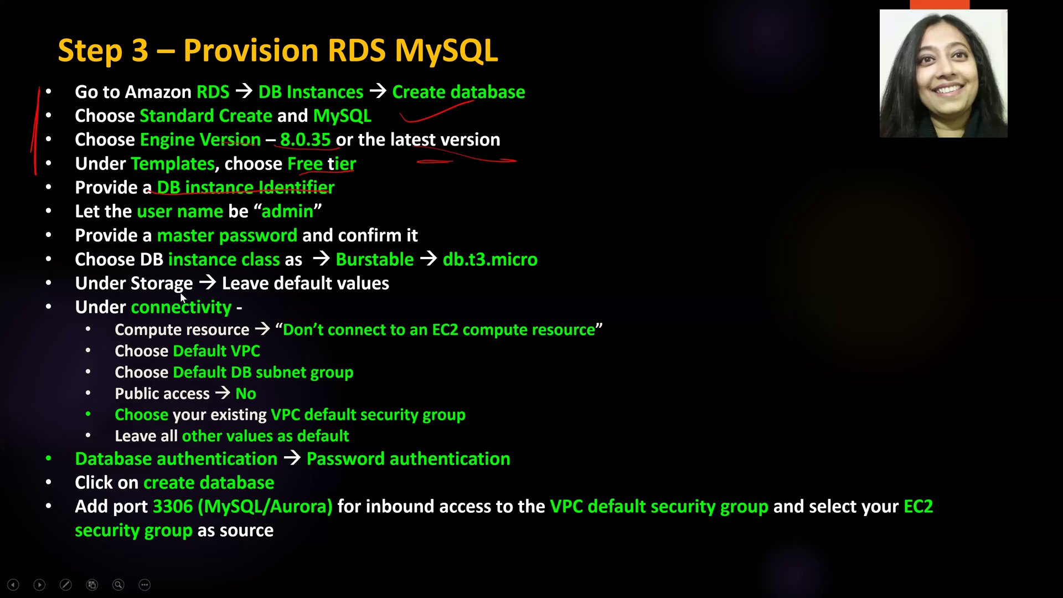
- Draw a red bracket beside the identifier-to-instance-class bullets and underline db.t3.micro in red
left_click_drag(40, 176, 35, 256)
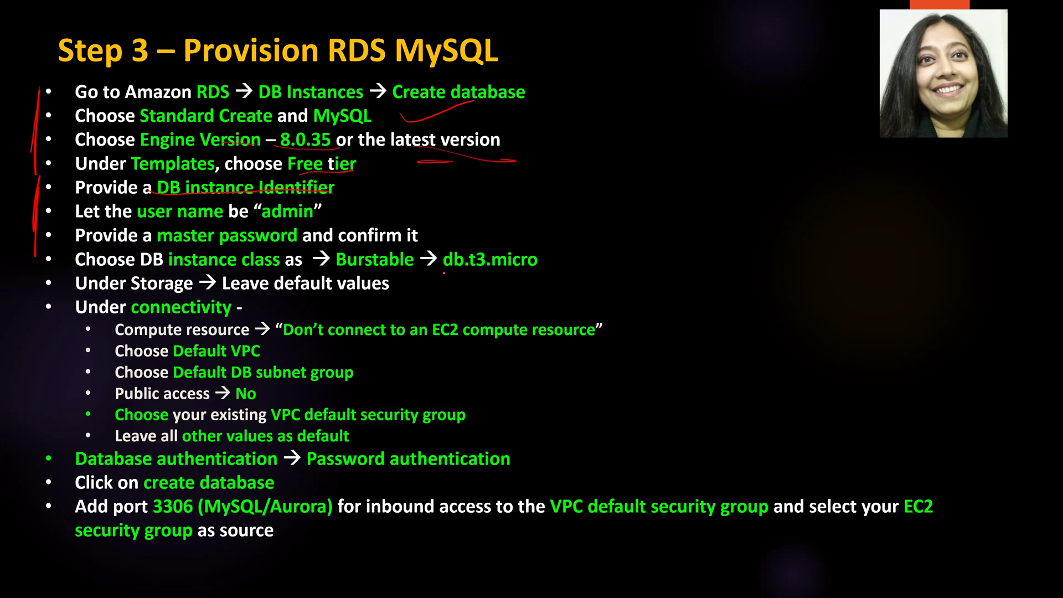
left_click_drag(443, 272, 570, 282)
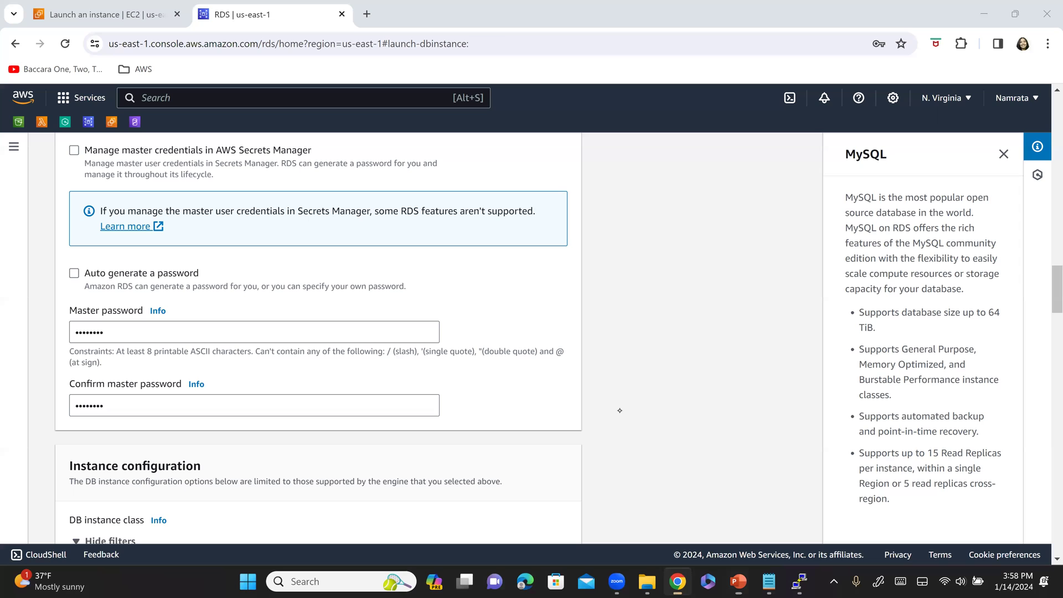
- Keep db.t3.micro, 20 GiB gp2 storage and Default VPC, checking each section against the Step 3 slide
scroll(577, 391, "down", 4)
scroll(593, 353, "down", 3)
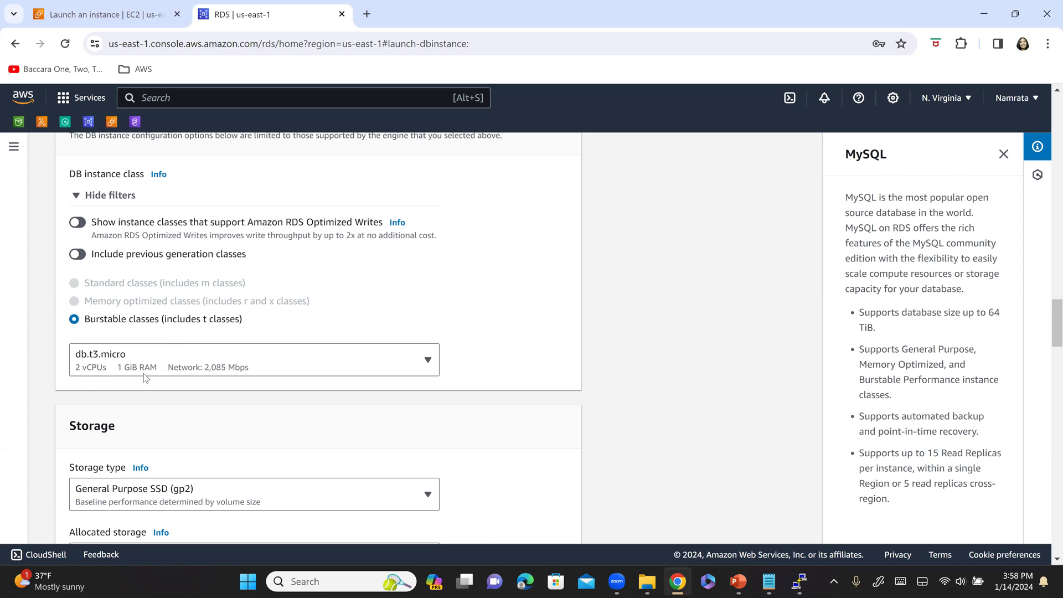
scroll(81, 371, "down", 1)
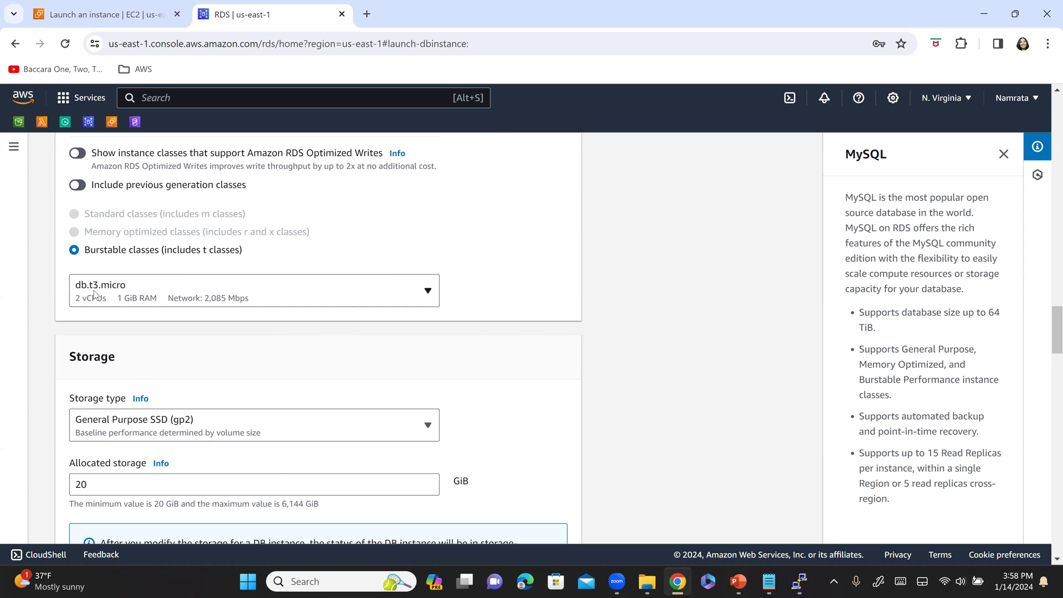
scroll(194, 343, "down", 2)
key("alt+Tab")
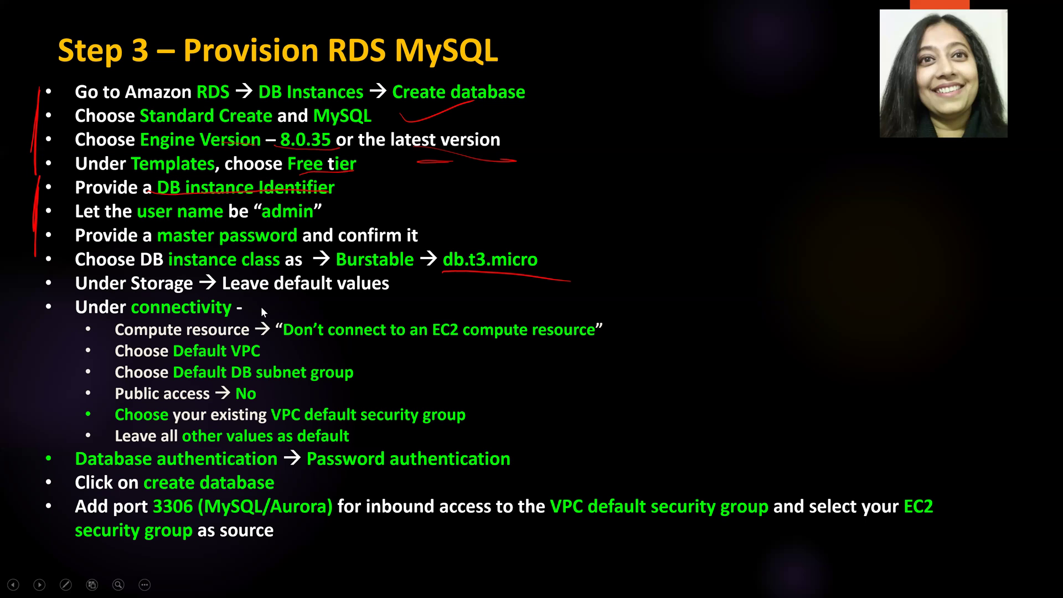
key("alt+Tab")
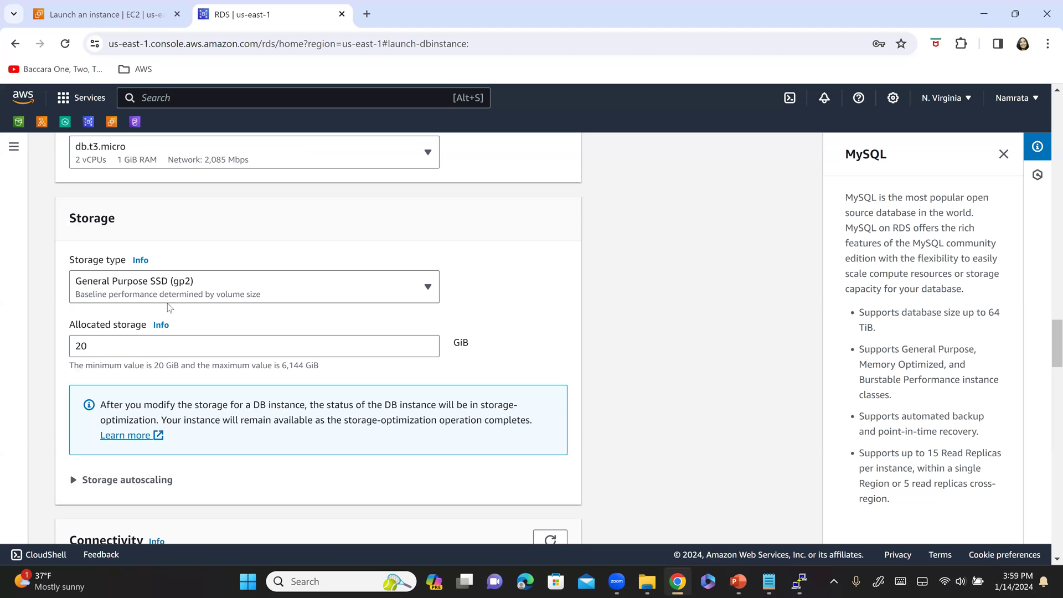
scroll(175, 316, "down", 4)
key("alt+Tab")
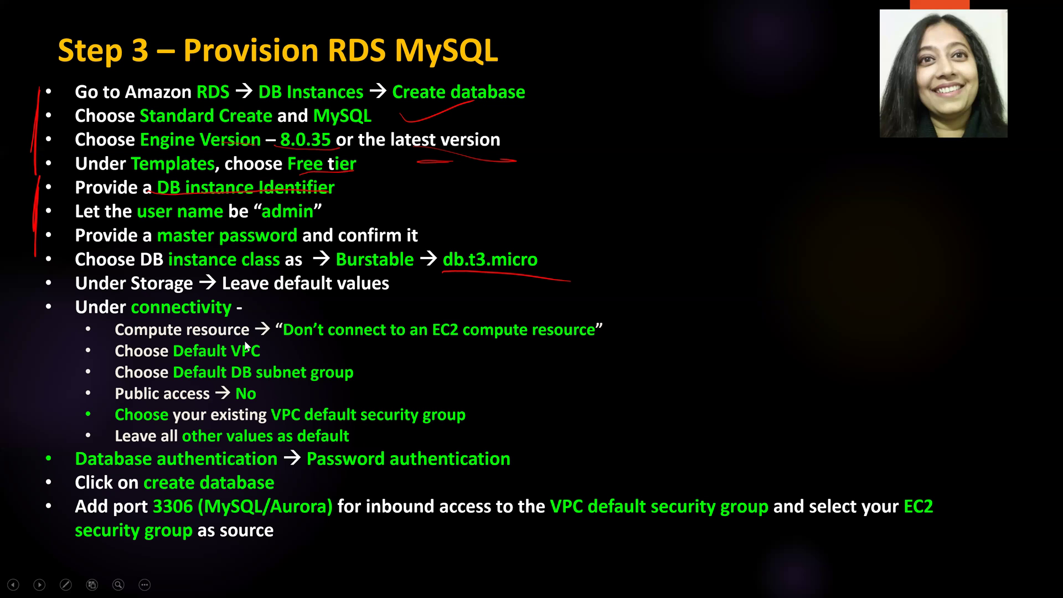
key("alt+Tab")
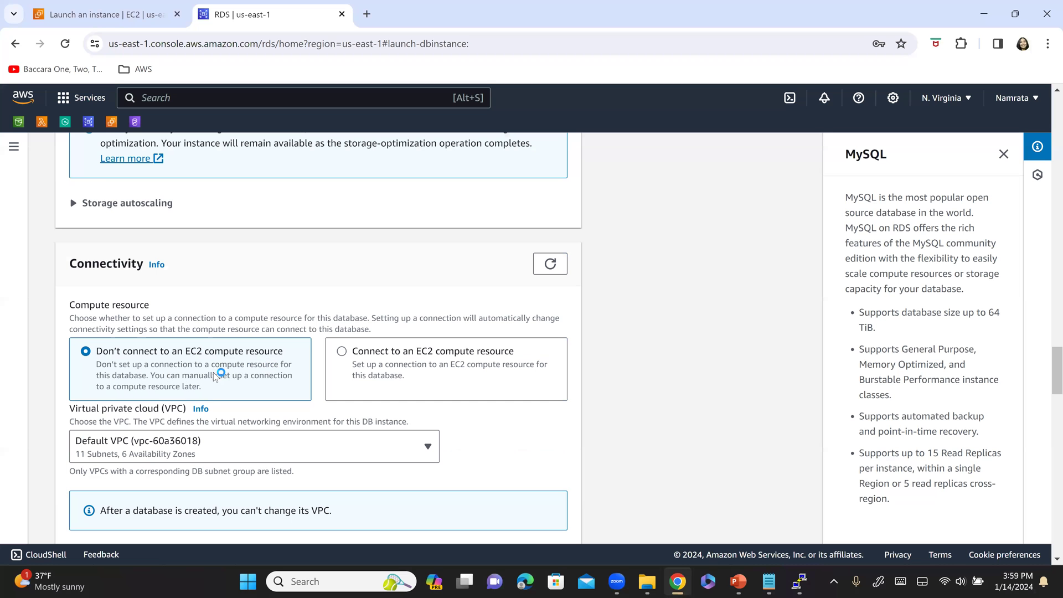
scroll(256, 372, "down", 2)
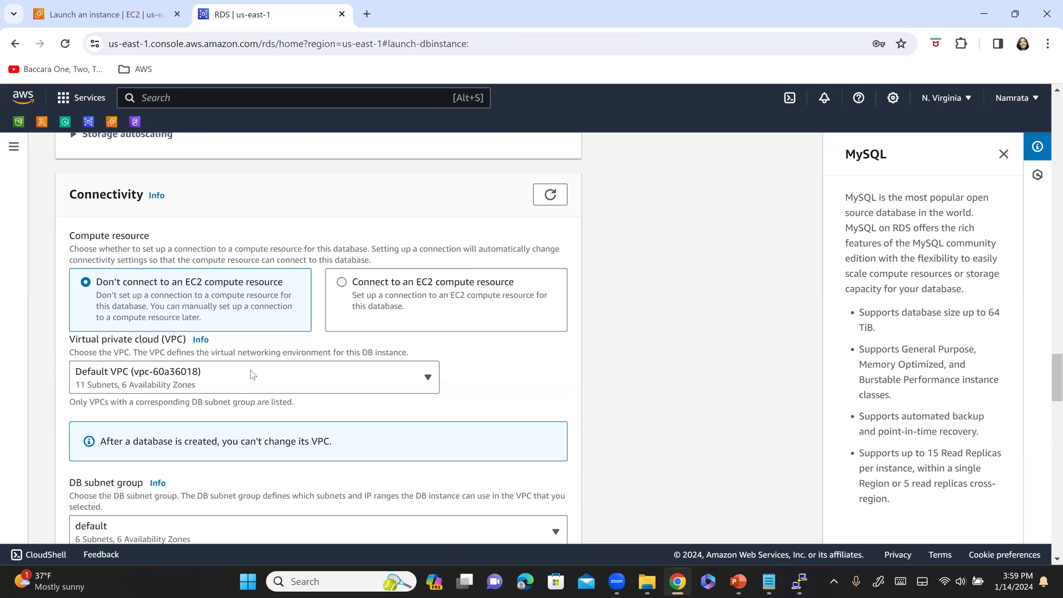
key("alt+Tab")
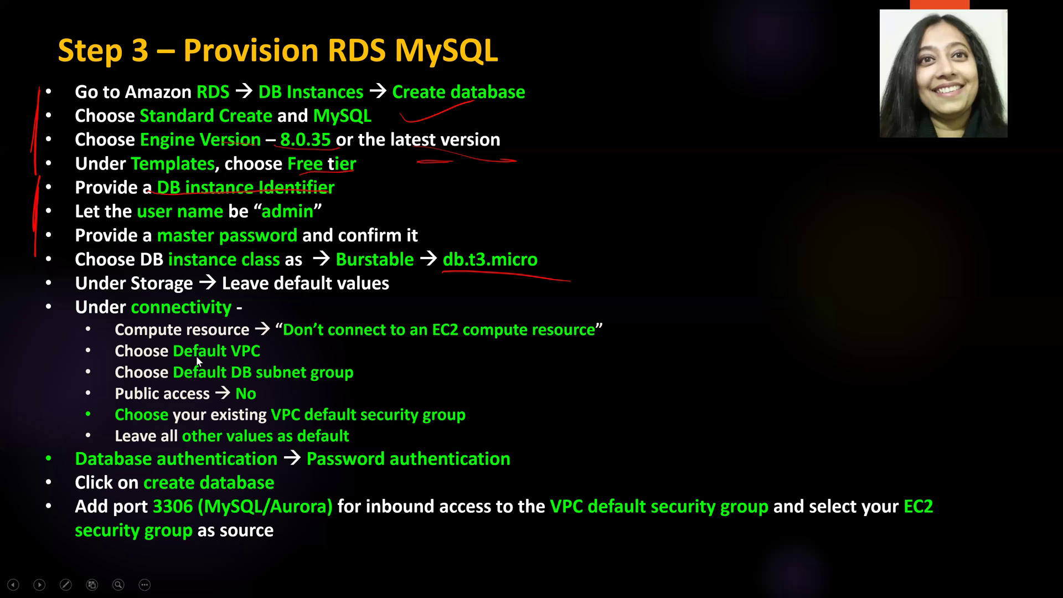
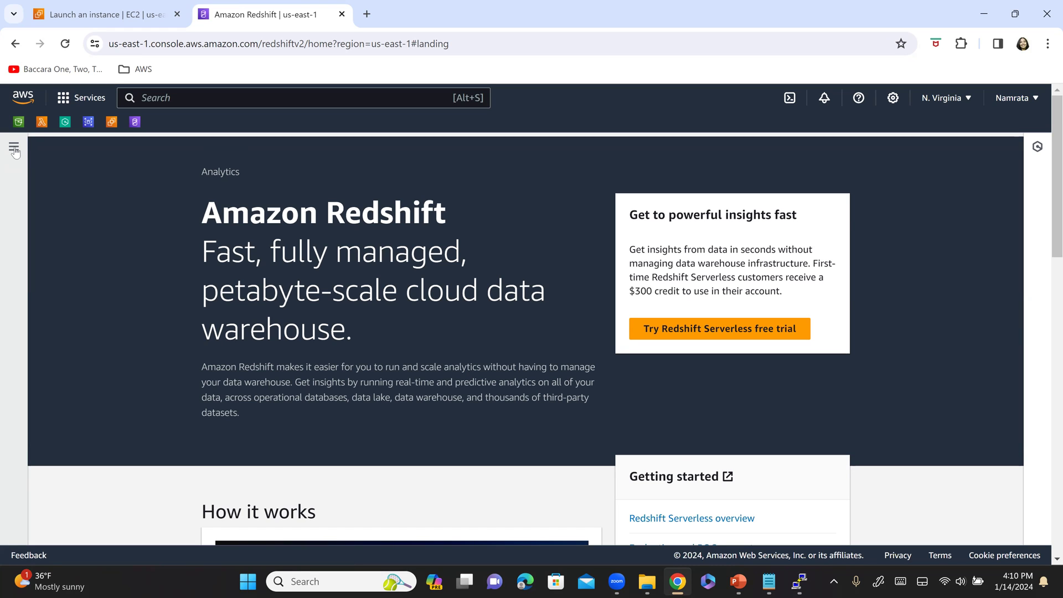
- Open Redshift Serverless from the Redshift navigation menu, checking the steps slide along the way
left_click(15, 150)
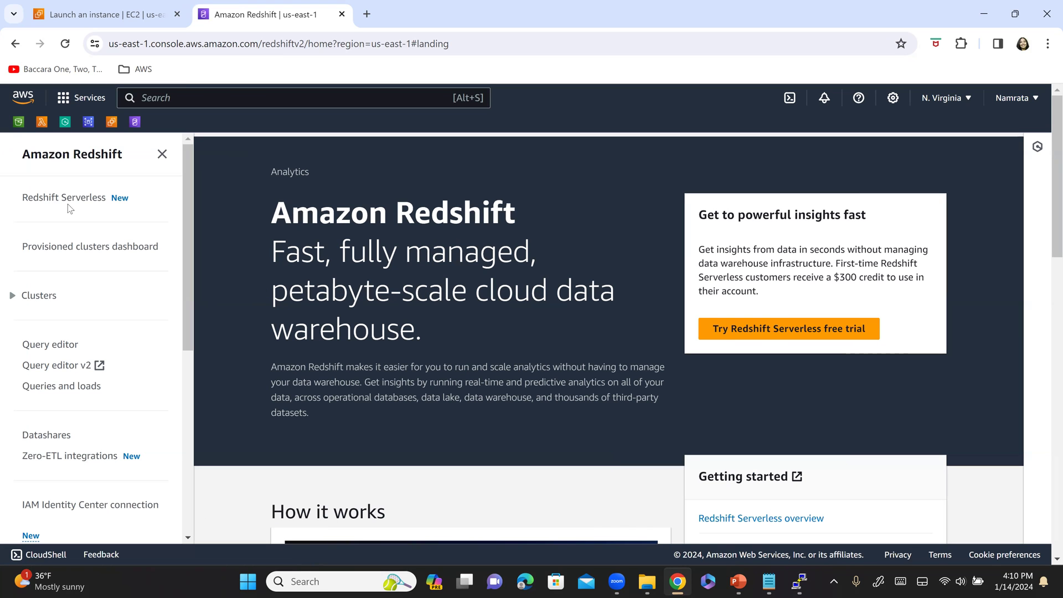
left_click(48, 199)
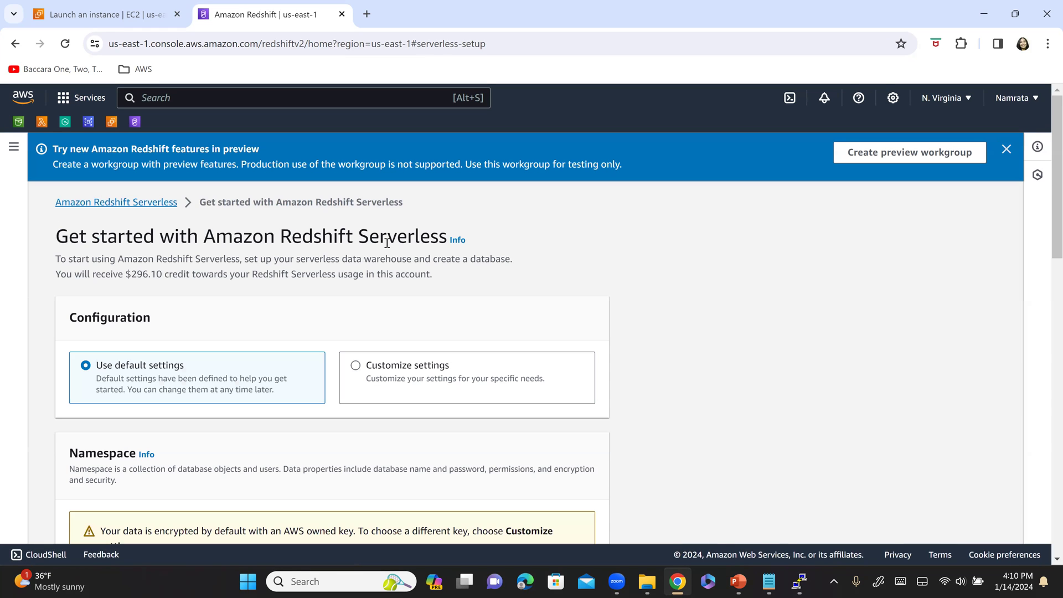
key("alt+Tab")
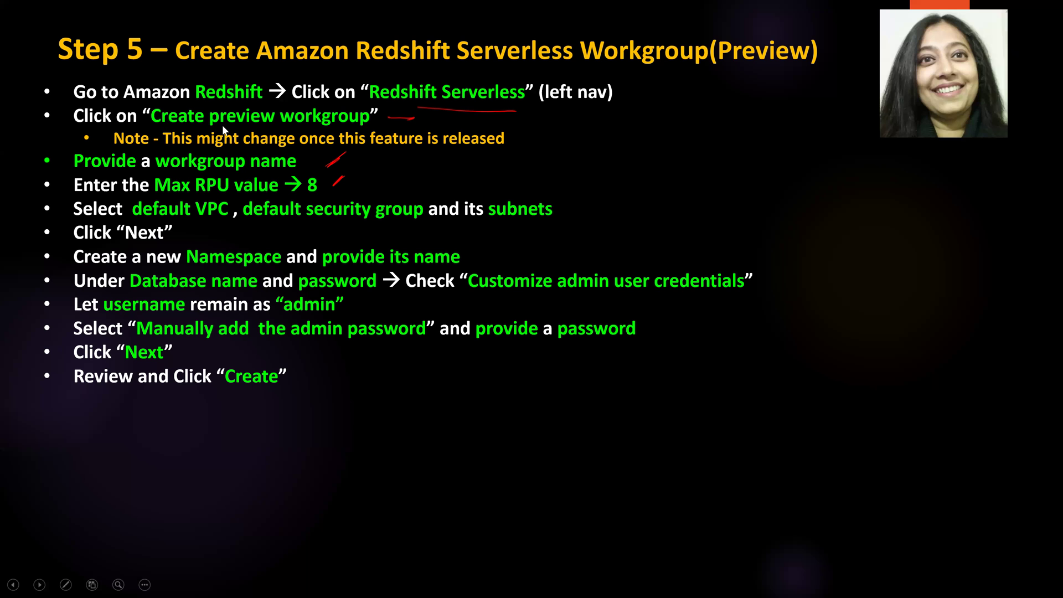
key("alt+Tab")
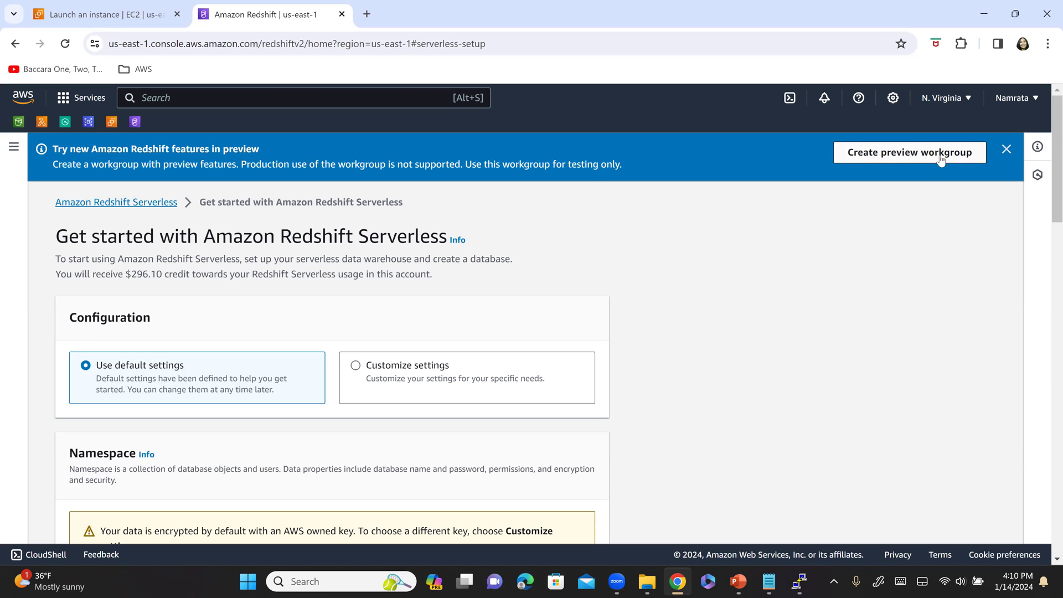
- Start a preview workgroup named myredshifttargetwkgrp and select the name for copying
left_click(901, 152)
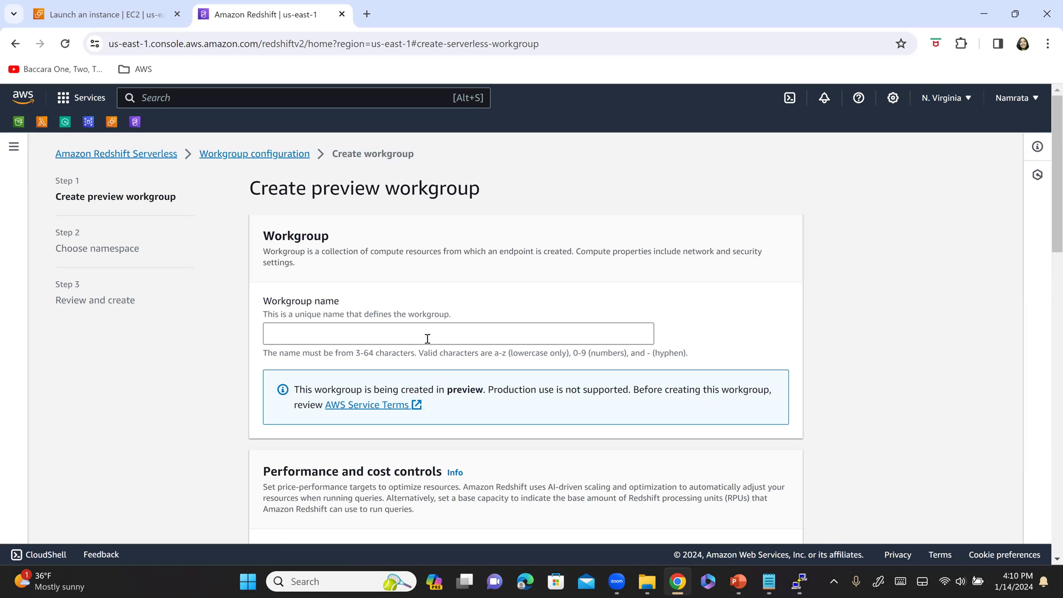
left_click(428, 334)
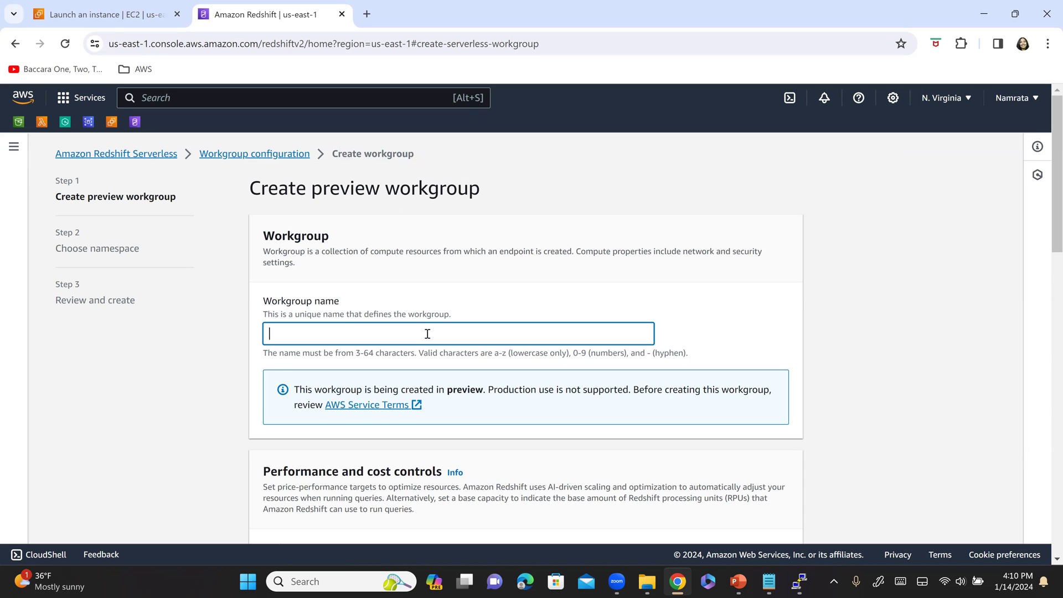
type("myredshifttargetwkgrp")
key("ctrl+a")
key("ctrl+c")
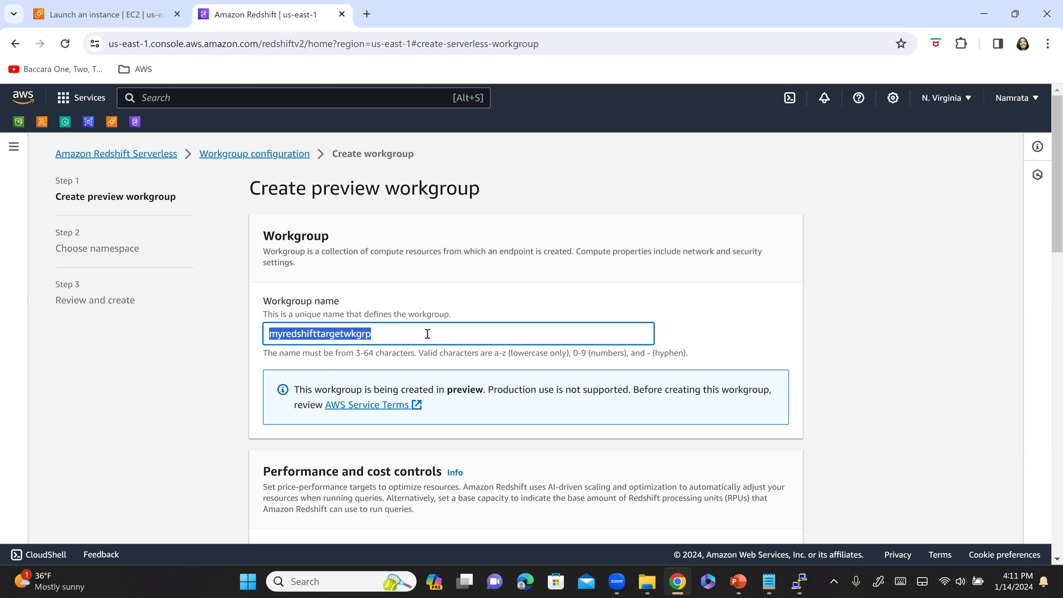
- Add a 'Target Info' heading with myredshifttargetwkgrp beneath it in the MySQLClient notes
left_click(769, 582)
left_click(347, 369)
key("Return")
key("Return")
key("Up")
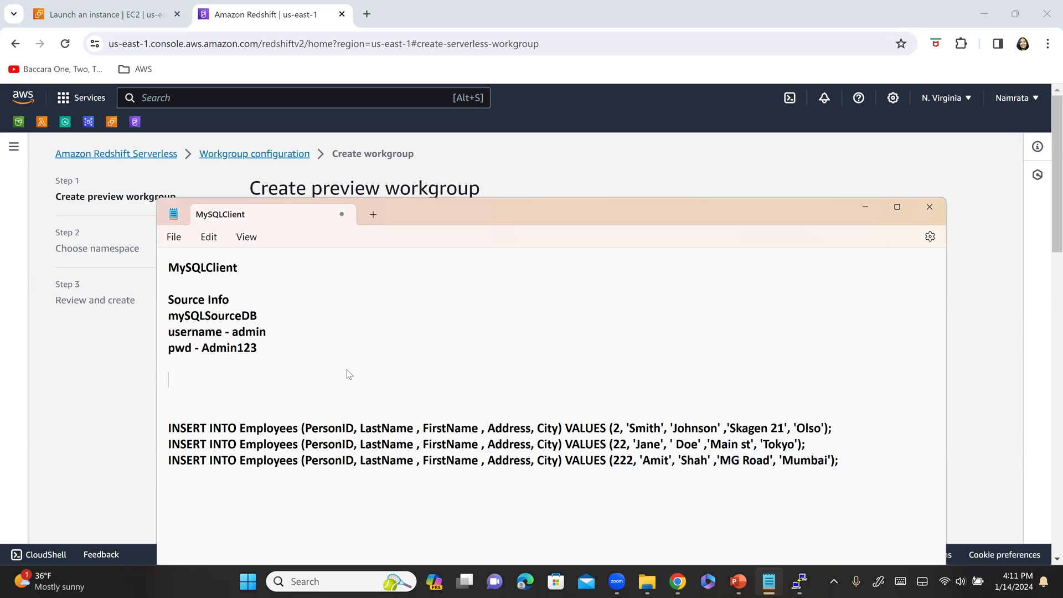
type("Target Indo")
key("BackSpace")
key("BackSpace")
type("fo")
key("Return")
key("ctrl+v")
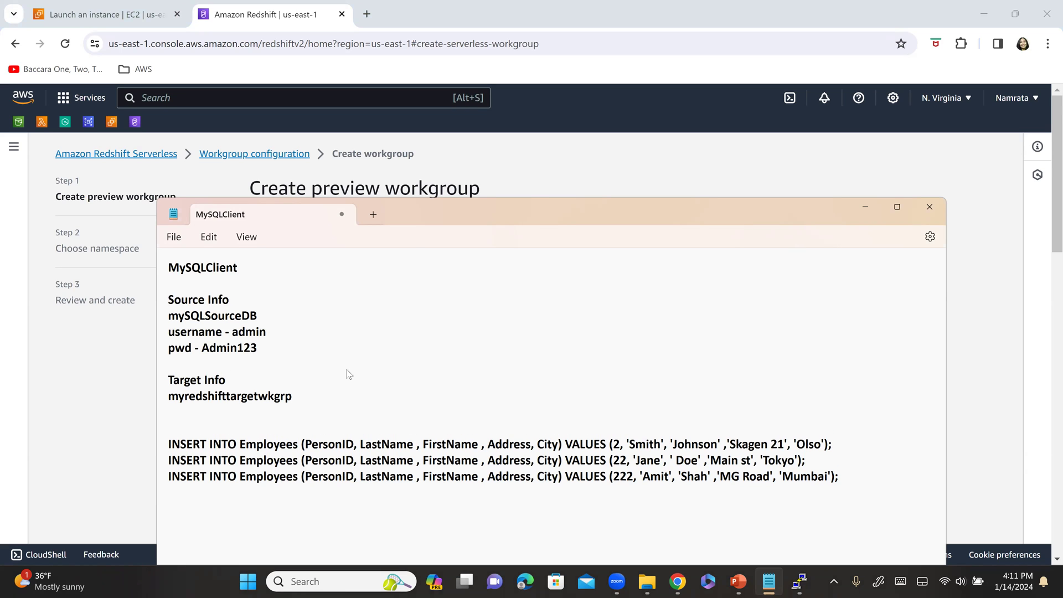
- Mark the completed steps on the presentation slide, then return to the workgroup form
key("alt+Tab")
scroll(333, 363, "down", 1)
key("alt+Tab")
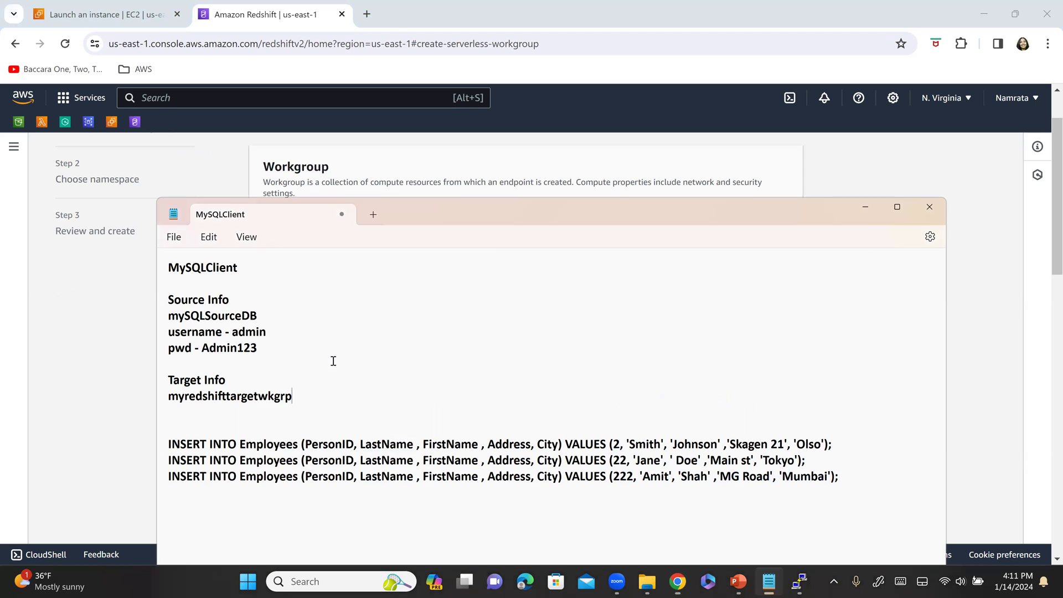
key("alt+Tab")
key("Tab")
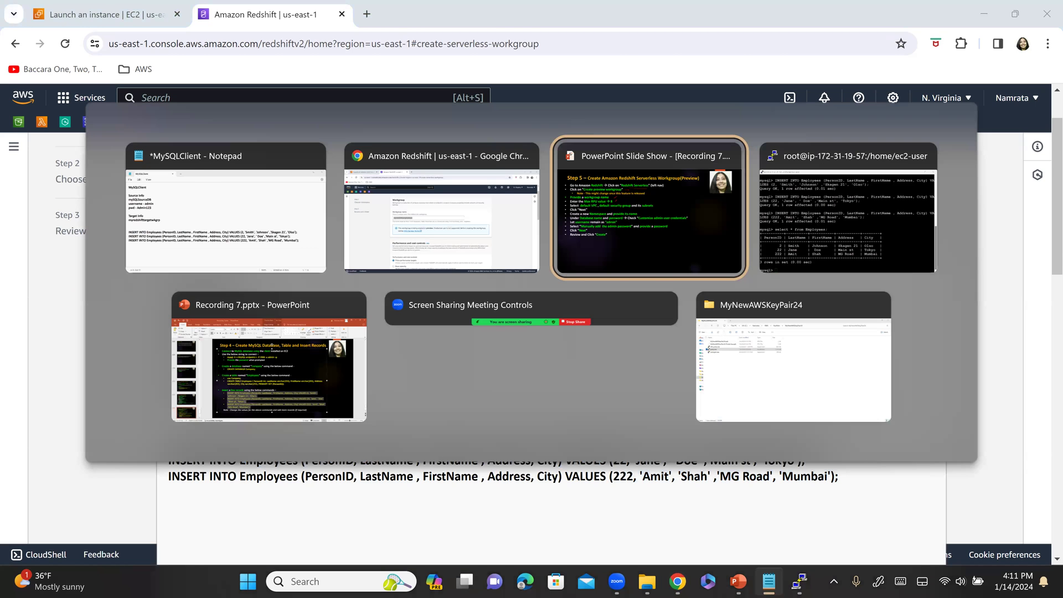
left_click_drag(40, 81, 30, 174)
key("alt+Tab")
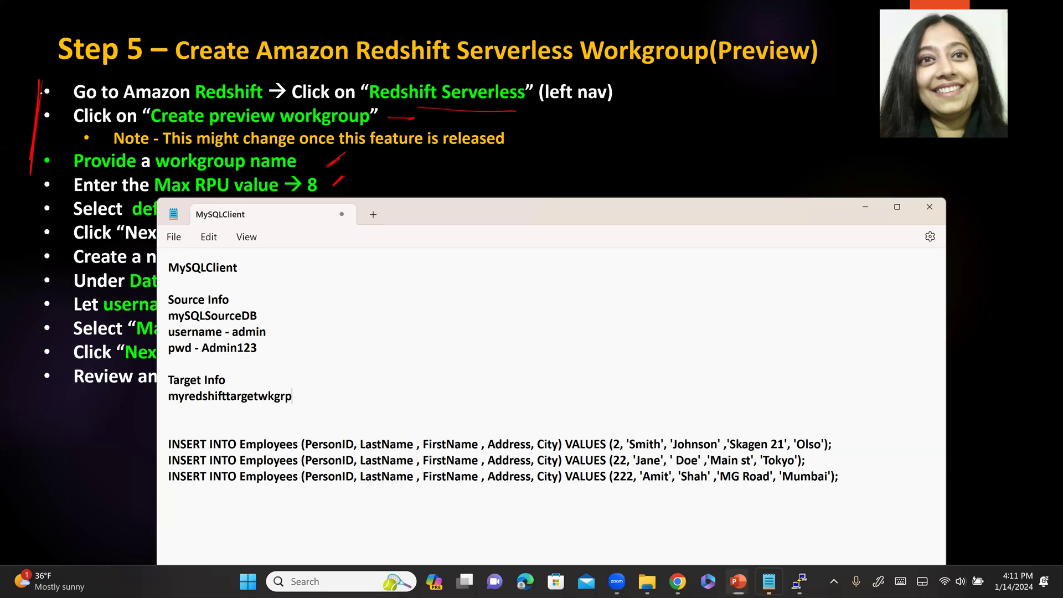
key("alt+Tab")
key("alt+Tab")
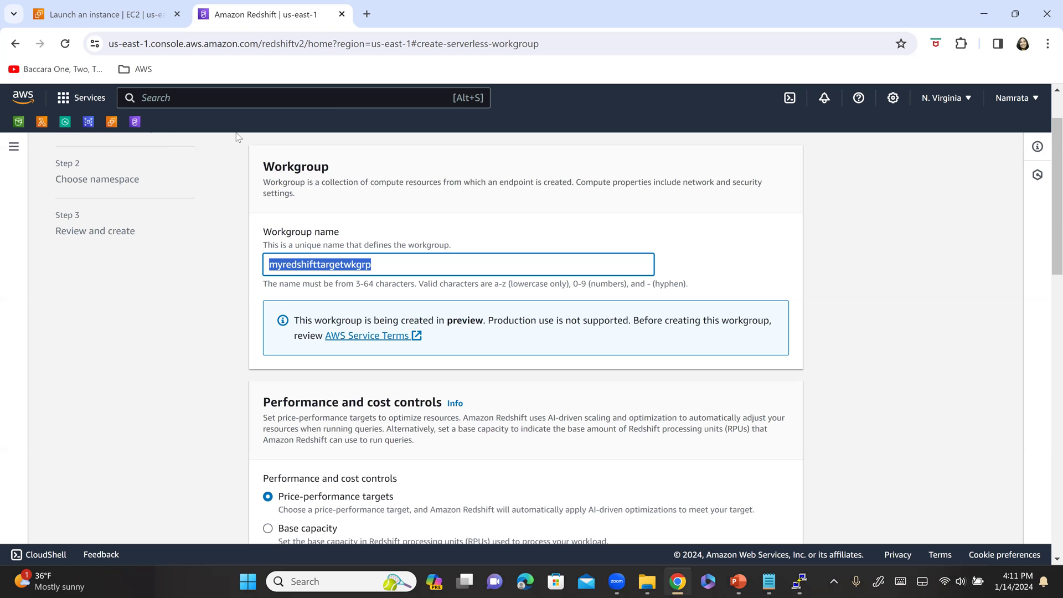
- Set the workgroup's Max capacity to 8 RPUs
scroll(400, 274, "down", 1)
scroll(400, 274, "down", 5)
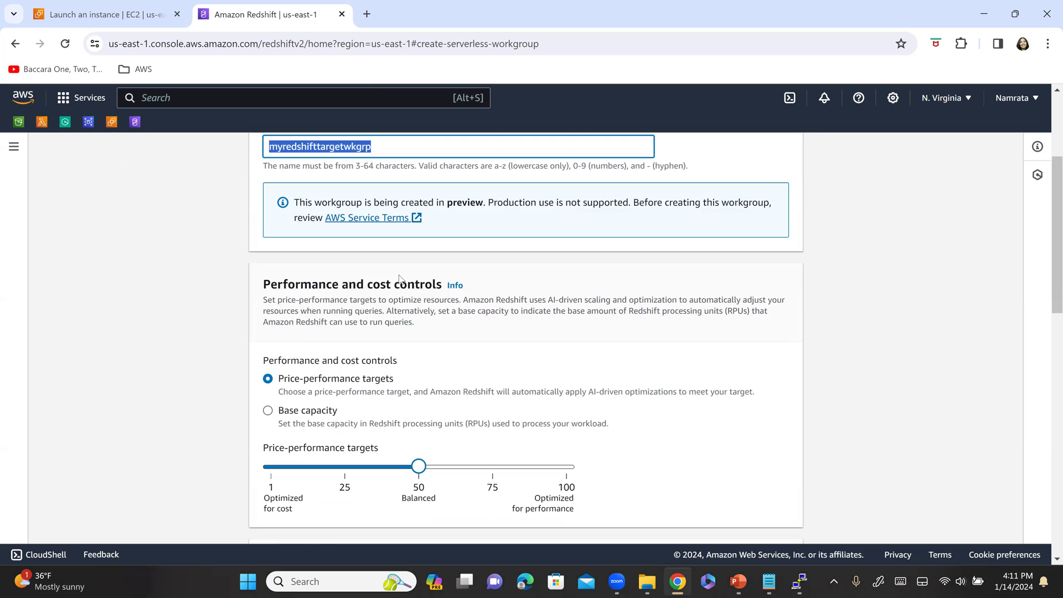
left_click(349, 441)
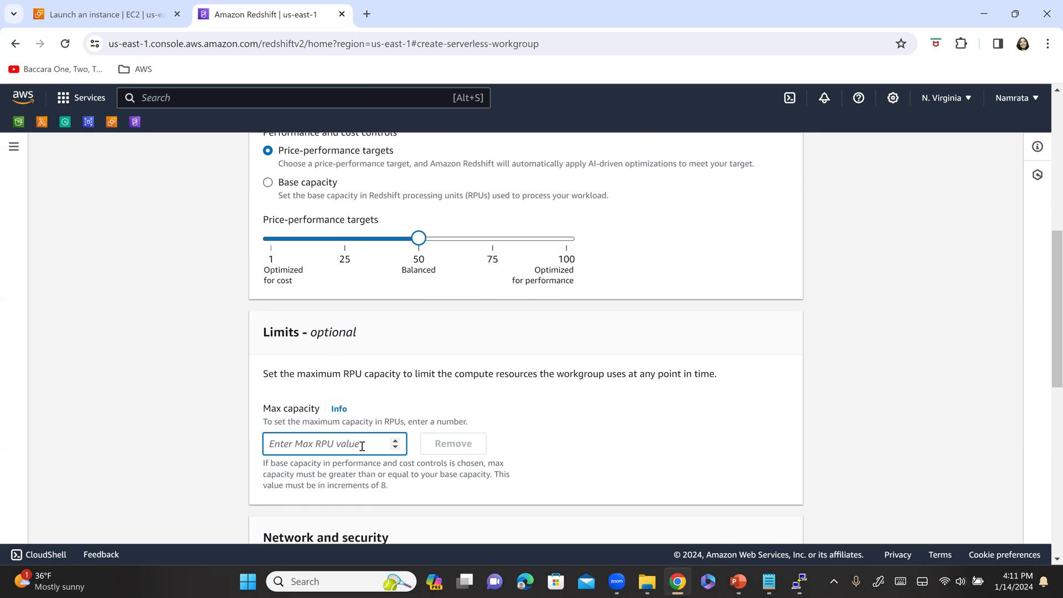
left_click(396, 448)
left_click(396, 444)
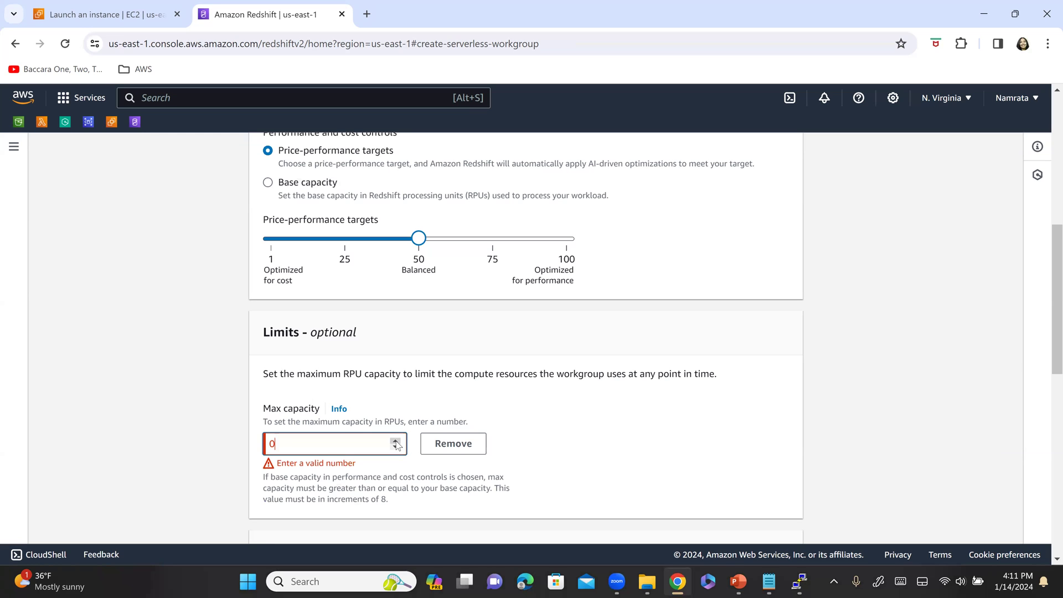
left_click(396, 442)
left_click(255, 443)
- Review the default network settings: vpc-60a36018, security group sg-3a39f548 and eleven subnets
scroll(261, 435, "down", 3)
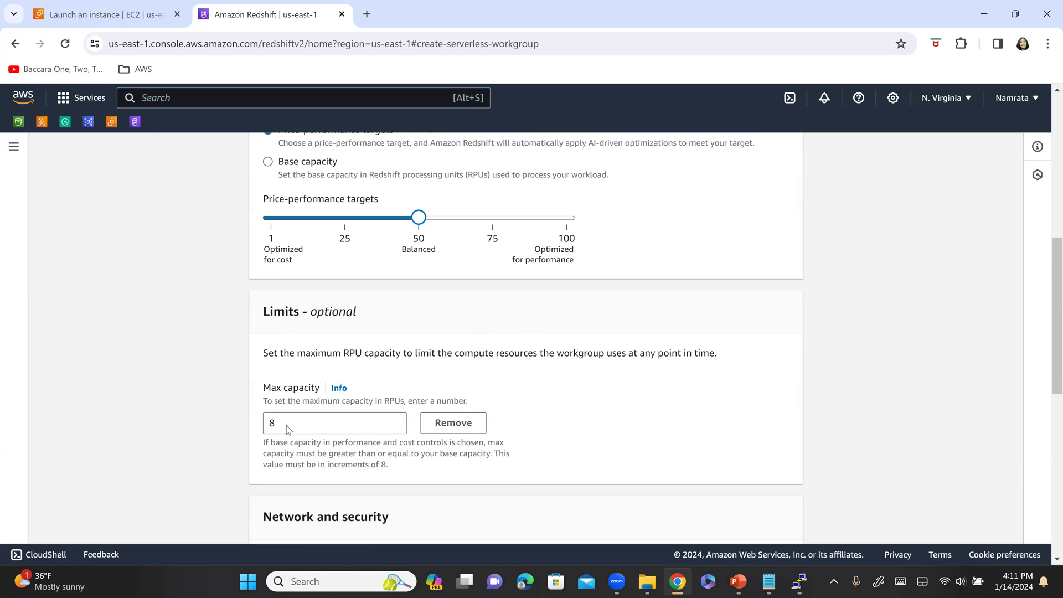
scroll(354, 448, "down", 3)
key("alt+Tab")
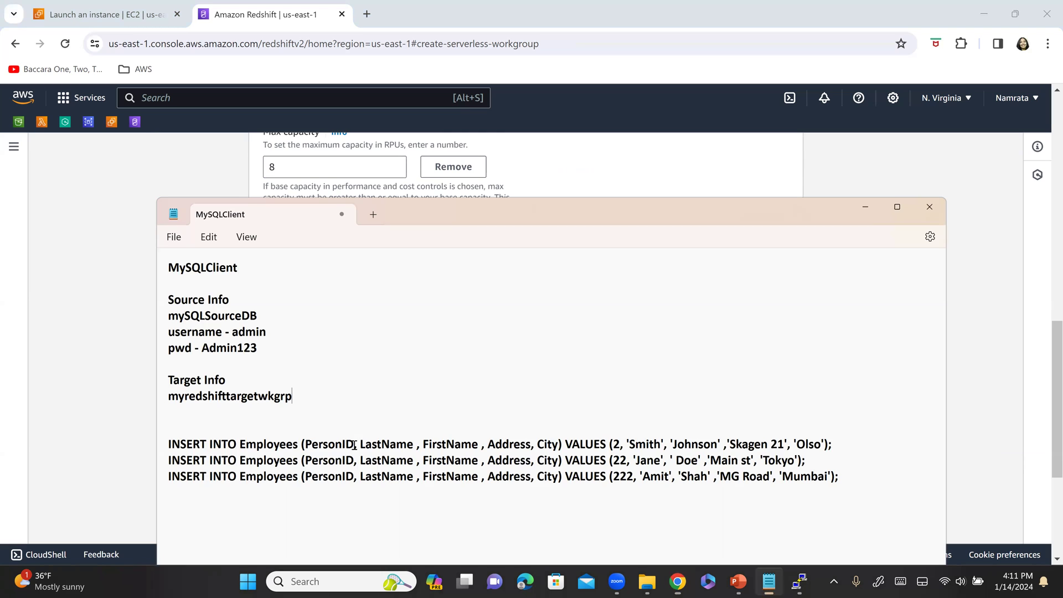
key("alt+Tab")
key("alt+Tab")
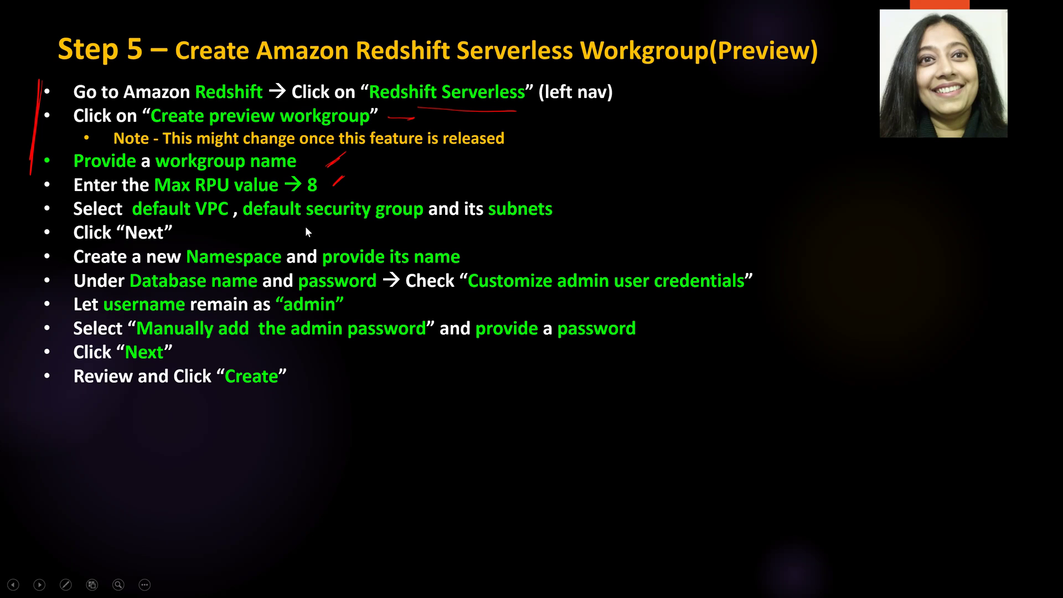
key("alt+Tab")
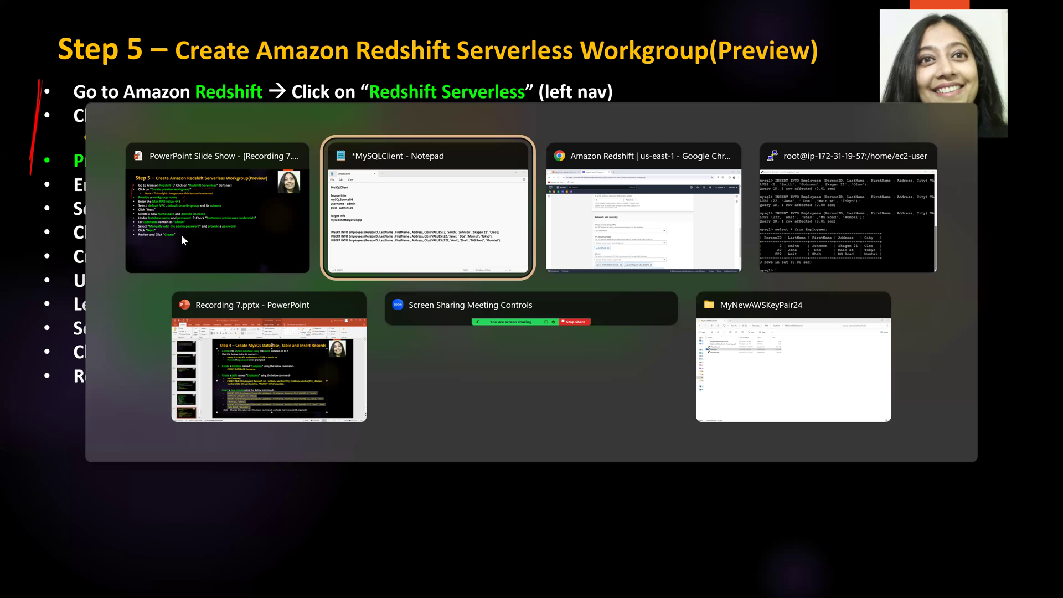
key("Tab")
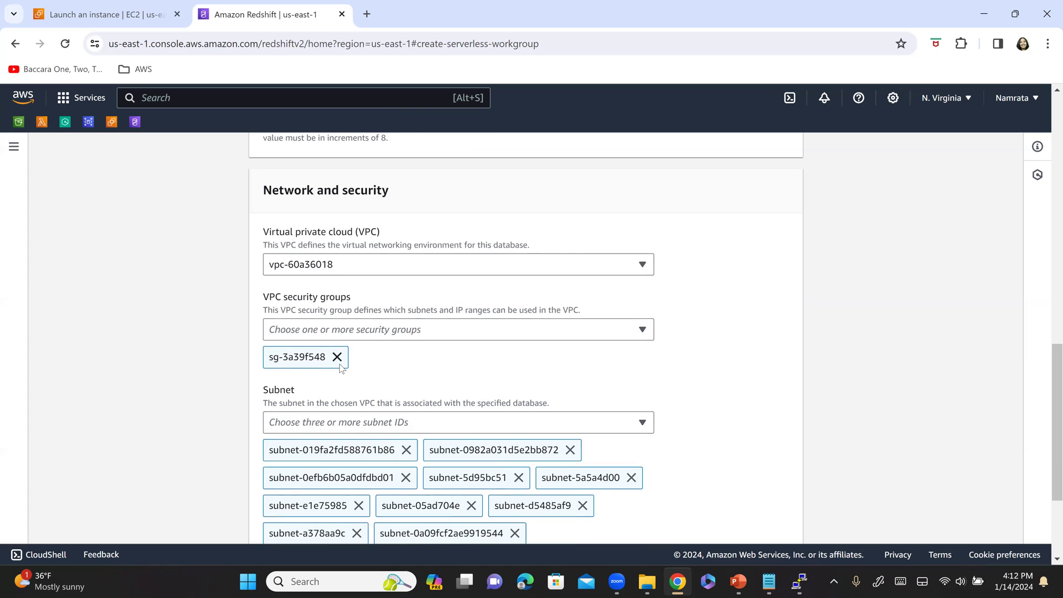
scroll(340, 371, "down", 3)
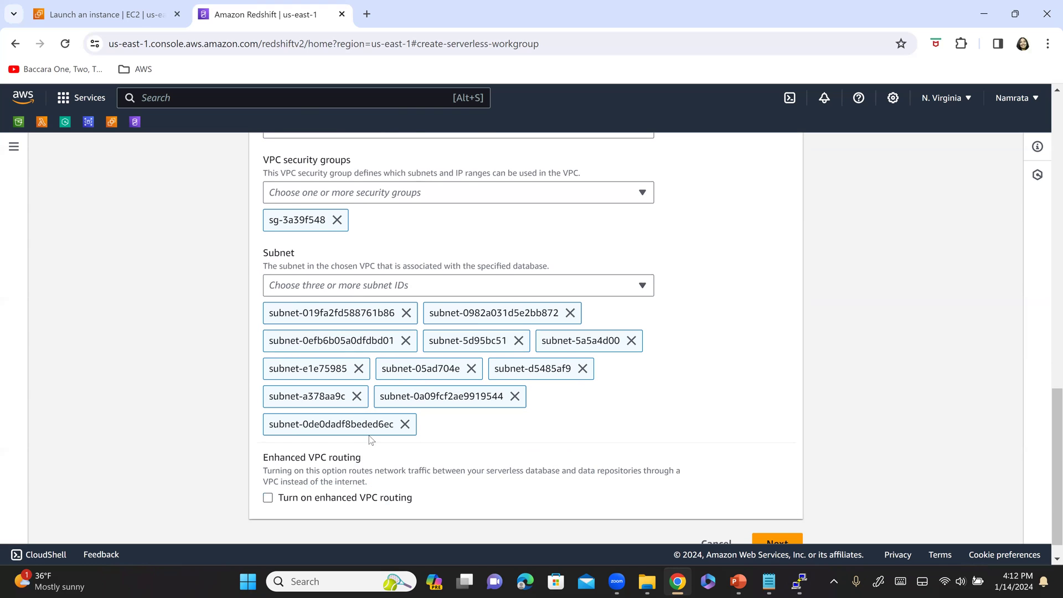
scroll(371, 440, "down", 1)
- Continue to the namespace page and mark the Namespace and admin-credentials steps on the slide
left_click(782, 525)
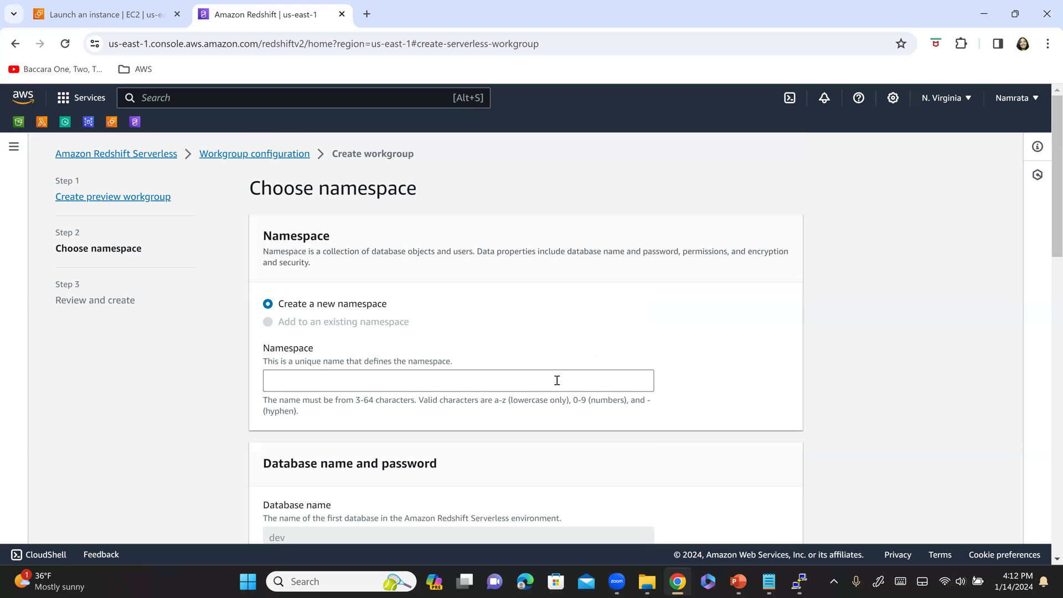
key("alt+Tab")
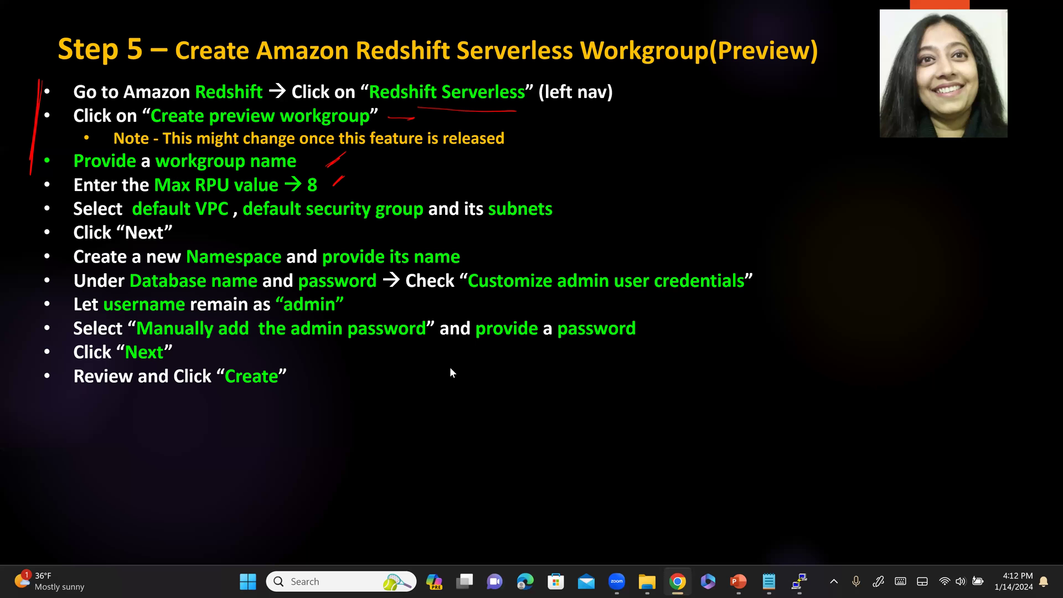
mouse_move(28, 233)
left_mouse_down()
mouse_move(30, 161)
mouse_move(17, 228)
left_mouse_up()
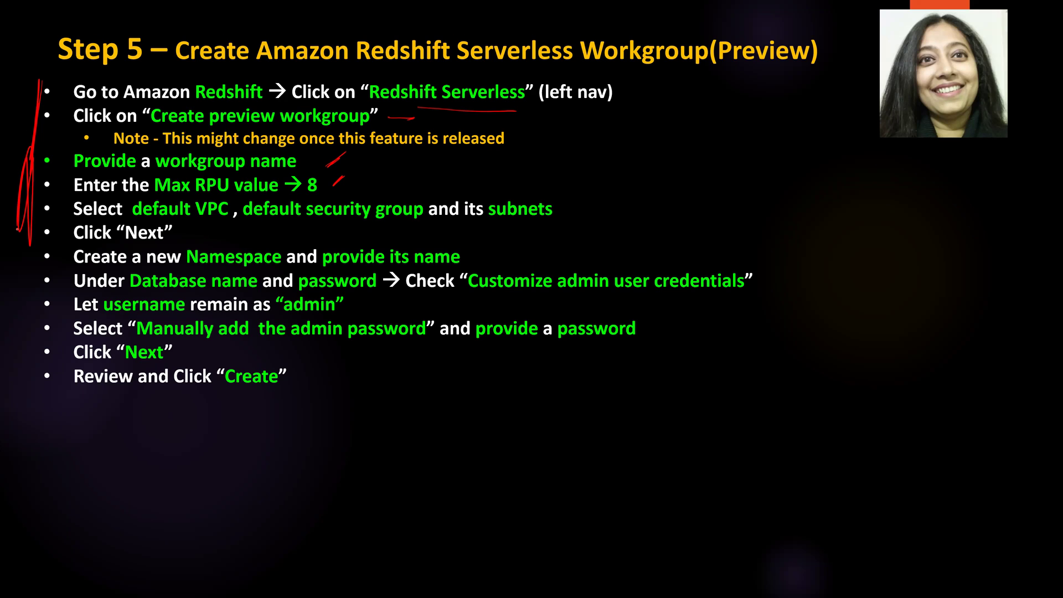
left_click_drag(189, 260, 257, 259)
left_click_drag(379, 270, 467, 274)
- Name the namespace myredshifttargetns, derived from the workgroup name
key("alt+Tab")
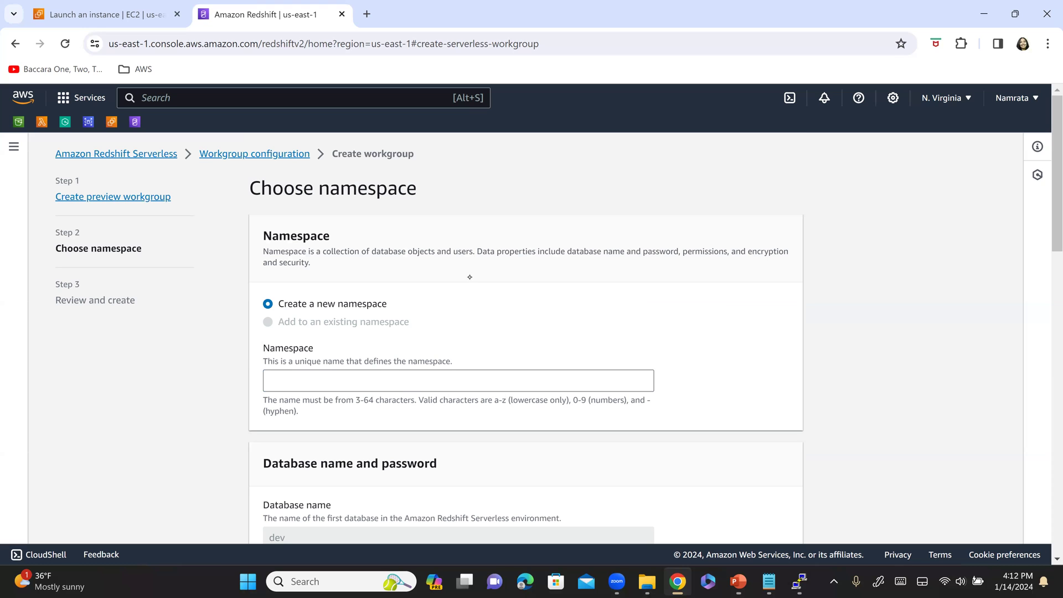
left_click(384, 380)
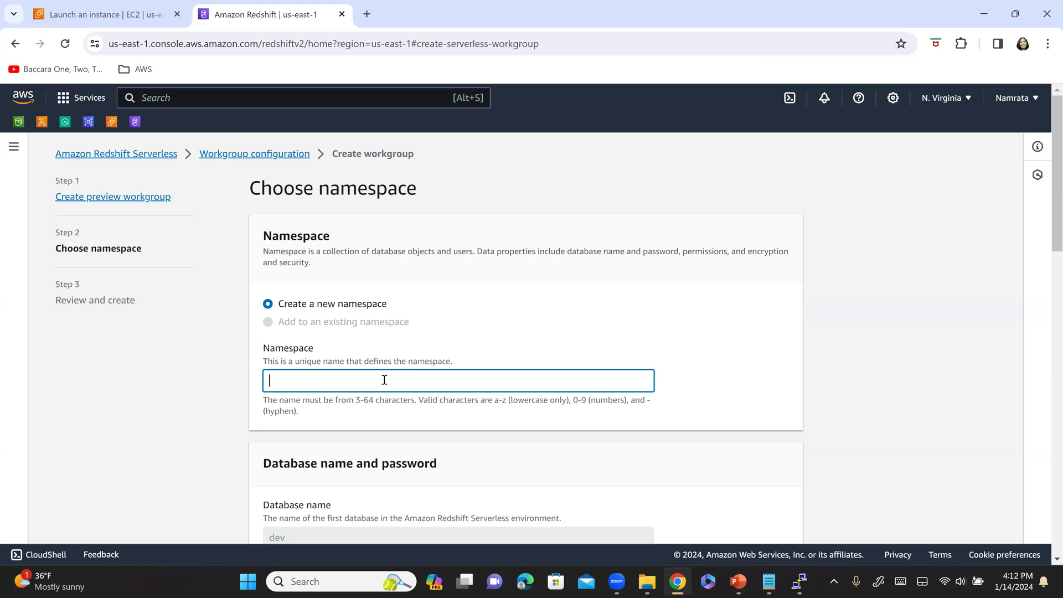
type("myredshifttargetwkgrp")
key("BackSpace")
key("BackSpace")
key("BackSpace")
key("BackSpace")
key("BackSpace")
type("ns")
key("ctrl+a")
key("ctrl+c")
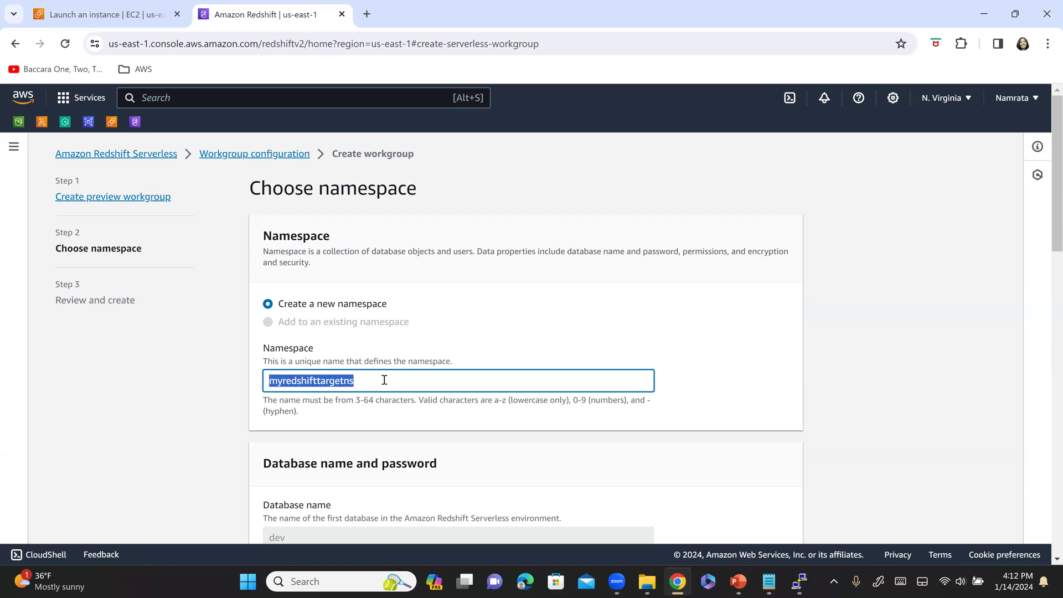
- Add myredshifttargetns on a new line in the MySQLClient notes
left_click(768, 582)
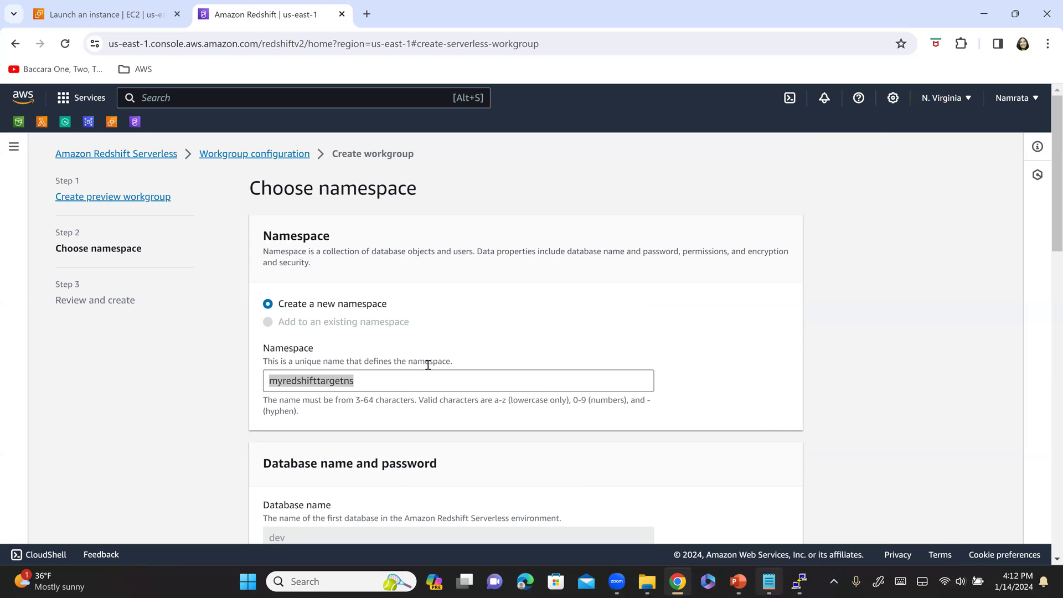
key("Return")
key("ctrl+v")
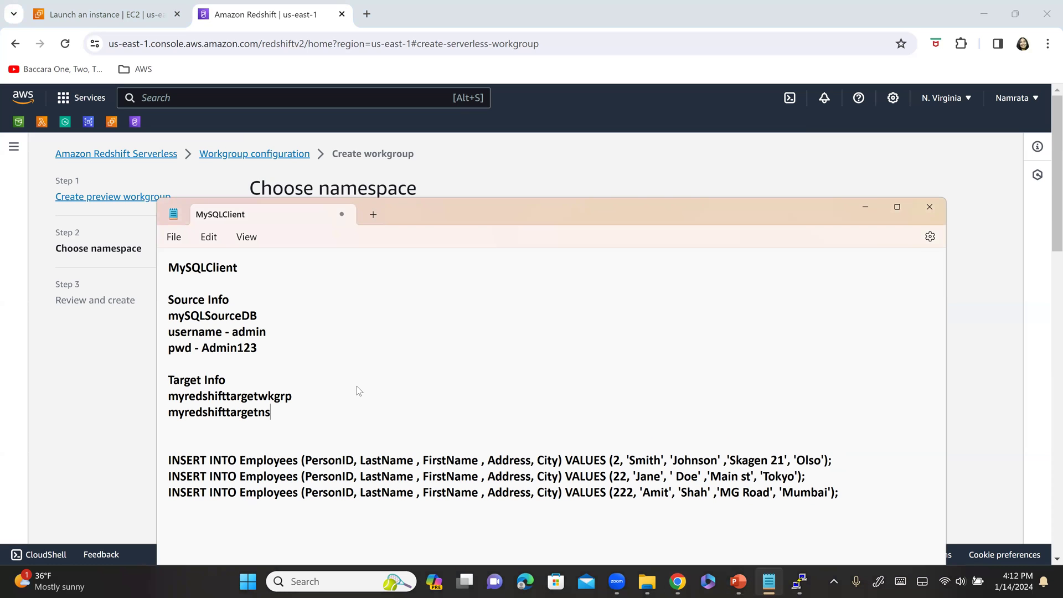
key("alt+Tab")
scroll(304, 347, "down", 3)
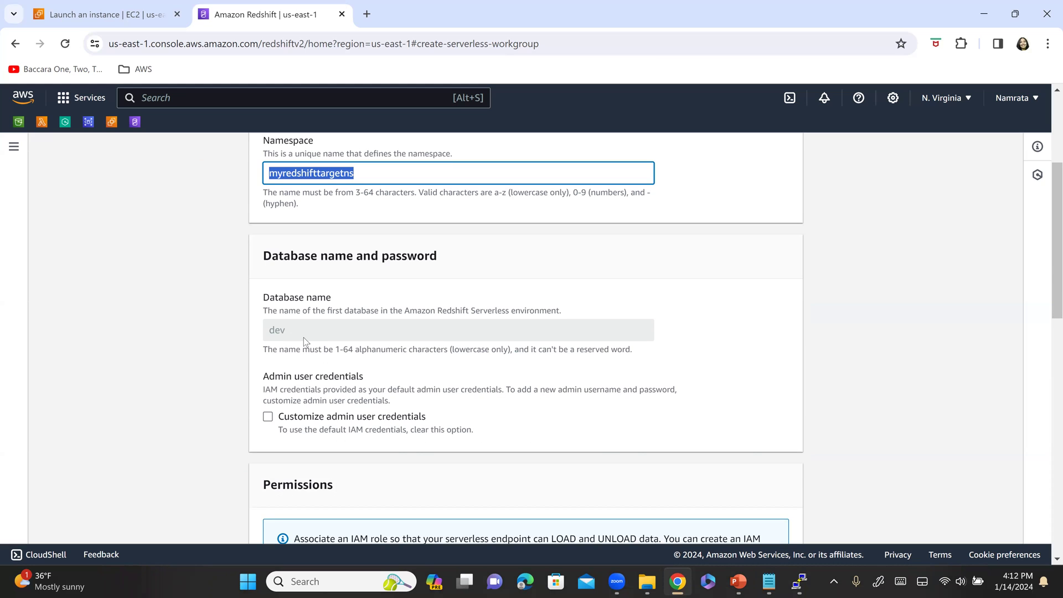
key("alt+Tab")
key("alt+Tab")
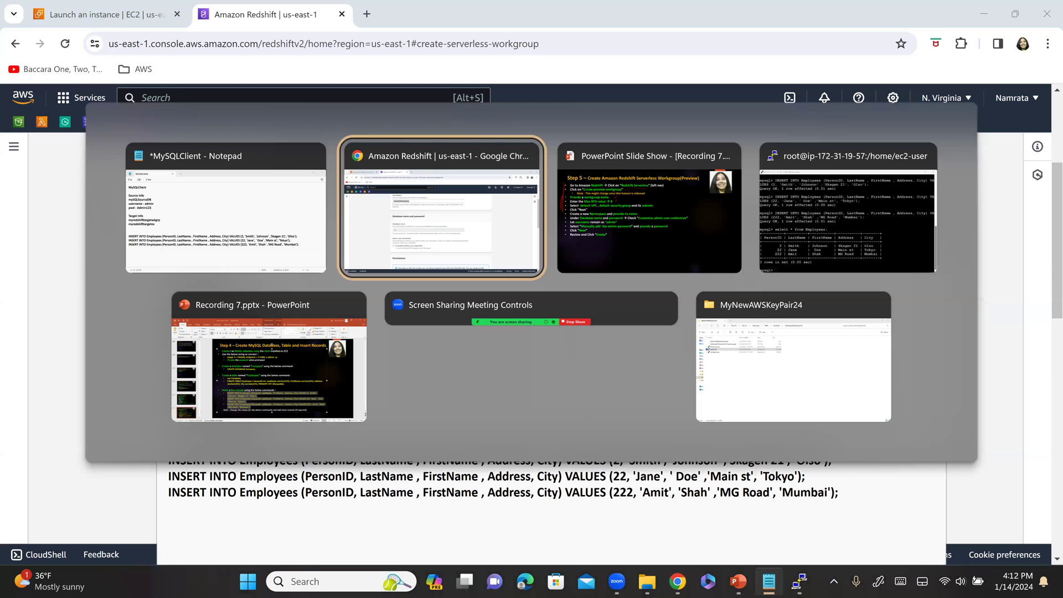
key("alt+Tab")
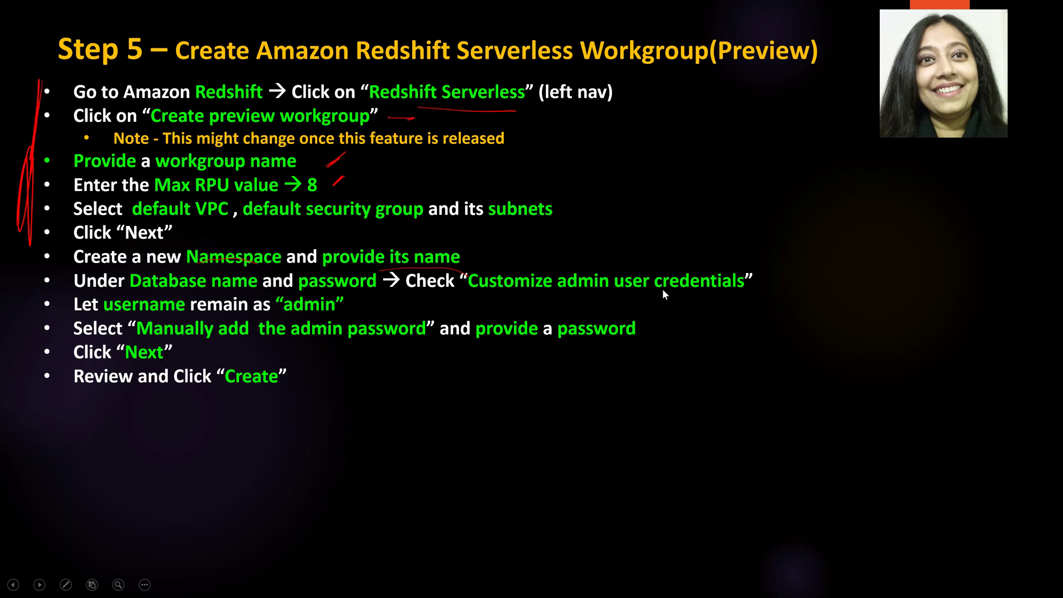
key("alt+Tab")
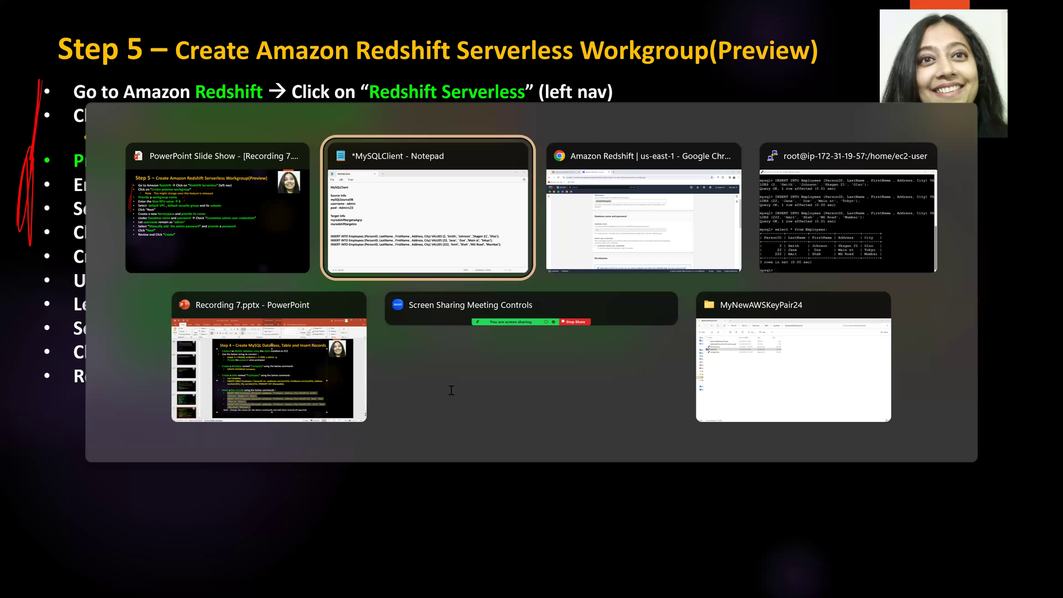
key("alt+Tab")
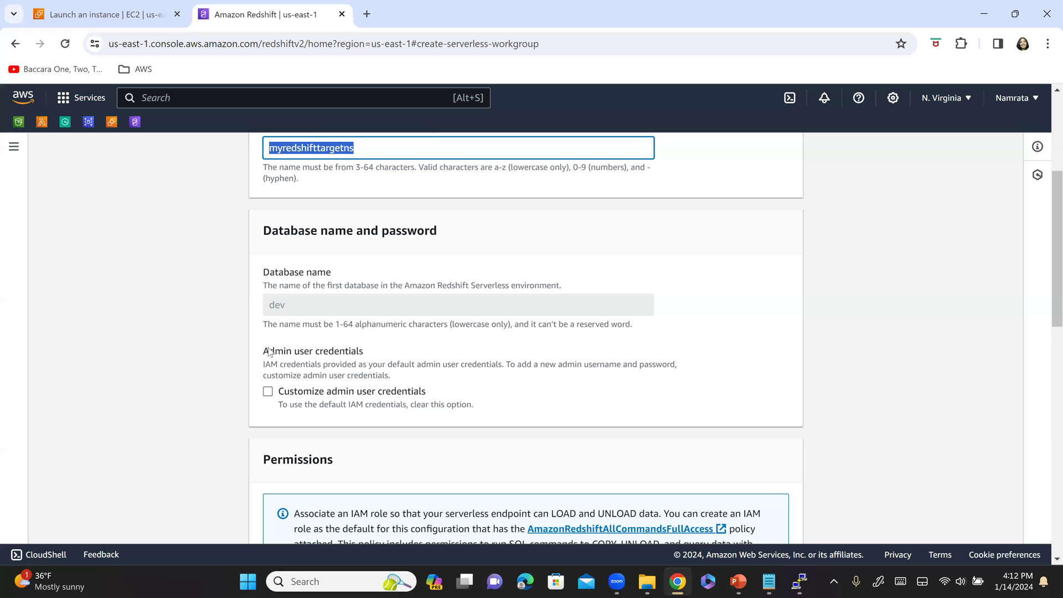
- Enable Customize admin user credentials, keeping the user name admin
scroll(270, 353, "down", 1)
left_click(268, 348)
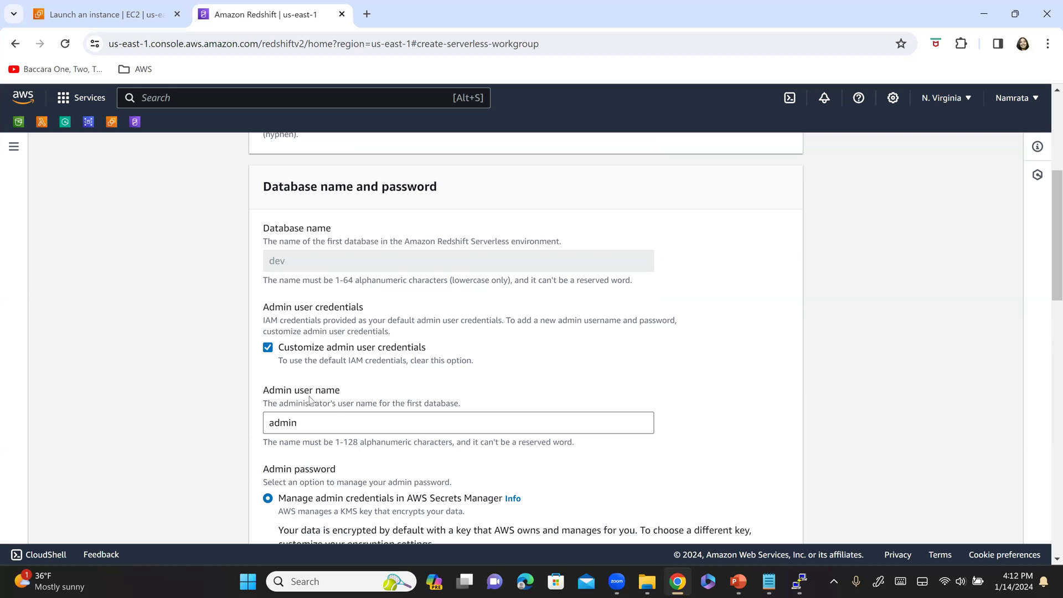
scroll(338, 362, "down", 1)
left_click(339, 356)
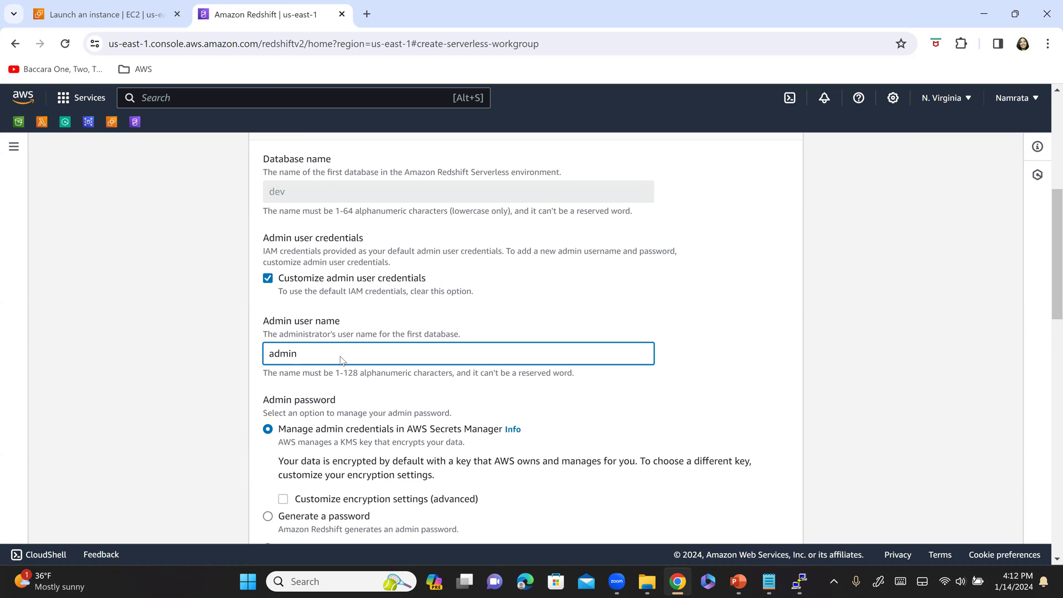
scroll(341, 360, "down", 2)
- Mark the manual admin password, provide-password and Next/Create bullets on the Step 5 slide
key("alt+Tab")
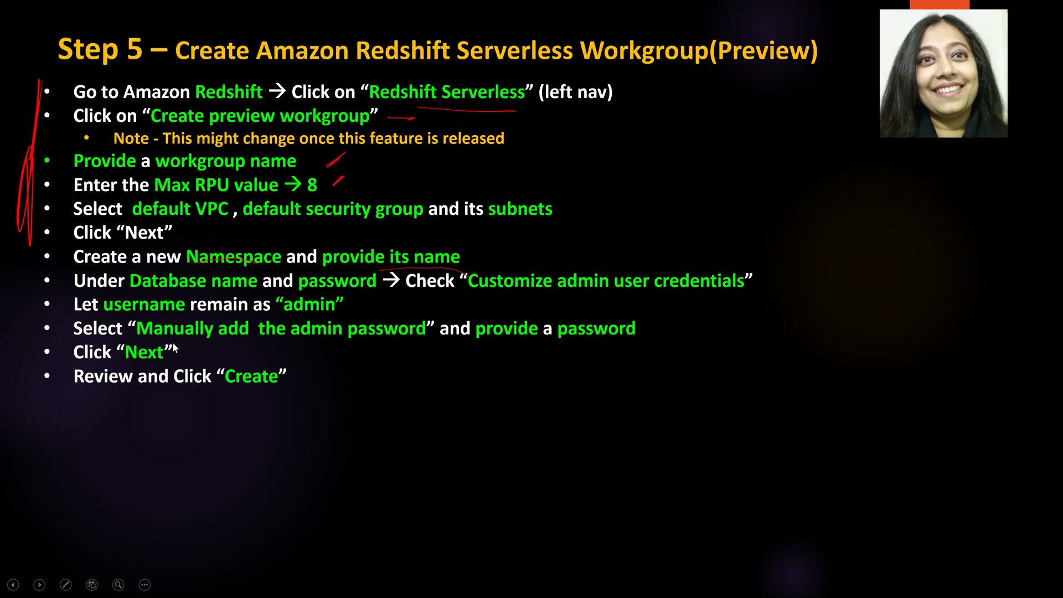
left_click_drag(185, 348, 436, 342)
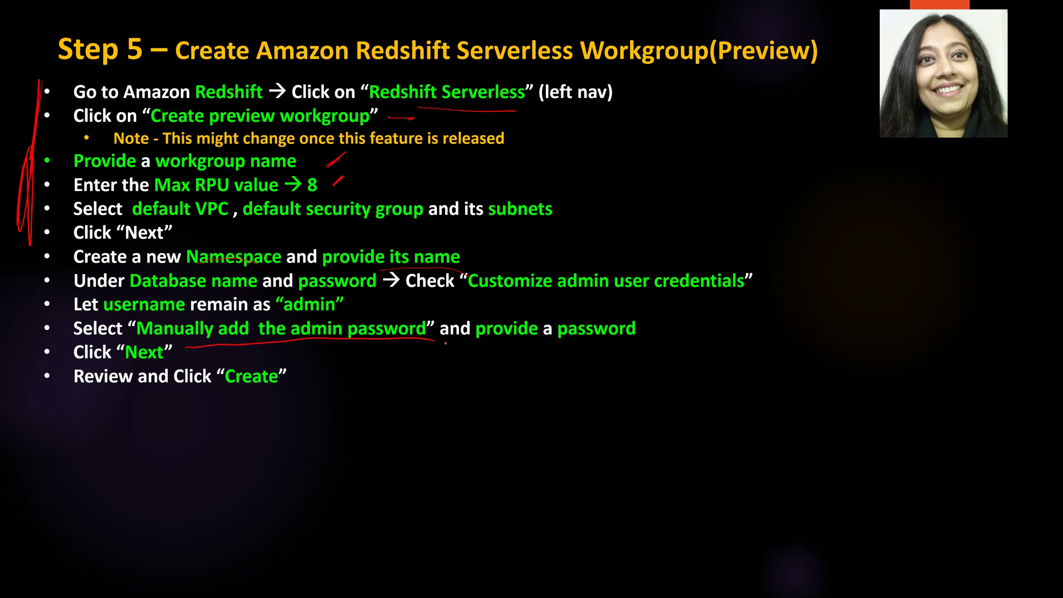
left_click_drag(554, 337, 688, 316)
left_click_drag(24, 342, 22, 391)
- Choose to add the admin password manually, enter the password, and show it unmasked
key("alt+Tab")
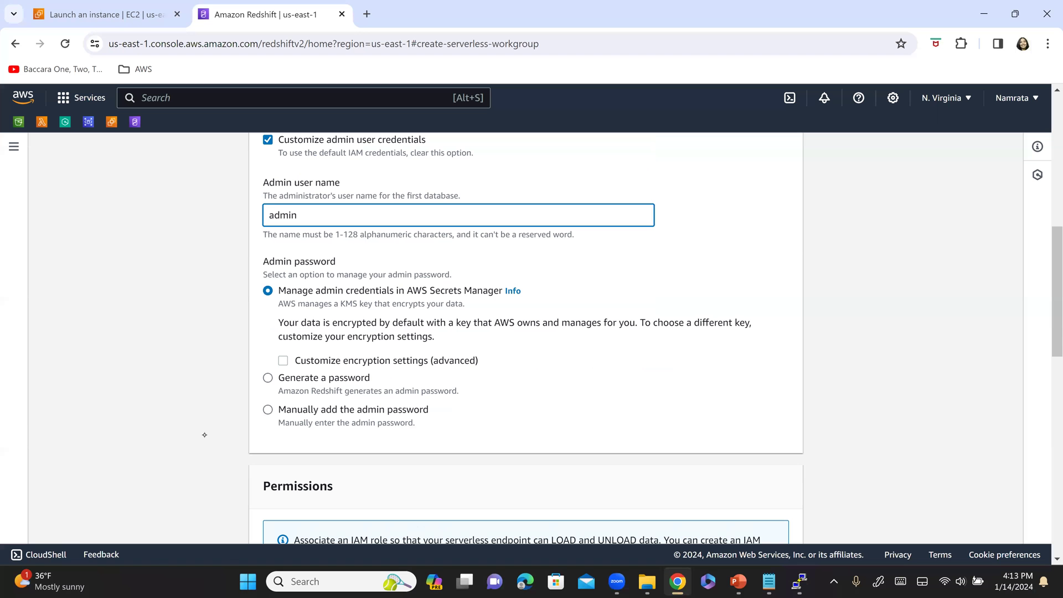
left_click(268, 409)
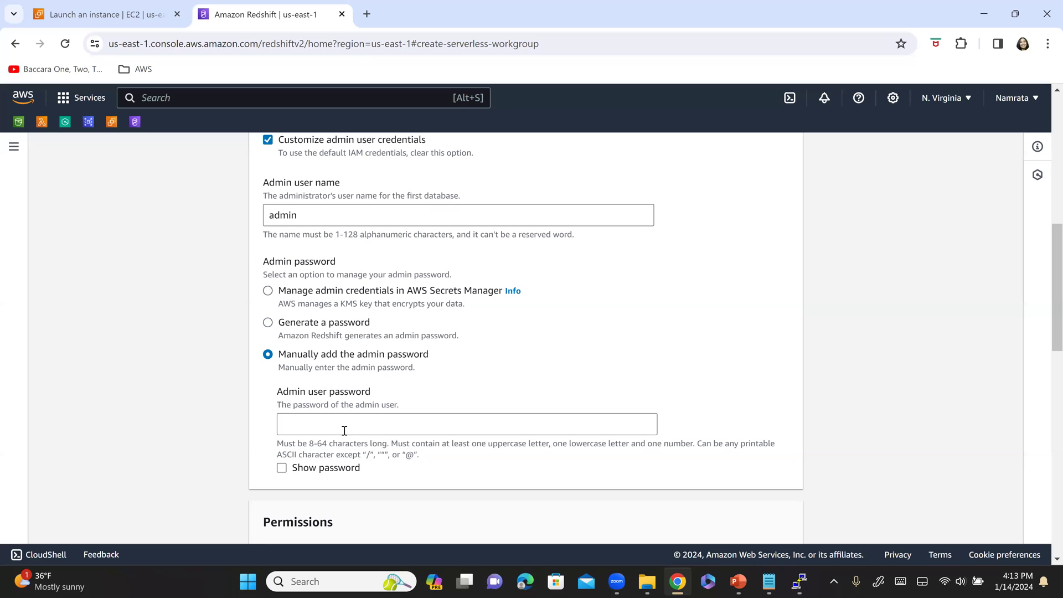
left_click(344, 430)
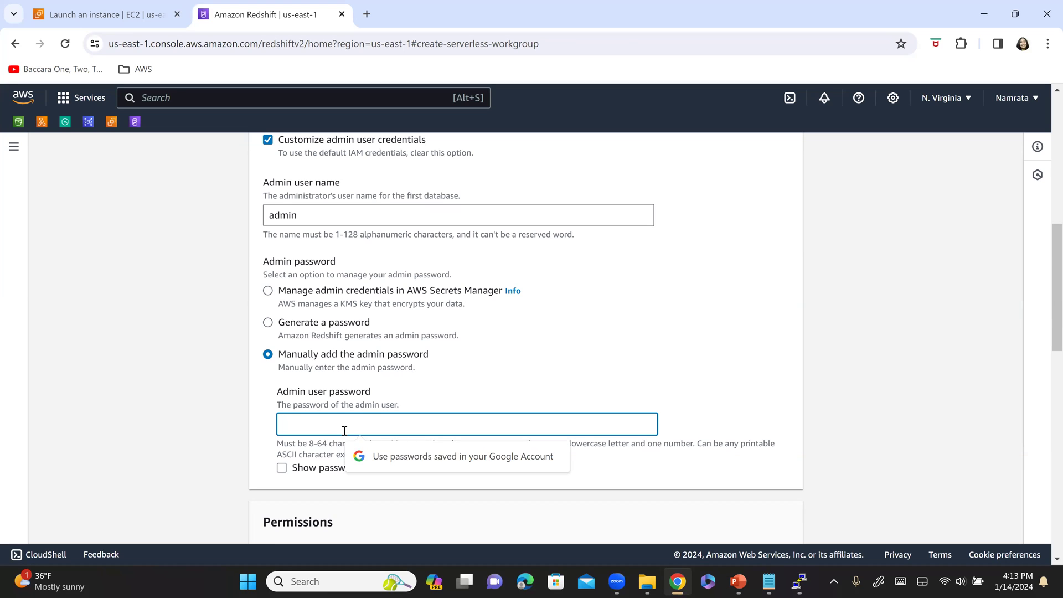
type("Admin123")
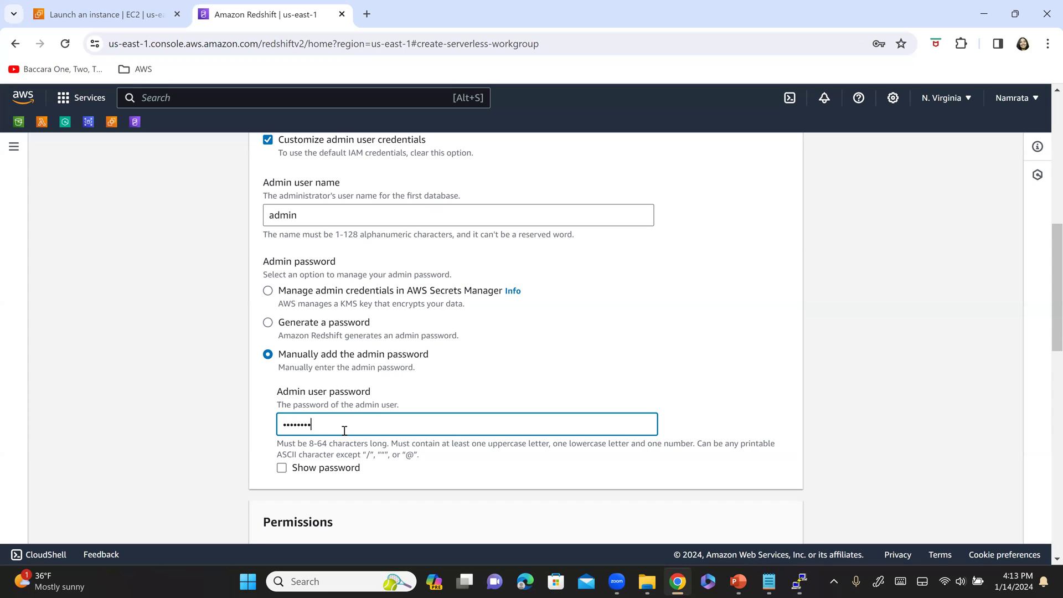
left_click(282, 468)
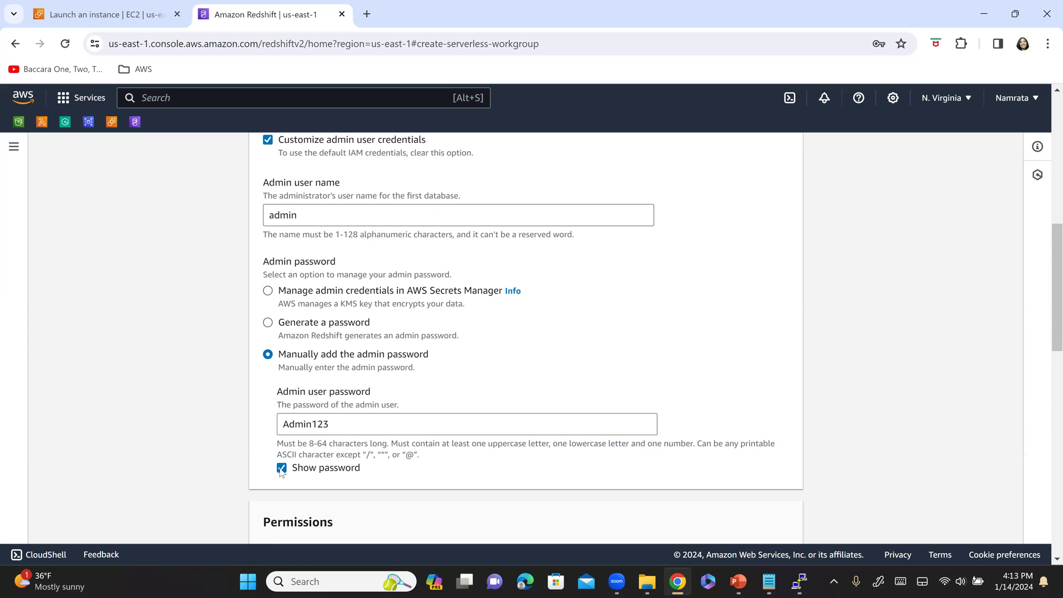
- Record the user name admin and the admin password on new lines in the notes
key("alt+Tab")
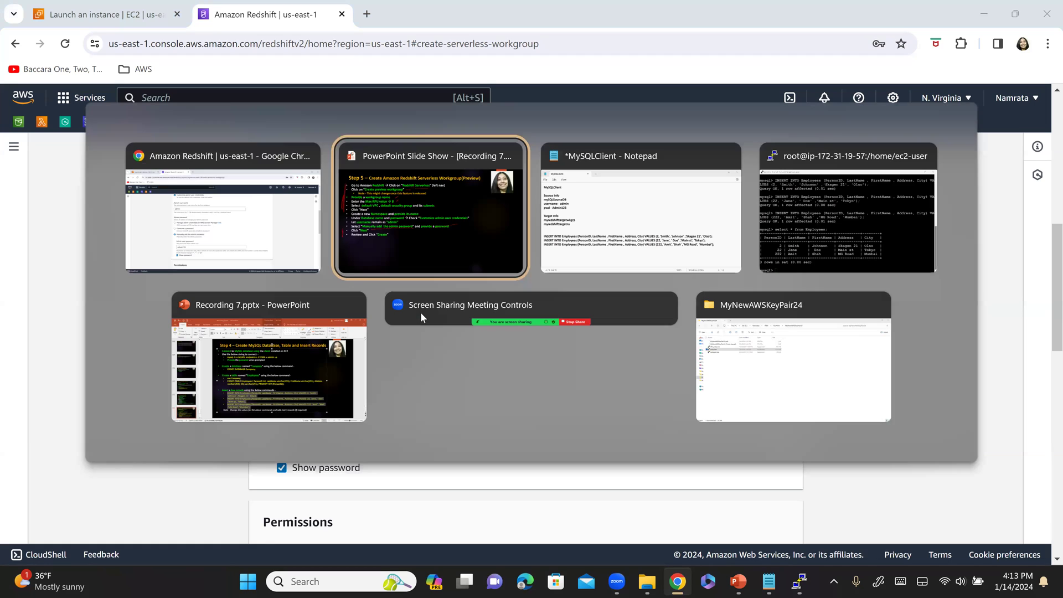
key("alt+Tab")
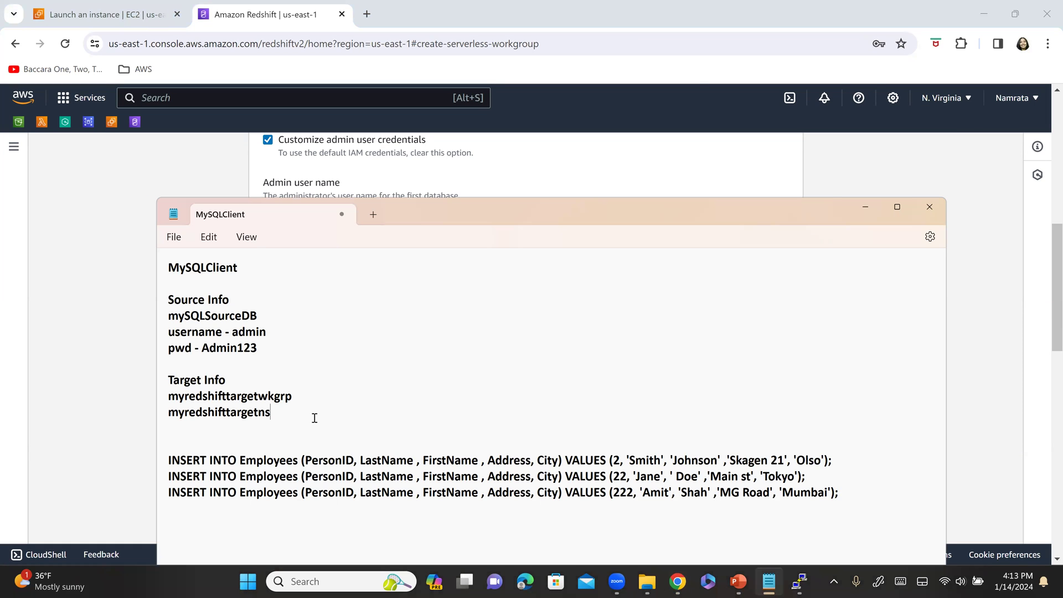
key("Return")
type("admin")
key("Return")
type("Admin123")
key("alt+Tab")
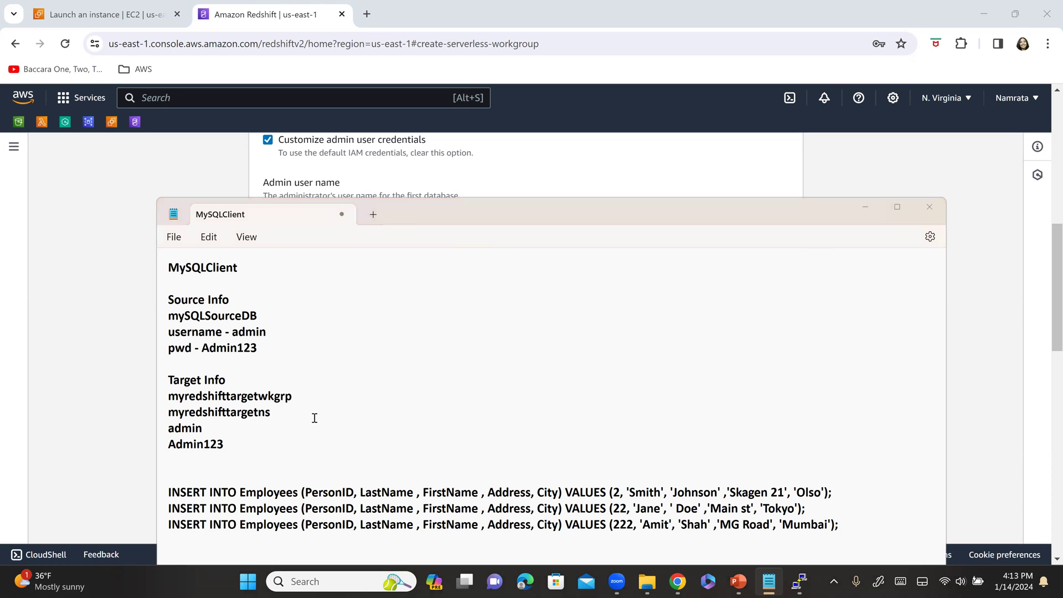
scroll(313, 441, "down", 2)
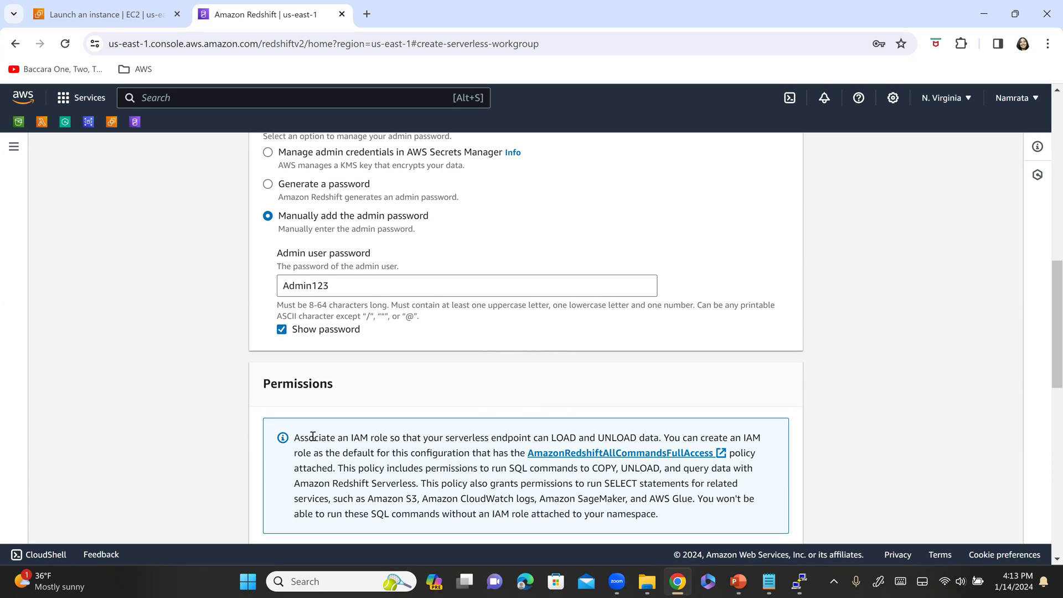
- Review the summary and create workgroup myredshifttargetwkgrp with namespace myredshifttargetns
scroll(238, 394, "down", 3)
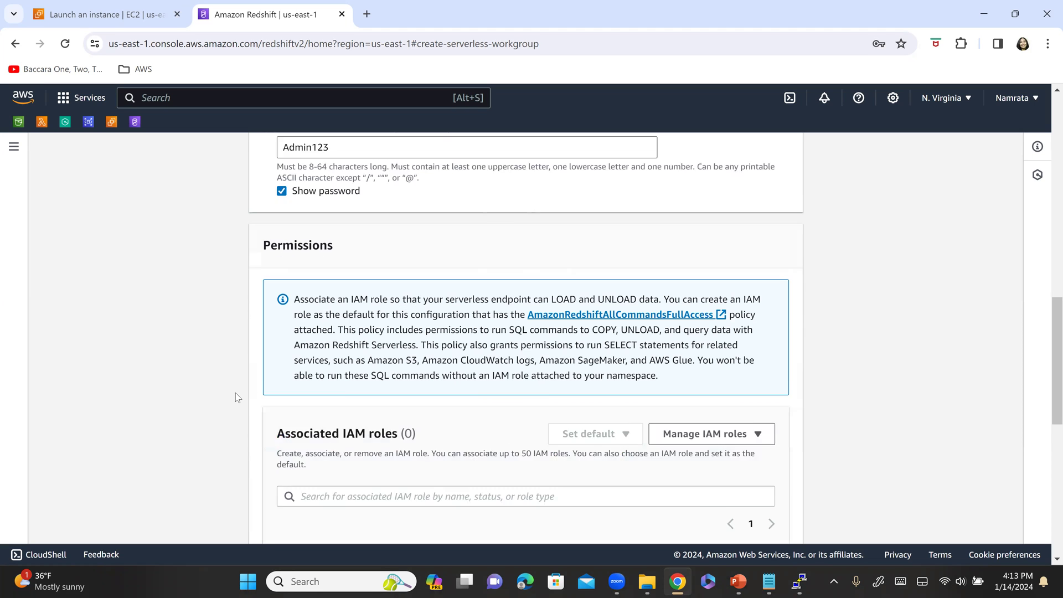
key("alt+Tab")
key("alt+Tab")
key("alt+Tab")
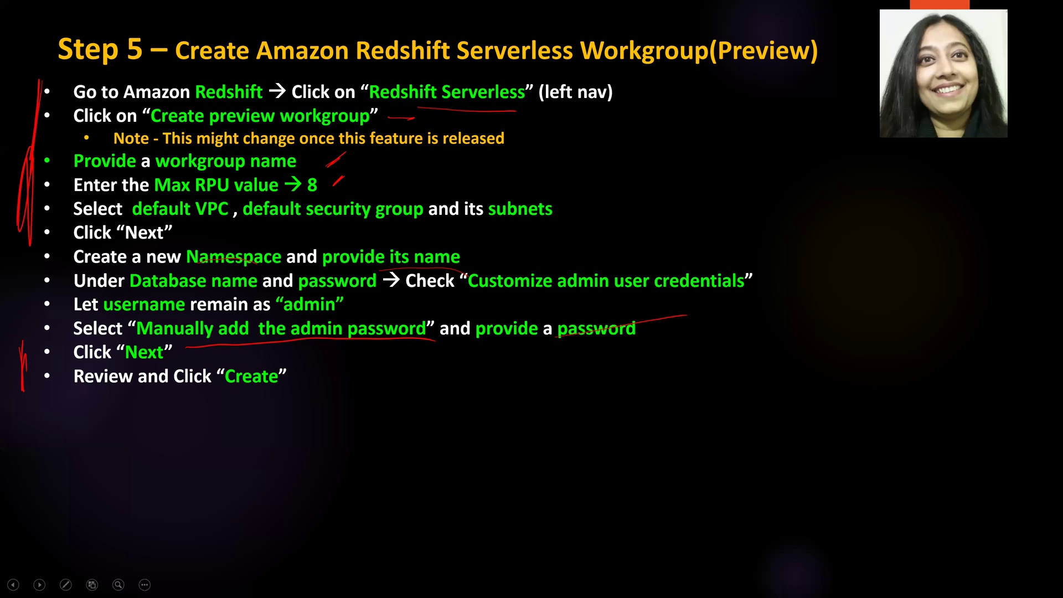
key("alt+Tab")
scroll(440, 423, "down", 7)
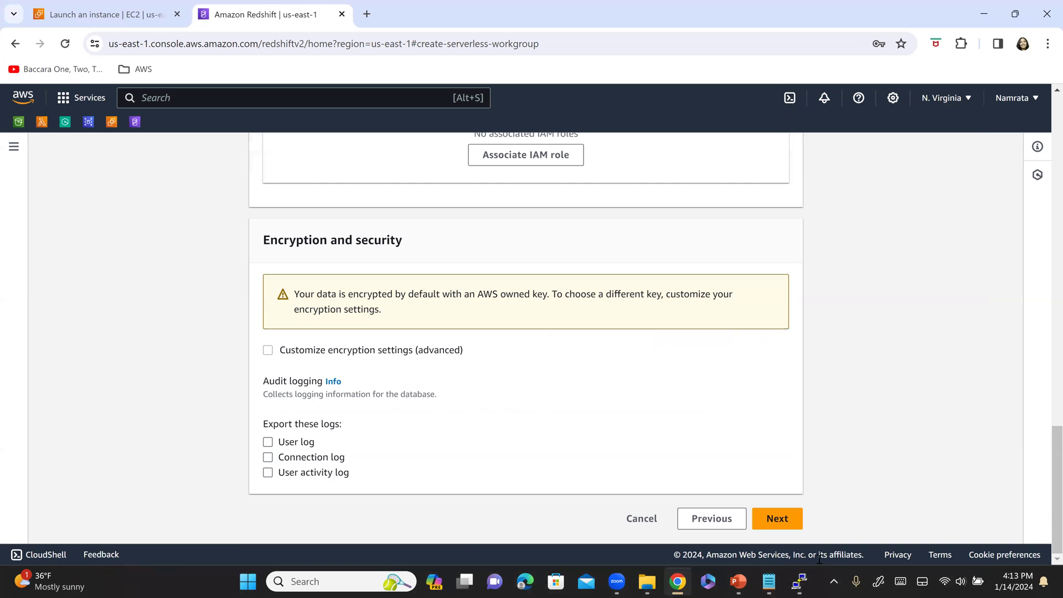
left_click(793, 529)
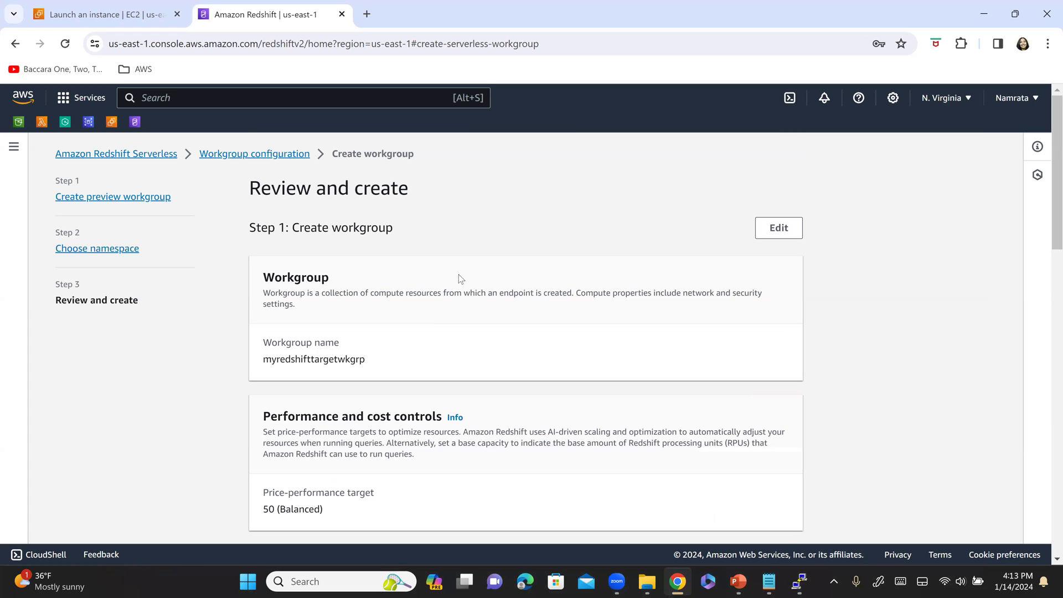
scroll(457, 288, "down", 6)
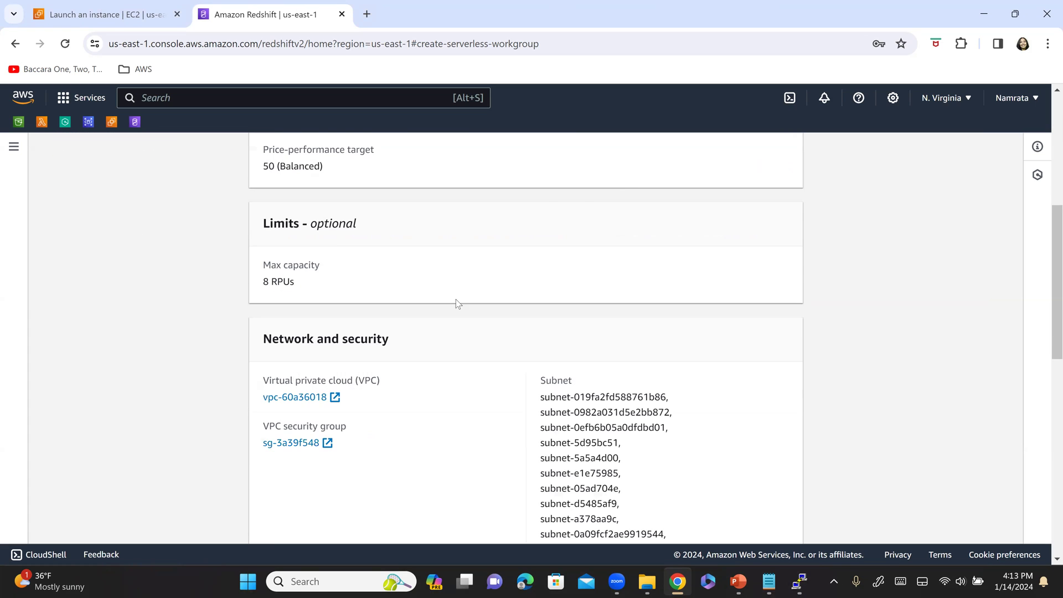
scroll(458, 311, "down", 10)
left_click(794, 523)
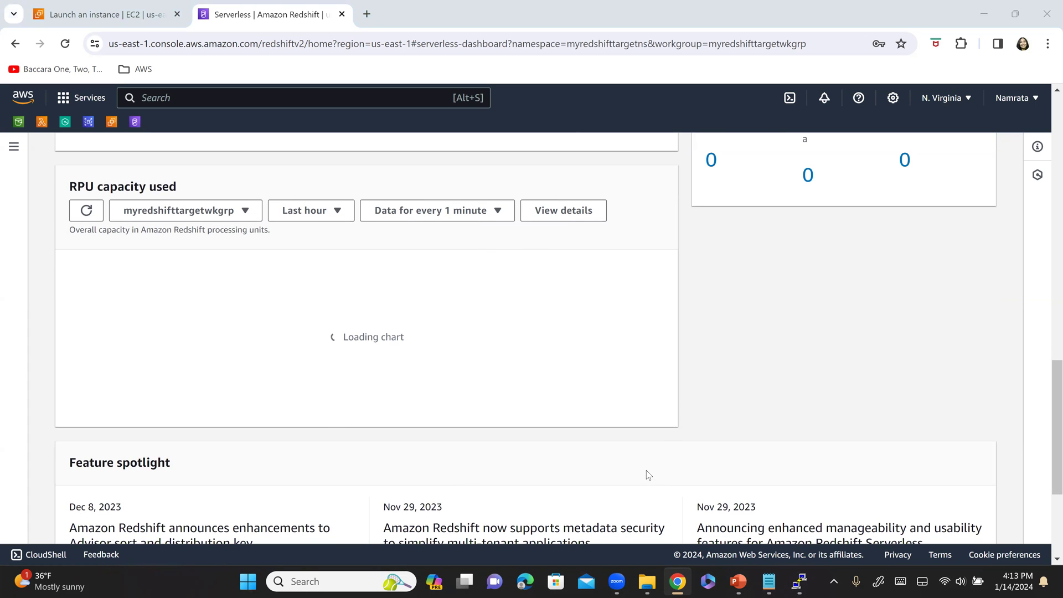
key("alt+Tab")
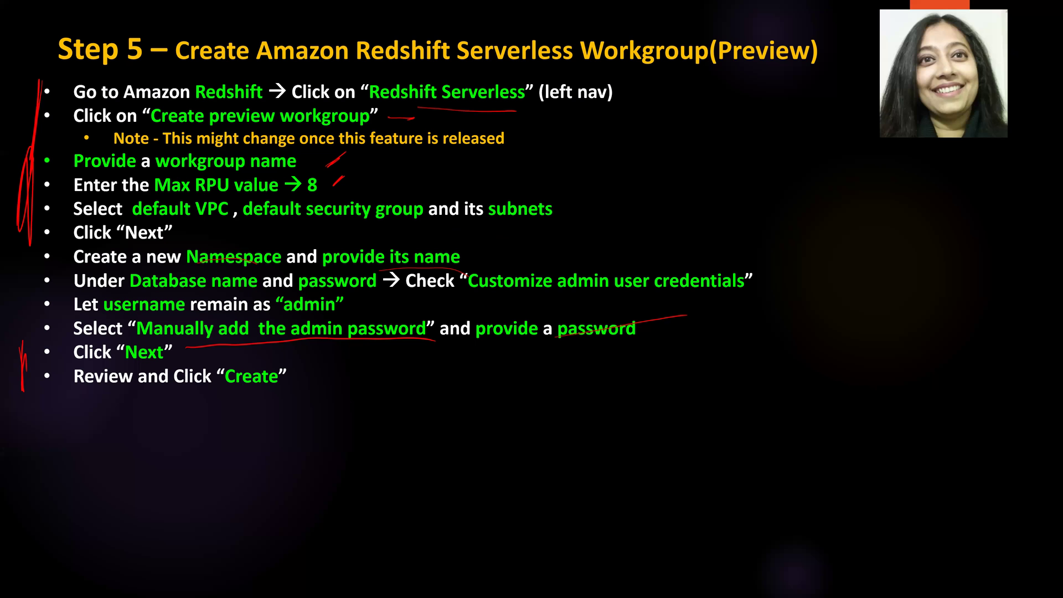
- Tick off Step 5 and its bullets on the slide, then advance to Step 6
left_click_drag(21, 56, 111, 12)
left_click_drag(3, 76, 39, 398)
key("Right")
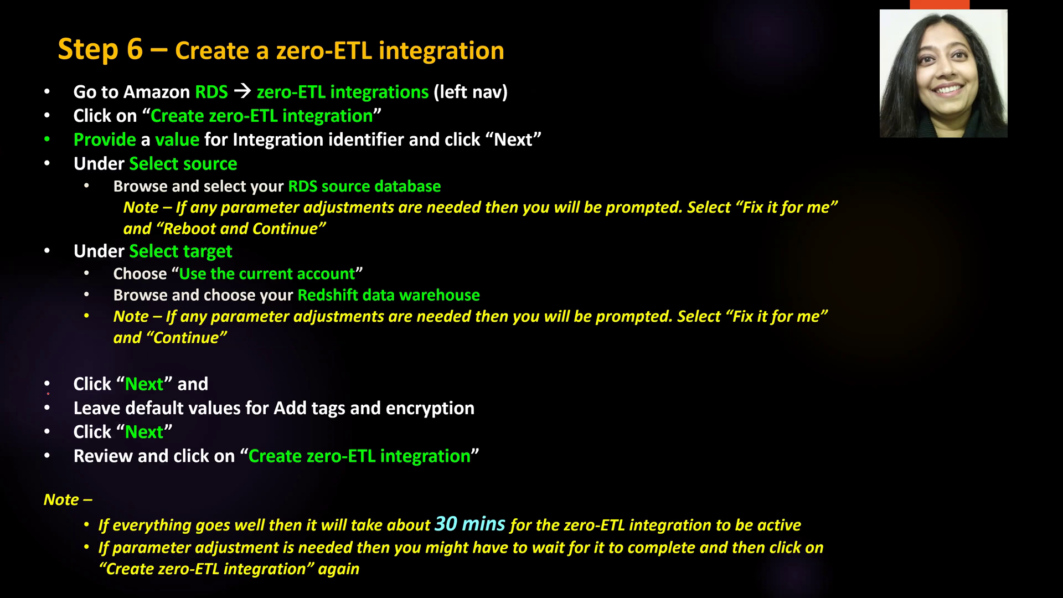
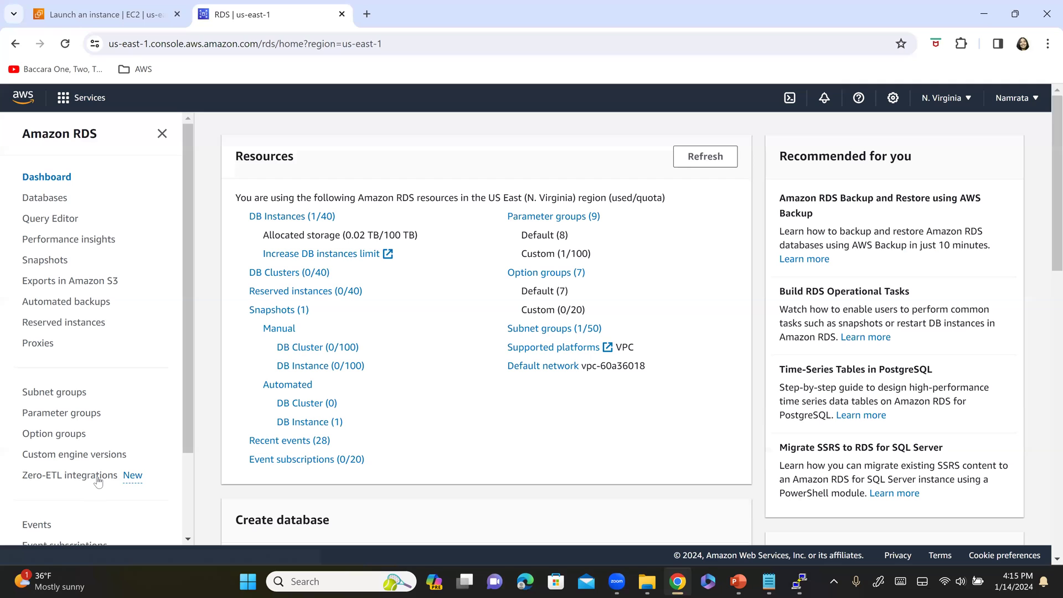
- Go to Zero-ETL integrations and start creating a new integration
left_click(98, 480)
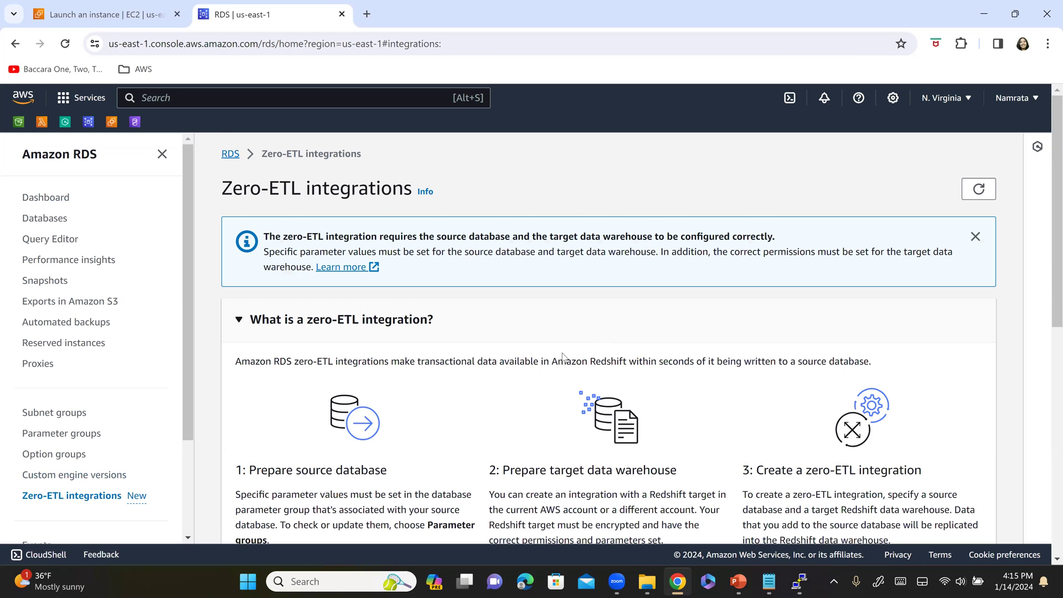
scroll(562, 356, "down", 5)
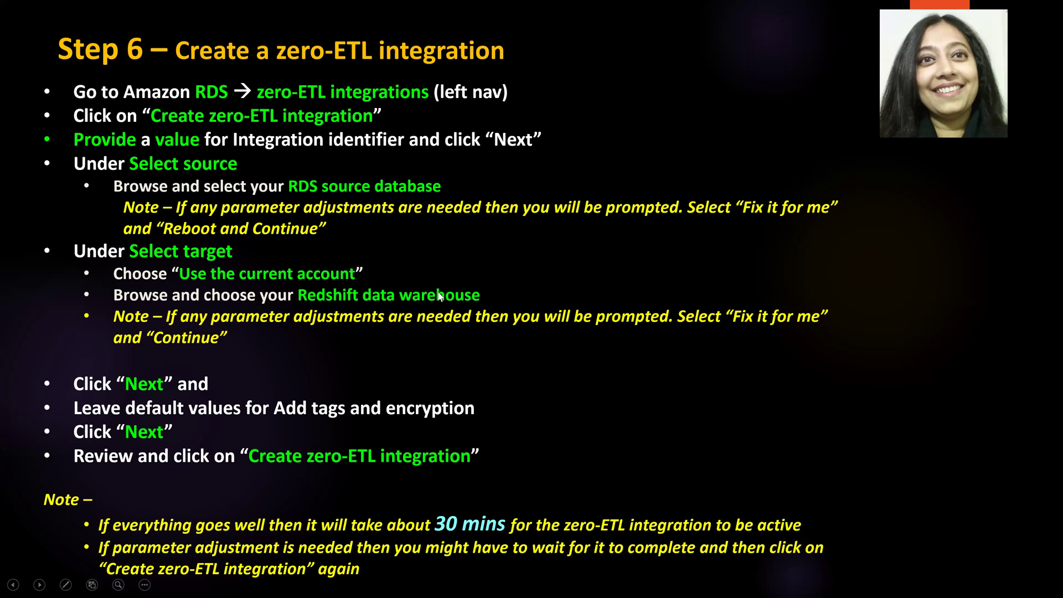
key("alt+Tab")
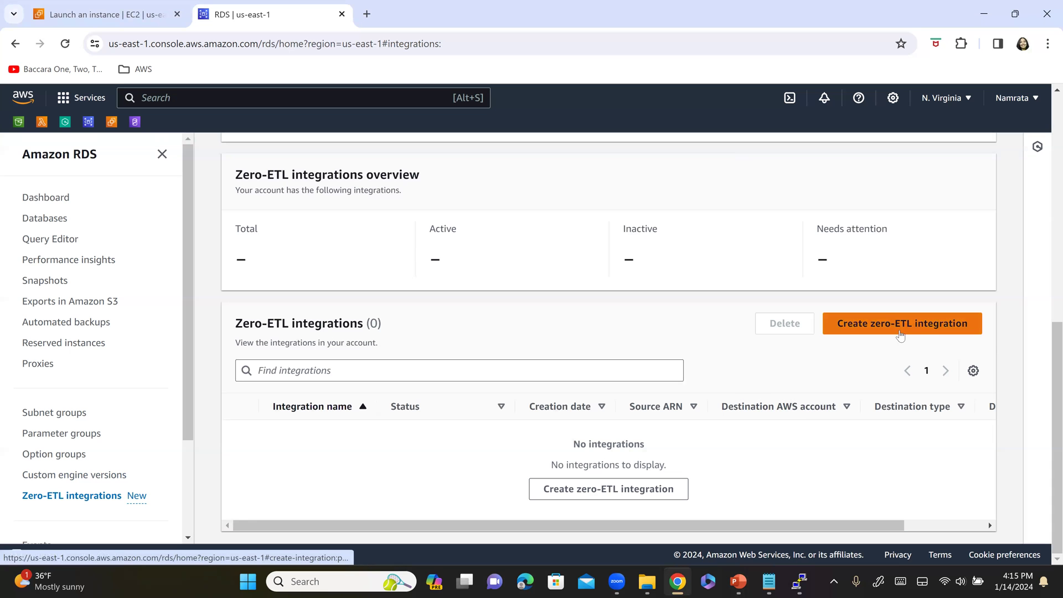
left_click(919, 327)
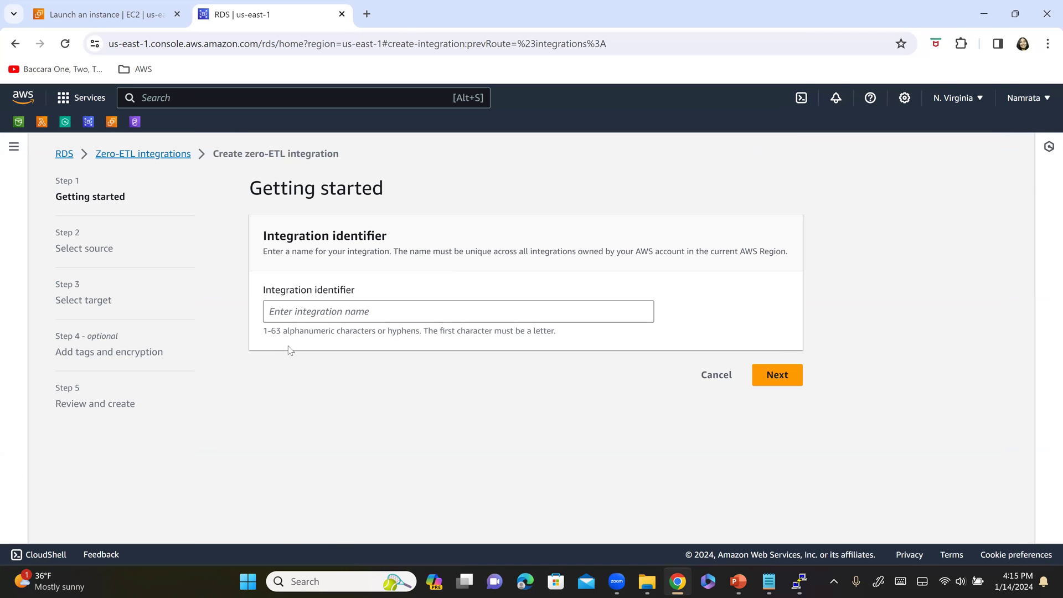
- Name the integration myzeroETL, paste the name into the Notepad notes, and continue
left_click(367, 315)
type("myzeroETL")
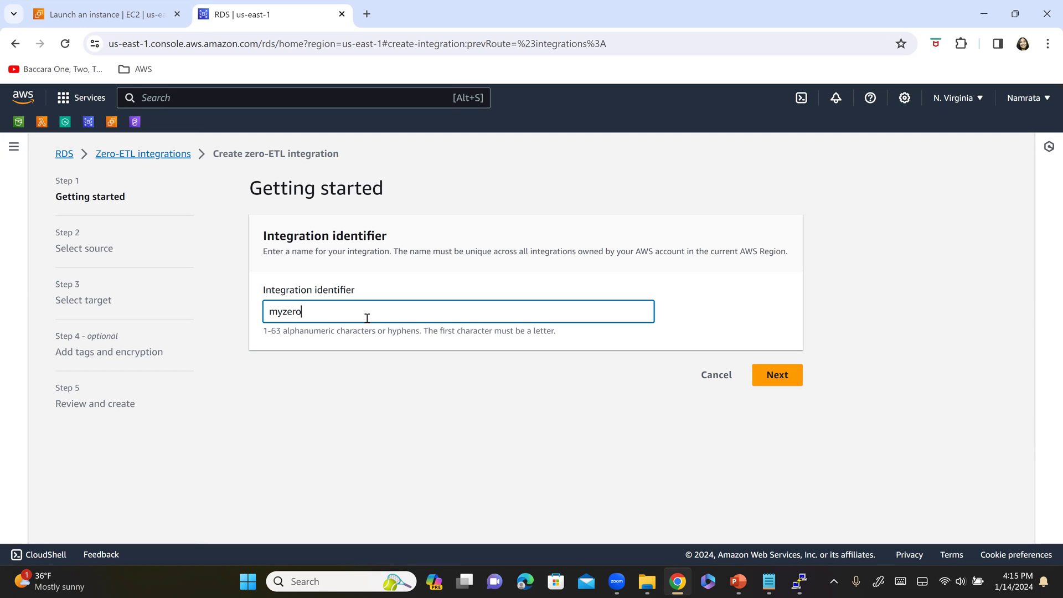
key("shift+Left")
key("shift+Left")
key("shift+Left")
key("shift+Left")
key("shift+Left")
key("shift+Left")
key("shift+Left")
key("shift+Left")
key("shift+Left")
key("ctrl+c")
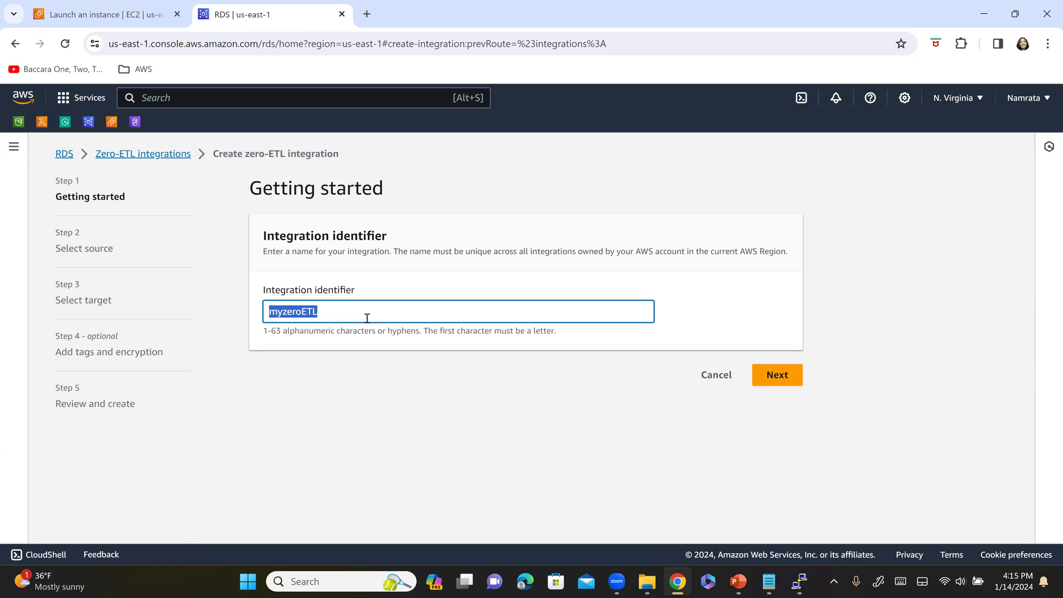
left_click(770, 583)
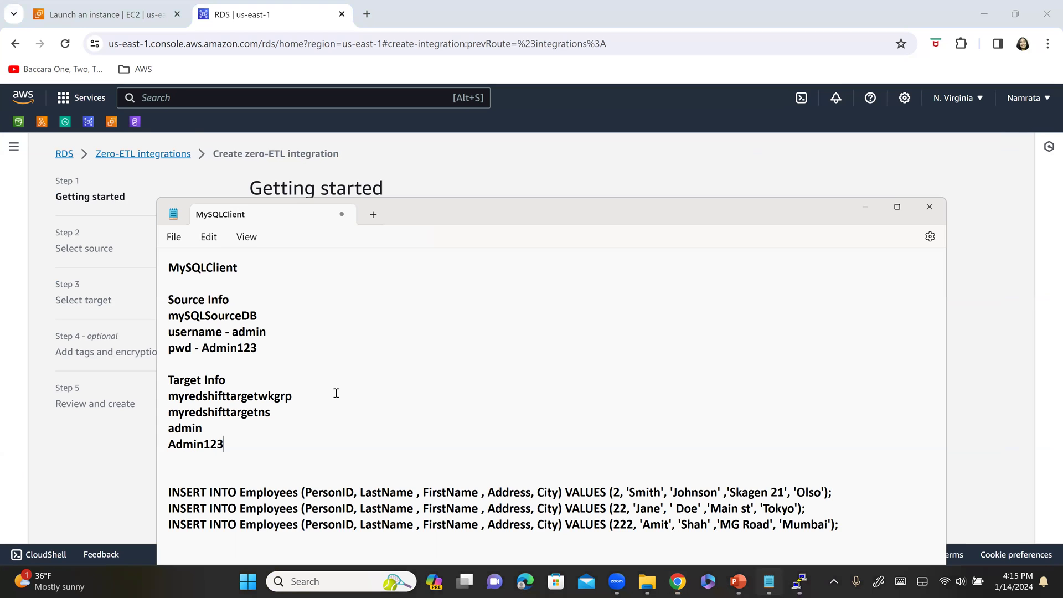
left_click(278, 456)
key("Return")
key("Return")
key("ctrl+v")
key("alt+Tab")
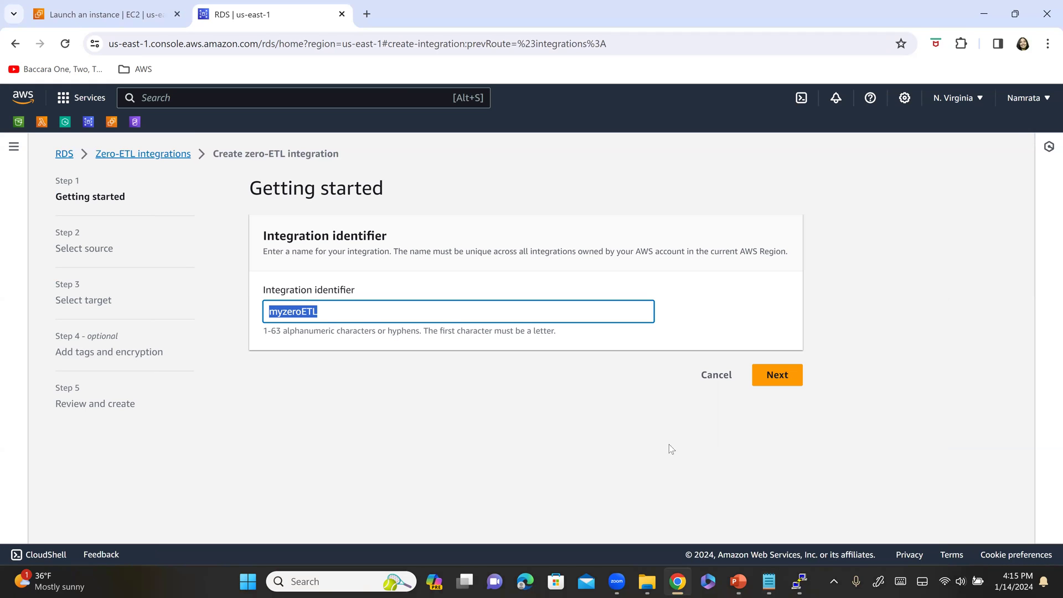
left_click(767, 377)
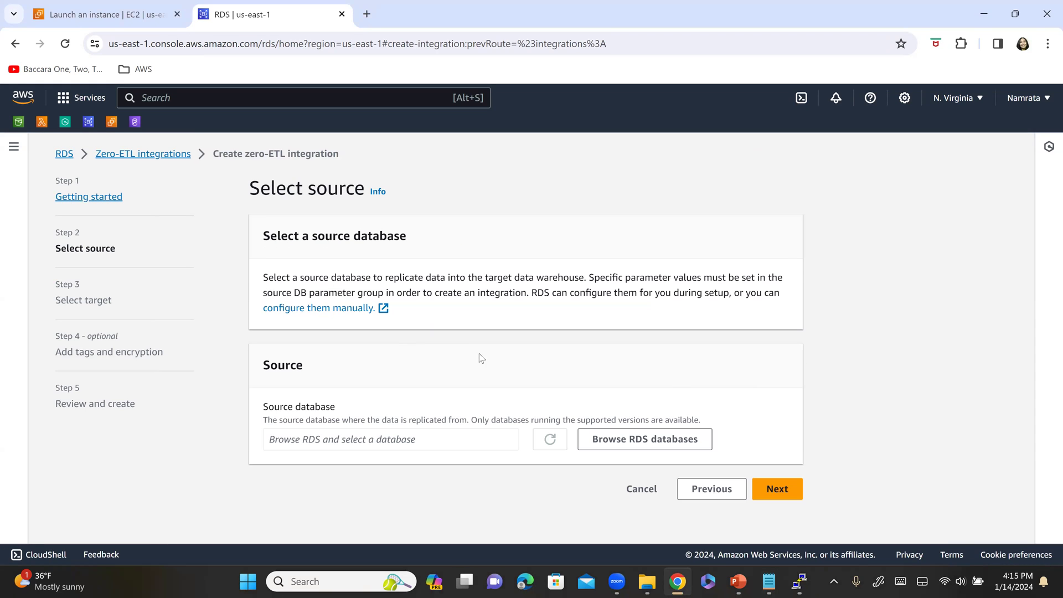
- Annotate the slide, underlining Select source and RDS source database
key("alt+Tab")
key("alt+Tab")
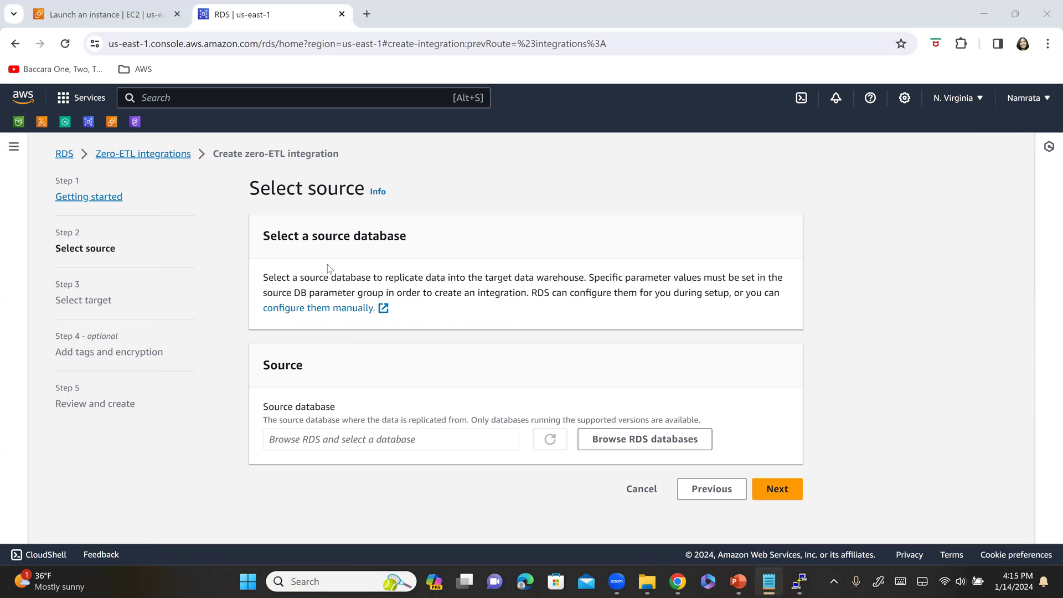
key("alt+Tab")
key("alt+Tab")
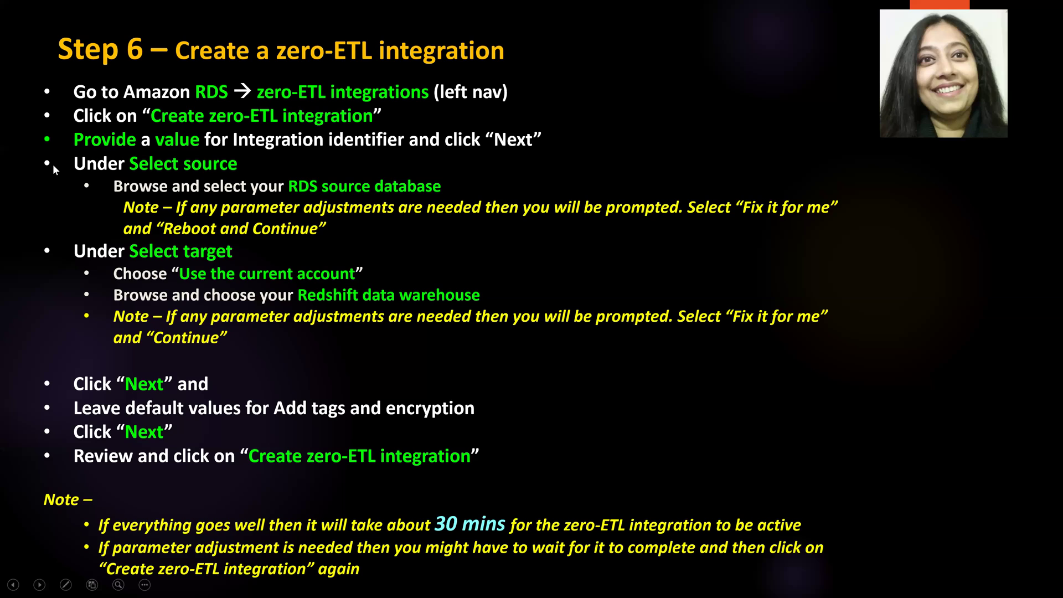
key("ctrl+p")
mouse_move(24, 105)
left_mouse_down()
mouse_move(41, 86)
mouse_move(15, 132)
left_mouse_up()
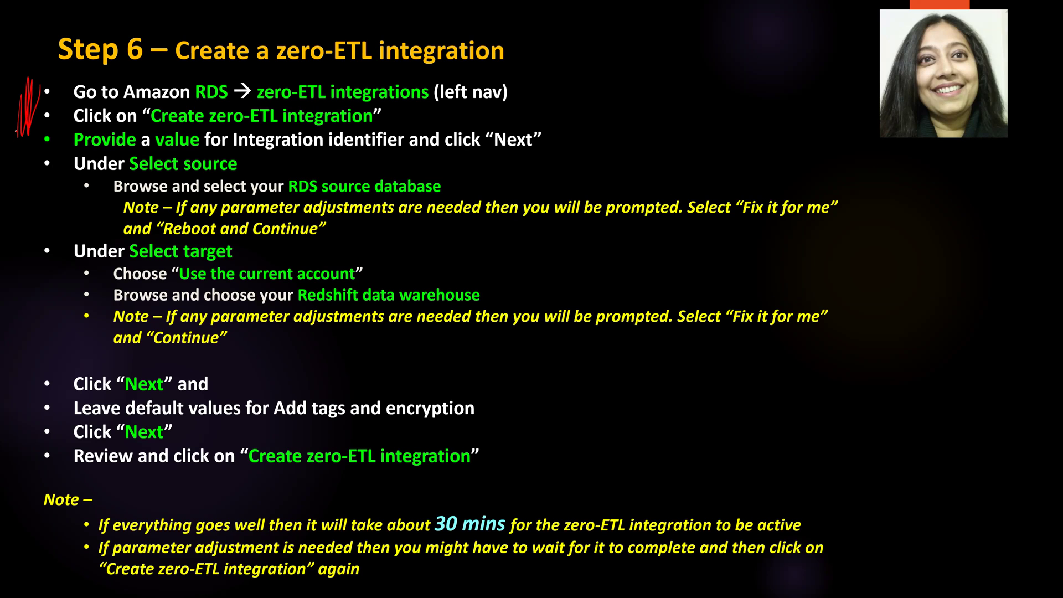
left_click_drag(144, 180, 189, 173)
left_click_drag(289, 194, 451, 190)
key("alt+Tab")
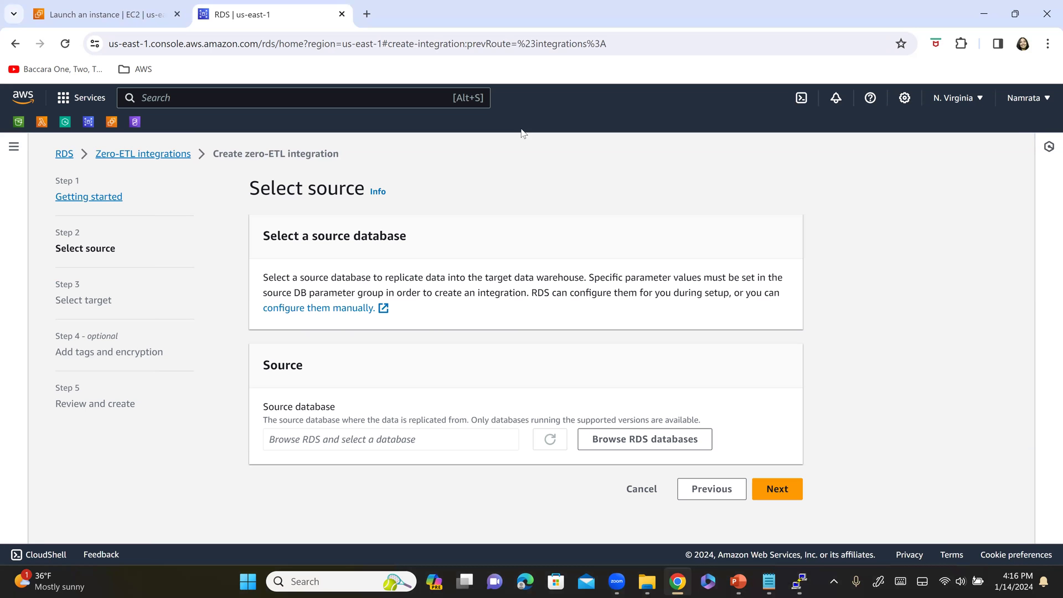
- Choose mysqlsourcedb as the source database
left_click(659, 440)
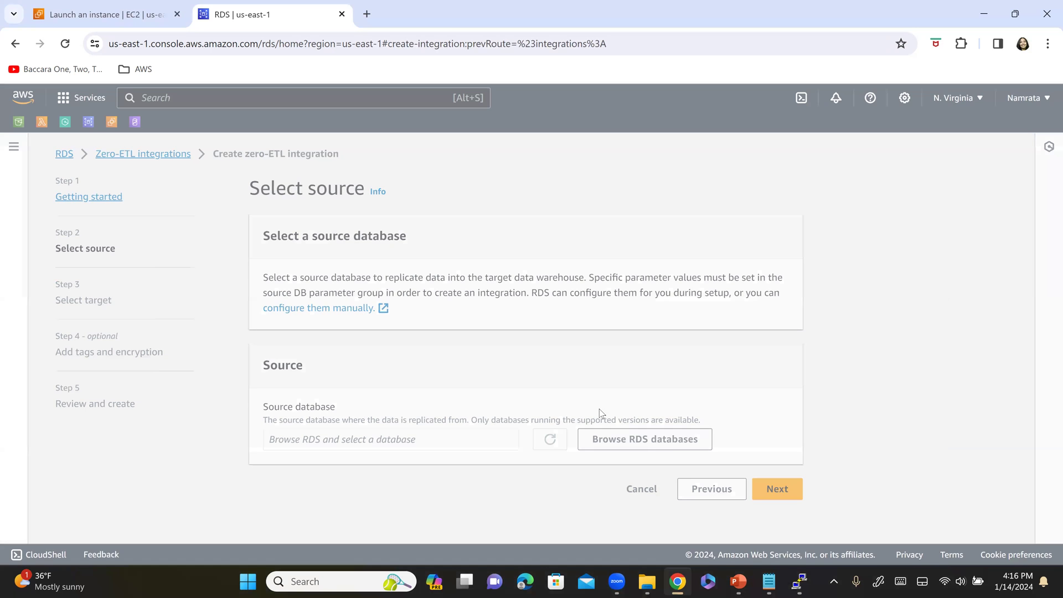
left_click(75, 387)
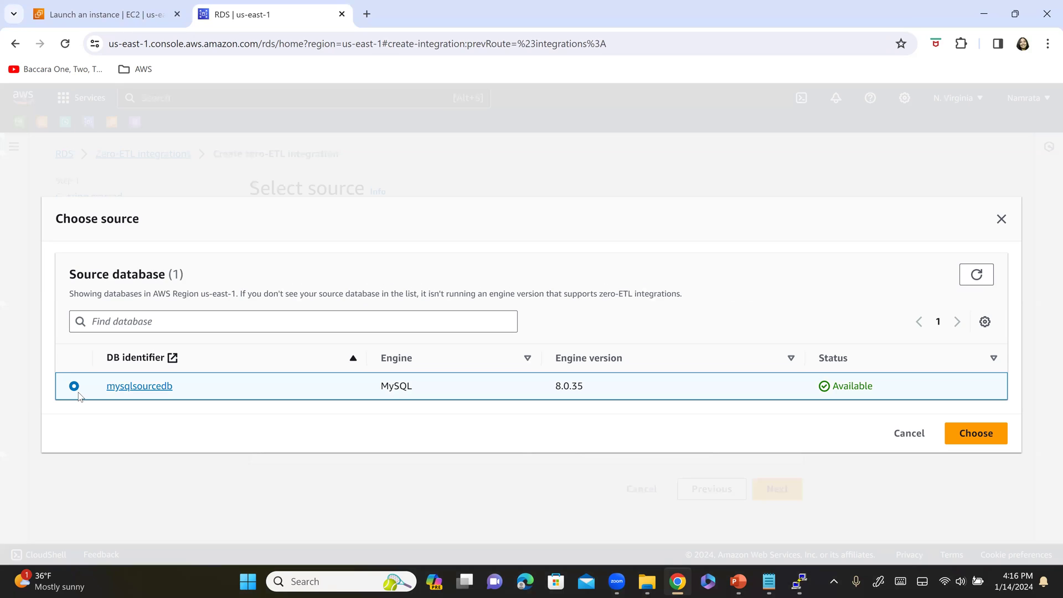
left_click(976, 434)
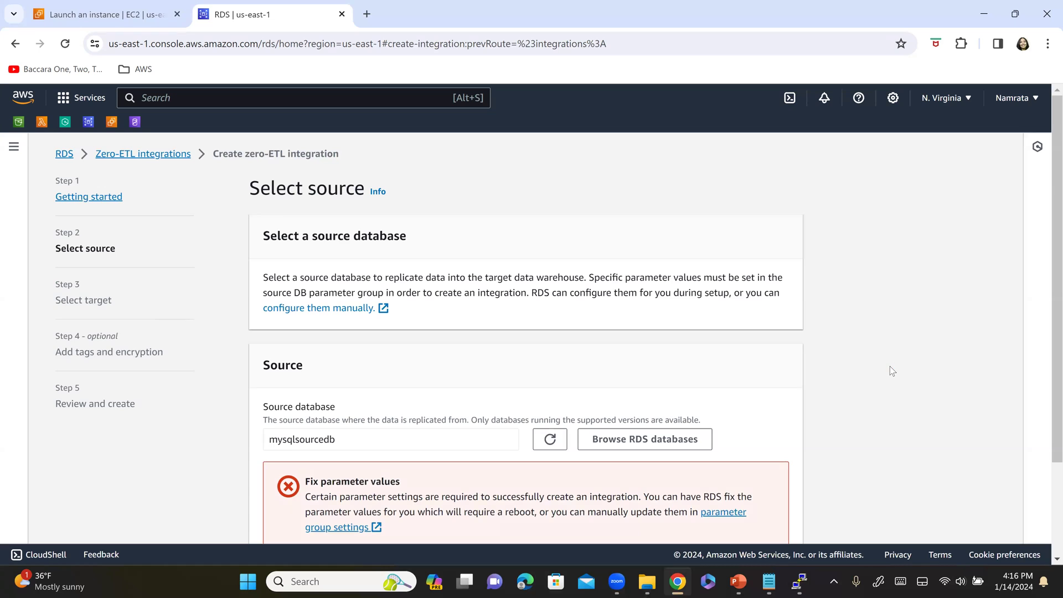
scroll(890, 367, "down", 2)
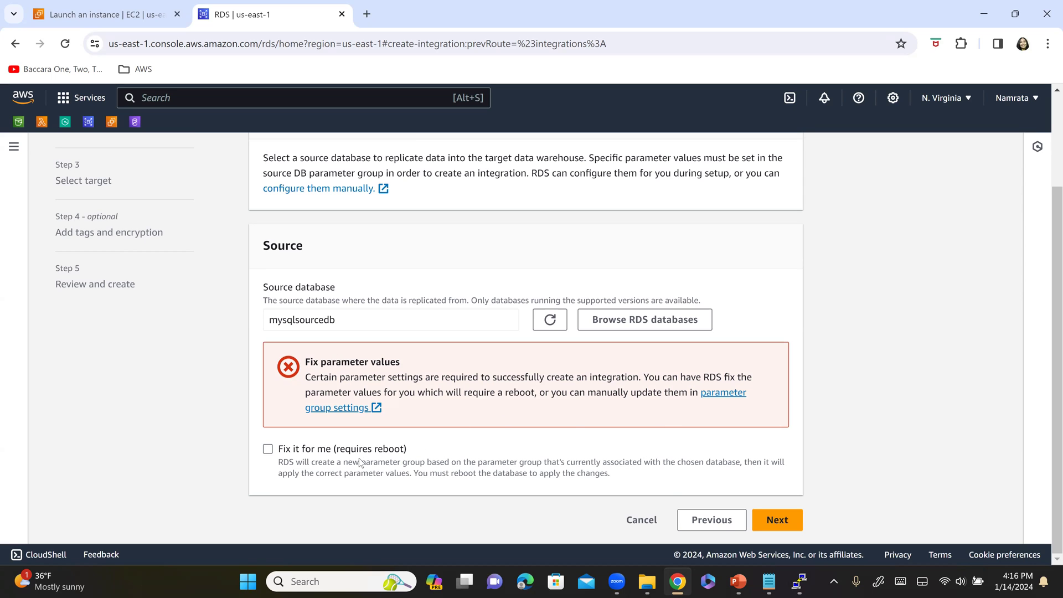
- Let RDS fix mysqlsourcedb's parameters with Fix it for me, then approve Reboot and continue
left_click_drag(478, 392, 535, 395)
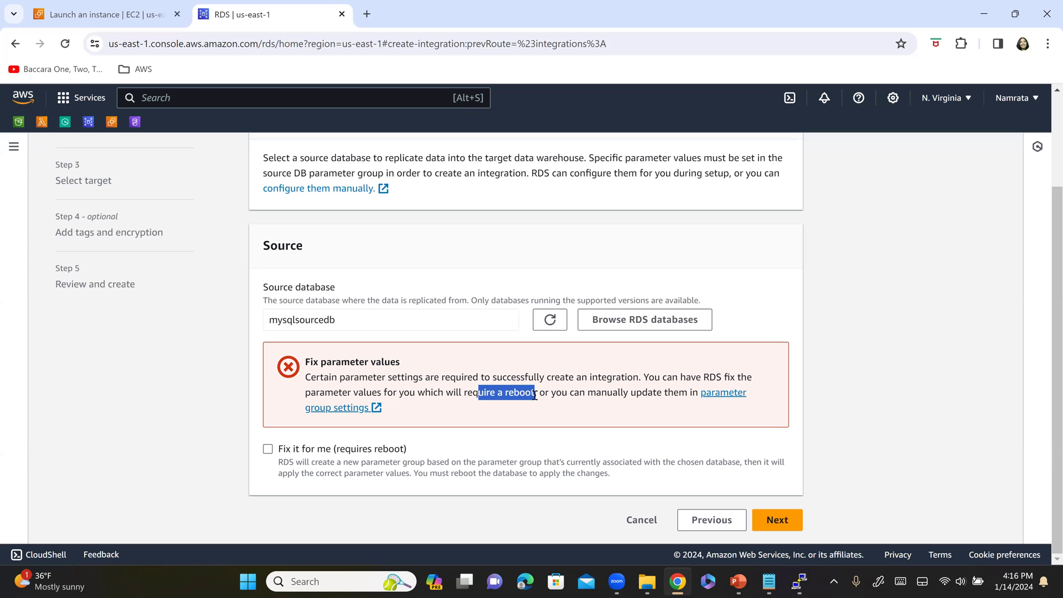
left_click(535, 395)
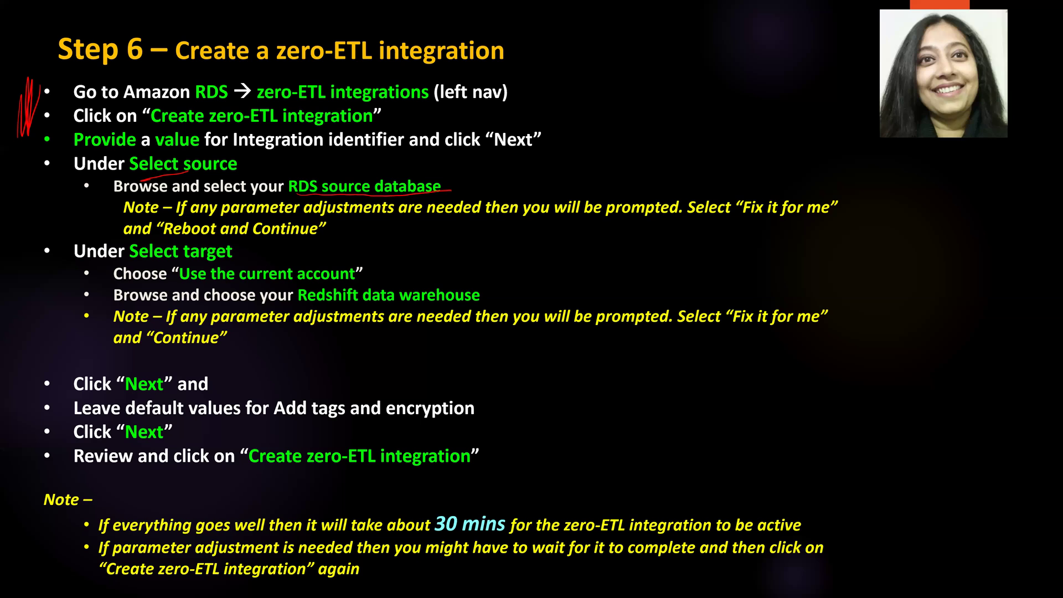
left_click_drag(807, 223, 836, 240)
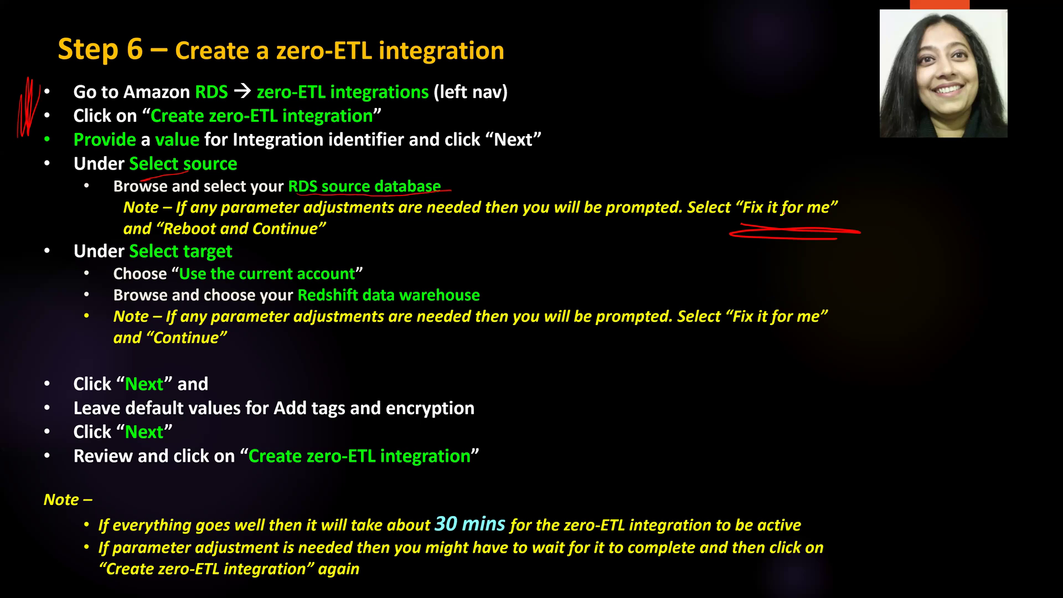
left_click_drag(153, 233, 334, 238)
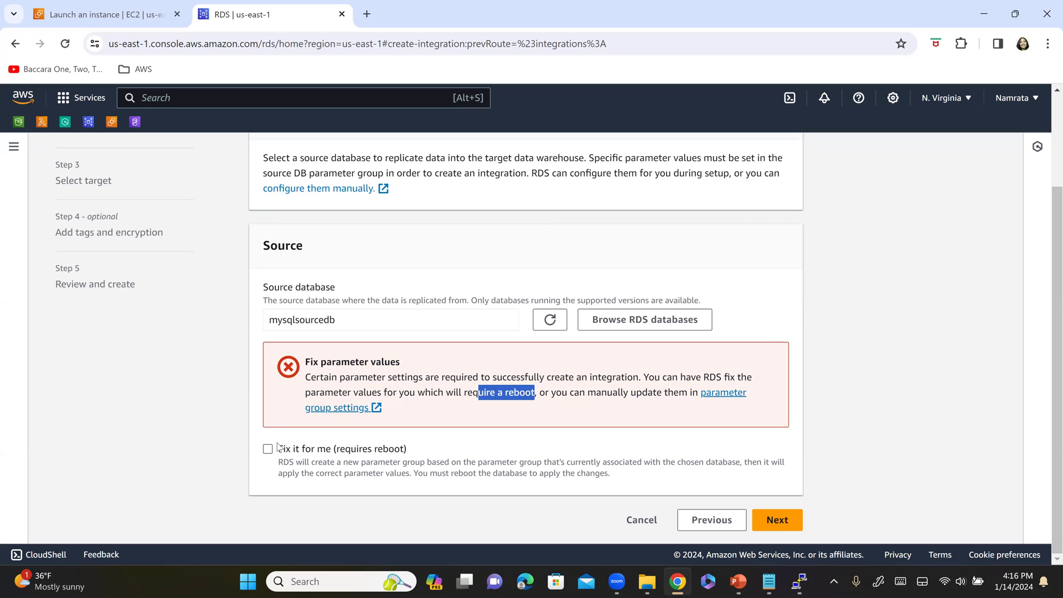
left_click(267, 450)
left_click(875, 445)
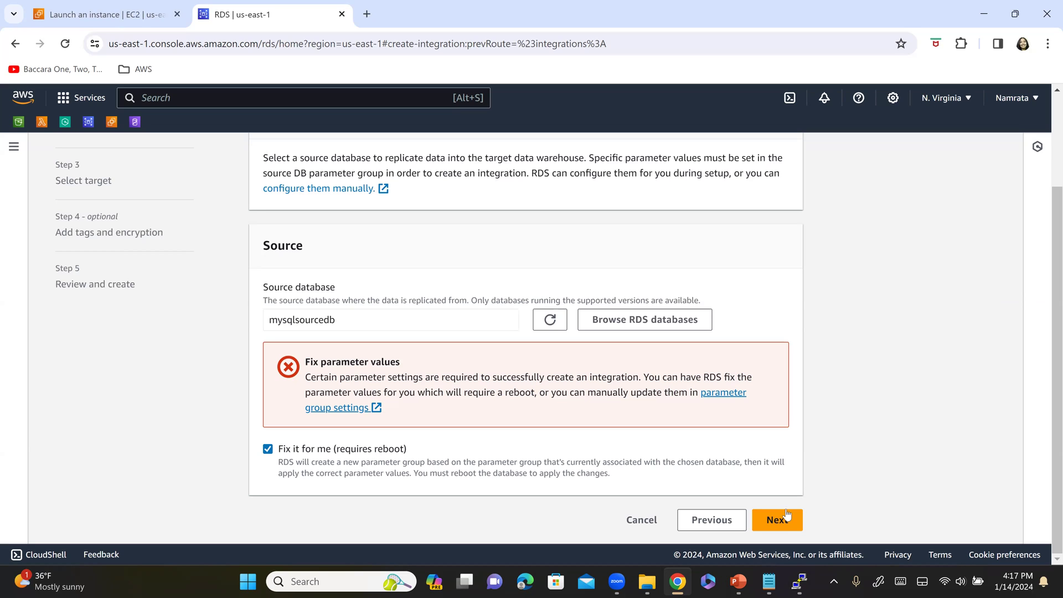
left_click(783, 524)
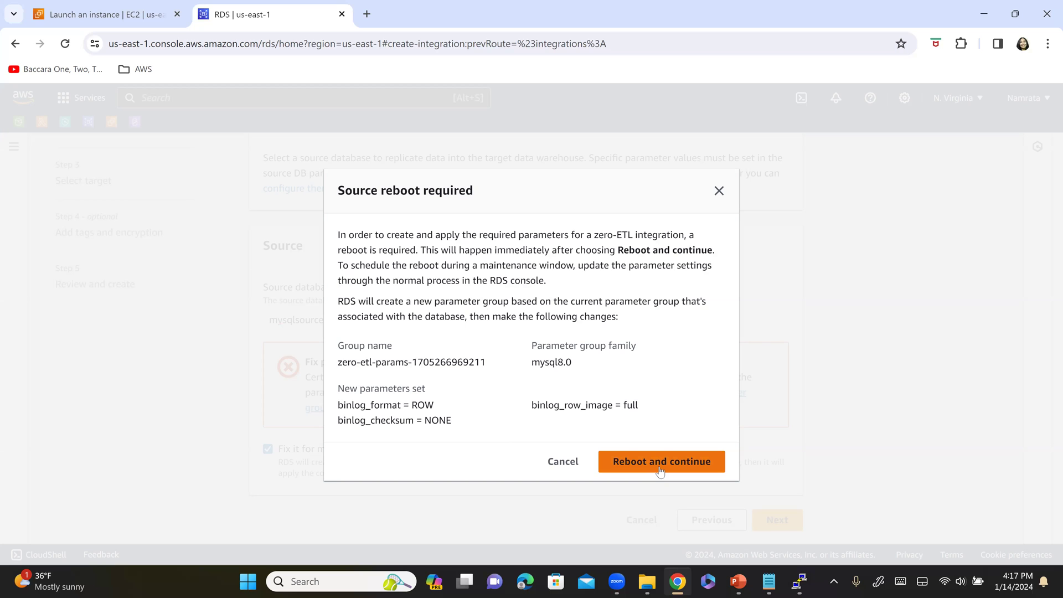
left_click(660, 469)
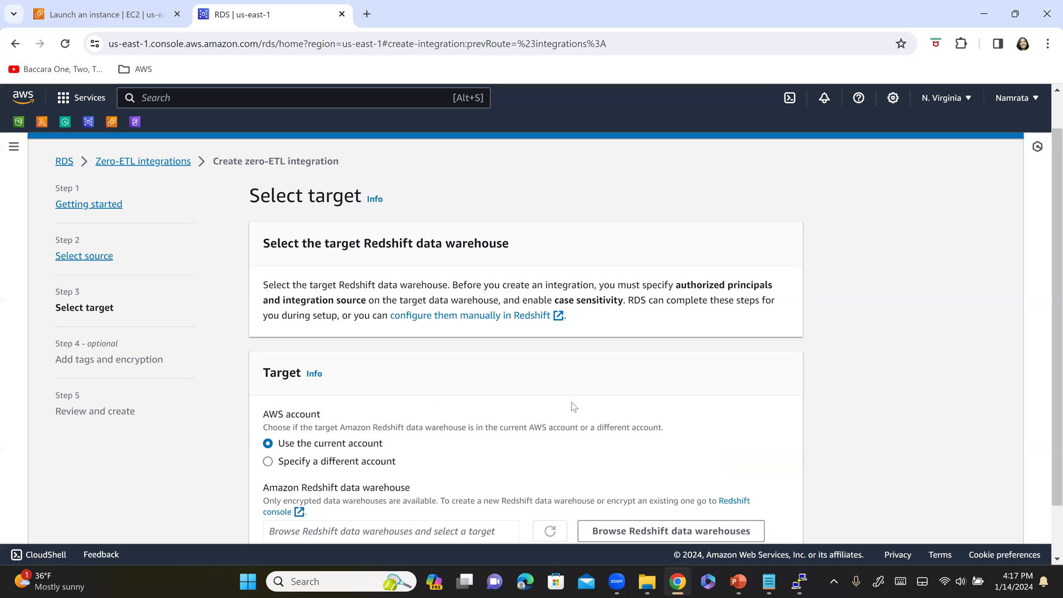
- Mark the completed source steps and the target Fix it for me note on the slide
key("alt+Tab")
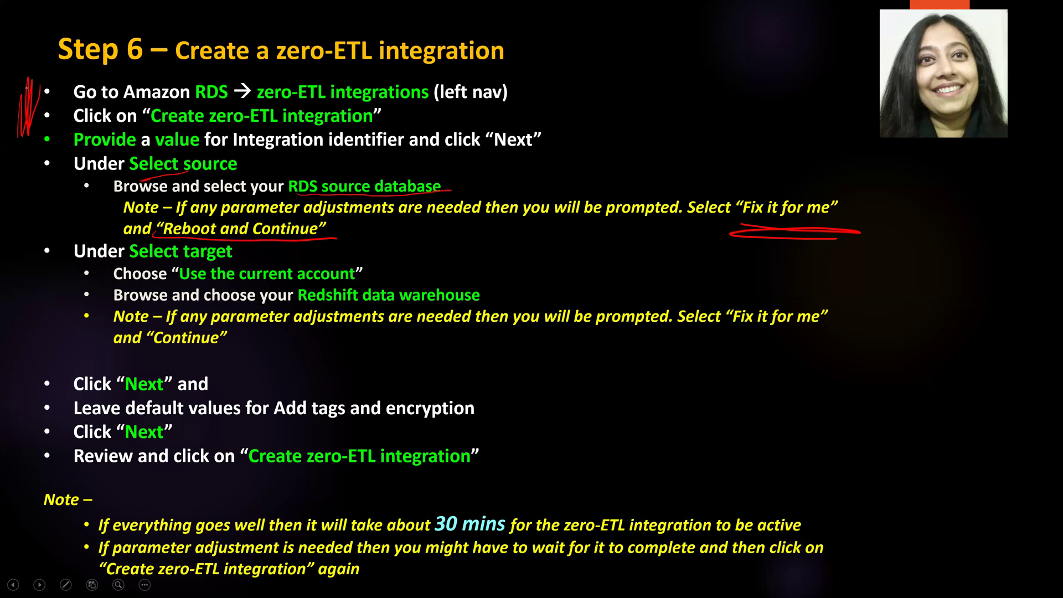
left_click_drag(30, 184, 30, 185)
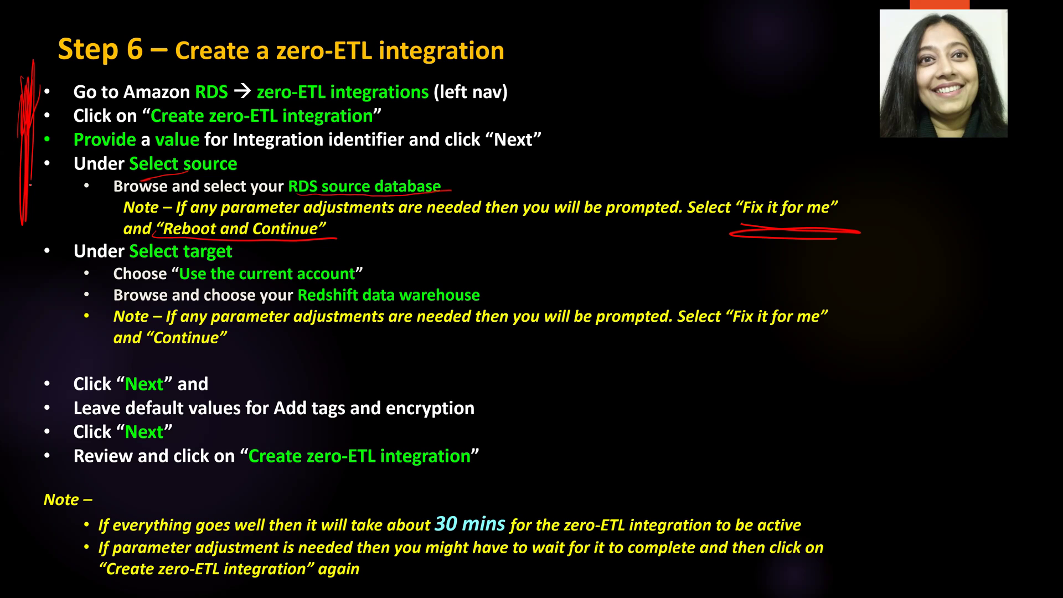
left_click_drag(58, 288, 69, 280)
left_click_drag(69, 268, 51, 314)
mouse_move(866, 331)
left_mouse_down()
mouse_move(845, 285)
mouse_move(822, 370)
left_mouse_up()
left_click_drag(843, 284, 823, 288)
left_click_drag(740, 338, 742, 335)
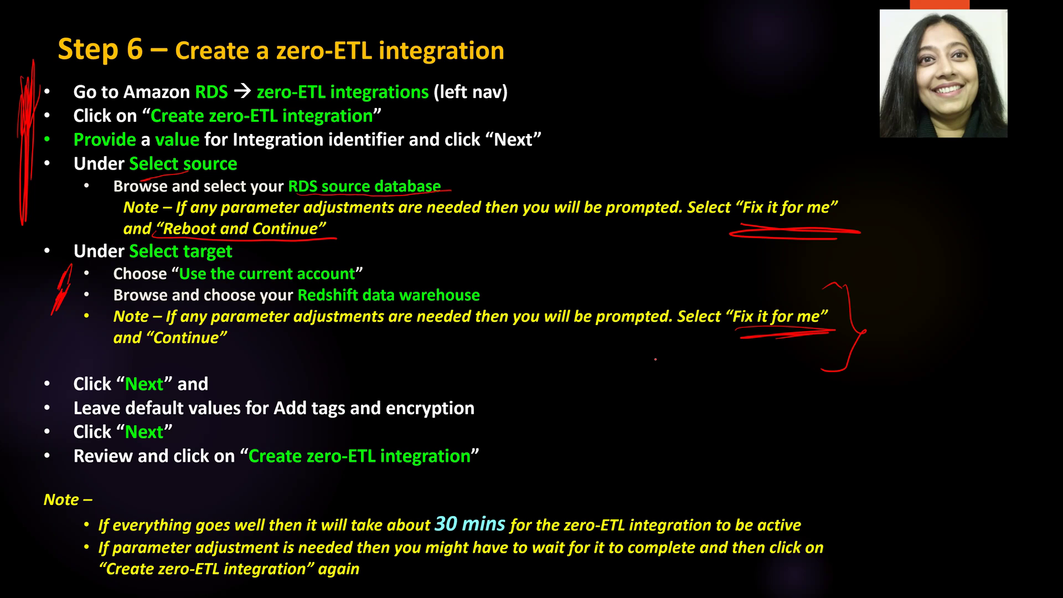
key("alt+Tab")
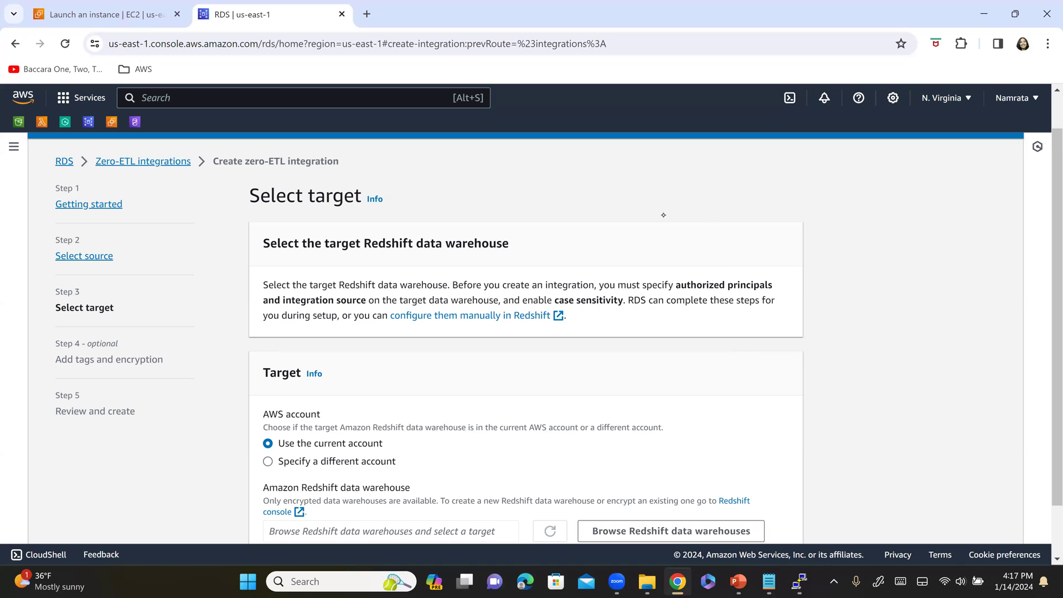
- Choose myredshifttargetns as the target Redshift data warehouse
triple_click(384, 203)
scroll(391, 370, "down", 1)
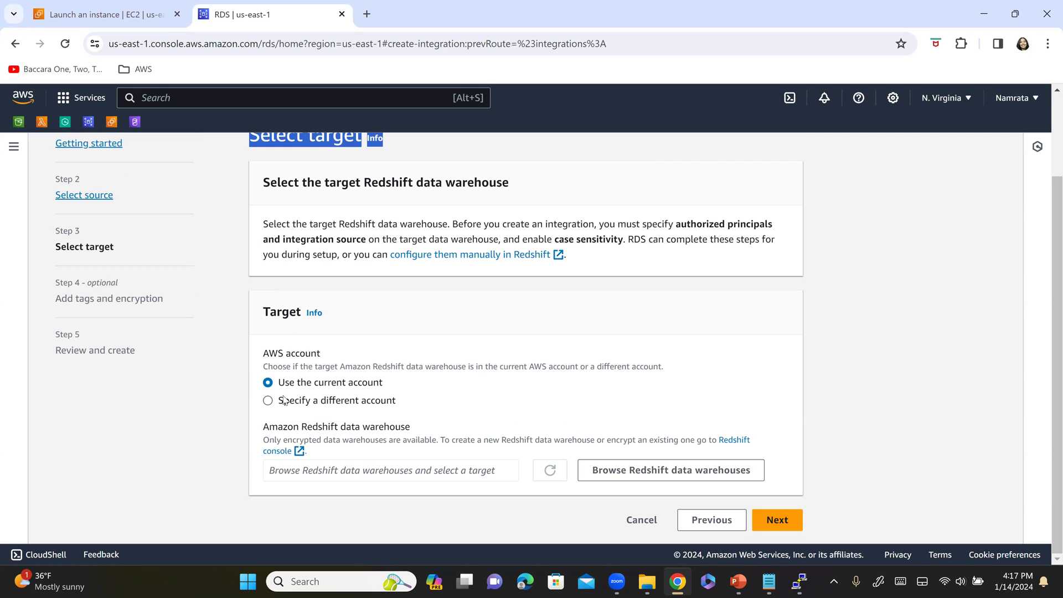
key("alt+Tab")
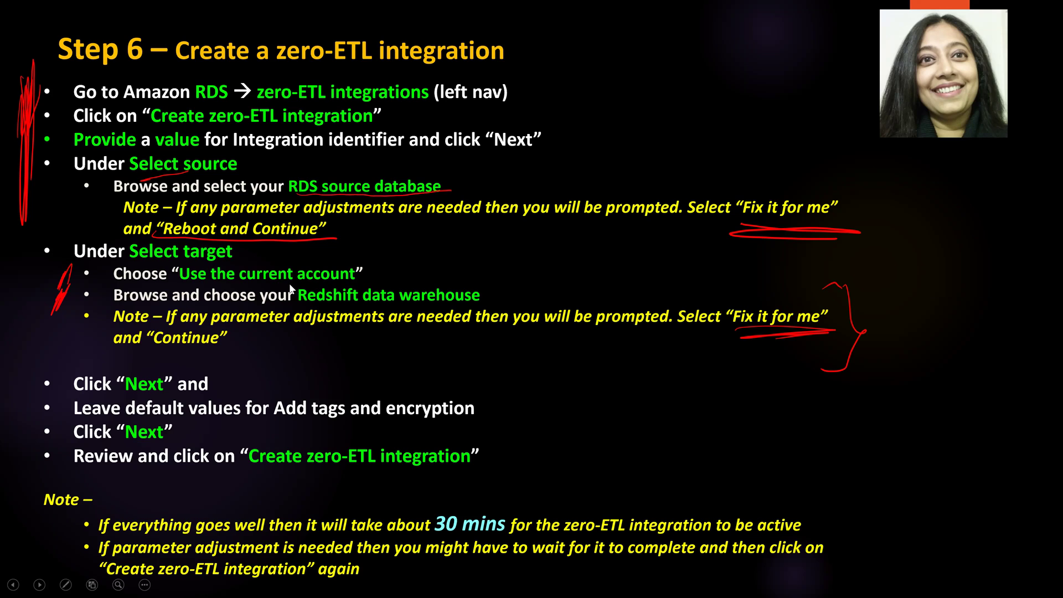
key("alt+Tab")
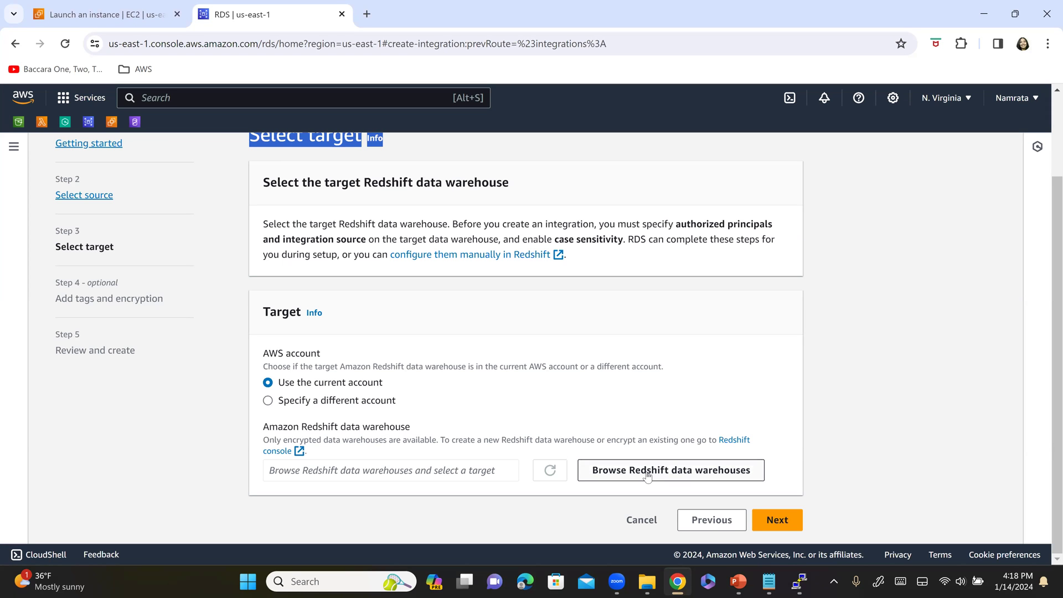
left_click(647, 474)
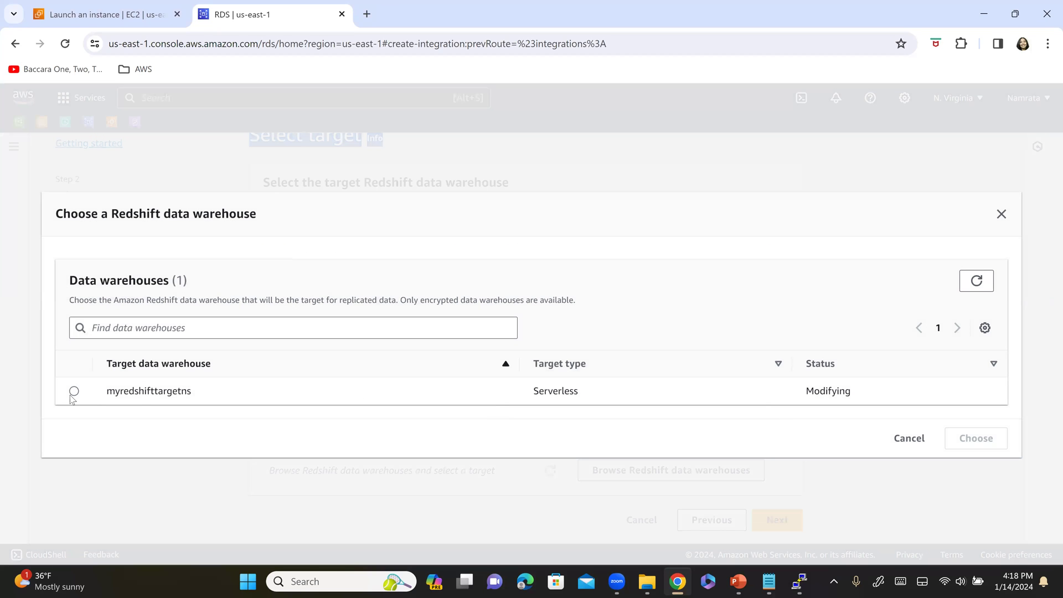
left_click(72, 394)
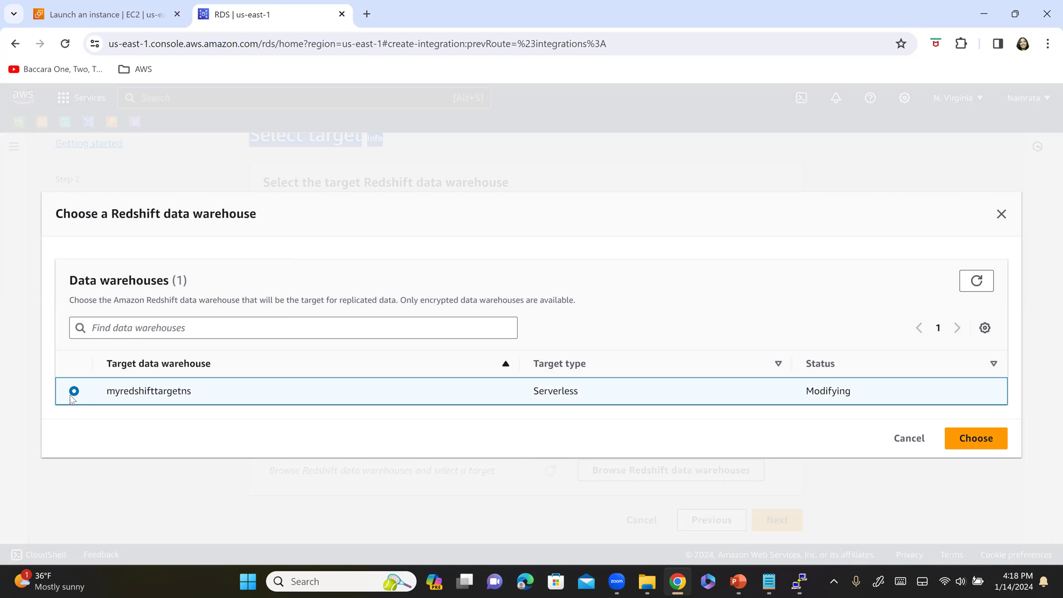
left_click(978, 439)
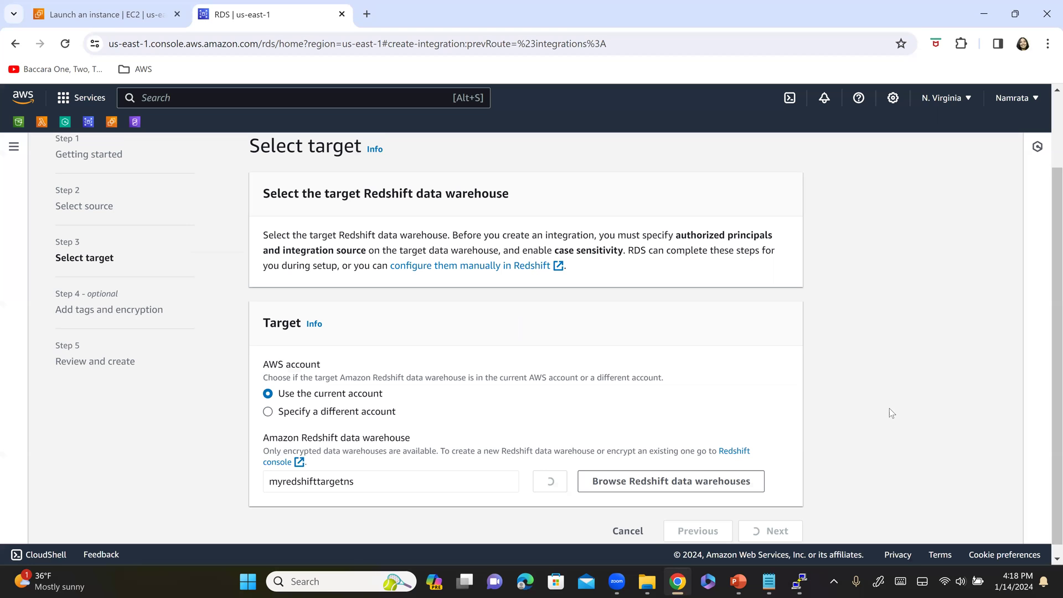
scroll(886, 413, "down", 3)
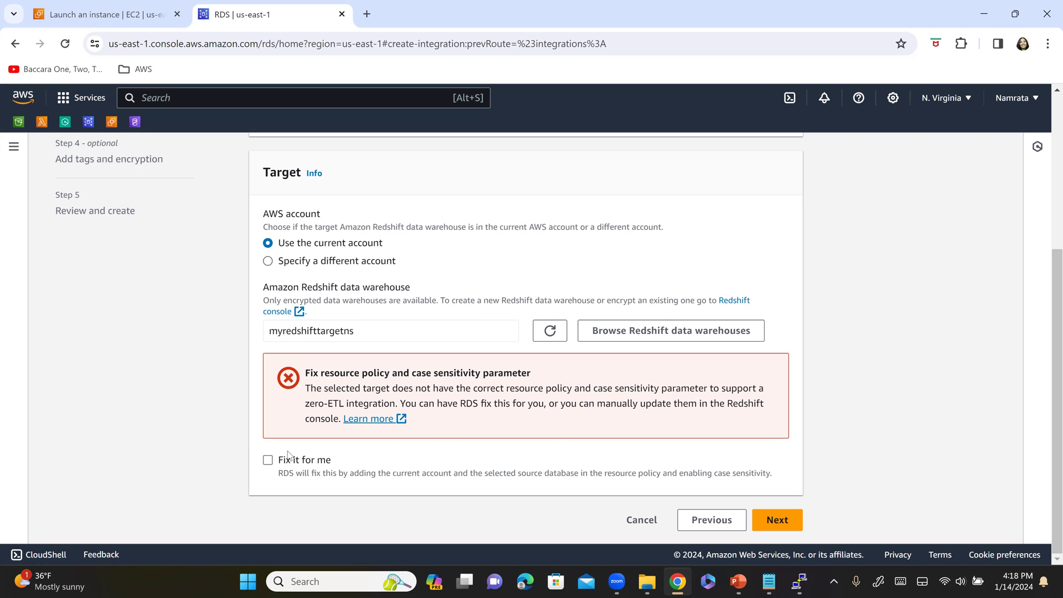
- Let RDS fix the target's resource policy and case sensitivity, then continue
left_click(269, 460)
key("alt+Tab")
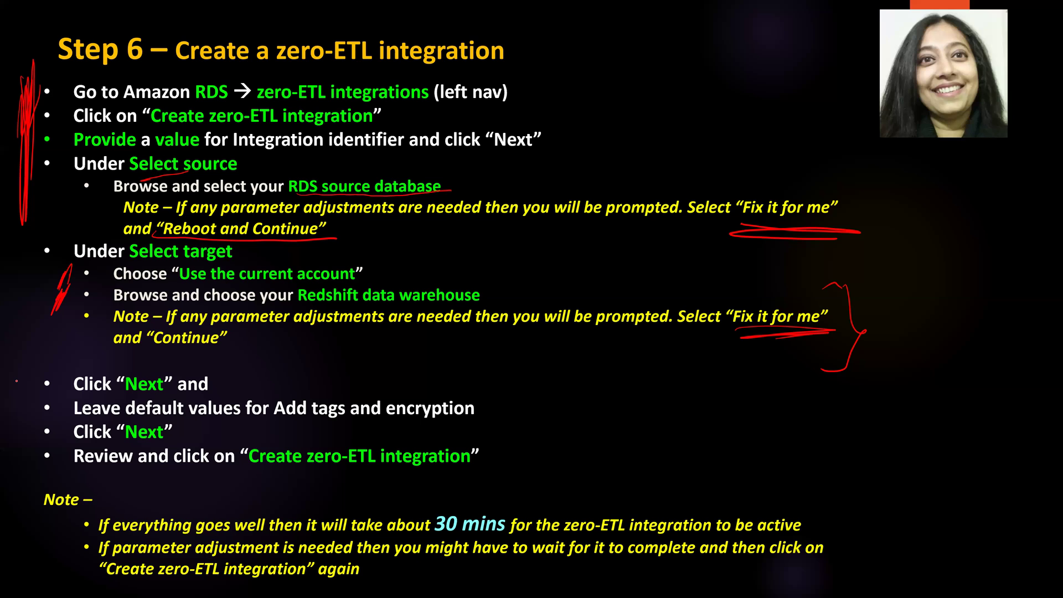
left_click_drag(34, 224, 17, 346)
left_click_drag(10, 393, 77, 347)
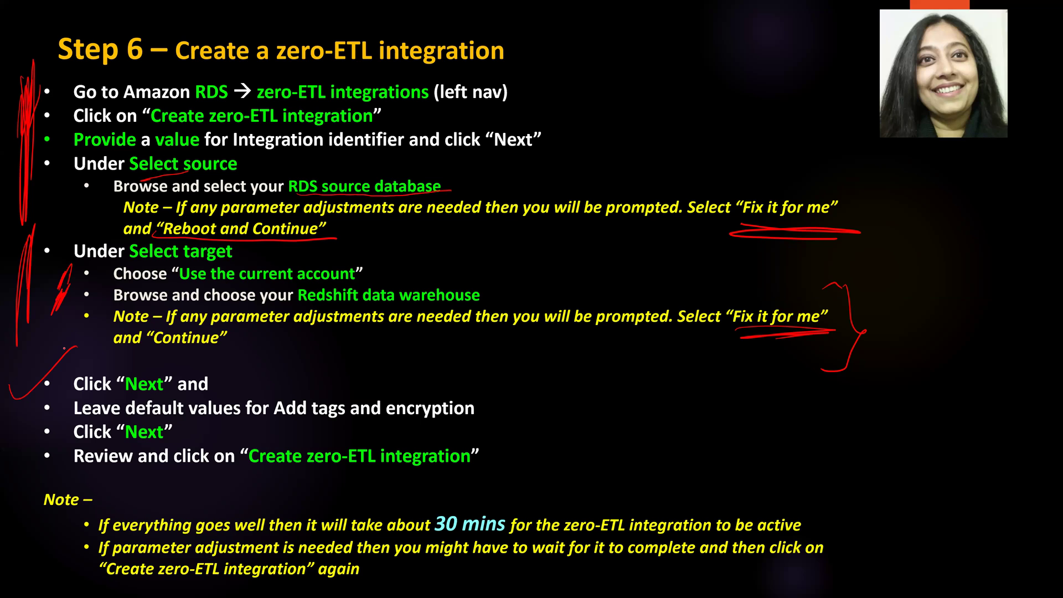
key("alt+Tab")
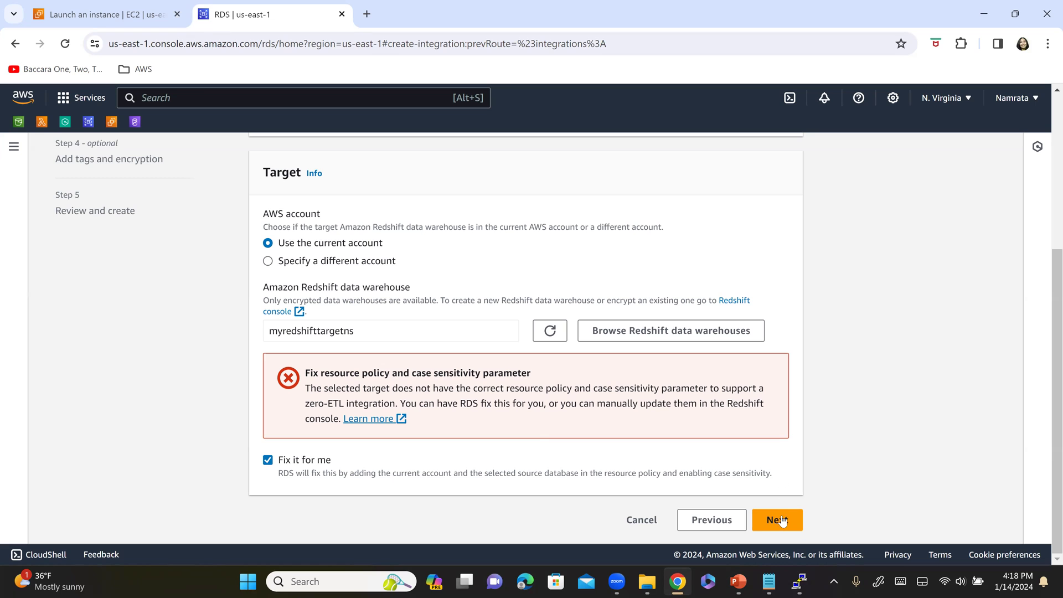
left_click(782, 521)
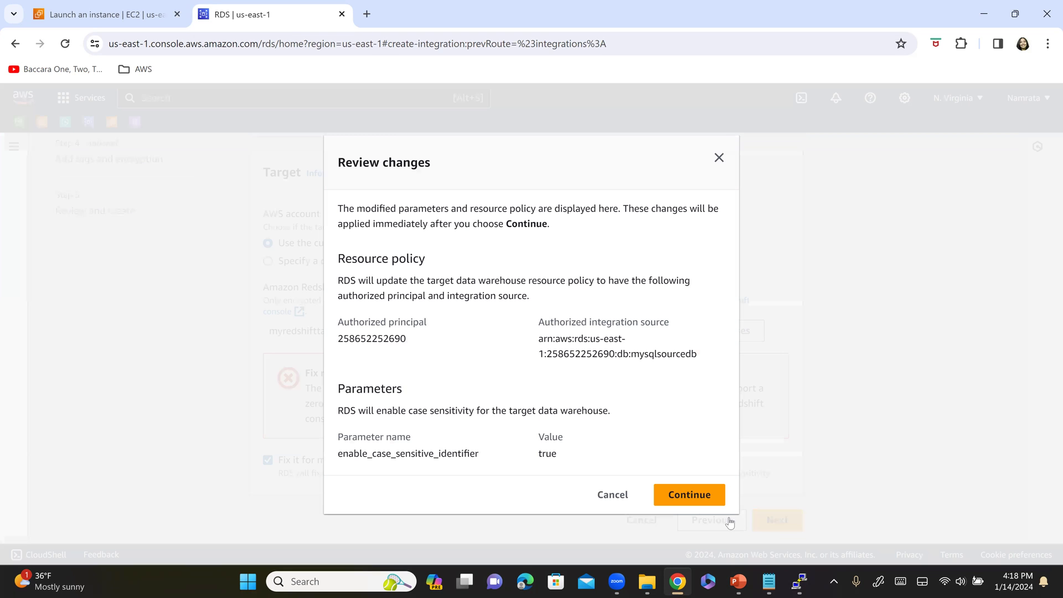
left_click(699, 502)
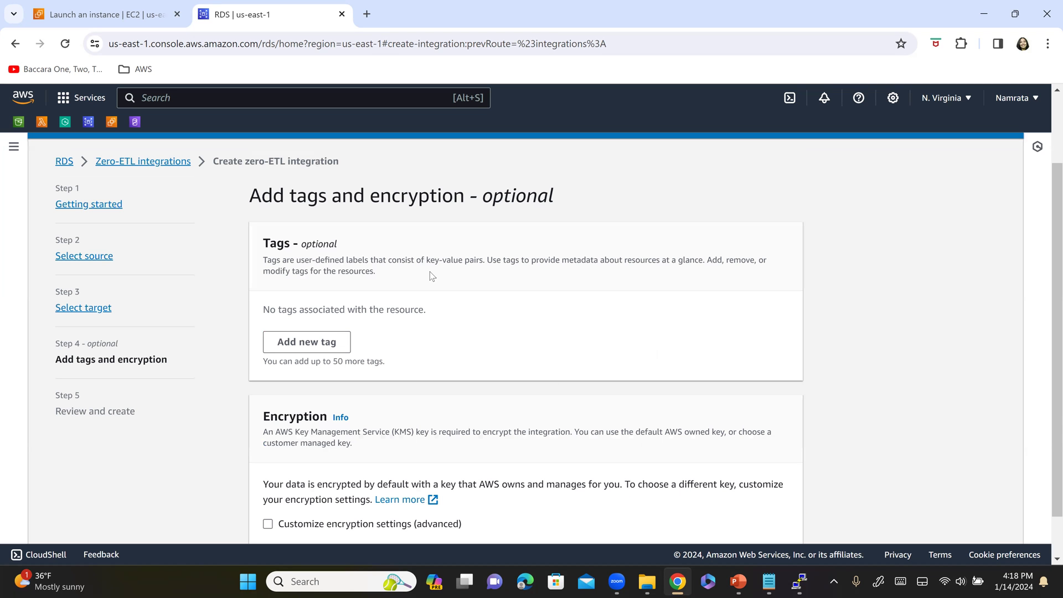
- Check off default tags and encryption and underline Create zero-ETL integration on the slide
scroll(422, 322, "down", 2)
key("alt+Tab")
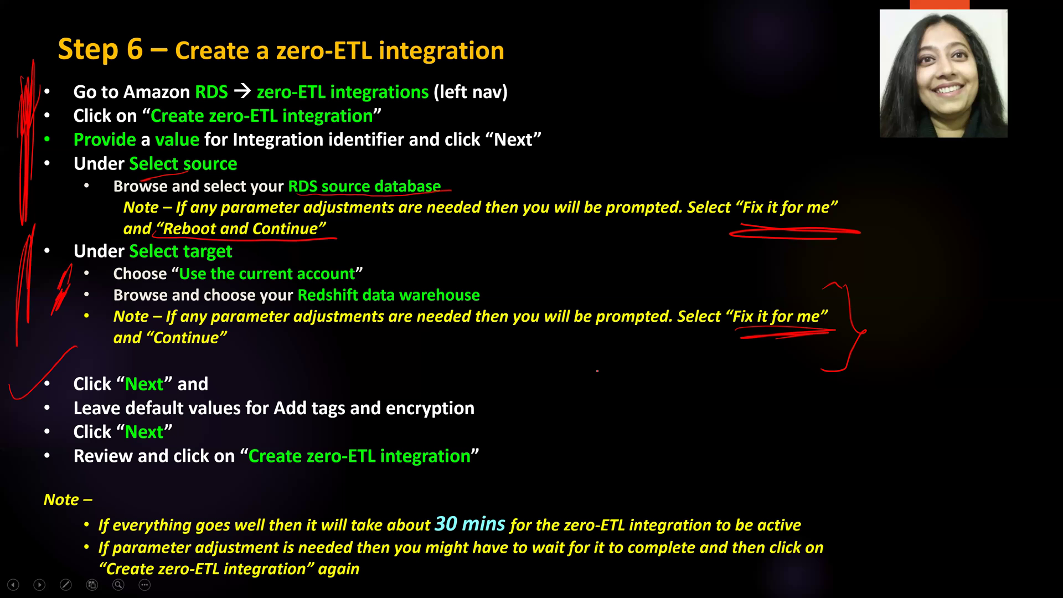
left_click_drag(491, 409, 597, 372)
mouse_move(22, 455)
left_mouse_down()
mouse_move(51, 415)
mouse_move(13, 473)
left_mouse_up()
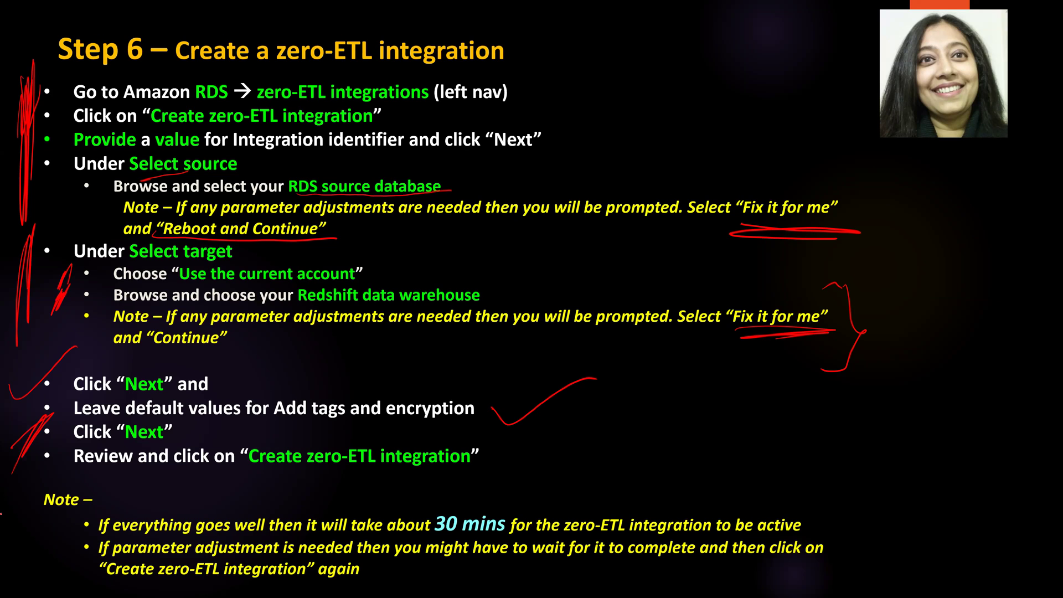
left_click_drag(249, 466, 526, 475)
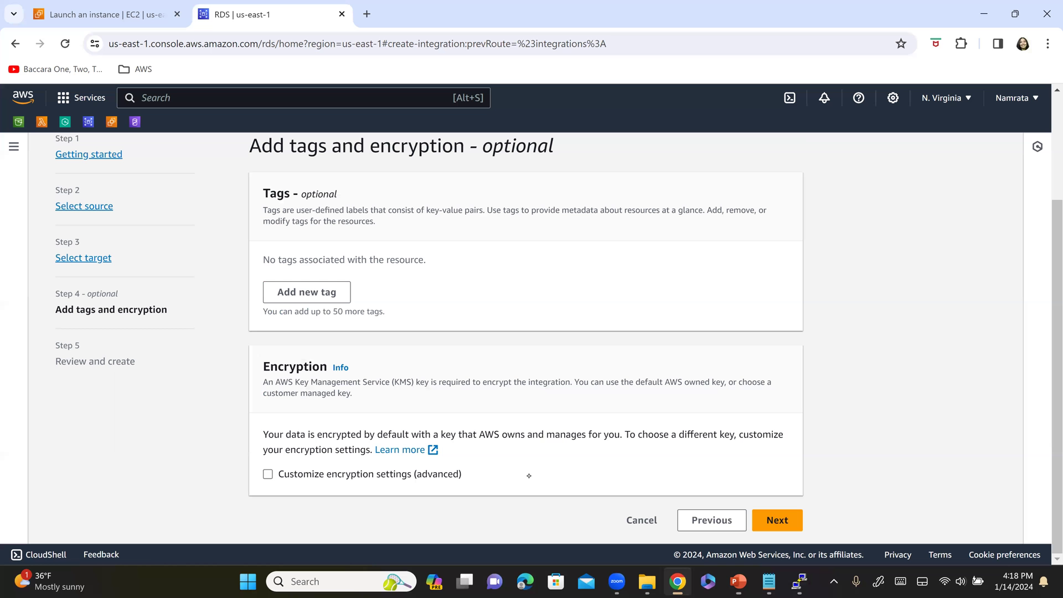
- Keep default tags and encryption and review the integration summary
left_click(784, 524)
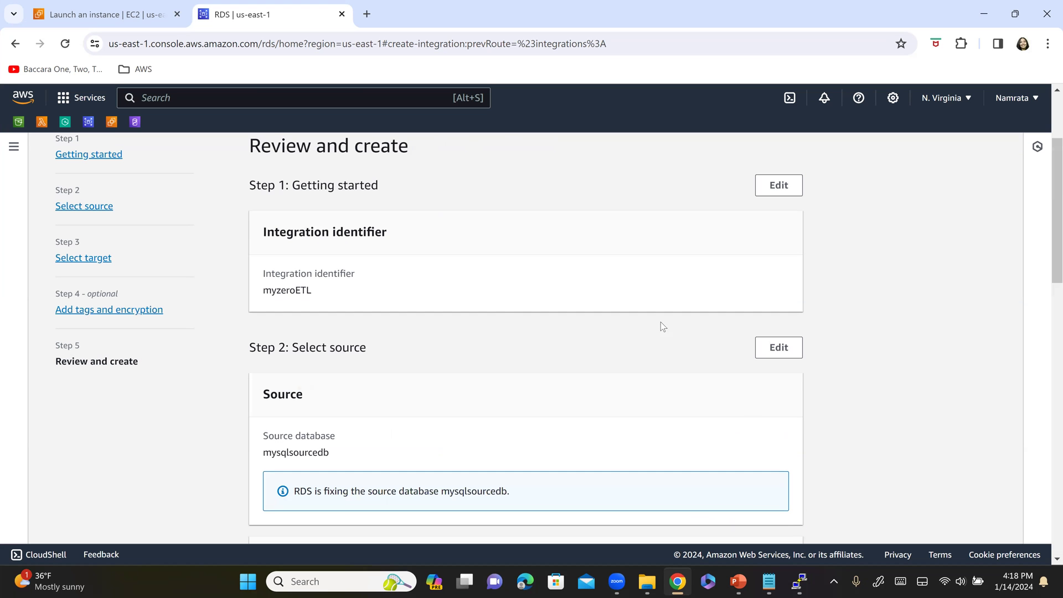
scroll(504, 340, "down", 5)
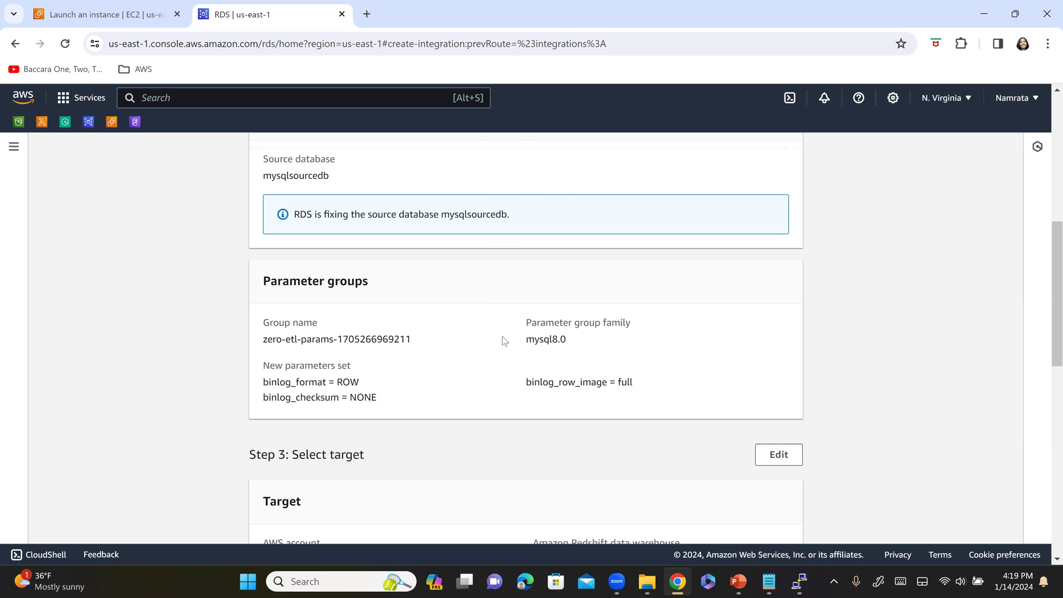
scroll(504, 340, "down", 3)
scroll(504, 340, "down", 3)
scroll(504, 340, "up", 4)
scroll(427, 325, "up", 4)
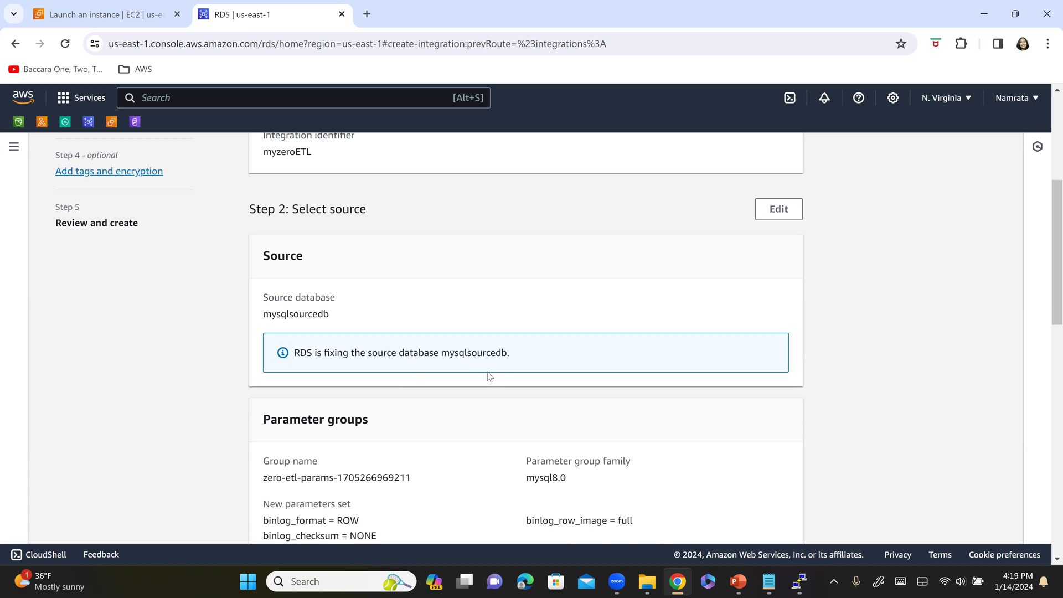
scroll(489, 379, "down", 3)
scroll(487, 380, "down", 3)
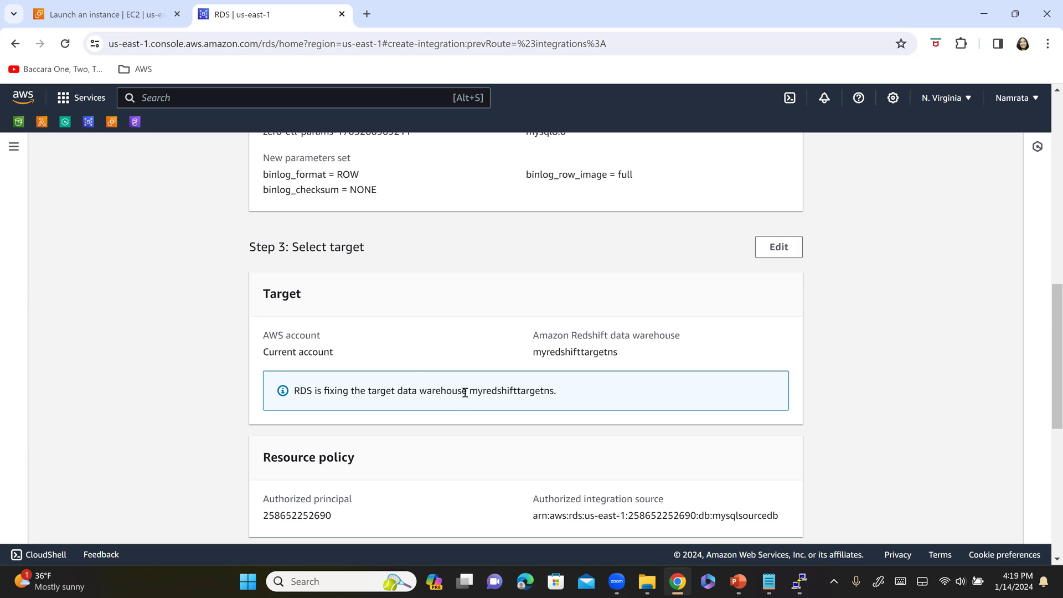
- Highlight myredshifttargetns in the fixing notice and submit the integration
left_click_drag(470, 391, 554, 391)
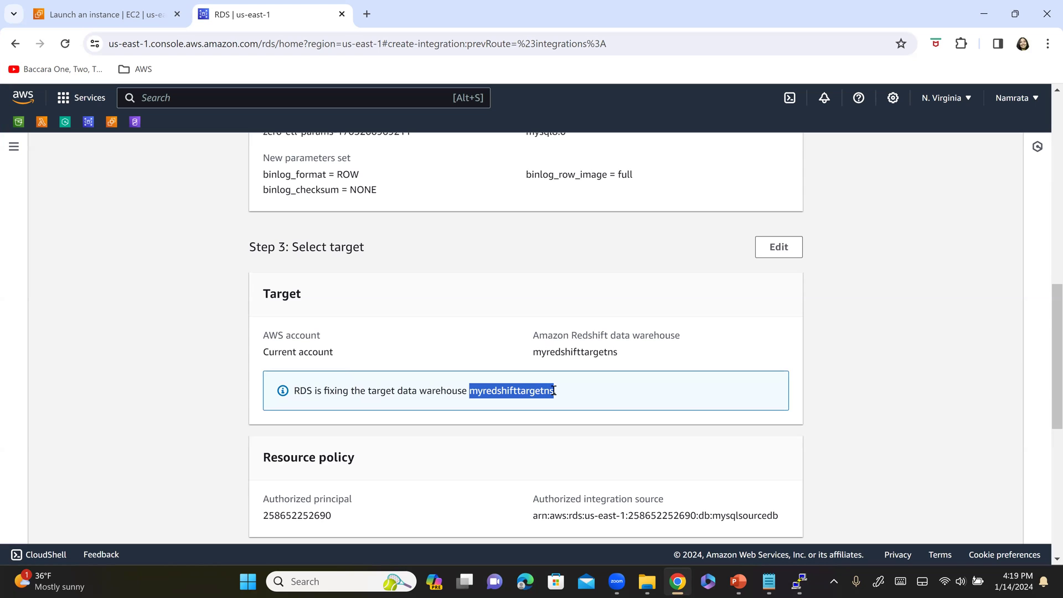
scroll(517, 399, "down", 7)
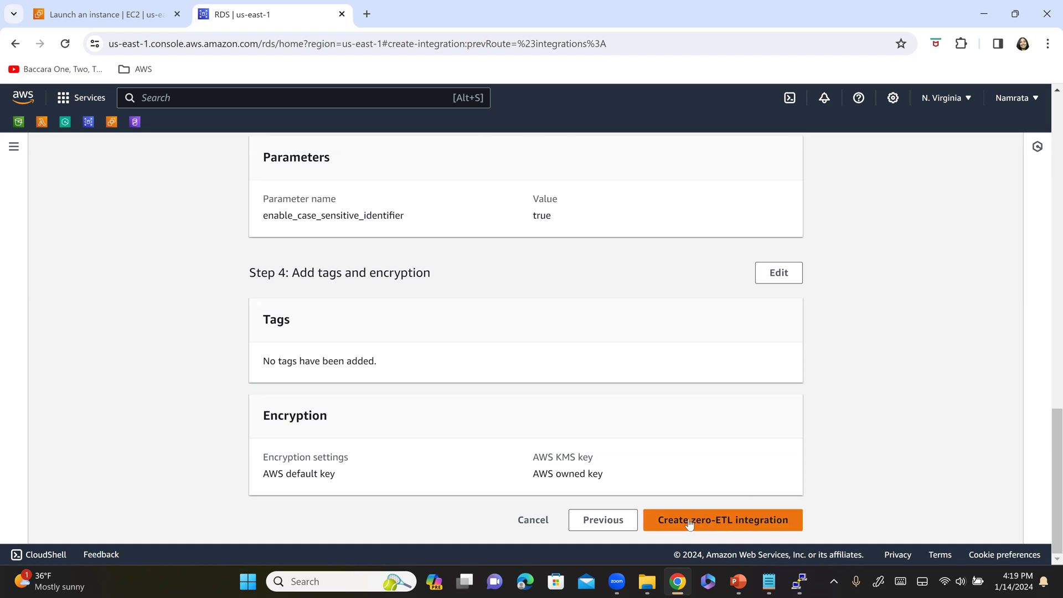
left_click(723, 521)
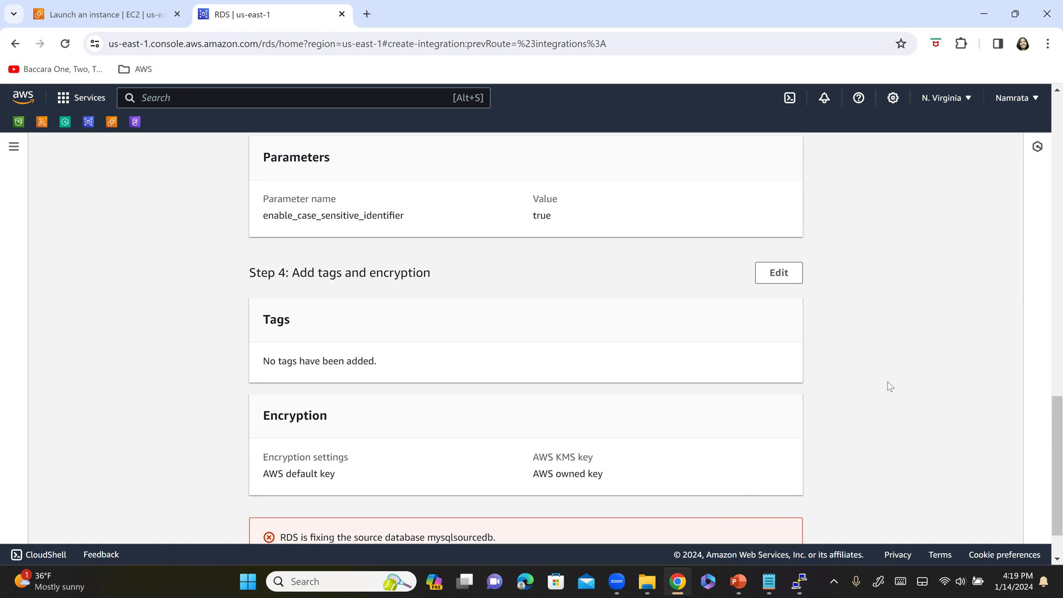
scroll(633, 441, "down", 2)
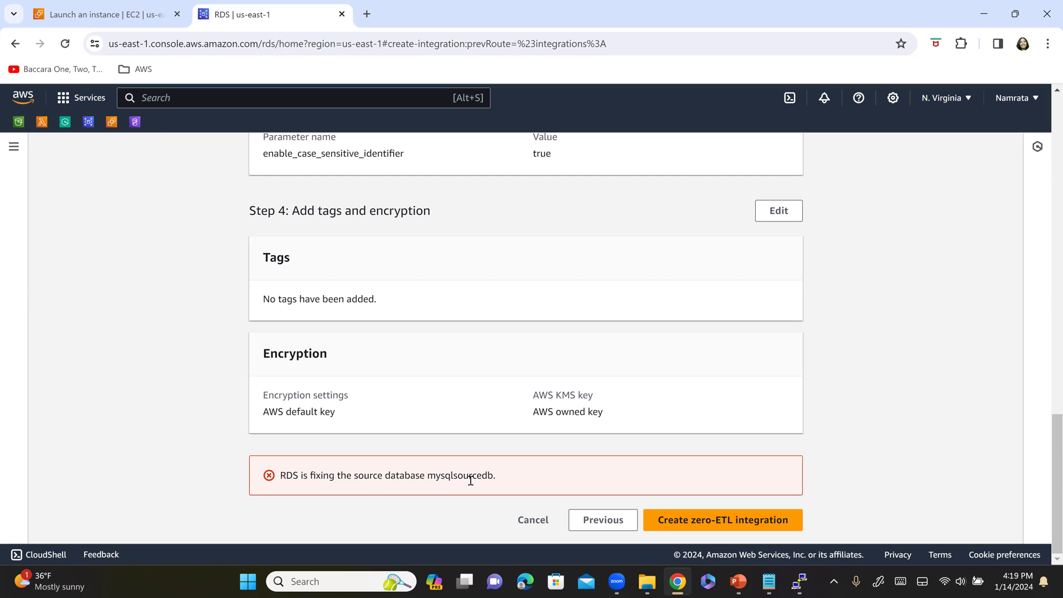
scroll(522, 386, "up", 20)
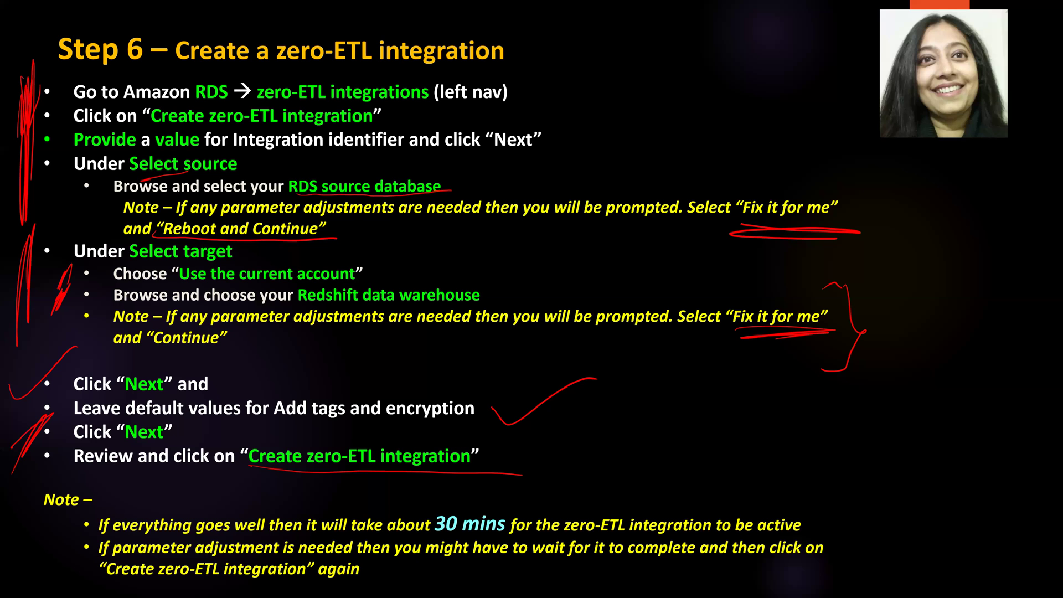
- Underline and circle the note about waiting, then clicking Create zero-ETL integration again
left_click_drag(830, 573, 853, 533)
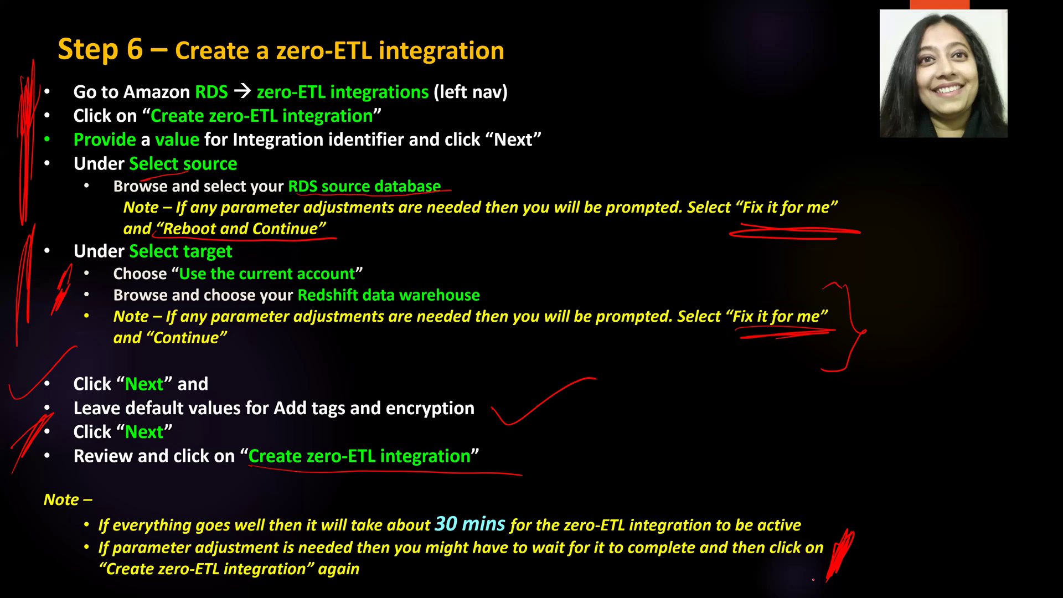
left_click_drag(53, 535, 67, 567)
left_click_drag(281, 558, 175, 565)
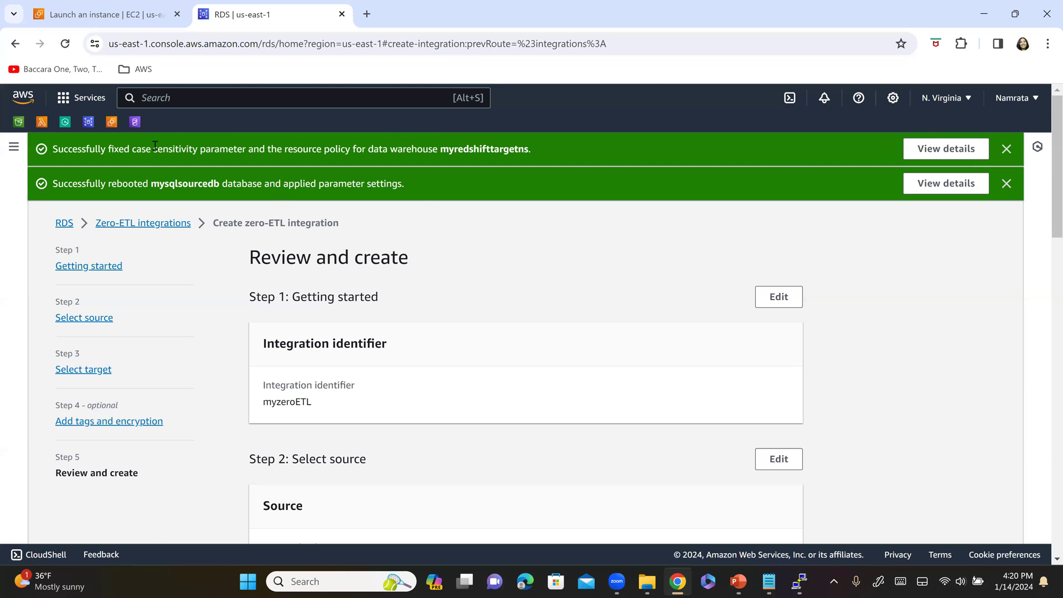
- Highlight and dismiss the warehouse-fix and database-reboot success banners
left_click_drag(146, 150, 303, 180)
left_click_drag(111, 183, 219, 182)
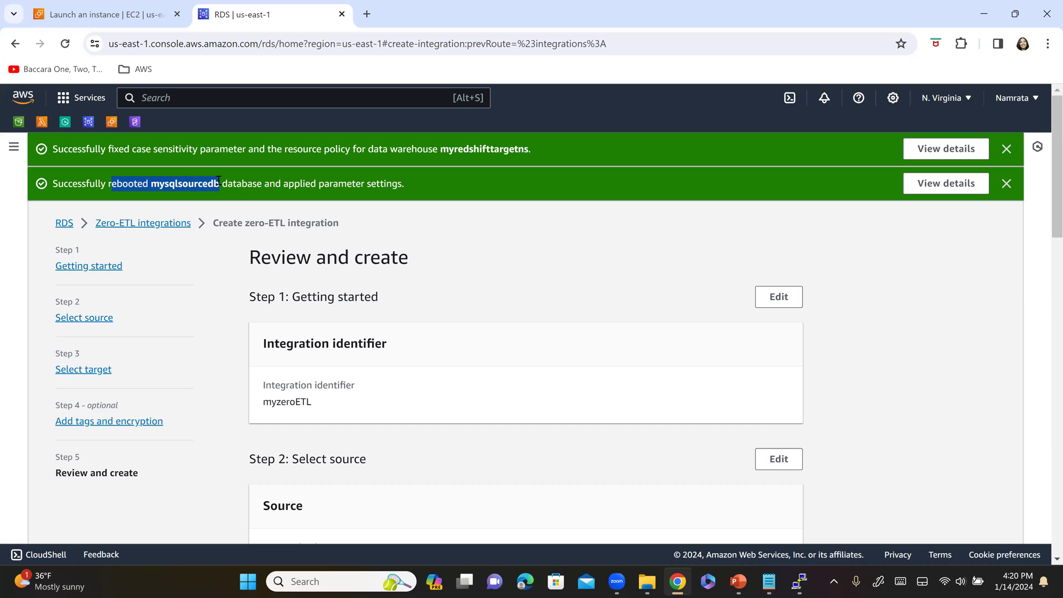
left_click_drag(218, 181, 426, 197)
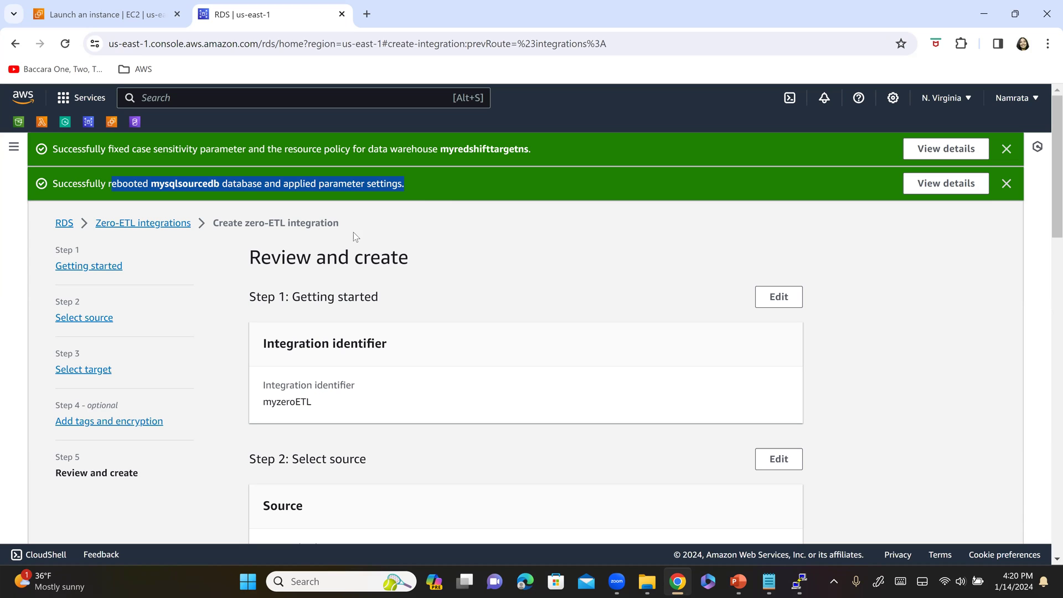
left_click(1007, 184)
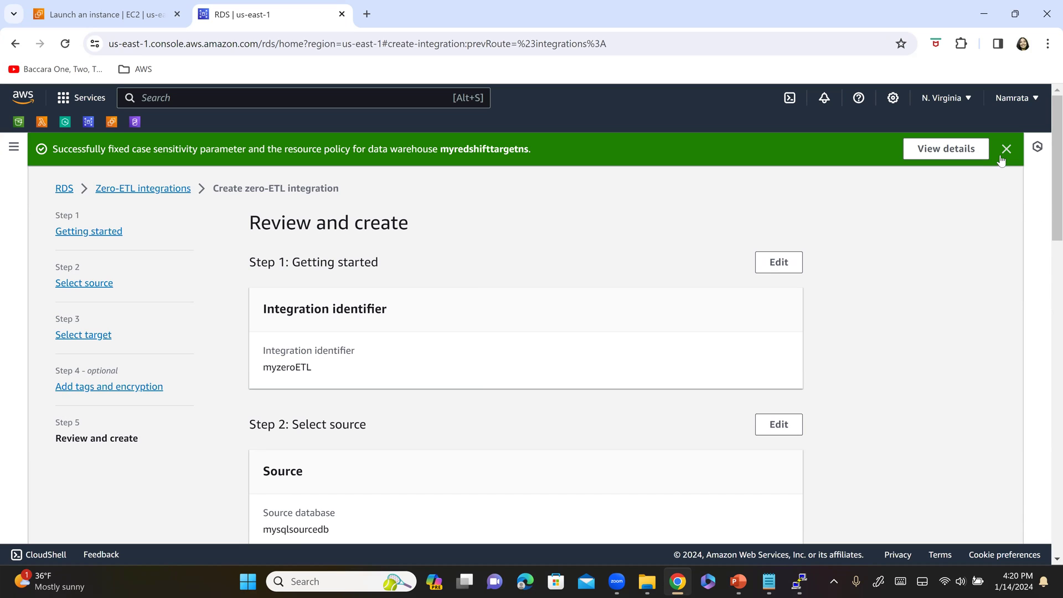
left_click(1005, 150)
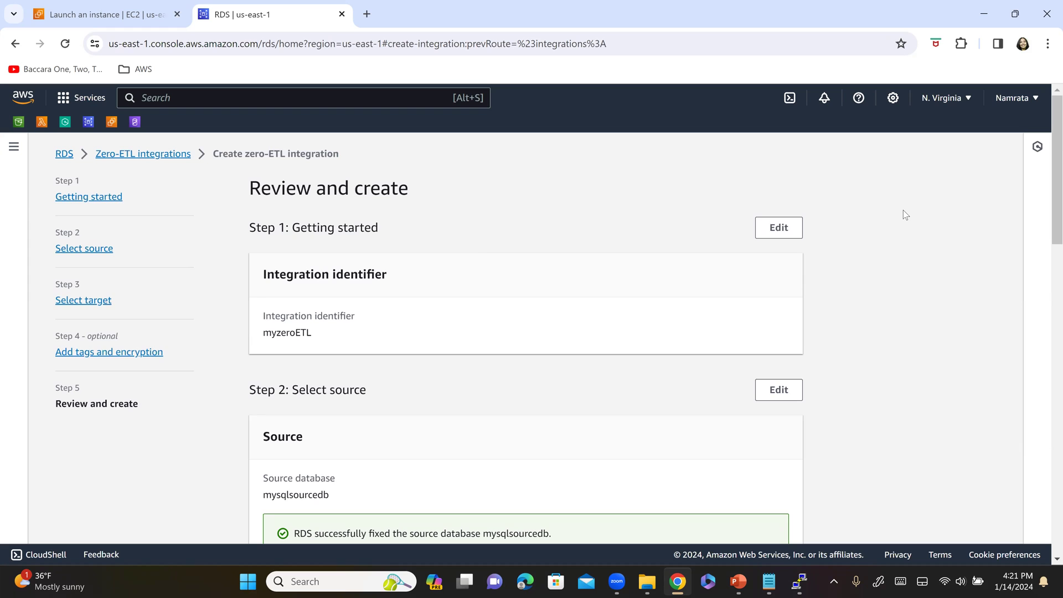
- Submit the myzeroETL integration with Create zero-ETL integration
scroll(904, 215, "down", 9)
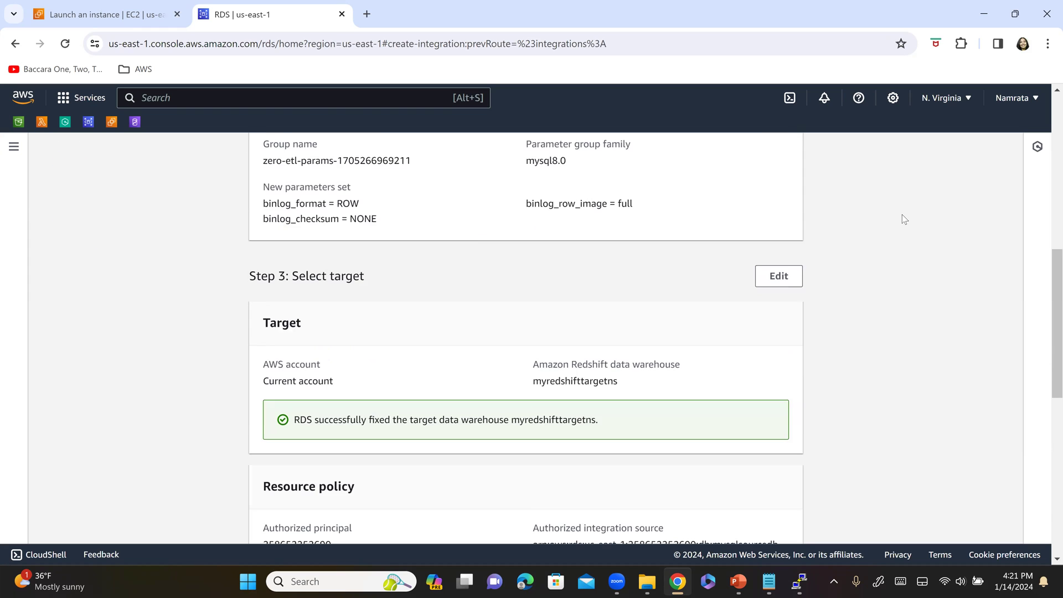
scroll(902, 218, "down", 9)
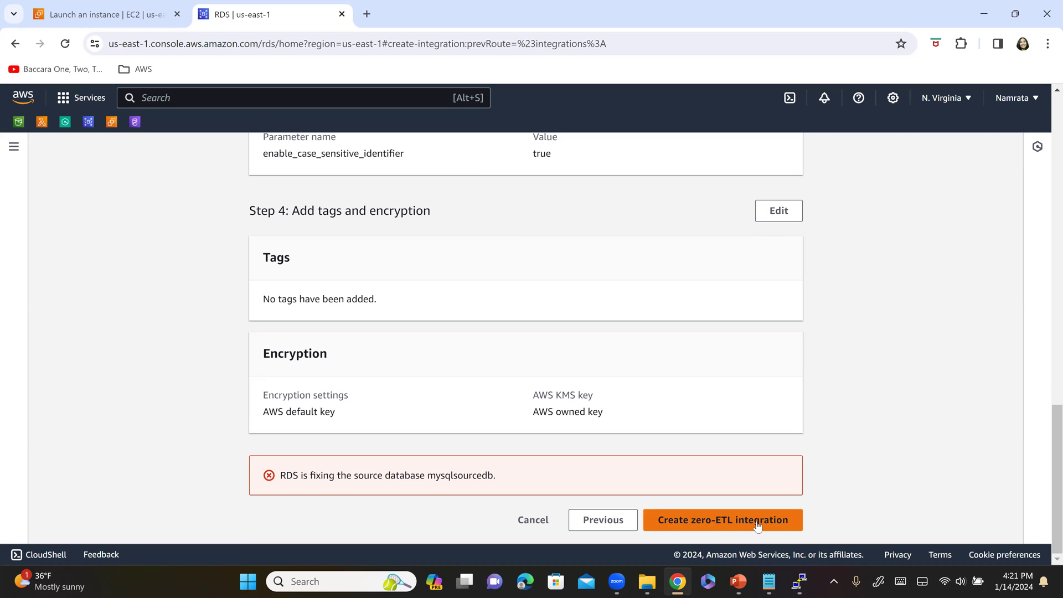
left_click(758, 525)
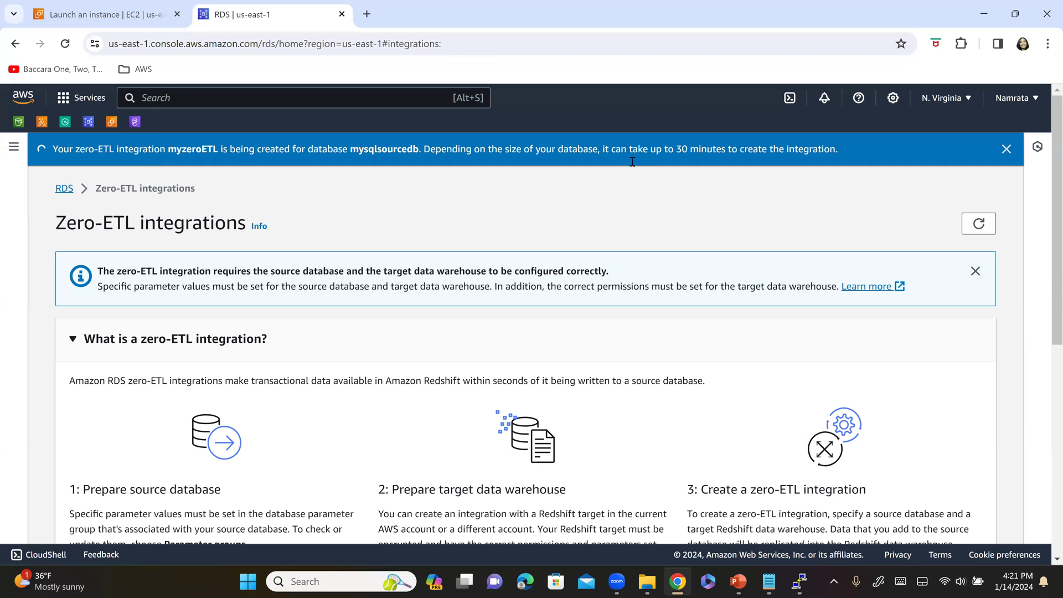
- Track myzeroETL from Creating until its status reads Active, dismissing the success banner
left_click_drag(672, 149, 840, 151)
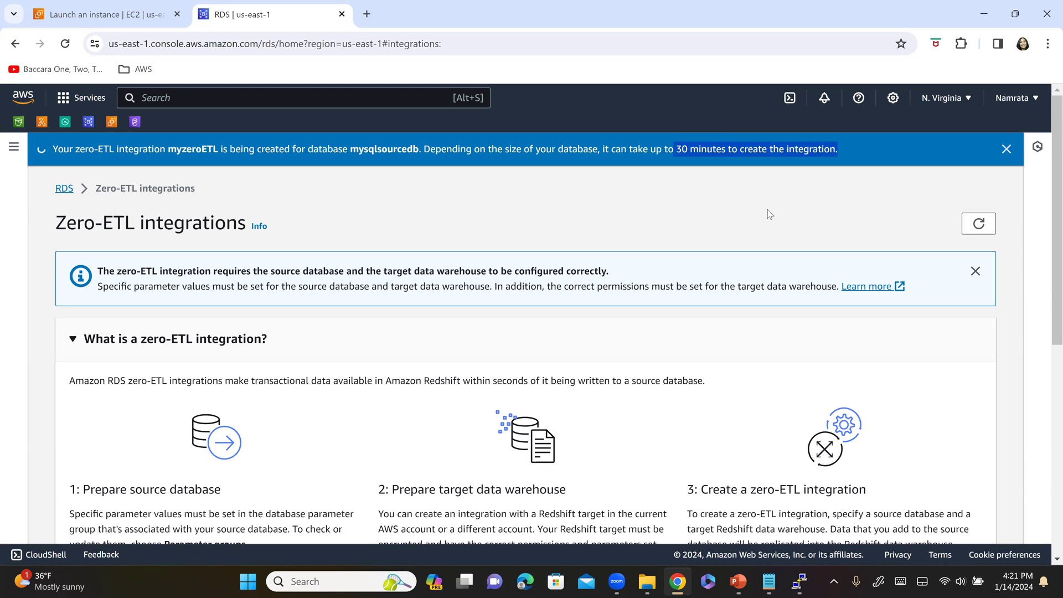
scroll(759, 221, "down", 7)
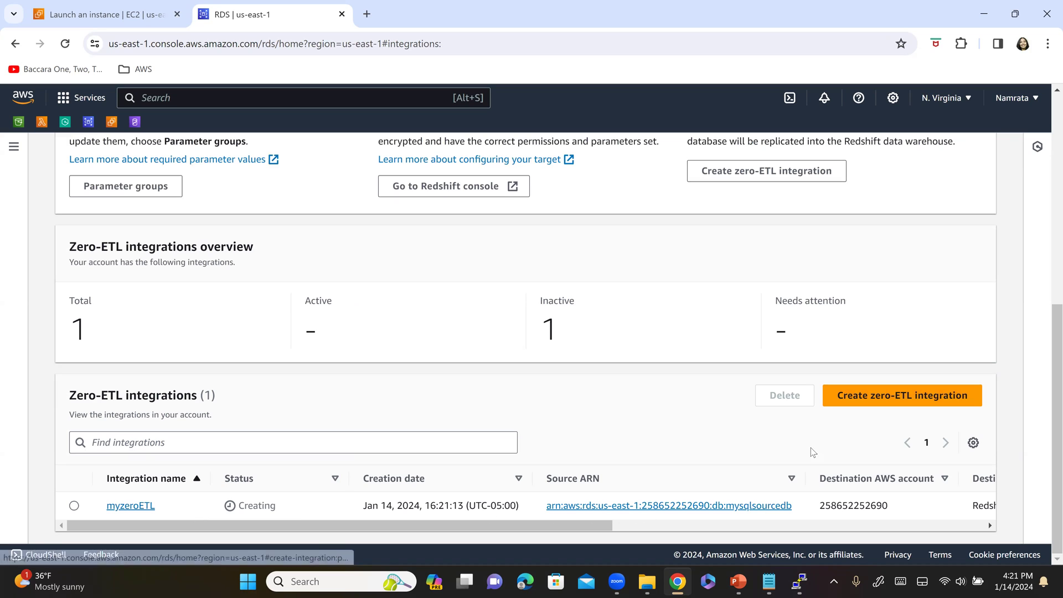
left_click(72, 507)
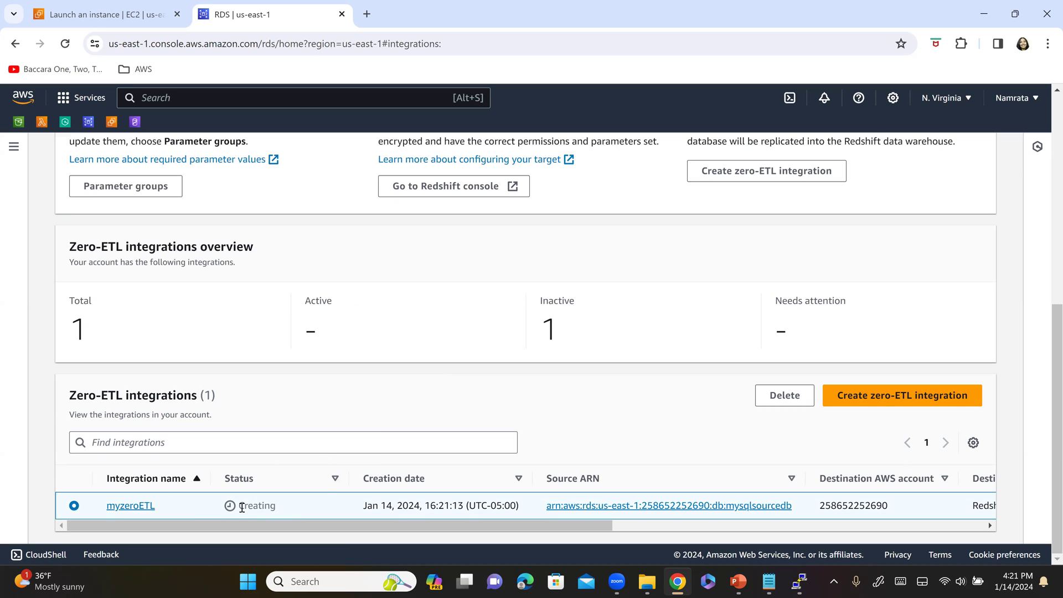
left_click_drag(242, 507, 290, 505)
scroll(392, 397, "up", 5)
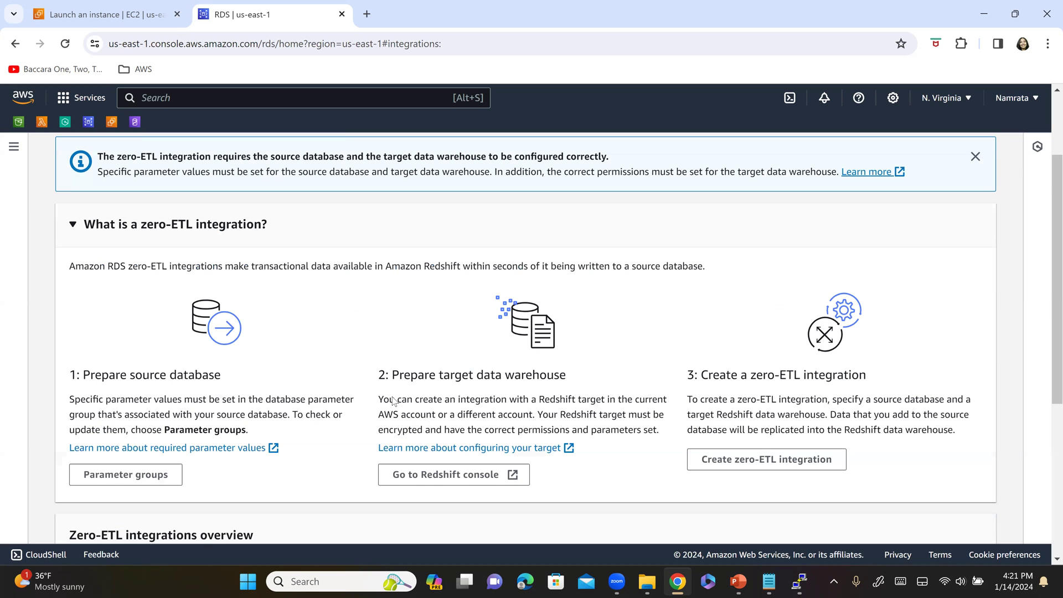
scroll(392, 400, "up", 2)
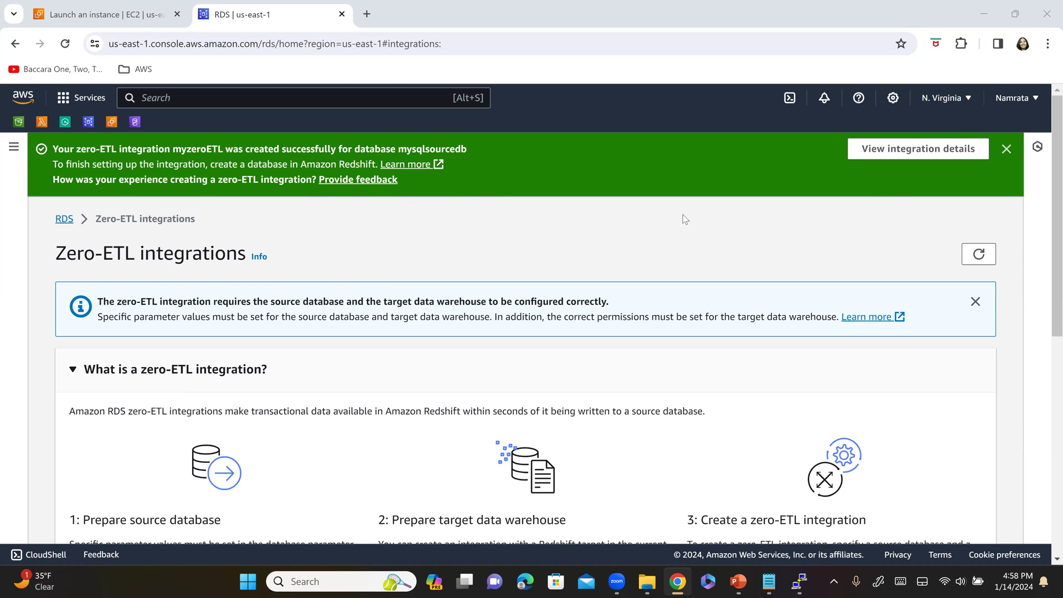
left_click(1007, 151)
scroll(802, 260, "down", 5)
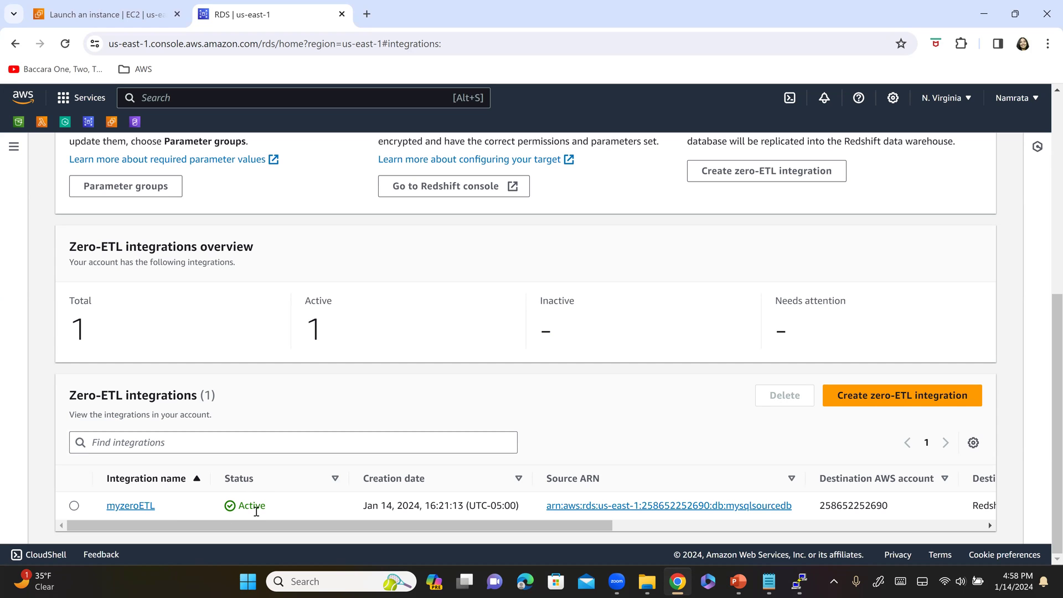
key("alt+Tab")
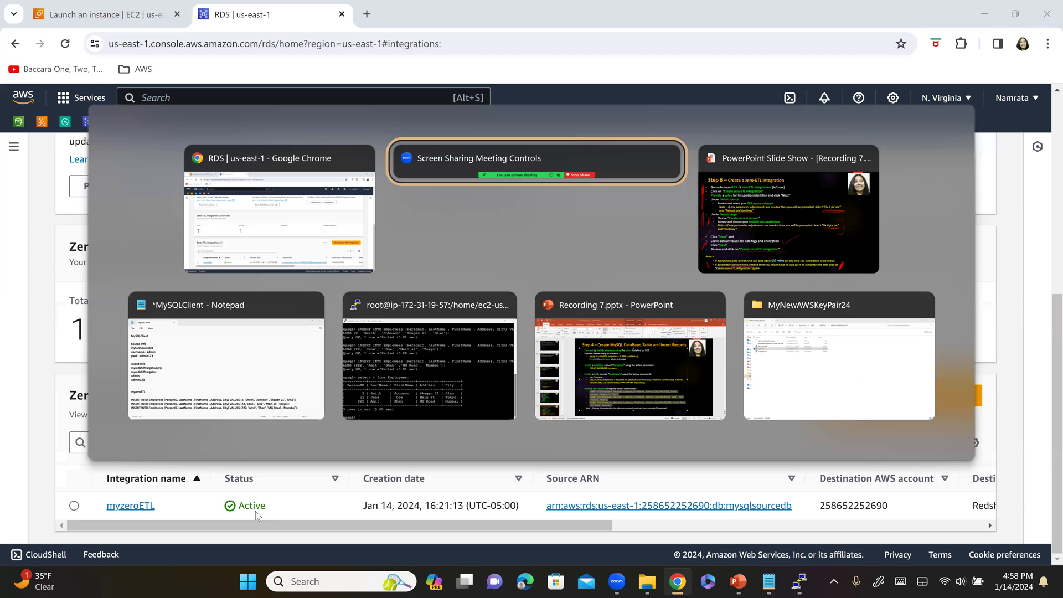
- Mark up the Step 6 slide and advance to Step 7 Create Target Database
key("alt+Tab")
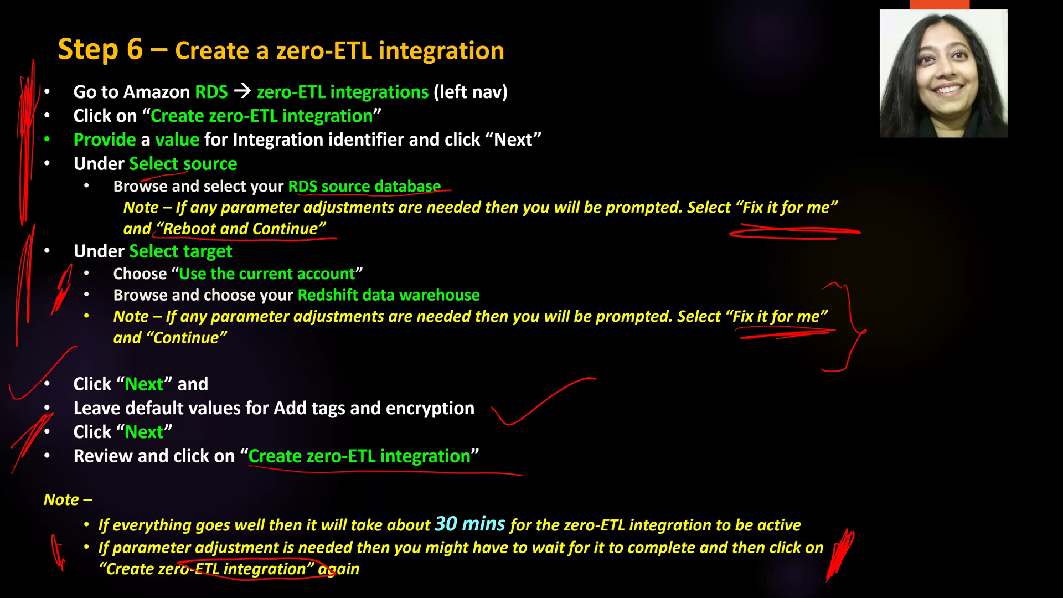
left_click_drag(21, 48, 128, 9)
key("Right")
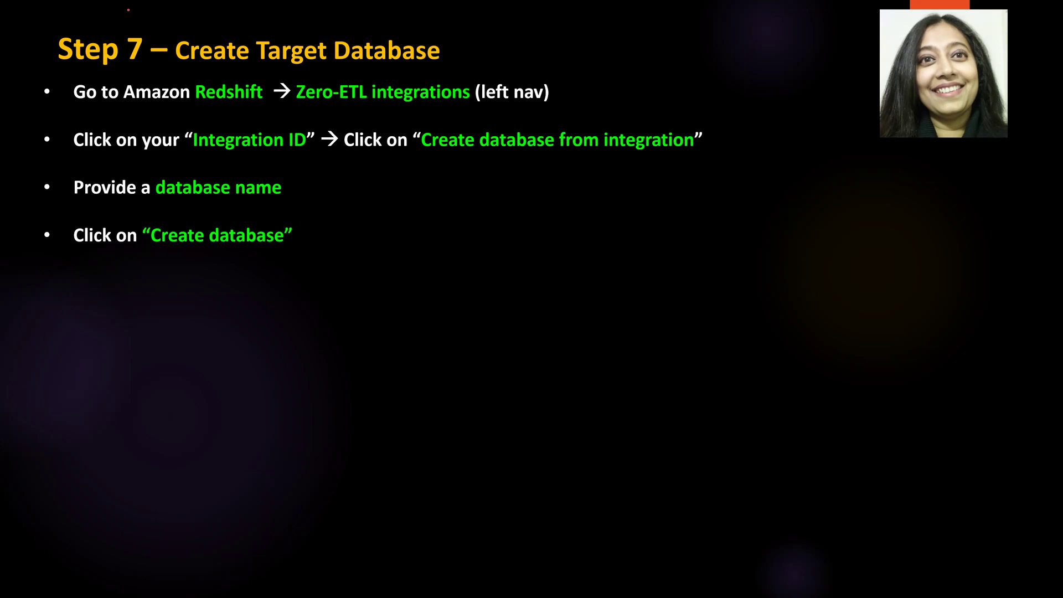
- Underline Redshift, Zero-ETL integrations and Create database from integration on the Step 7 slide
left_click_drag(210, 103, 284, 103)
left_click_drag(357, 113, 616, 106)
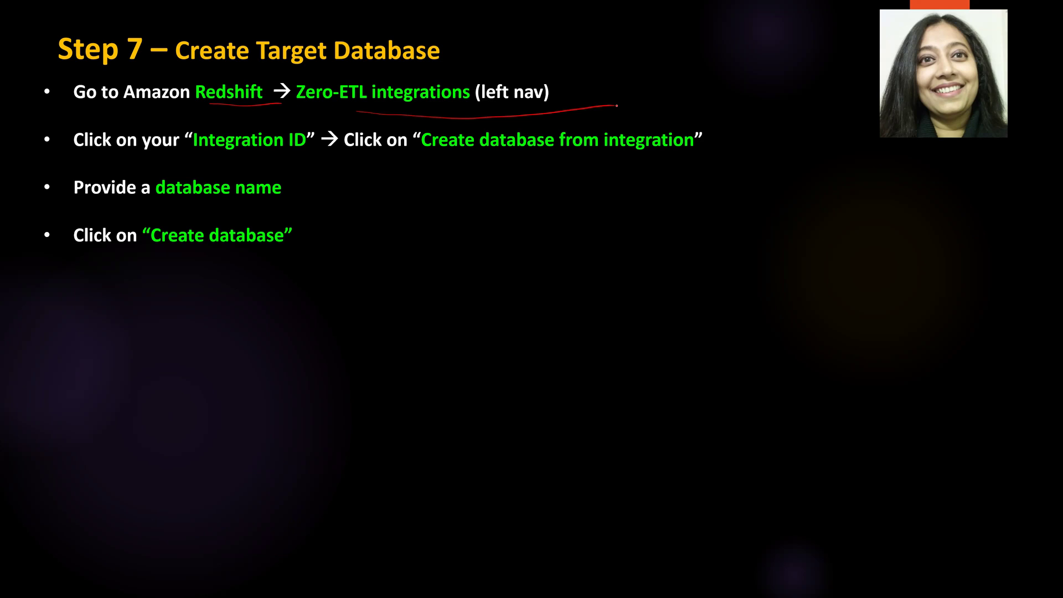
left_click_drag(235, 166, 320, 176)
mouse_move(437, 161)
left_mouse_down()
mouse_move(658, 166)
mouse_move(505, 187)
left_mouse_up()
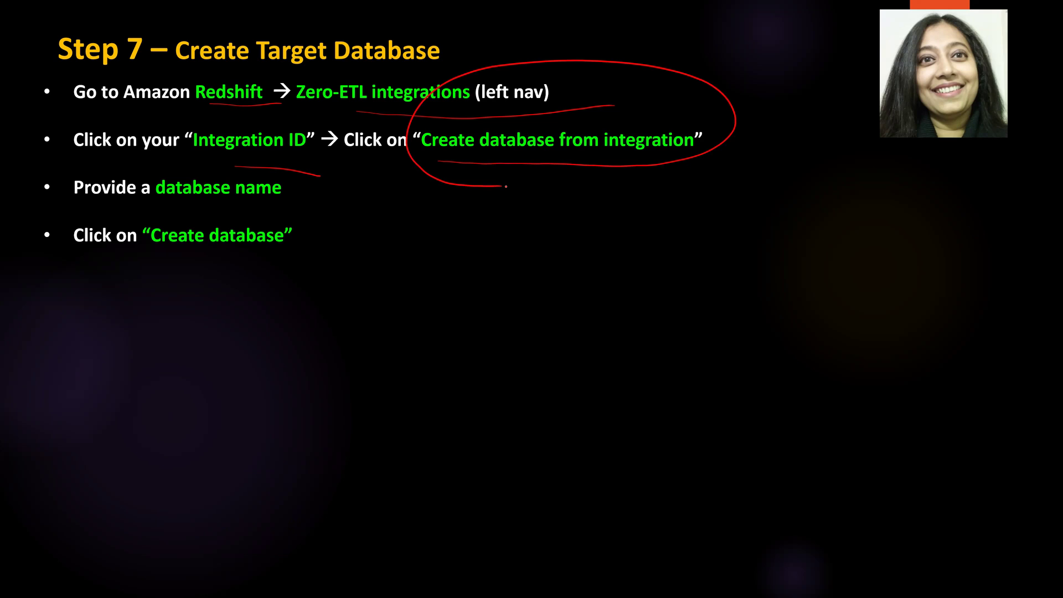
key("alt+Tab")
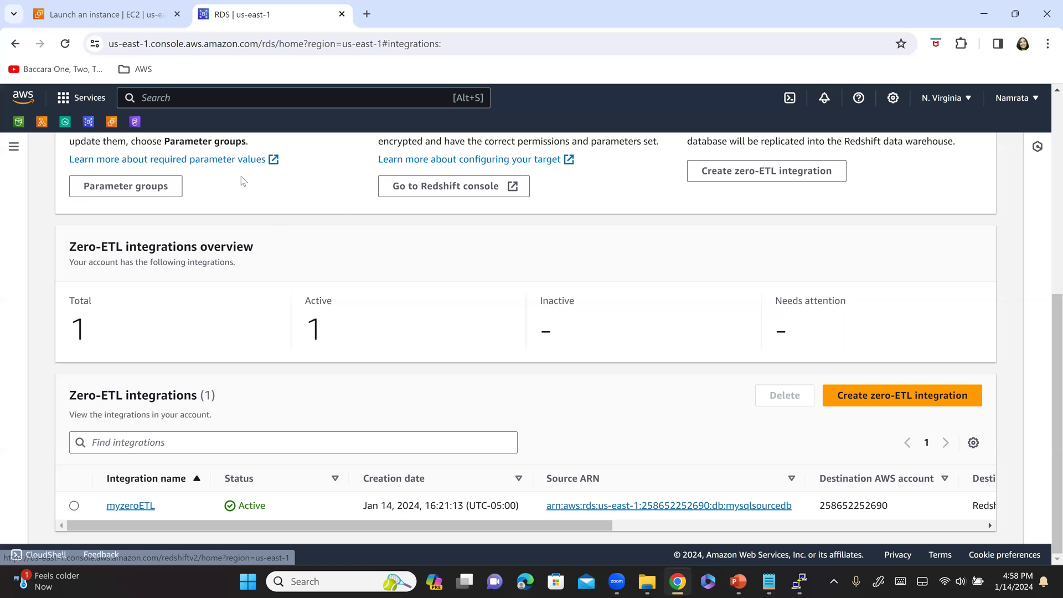
- In the Redshift console's Zero-ETL integrations page, open the active integration's details
left_click(137, 123)
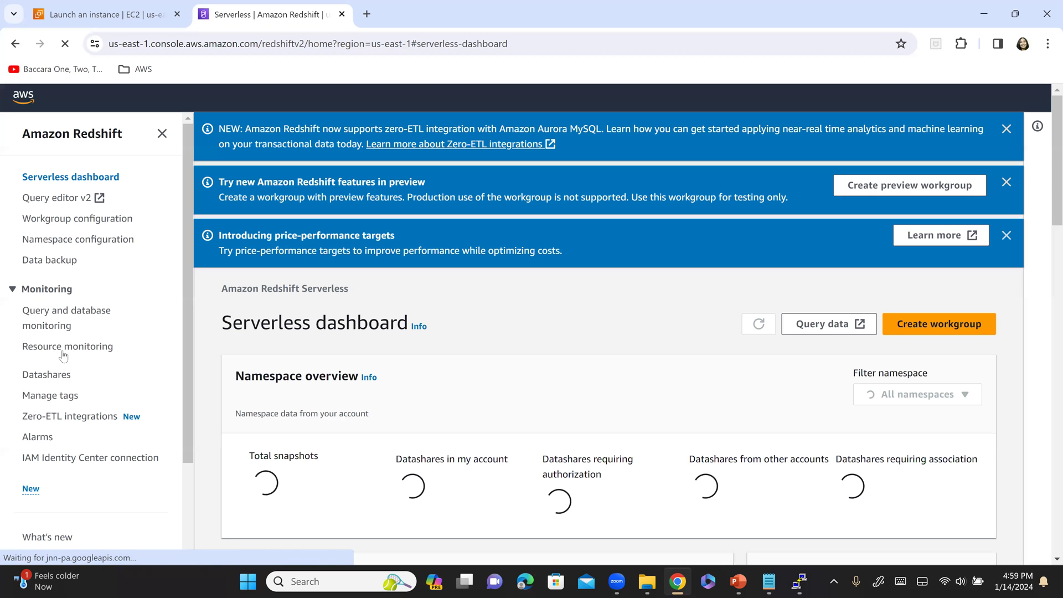
left_click(102, 418)
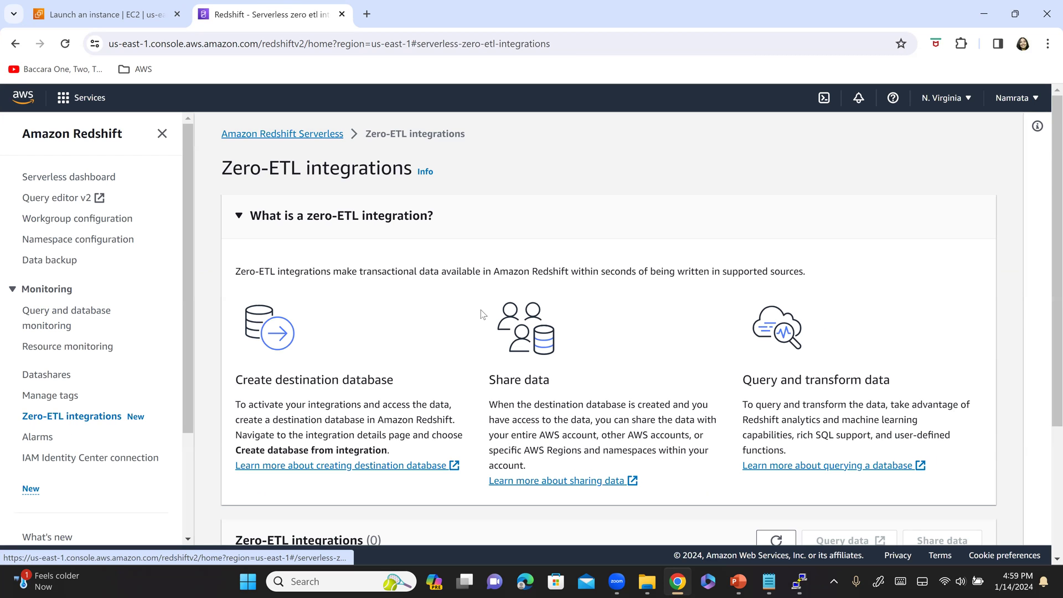
scroll(468, 324, "down", 3)
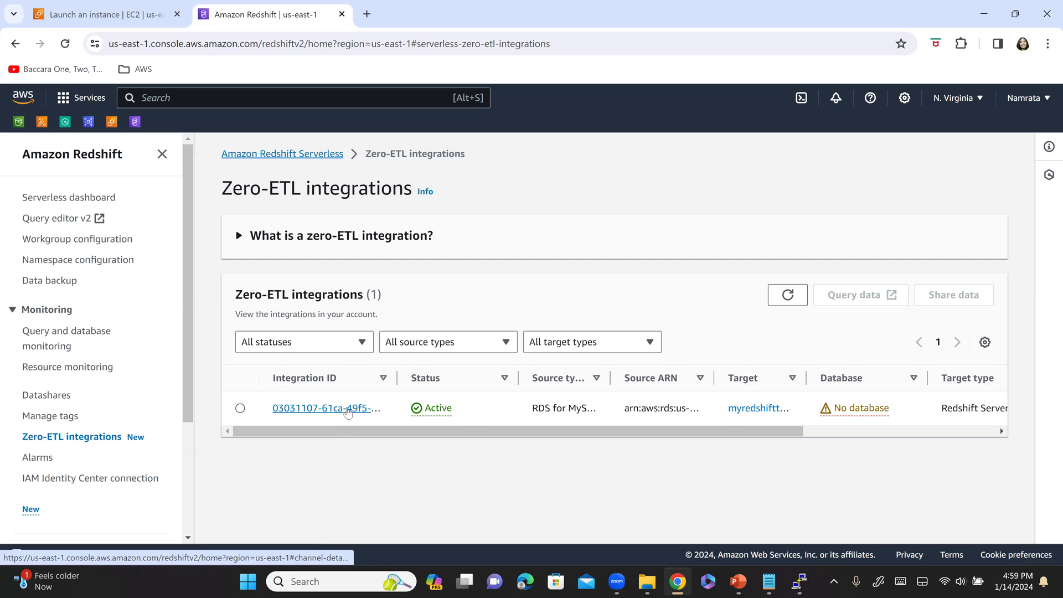
left_click(321, 410)
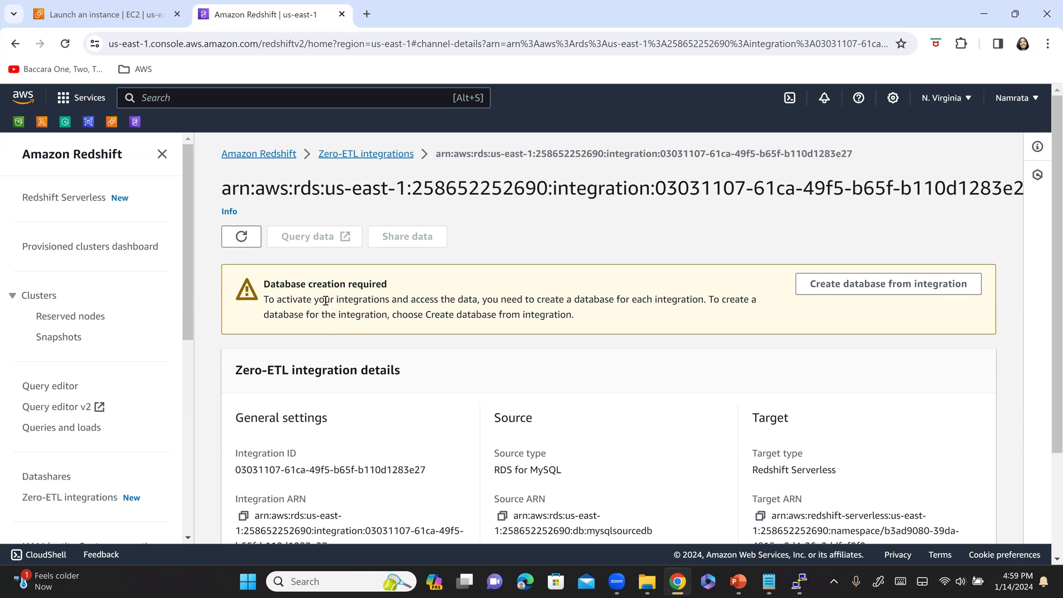
- Start a database from the integration, naming it myredshifttargetdb
key("alt+Tab")
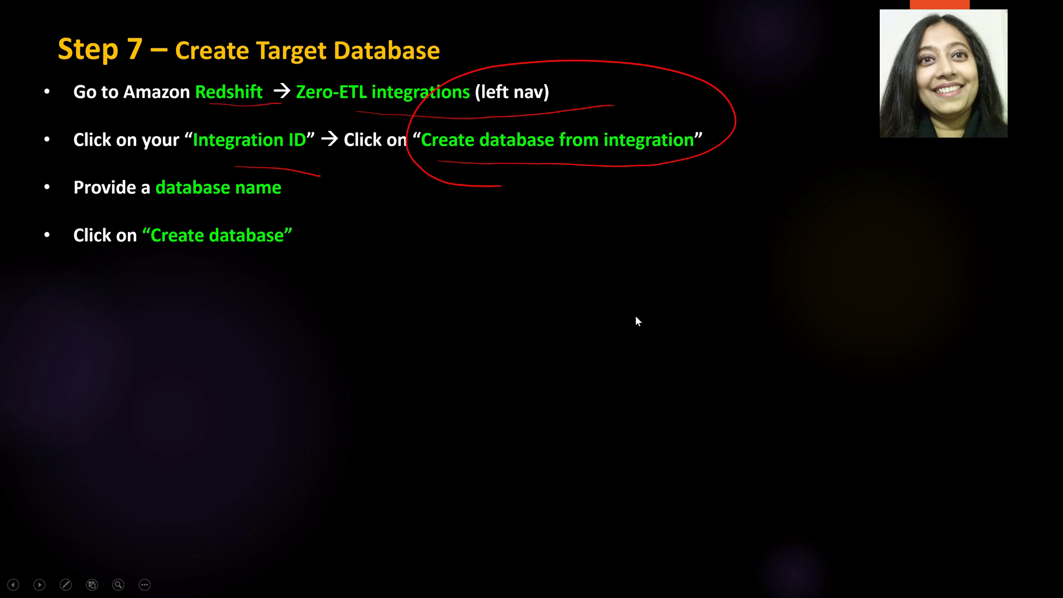
key("alt+Tab")
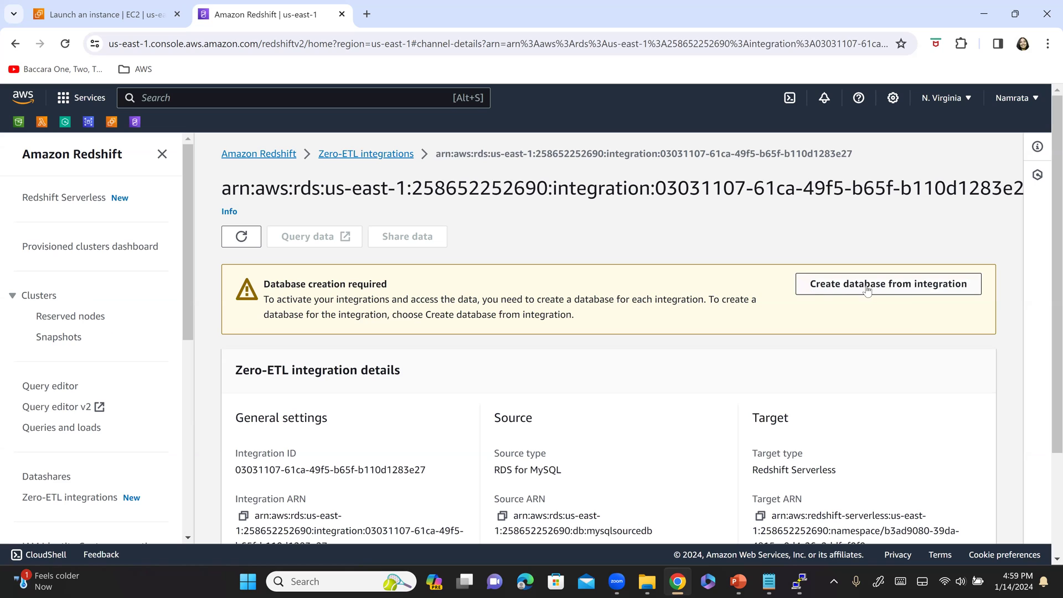
left_click(889, 289)
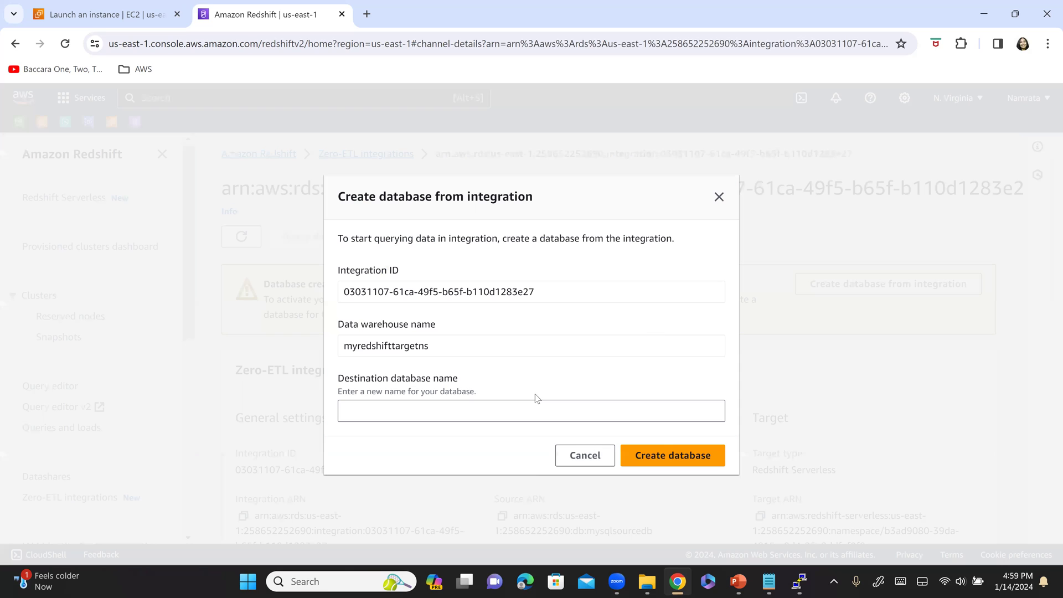
left_click(525, 413)
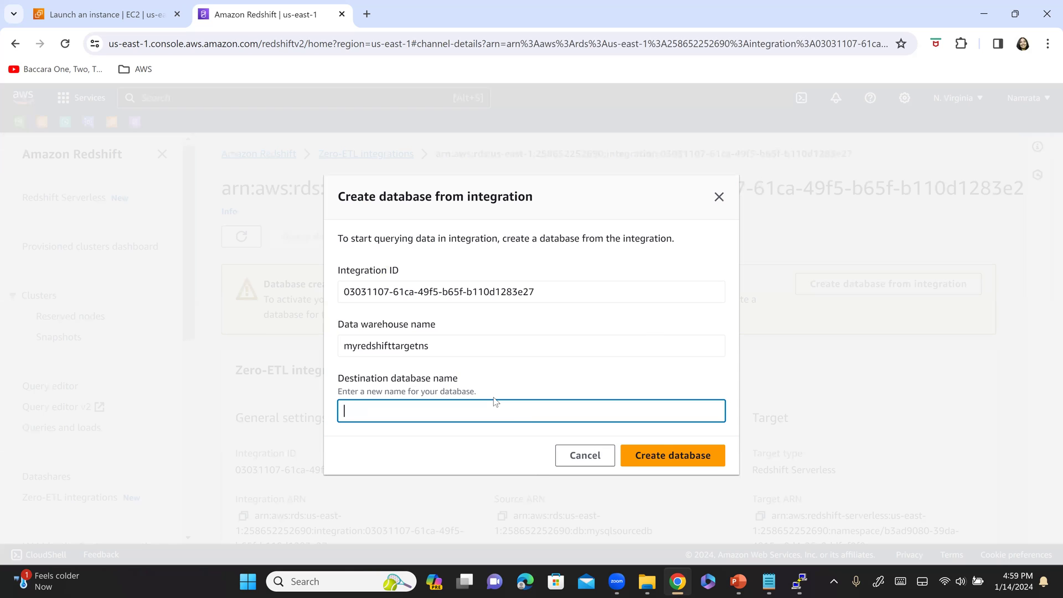
left_click(415, 348)
double_click(415, 348)
key("ctrl+c")
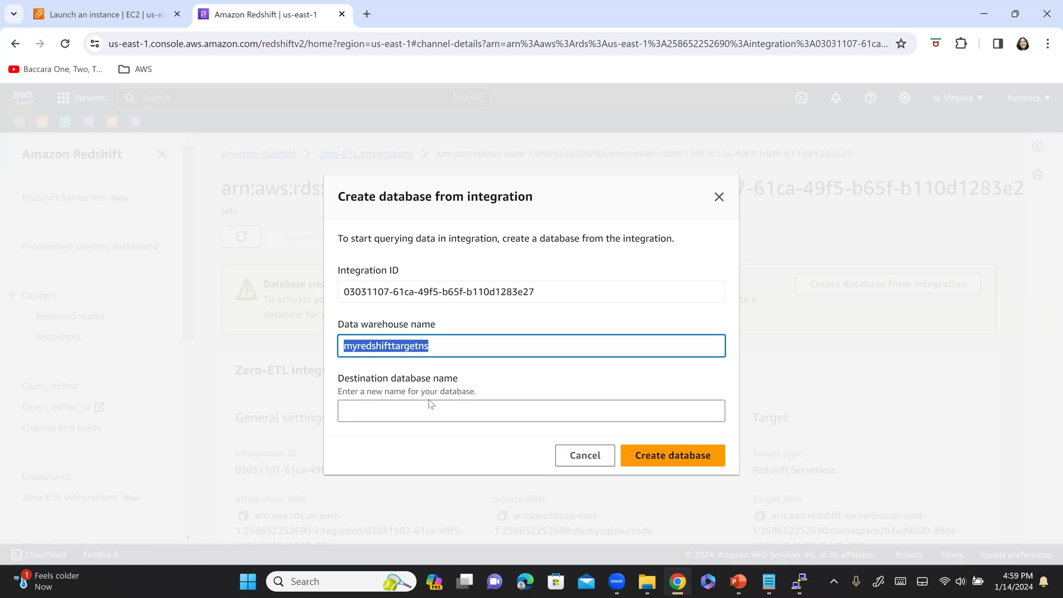
left_click(437, 408)
key("ctrl+v")
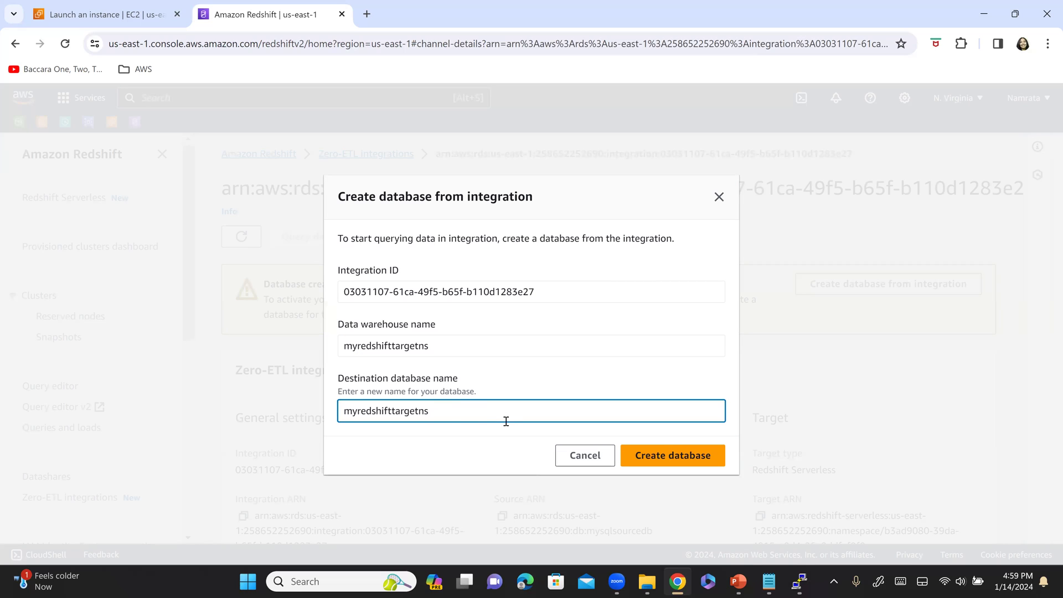
key("BackSpace")
key("BackSpace")
type("db")
double_click(506, 422)
key("ctrl+c")
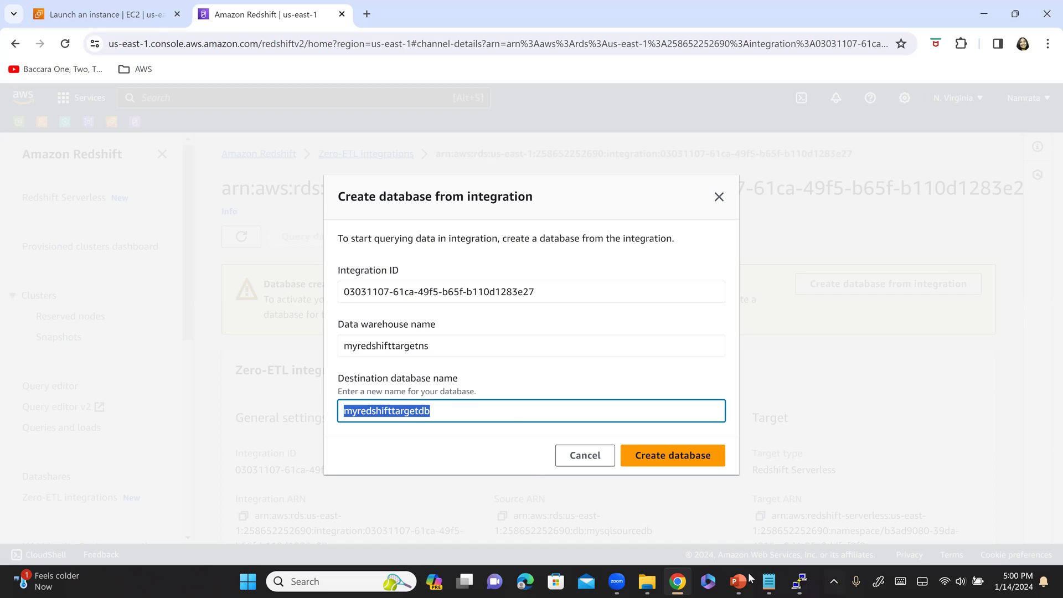
- Paste myredshifttargetdb into the Target Info notes and create the database
left_click(770, 581)
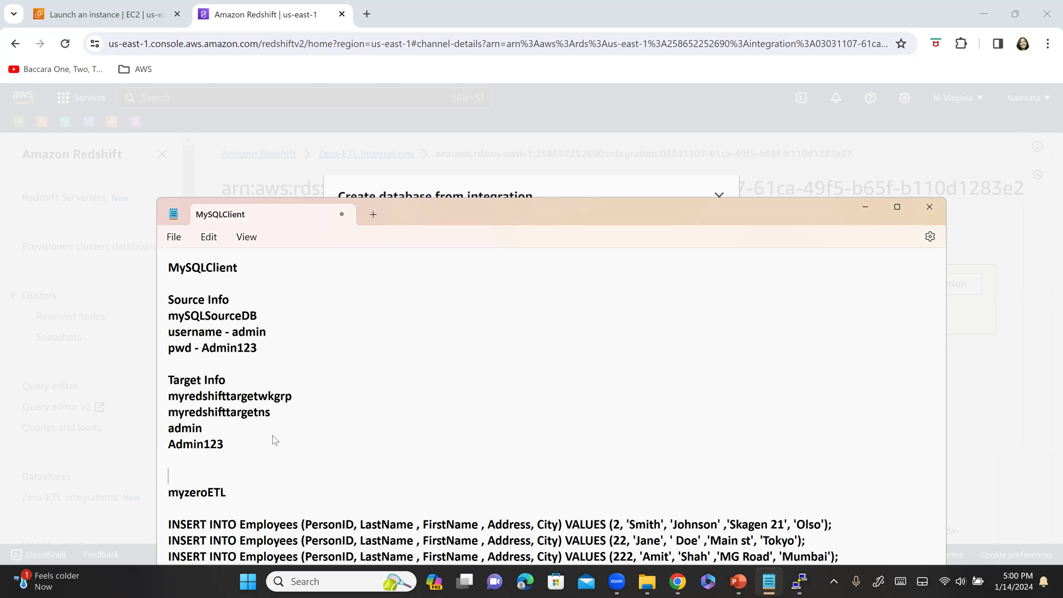
key("ctrl+v")
key("Return")
key("Return")
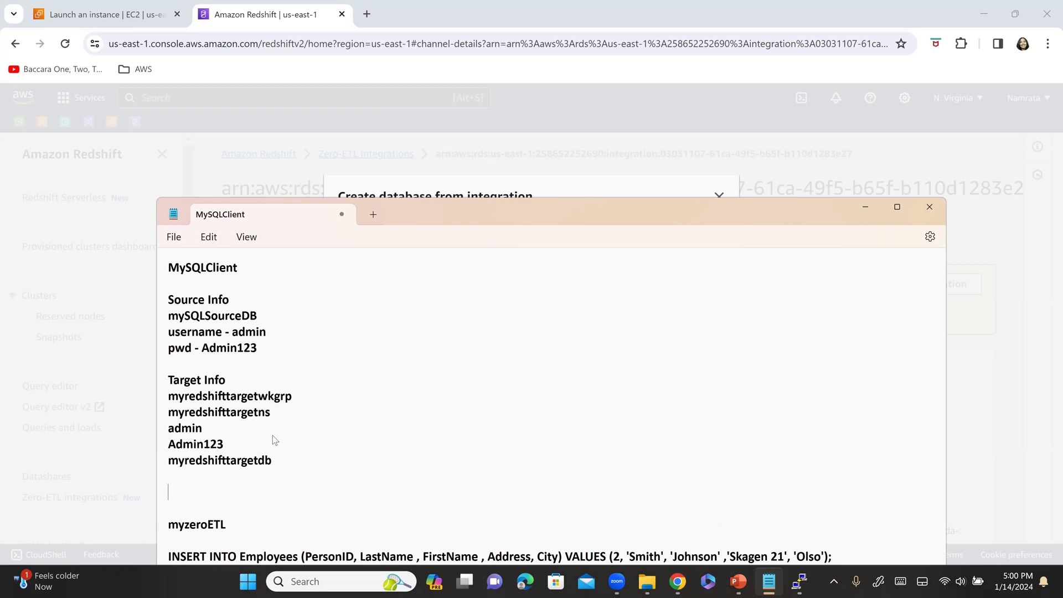
key("shift+End")
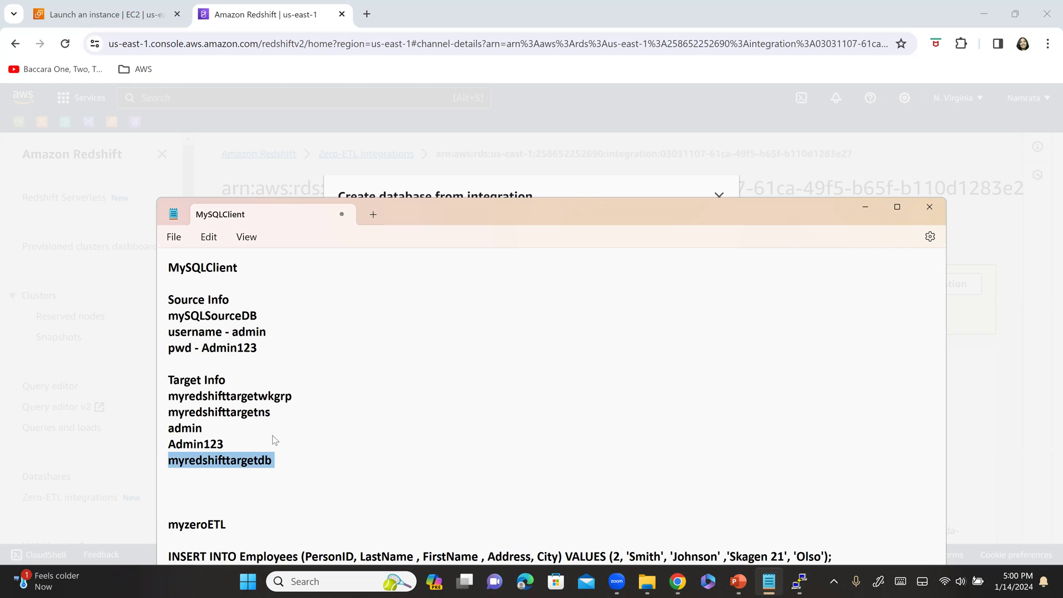
key("alt+Tab")
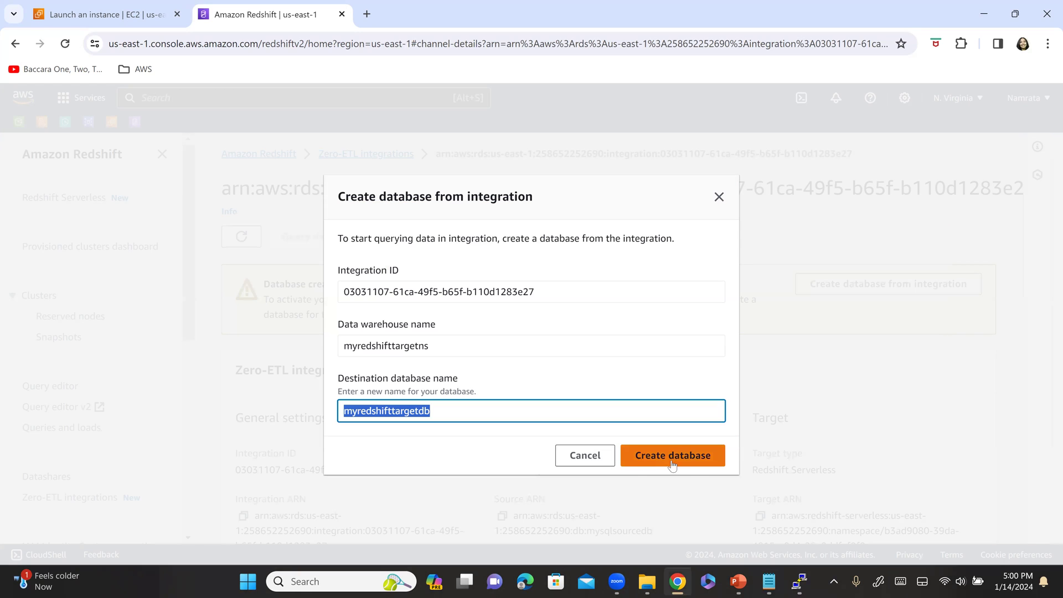
left_click(689, 464)
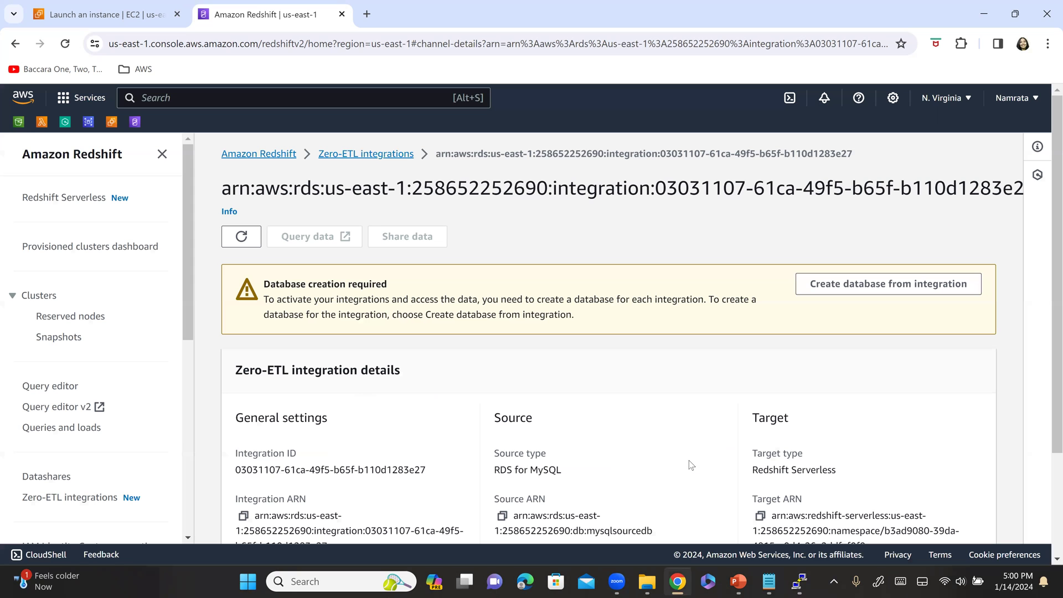
- Verify the Target section's Database state reads Creating, then return to the MySQLClient notes and Step 7 slide
scroll(726, 416, "down", 2)
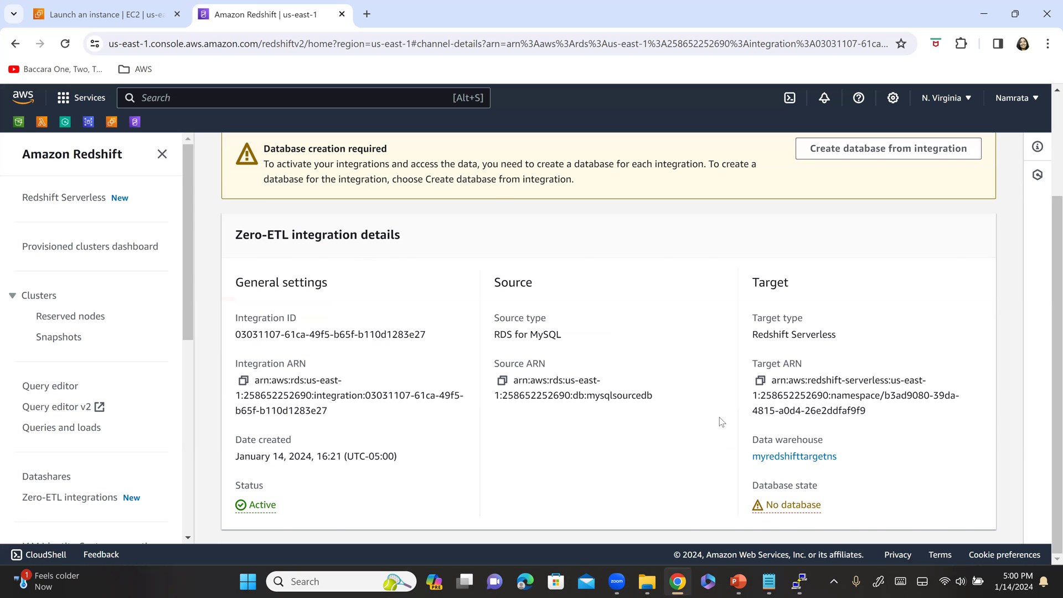
scroll(715, 426, "down", 2)
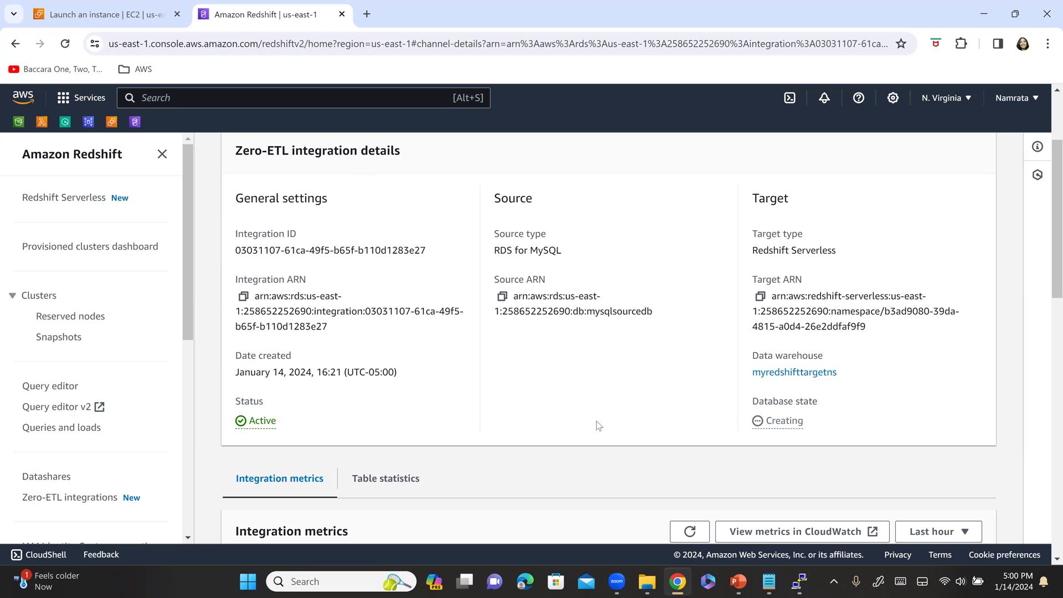
left_click_drag(749, 408, 843, 437)
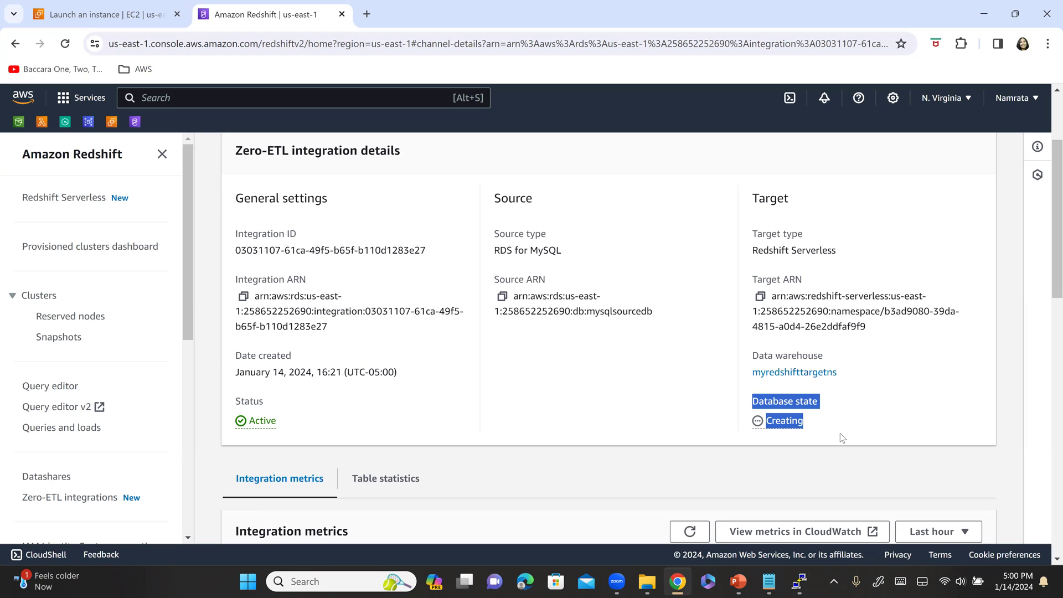
left_click(622, 421)
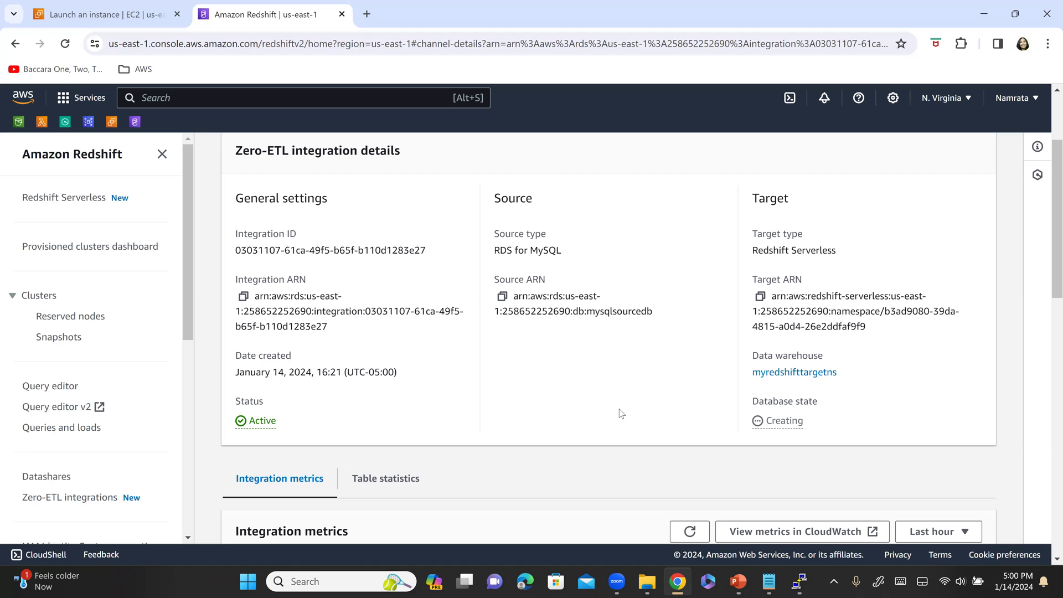
key("alt+Tab")
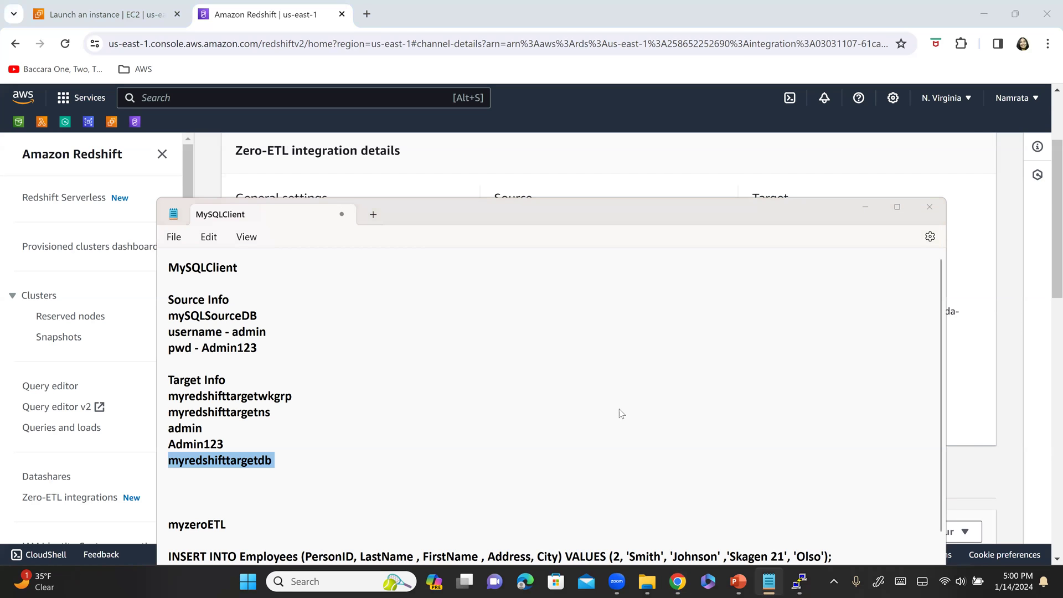
key("alt+Tab")
key("alt+Tab")
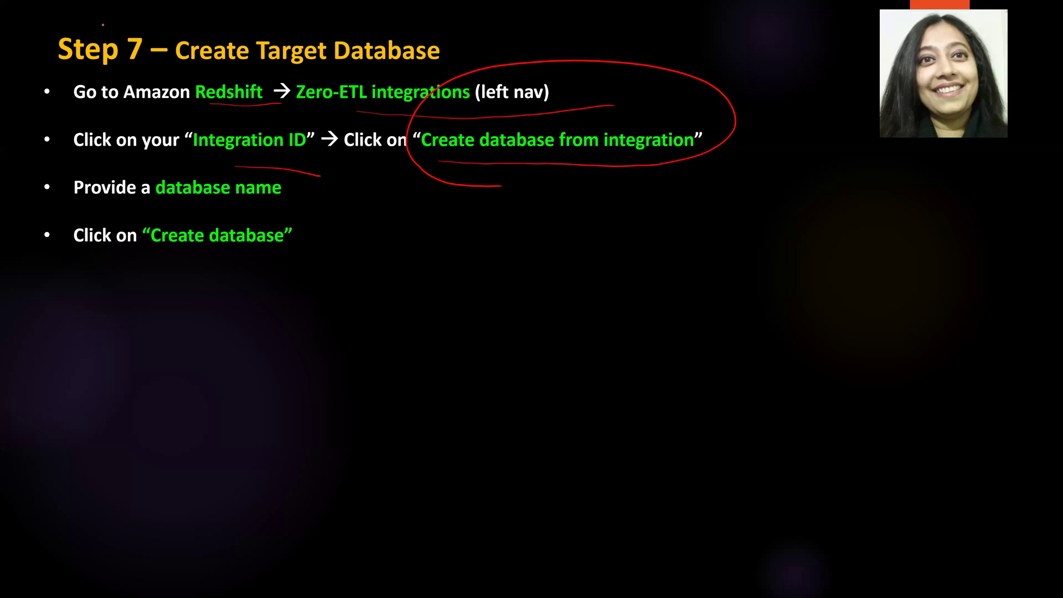
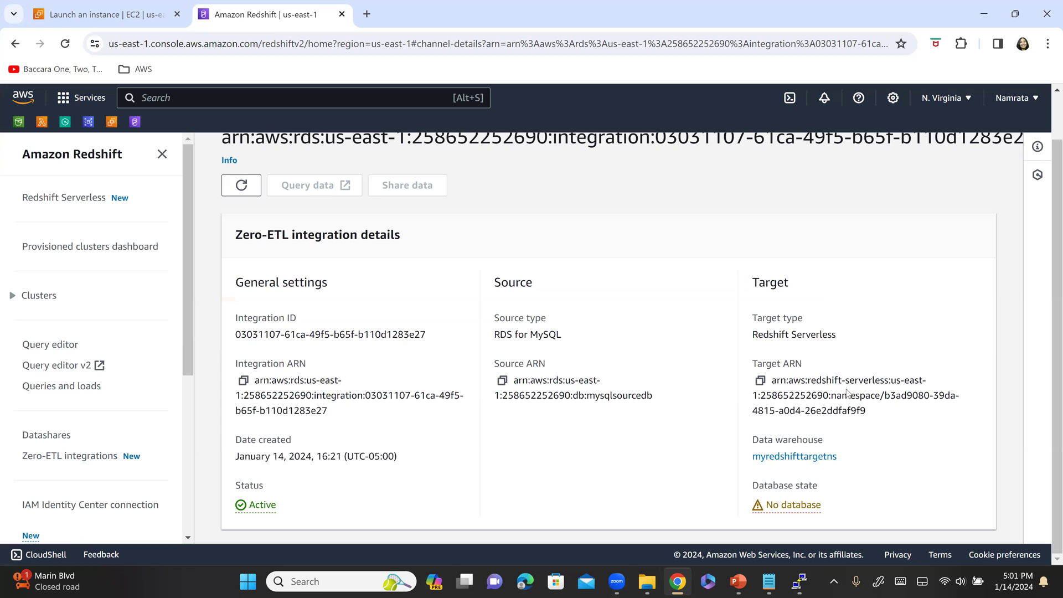
- Refresh the Active integration, note its Database creation required banner, and return to the integrations list
scroll(613, 354, "up", 1)
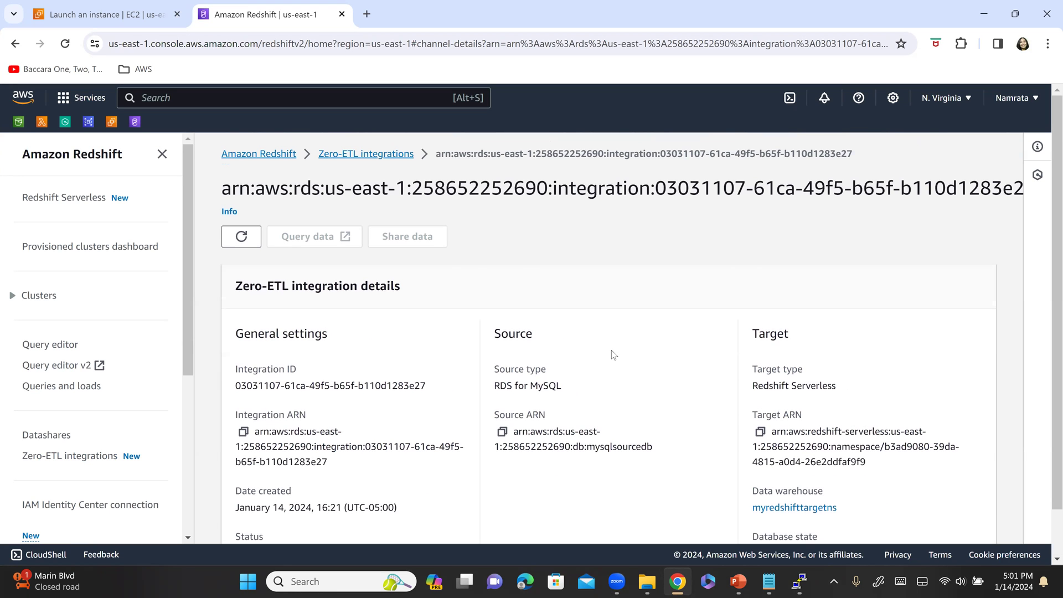
scroll(534, 361, "down", 1)
scroll(499, 351, "up", 1)
left_click(242, 237)
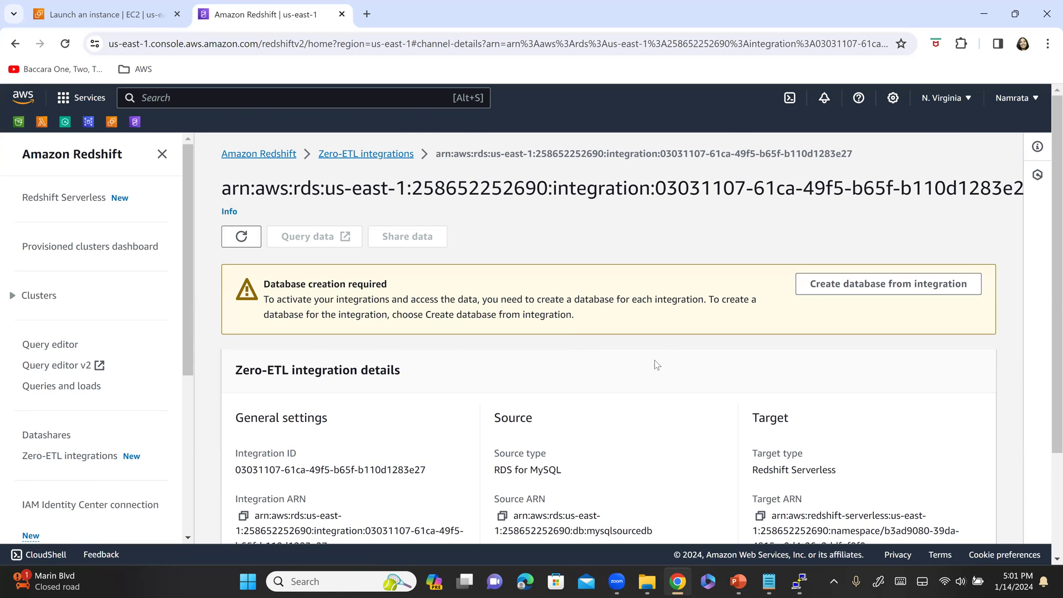
scroll(654, 360, "down", 3)
scroll(118, 460, "up", 3)
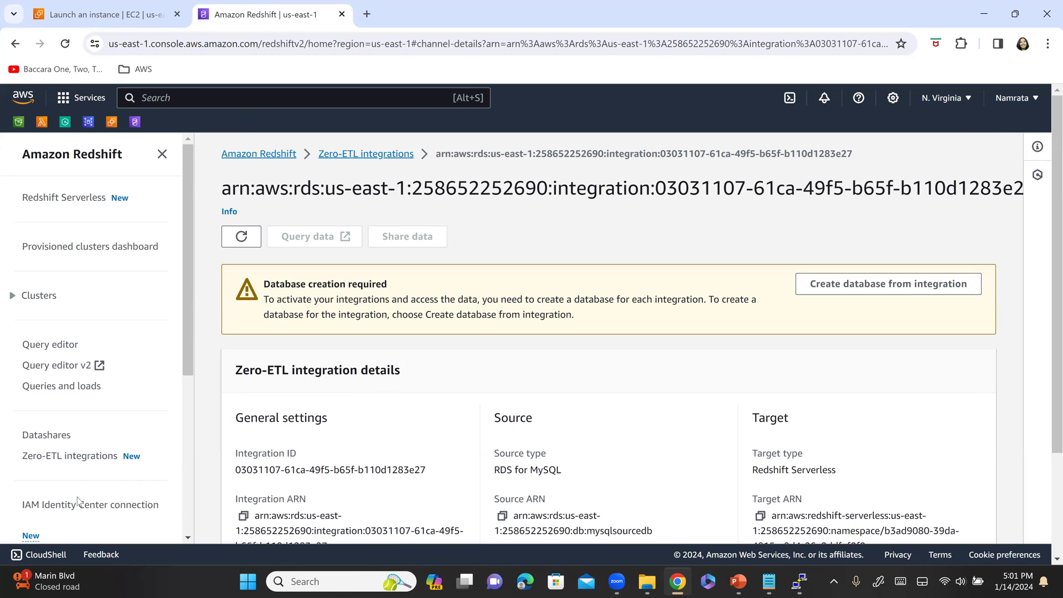
left_click(108, 456)
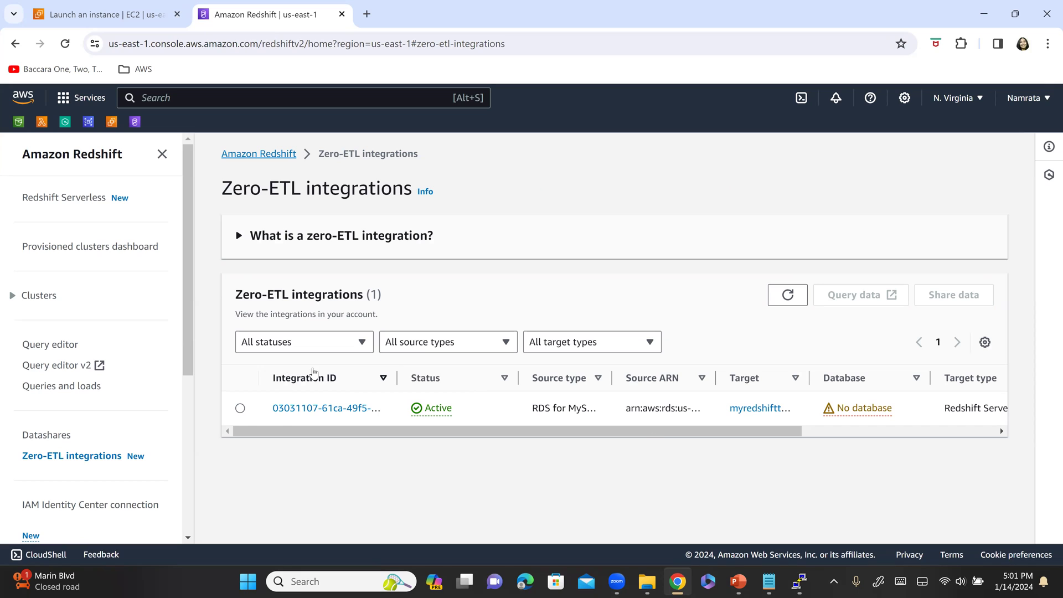
left_click(787, 296)
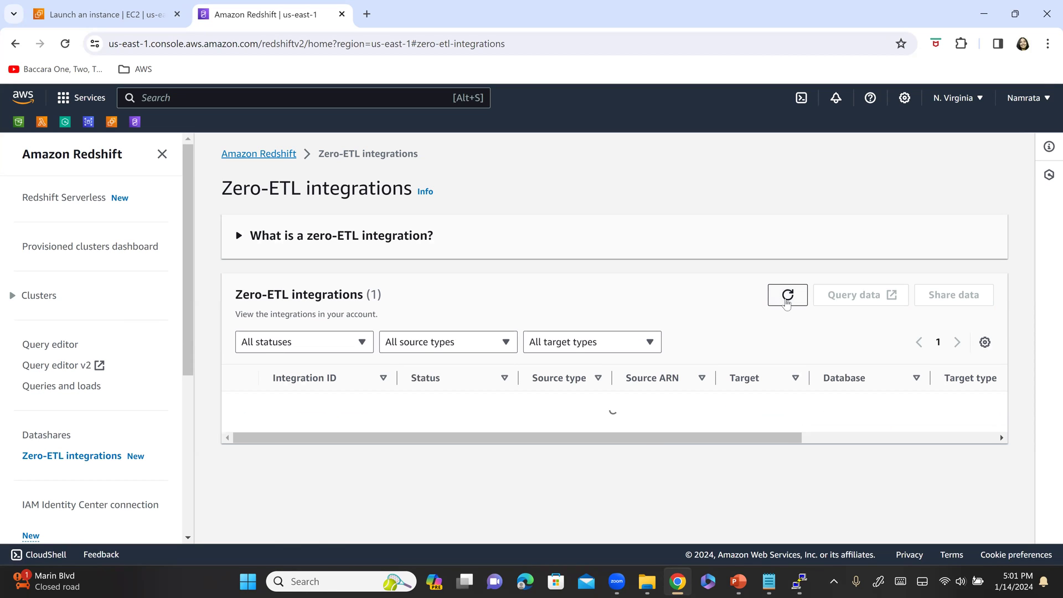
left_click(787, 296)
left_click(787, 296)
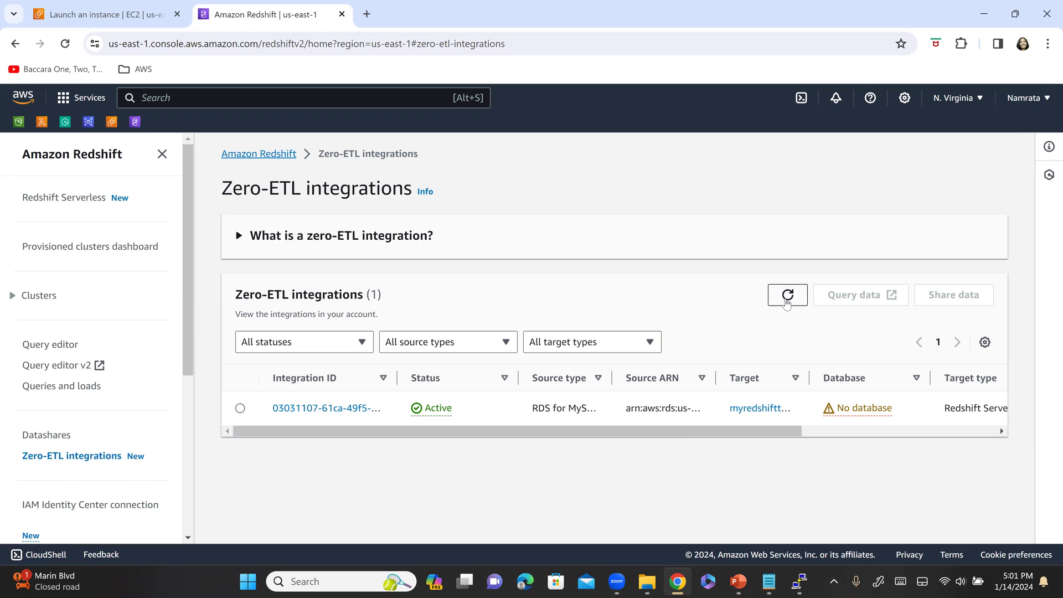
left_click(324, 409)
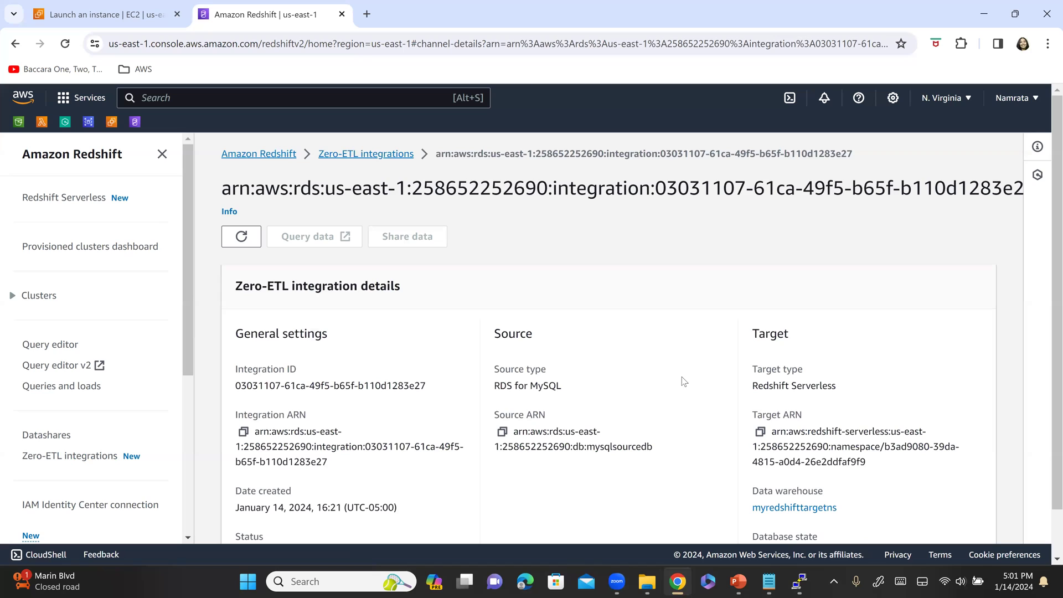
scroll(683, 385, "down", 1)
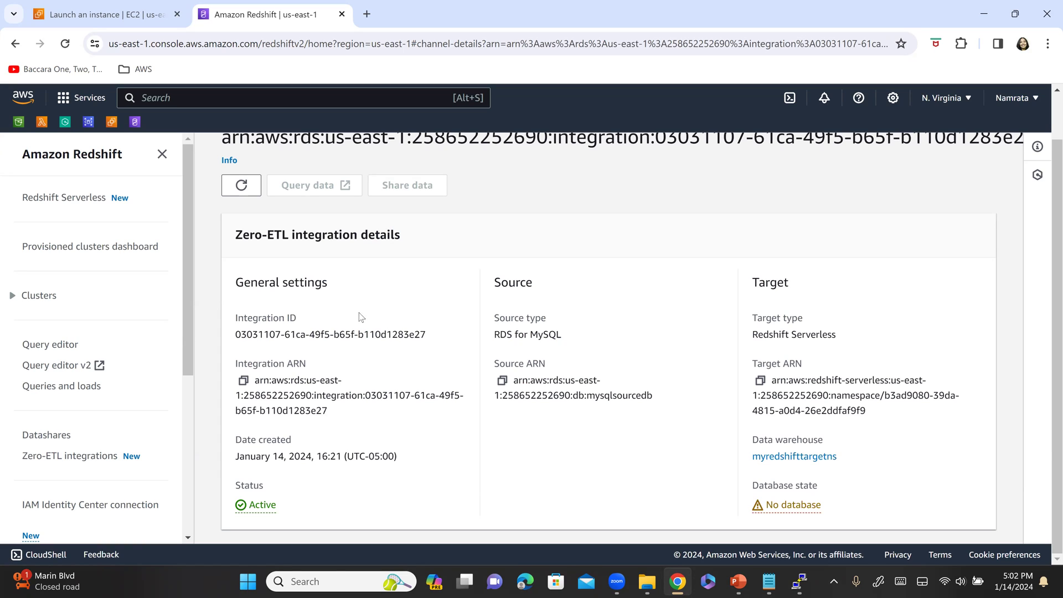
- Refresh the integration to show database state Active and review the Lag and Tables replicated charts
left_click(249, 195)
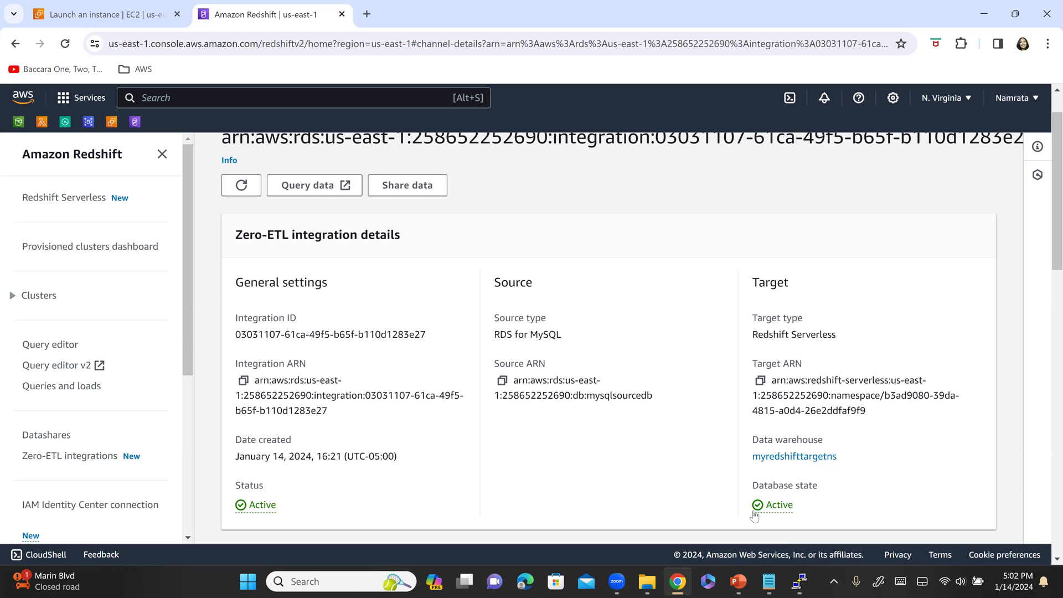
scroll(562, 450, "down", 5)
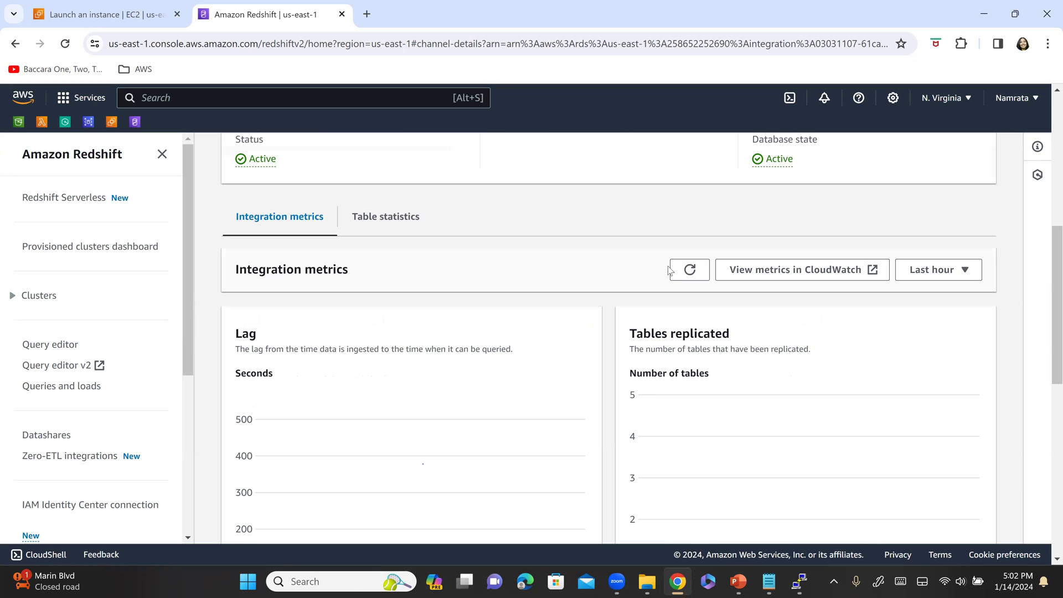
scroll(776, 265, "up", 1)
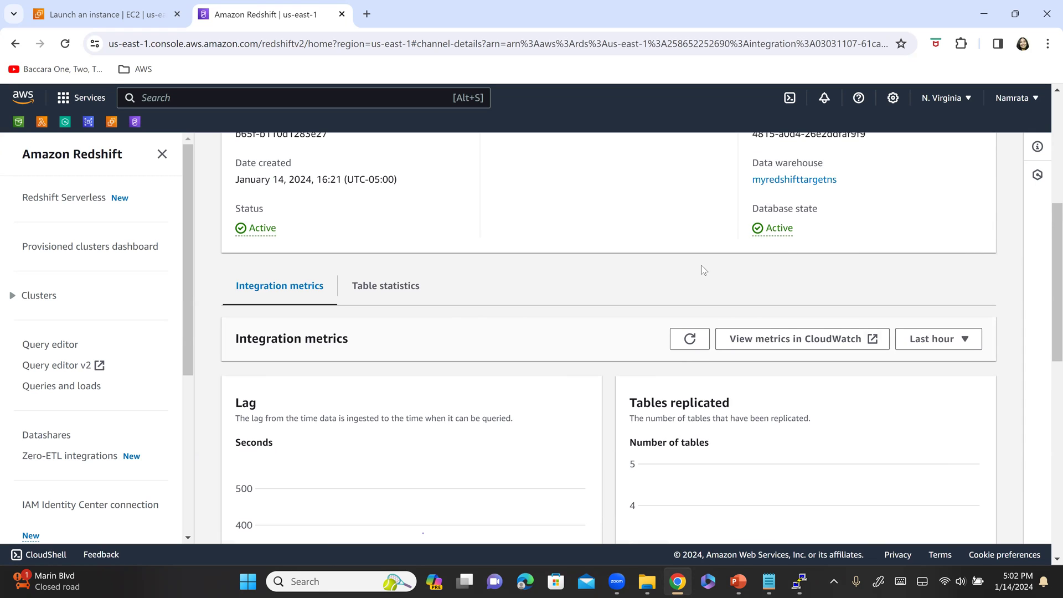
scroll(711, 279, "down", 4)
mouse_move(810, 331)
scroll(786, 355, "up", 1)
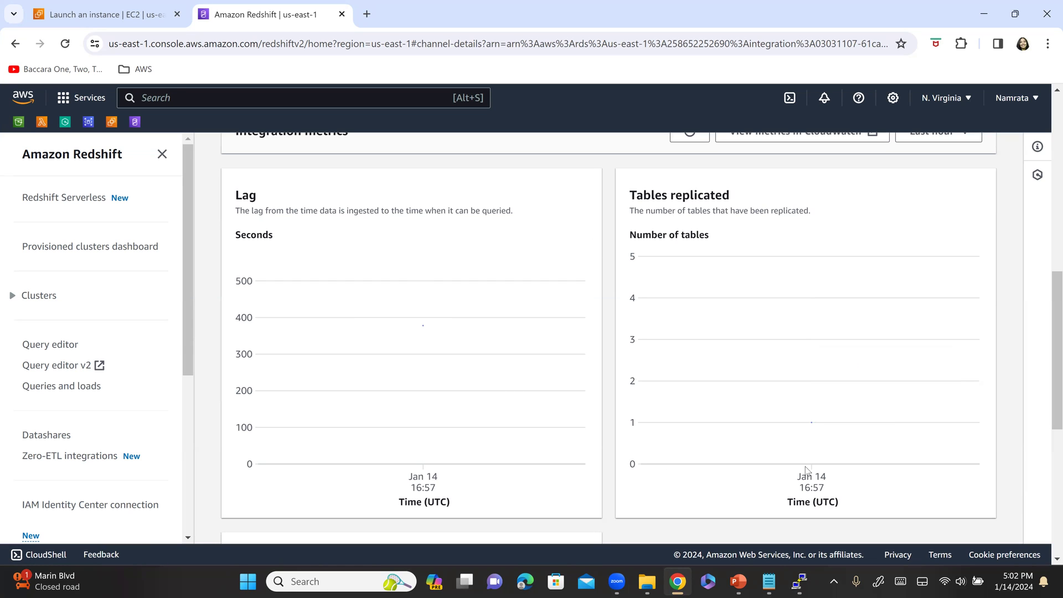
key("alt+Tab")
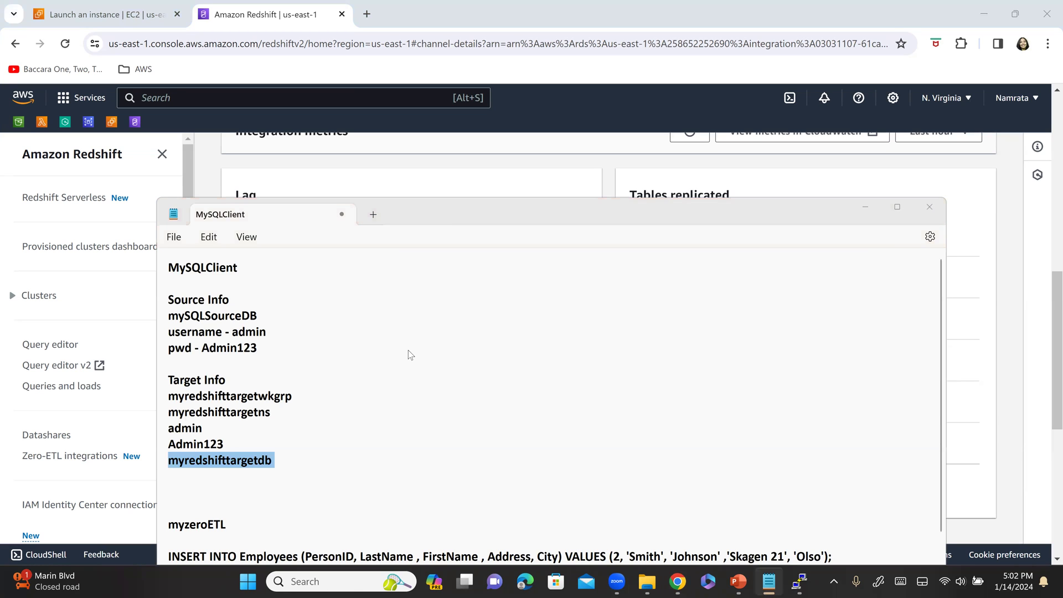
- Mark Tables replicated, Tables failed, the count 1 and Query data on the Step 8 slide in red
key("alt+Tab")
key("alt+Tab")
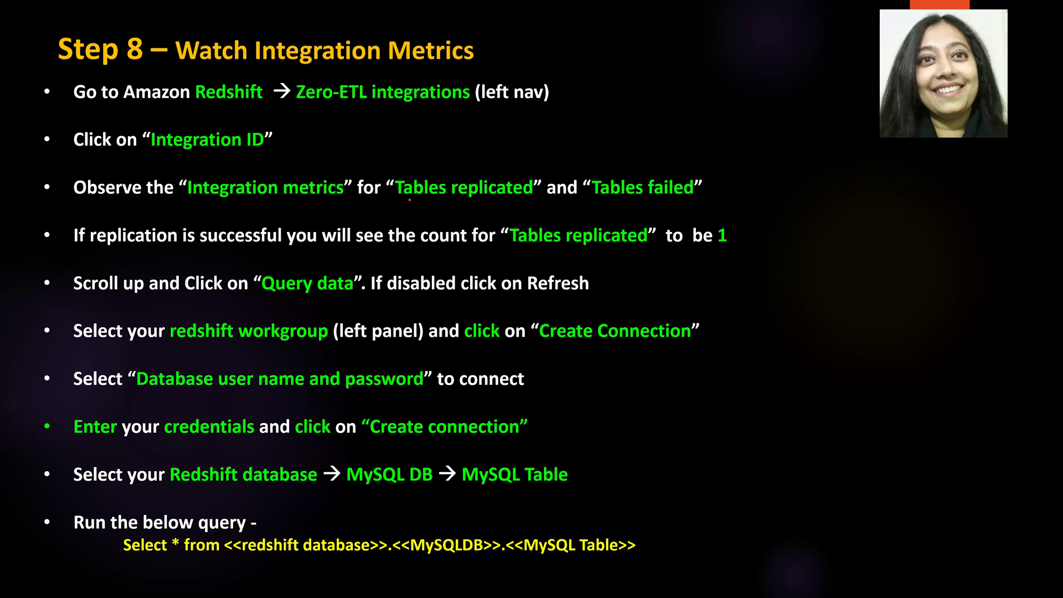
mouse_move(476, 204)
left_mouse_down()
mouse_move(400, 209)
mouse_move(531, 212)
left_mouse_up()
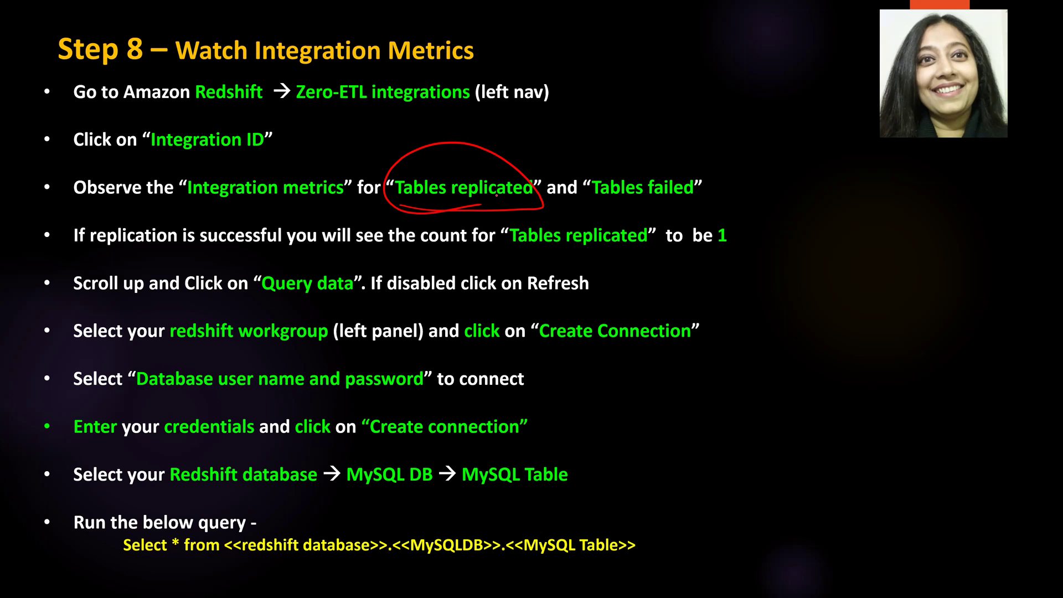
mouse_move(689, 215)
left_mouse_down()
mouse_move(593, 217)
mouse_move(692, 211)
left_mouse_up()
left_click_drag(589, 199, 659, 204)
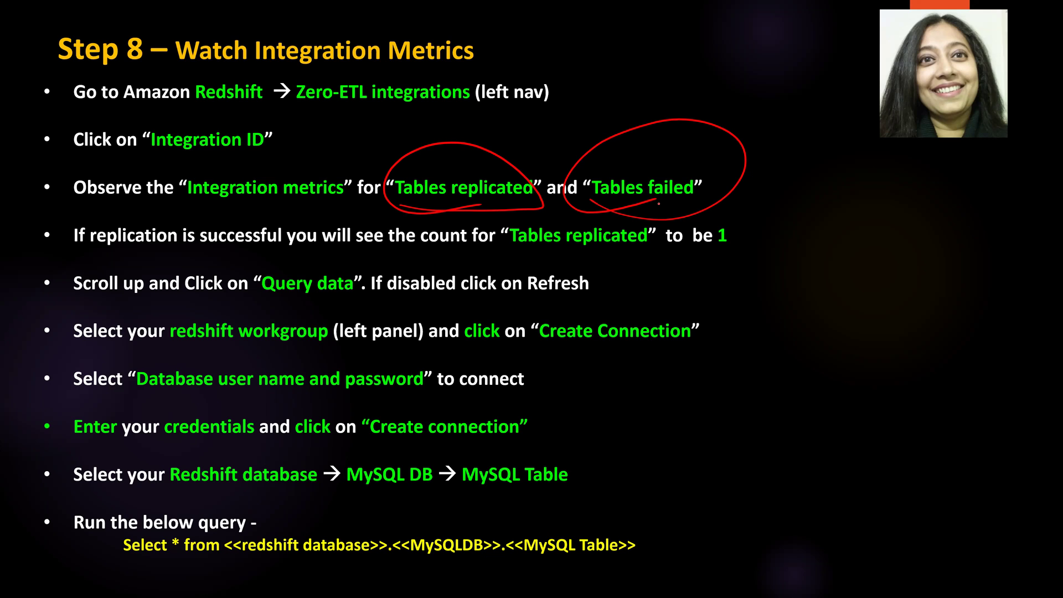
mouse_move(730, 195)
left_mouse_down()
mouse_move(738, 206)
mouse_move(703, 205)
left_mouse_up()
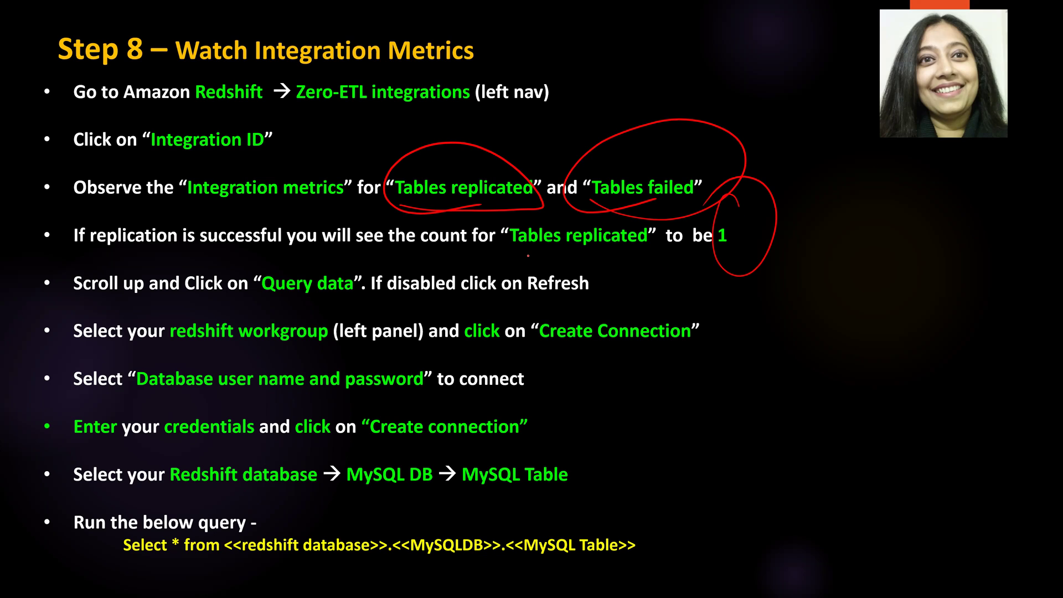
left_click_drag(508, 247, 652, 260)
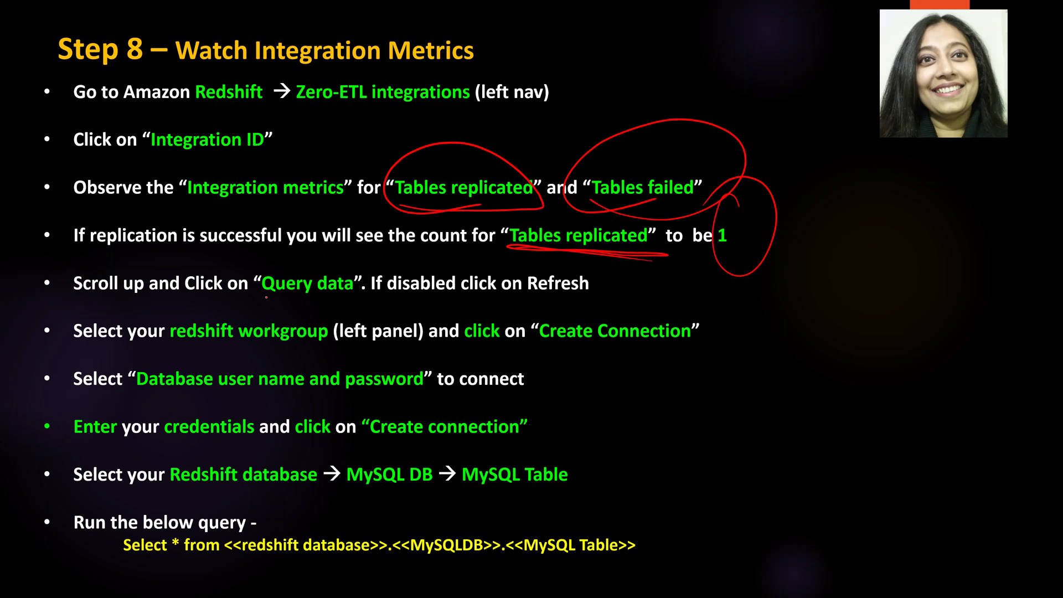
mouse_move(256, 300)
left_mouse_down()
mouse_move(373, 309)
mouse_move(364, 311)
left_mouse_up()
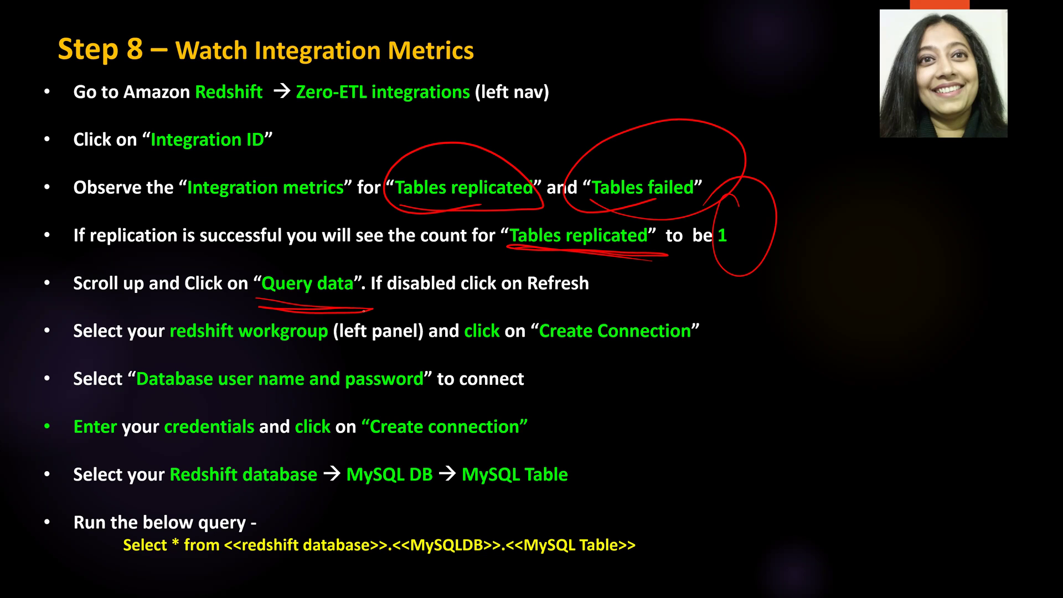
key("alt+Tab")
key("alt+Tab")
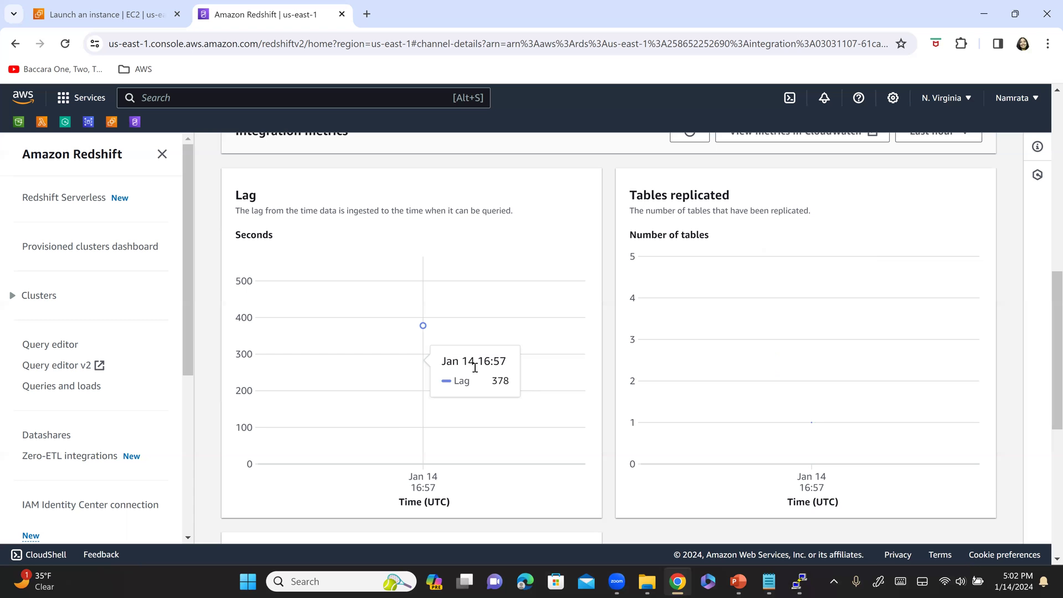
- Confirm the charts show 1 table replicated and 0 tables failed at 16:57
mouse_move(942, 379)
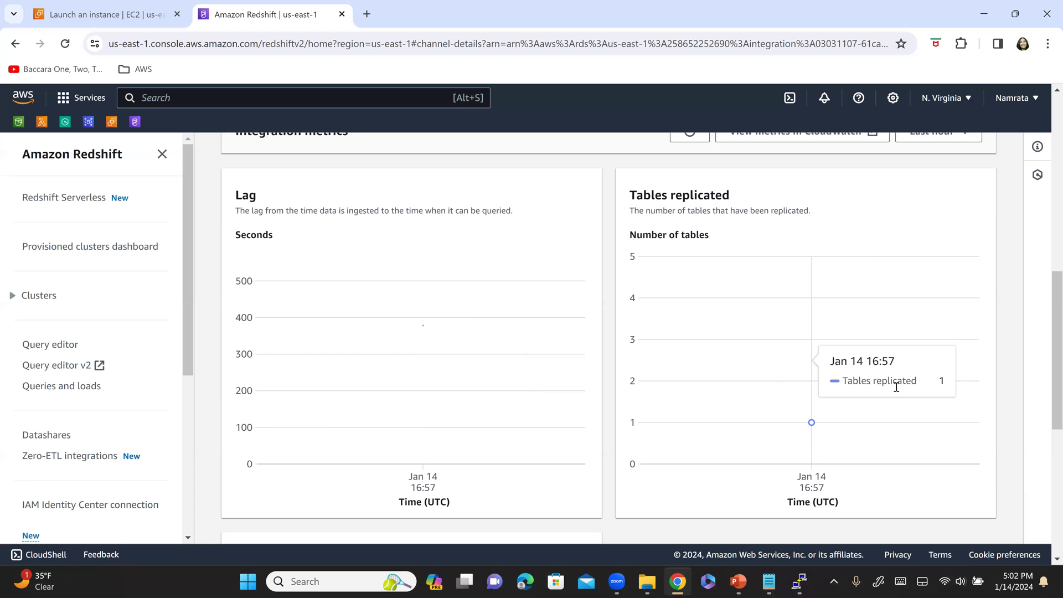
left_click_drag(843, 382, 916, 382)
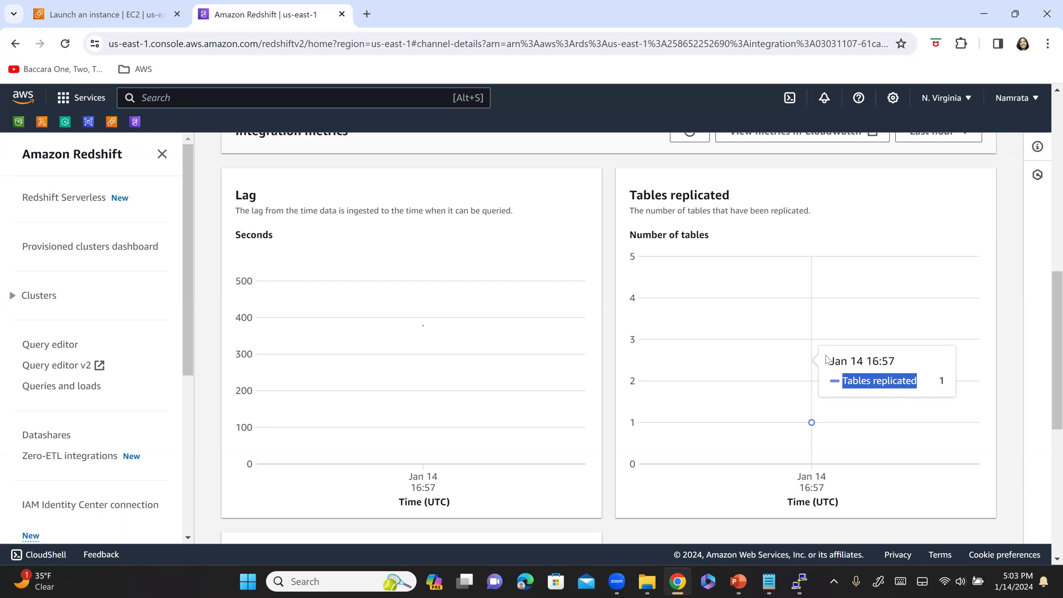
scroll(597, 401, "down", 3)
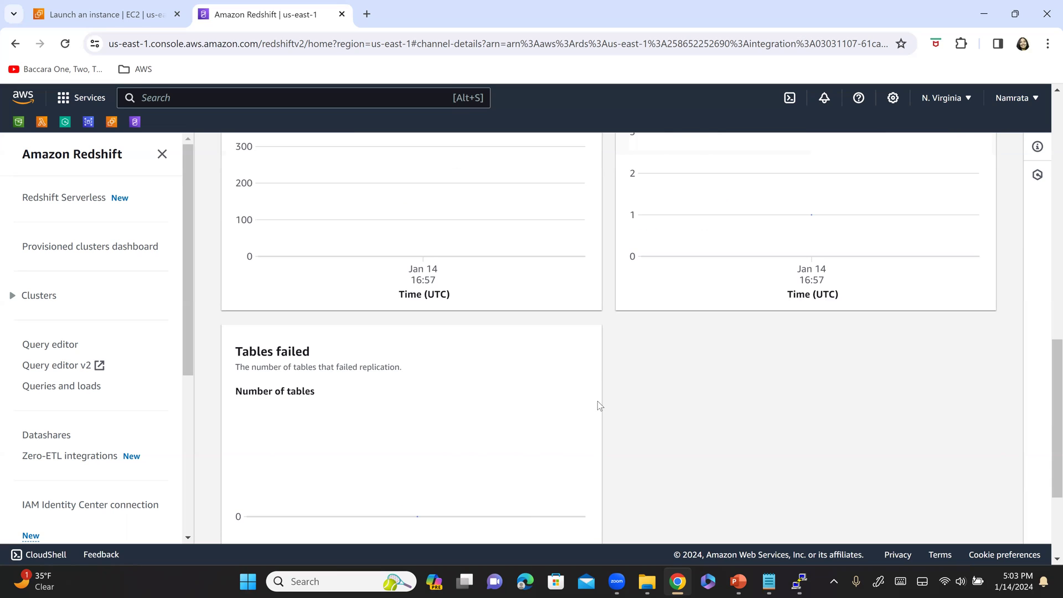
scroll(288, 299, "down", 2)
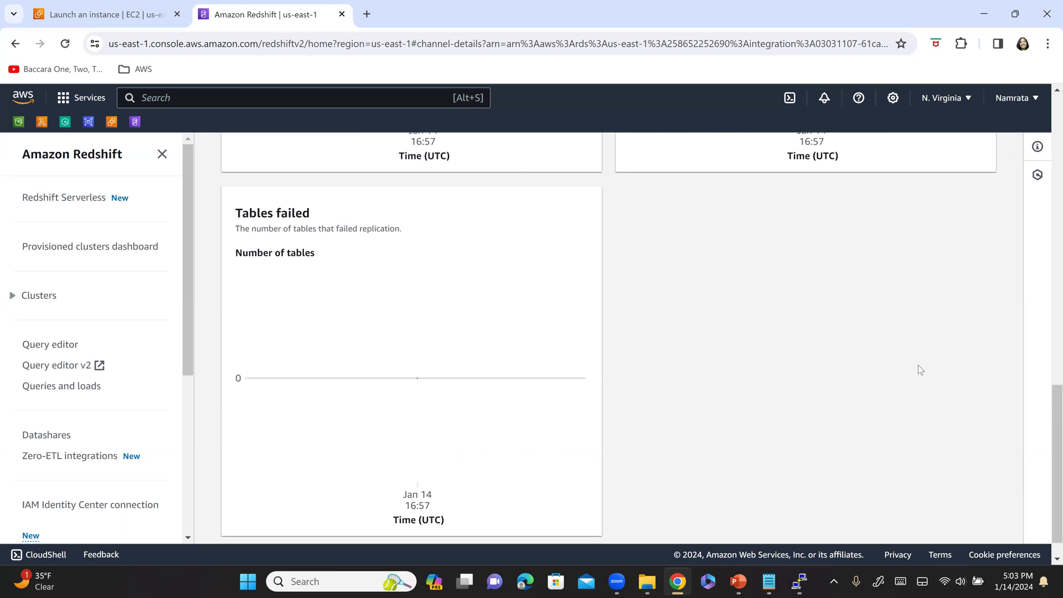
scroll(866, 372, "up", 10)
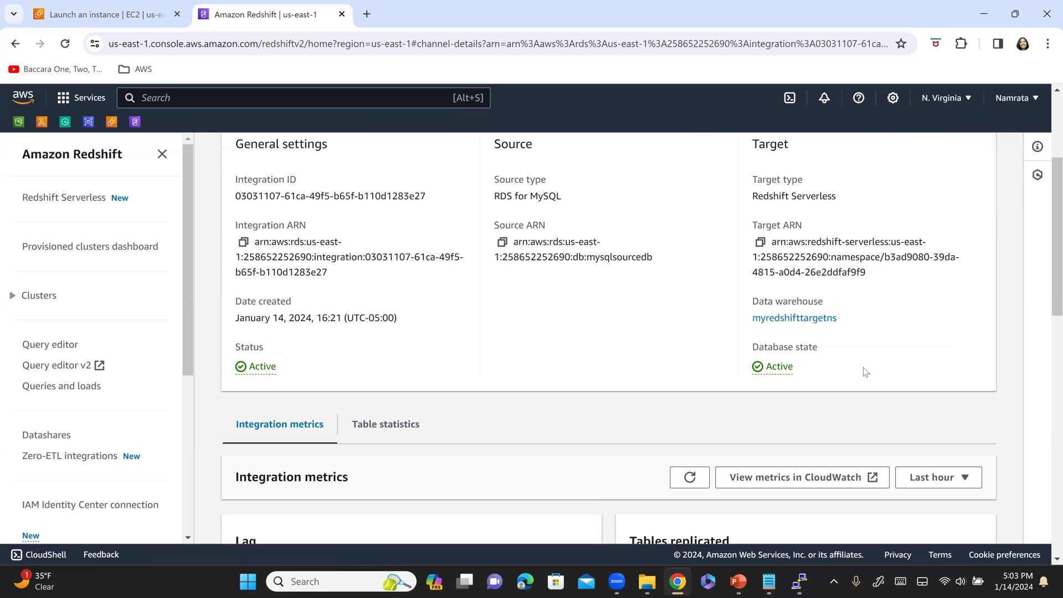
scroll(865, 371, "up", 4)
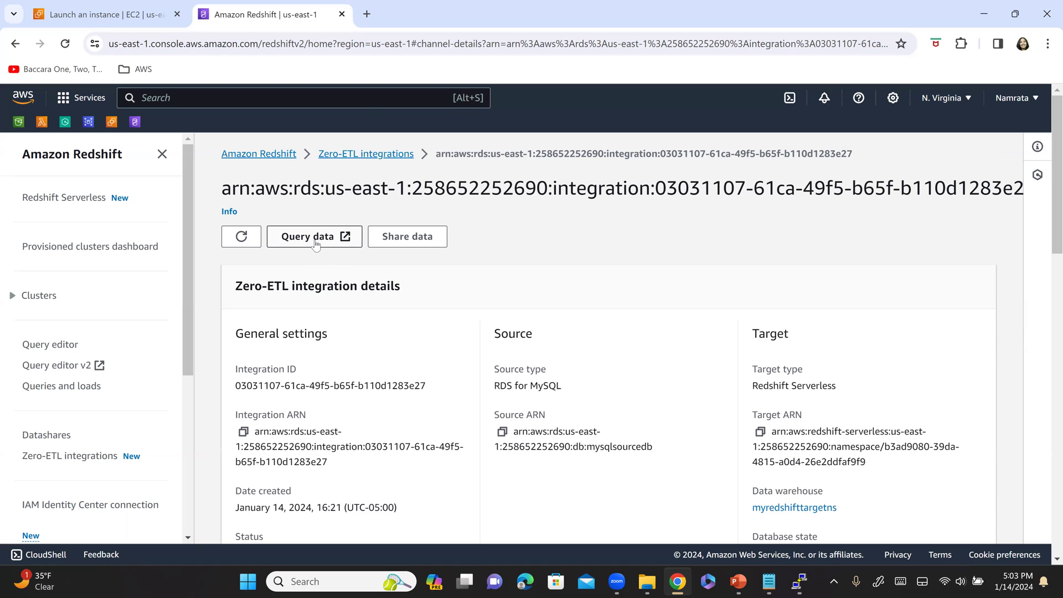
- Refresh the integration details and launch Query data to open query editor v2 in a new tab
left_click(242, 236)
scroll(828, 415, "down", 1)
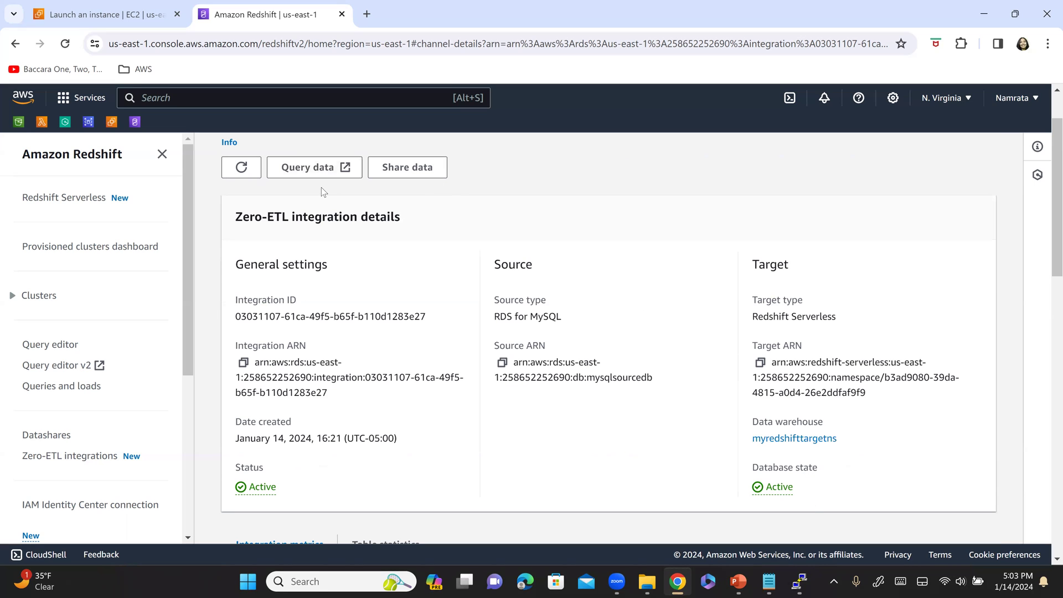
left_click(321, 172)
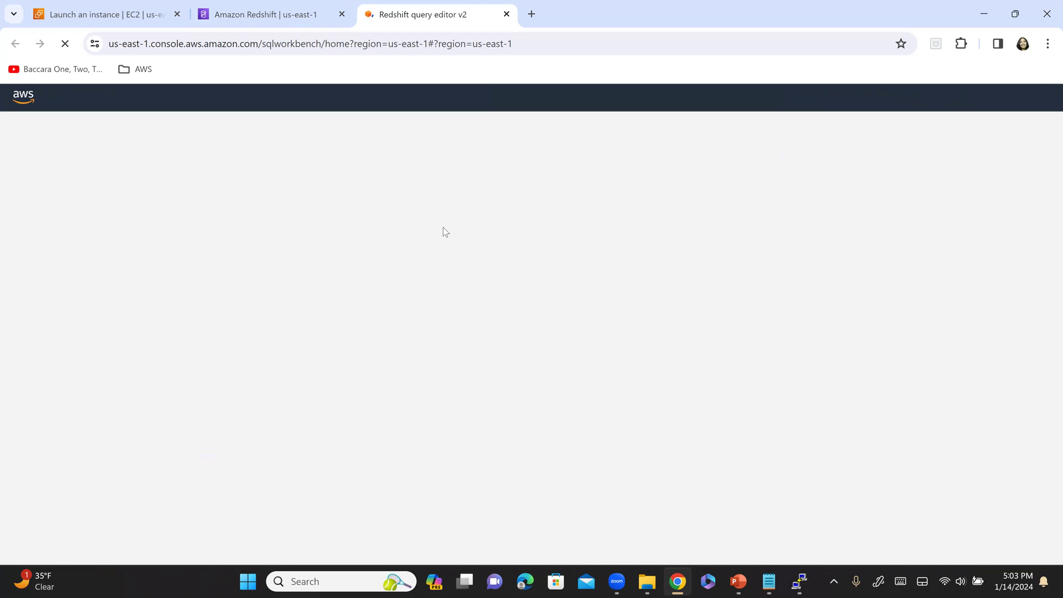
key("alt+Tab")
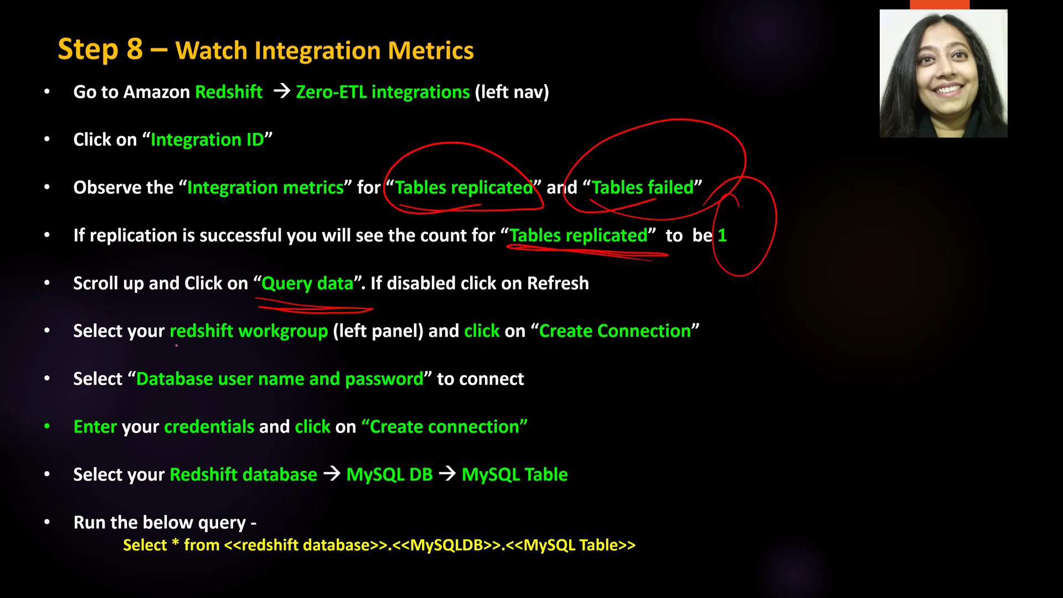
- Mark the redshift workgroup, Create Connection and Database user name and password steps in red ink
left_click_drag(182, 344, 390, 347)
left_click_drag(471, 344, 484, 342)
mouse_move(563, 350)
left_mouse_down()
mouse_move(760, 324)
mouse_move(563, 350)
left_mouse_up()
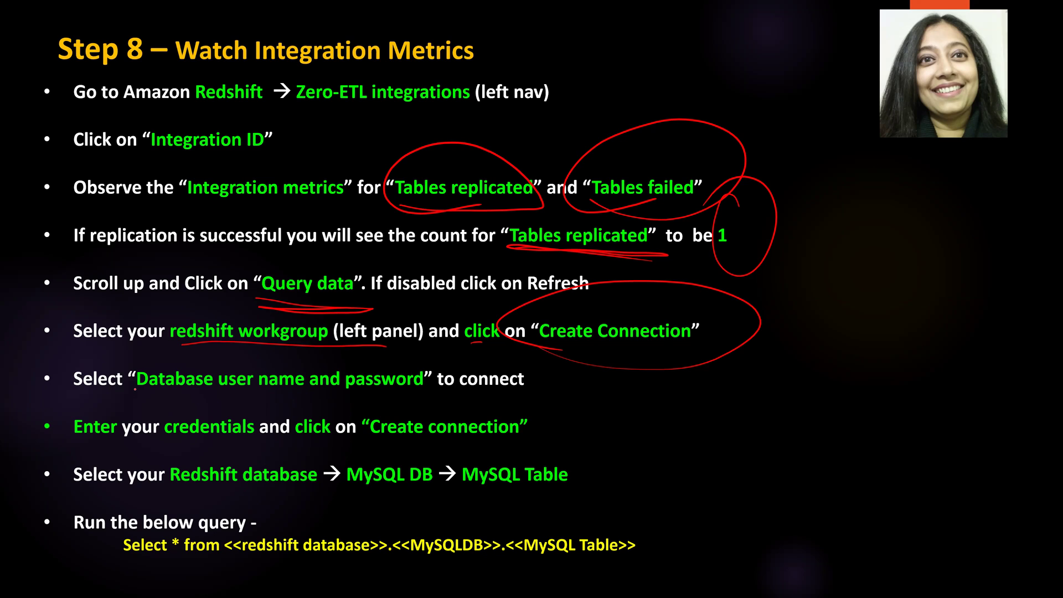
mouse_move(131, 394)
left_mouse_down()
mouse_move(395, 392)
mouse_move(560, 412)
left_mouse_up()
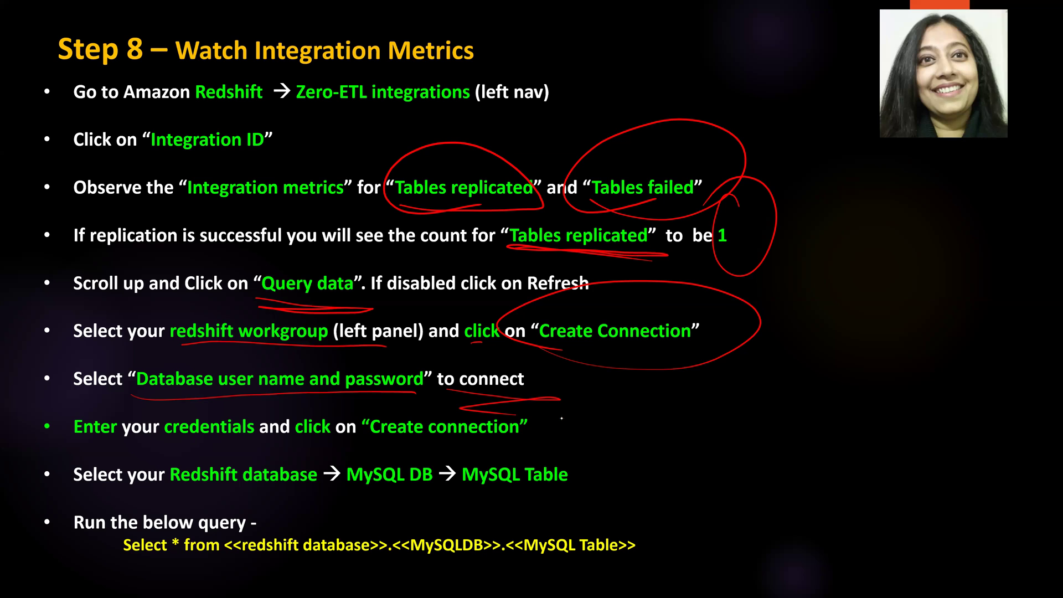
key("alt+Tab")
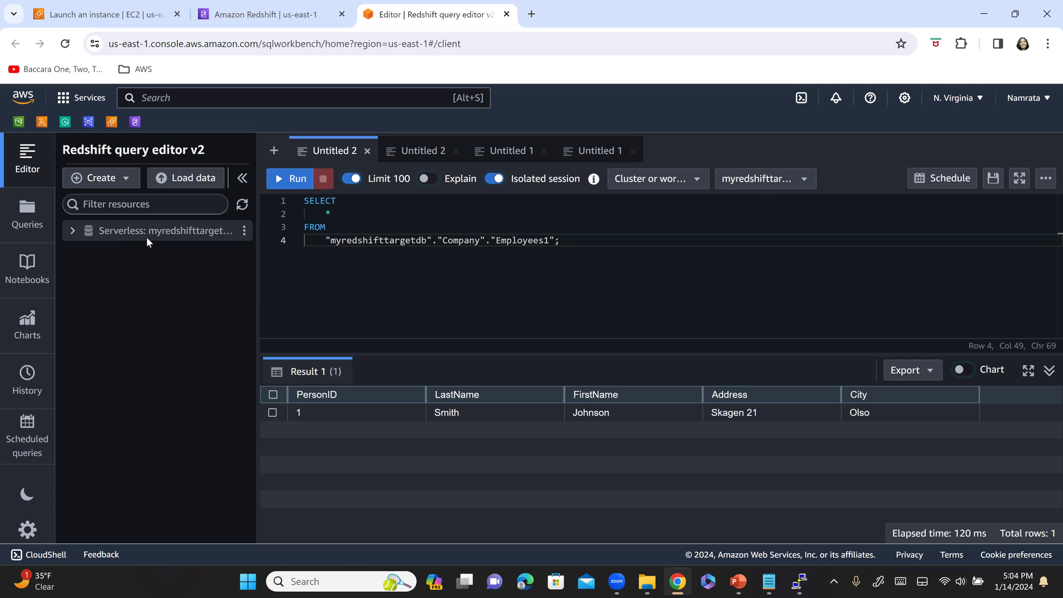
- Choose Create connection from the myredshifttargetwkgrp Serverless workgroup's options menu
left_click(245, 231)
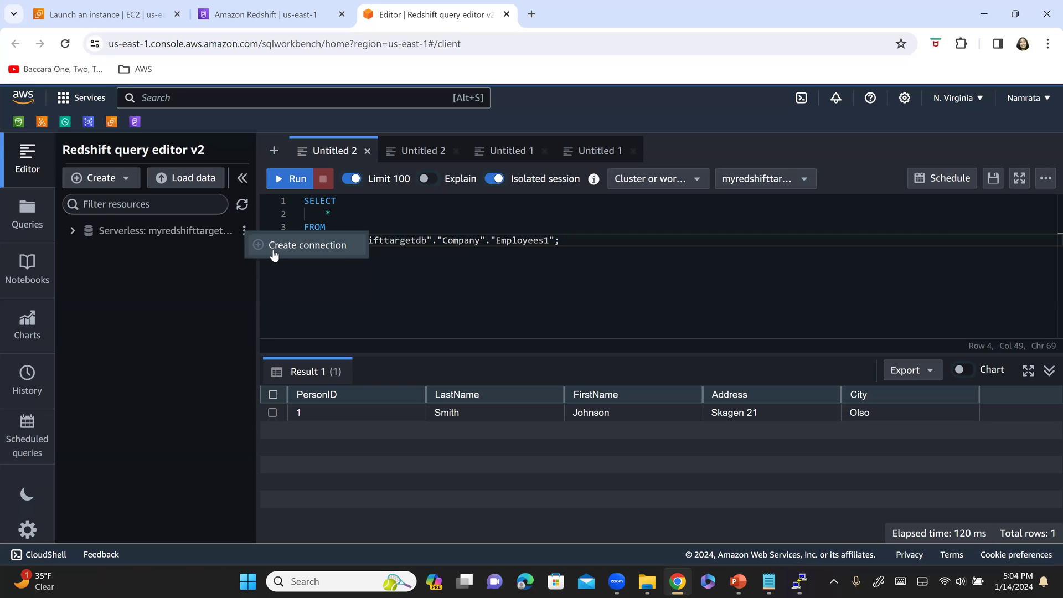
left_click(245, 234)
left_click(244, 231)
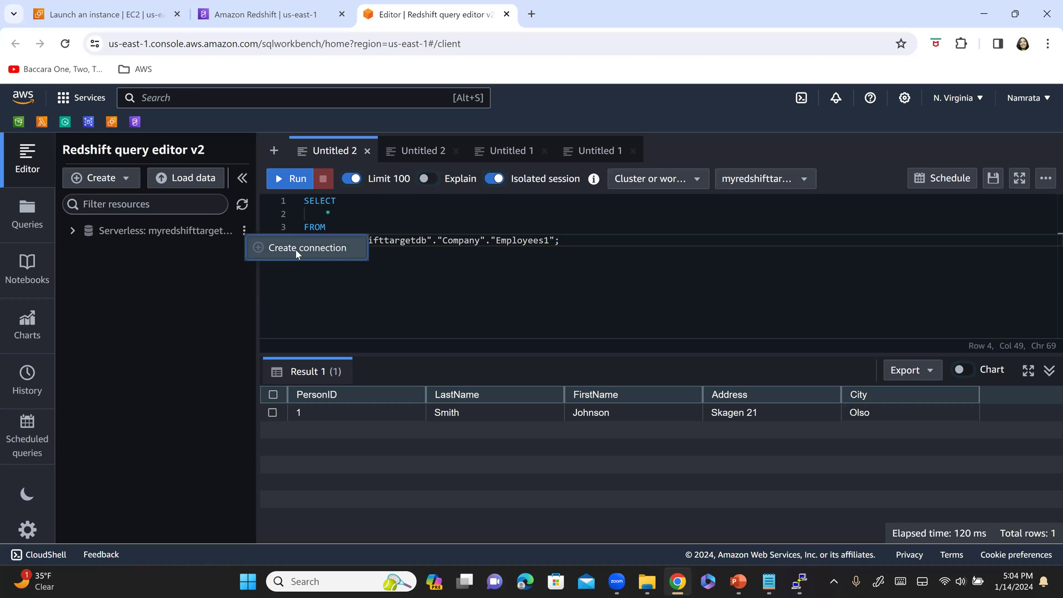
left_click(296, 251)
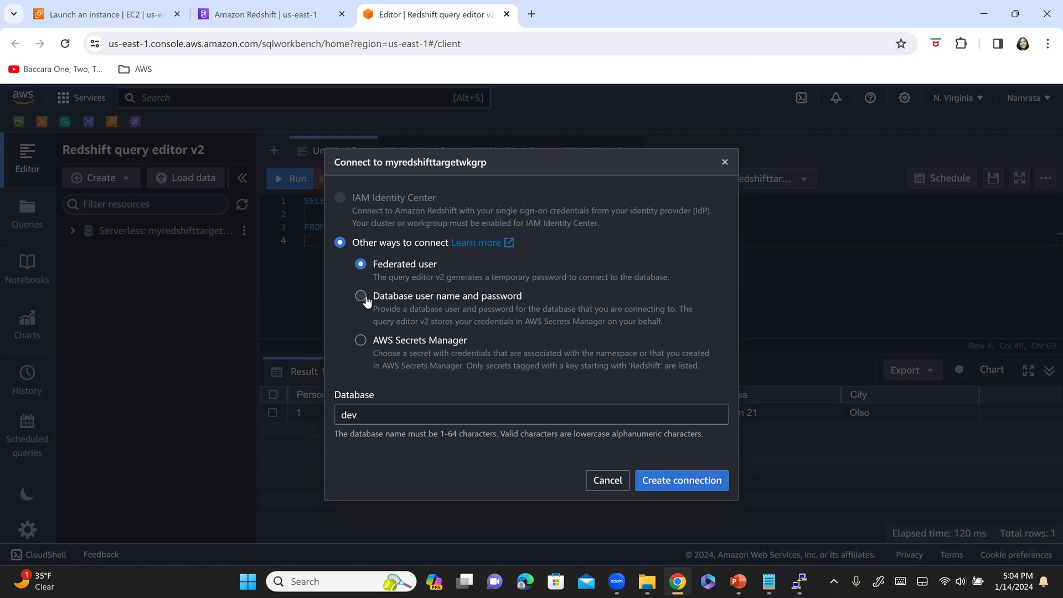
- Choose database user name and password authentication and set the database to myredshifttargetdb
left_click(361, 297)
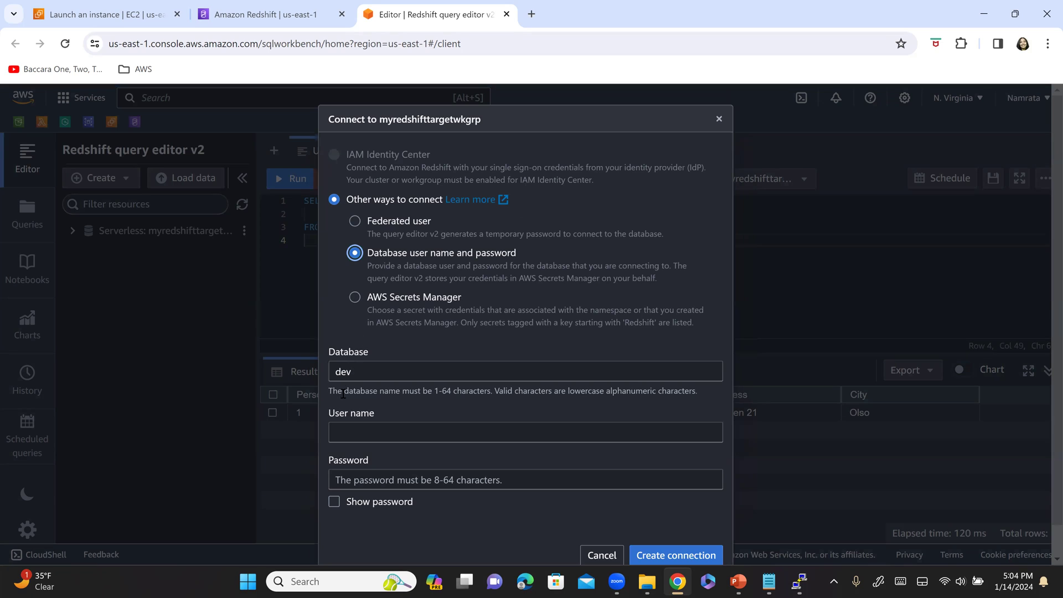
left_click(385, 371)
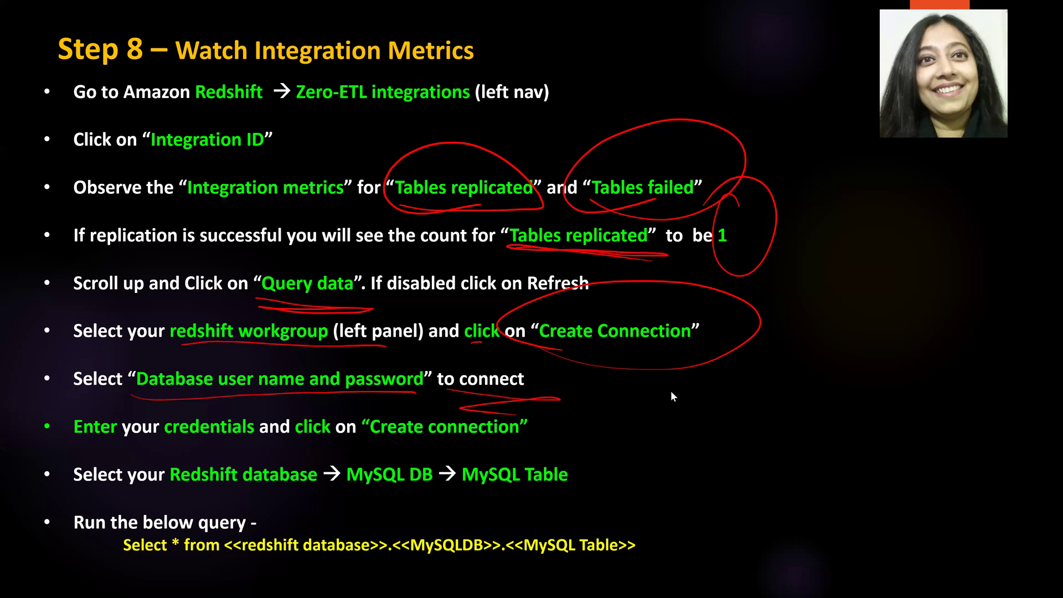
key("alt+Tab")
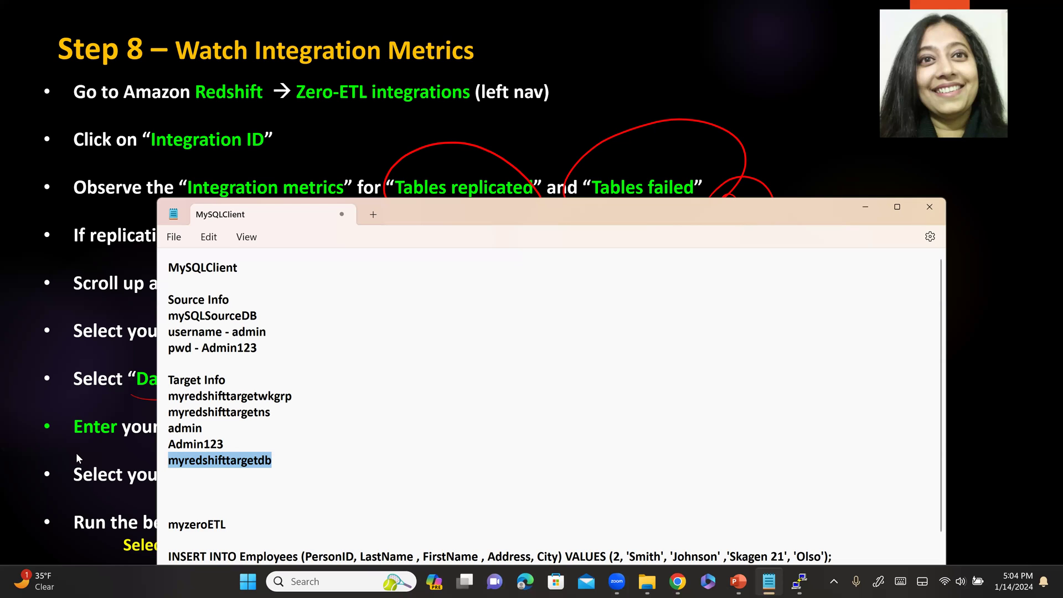
key("alt+Tab")
key("alt+Tab")
key("Tab")
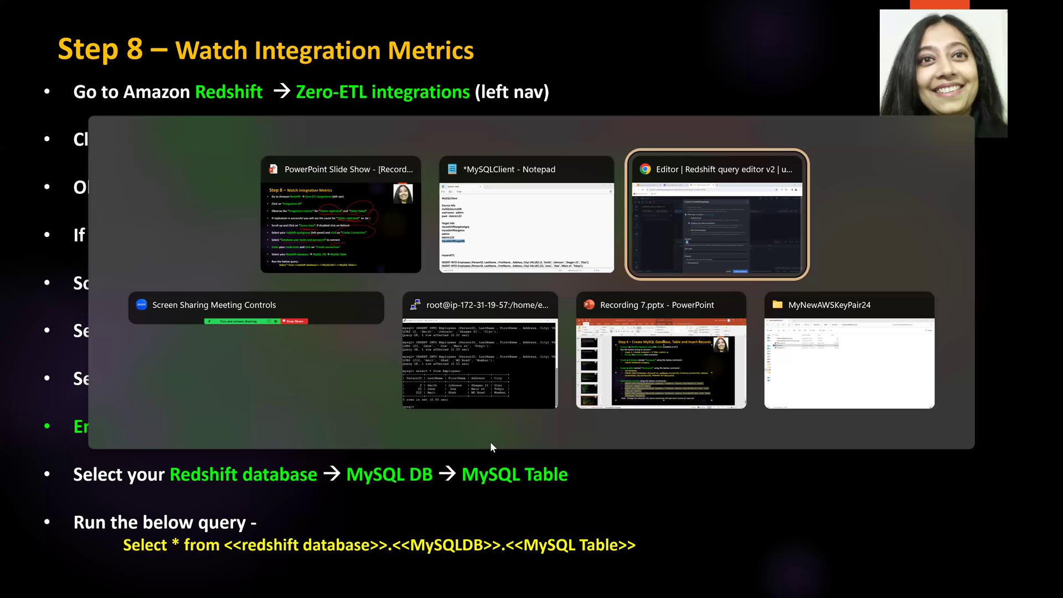
type("myredshifttargetdb")
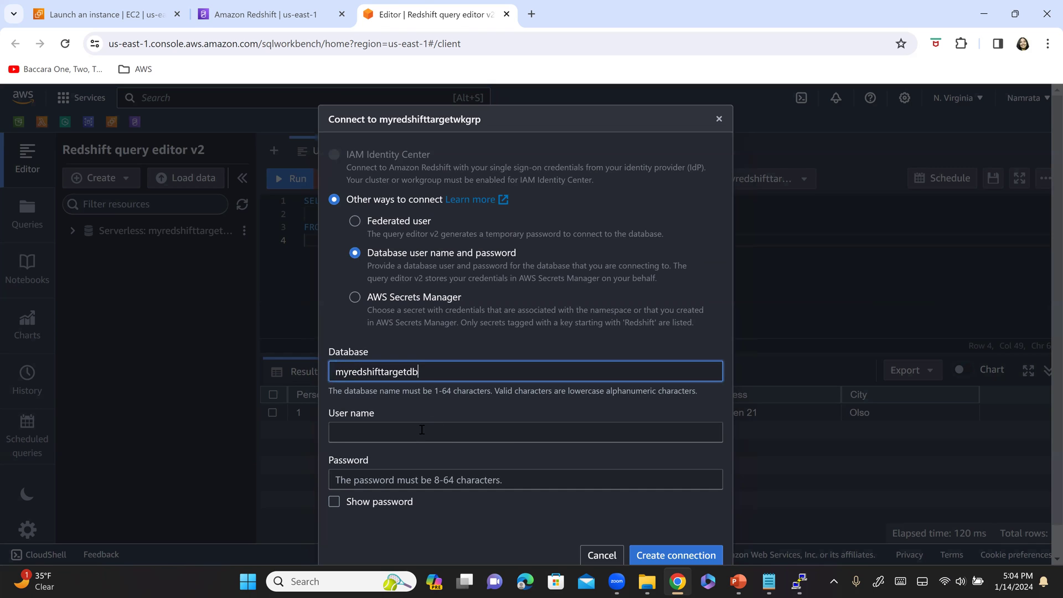
- Enter the database user name and password, then create the connection
left_click(422, 431)
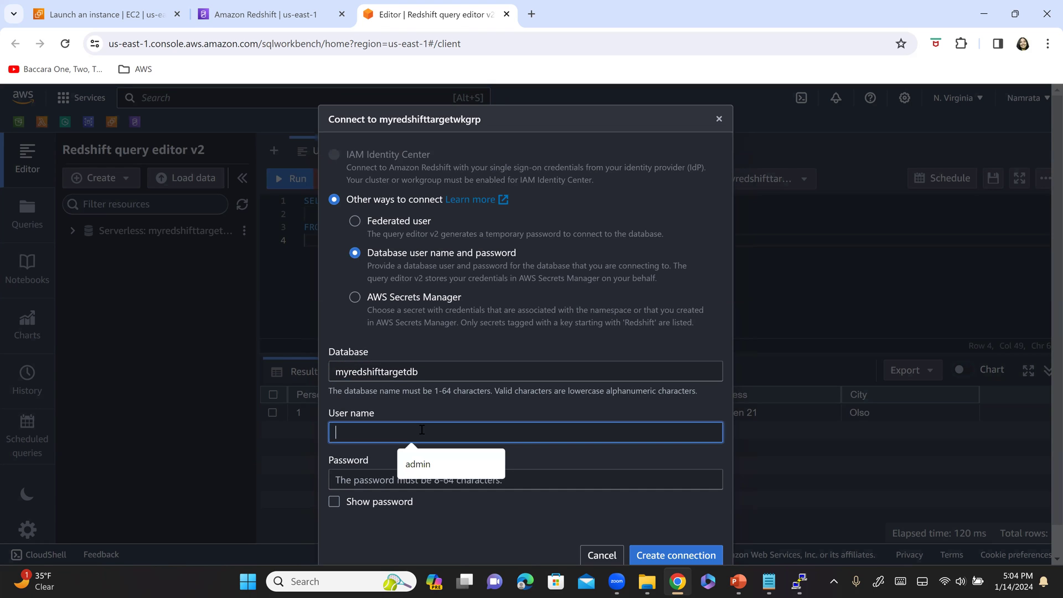
left_click(432, 462)
left_click(426, 477)
type("*****")
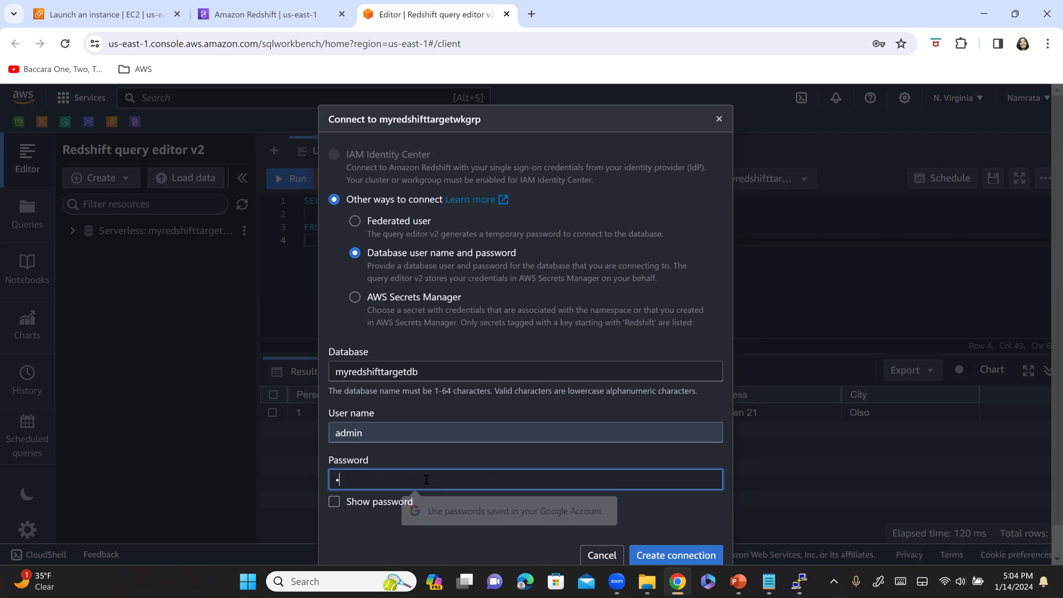
type("123")
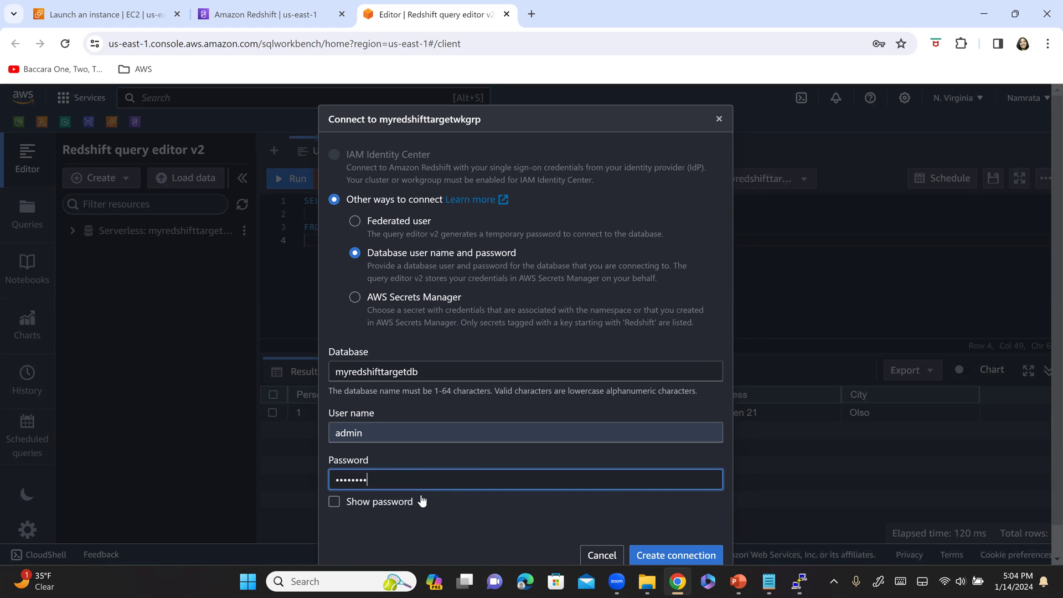
left_click(387, 504)
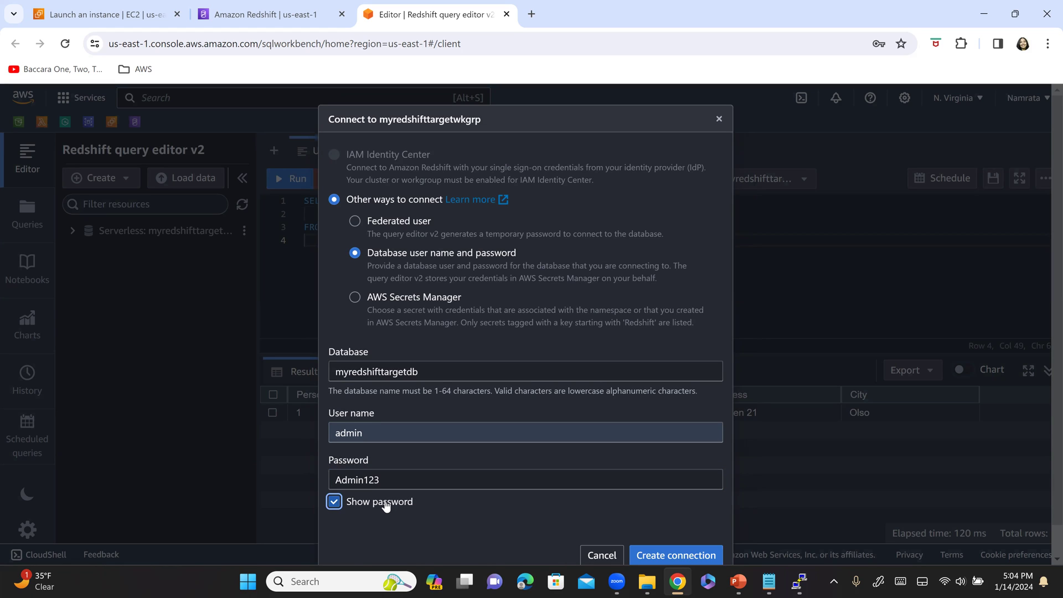
left_click(689, 555)
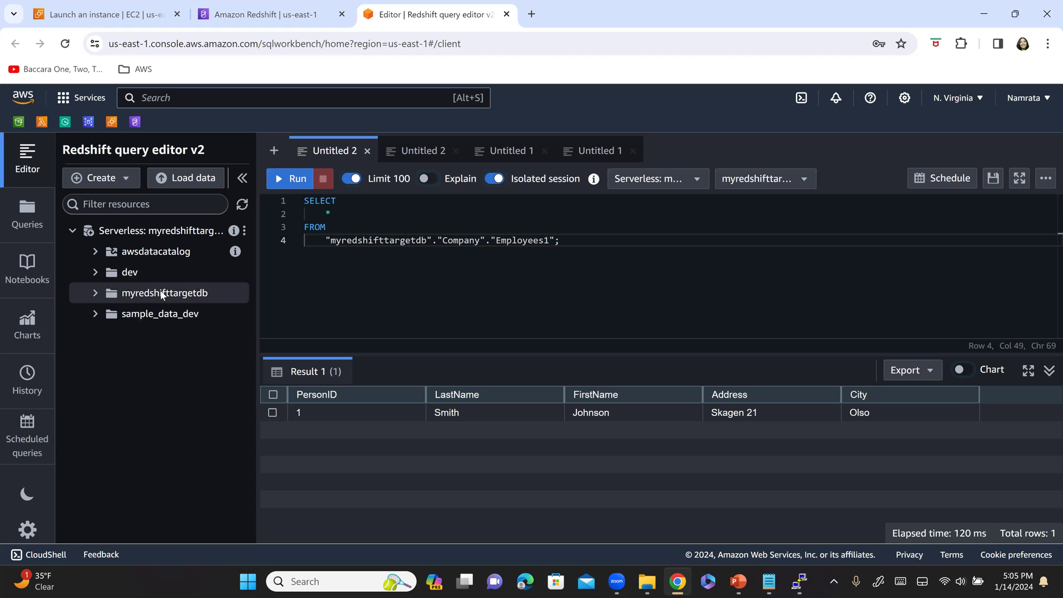
- Expand myredshifttargetdb > Company > Tables and inspect the Employees table's fields
left_click(94, 293)
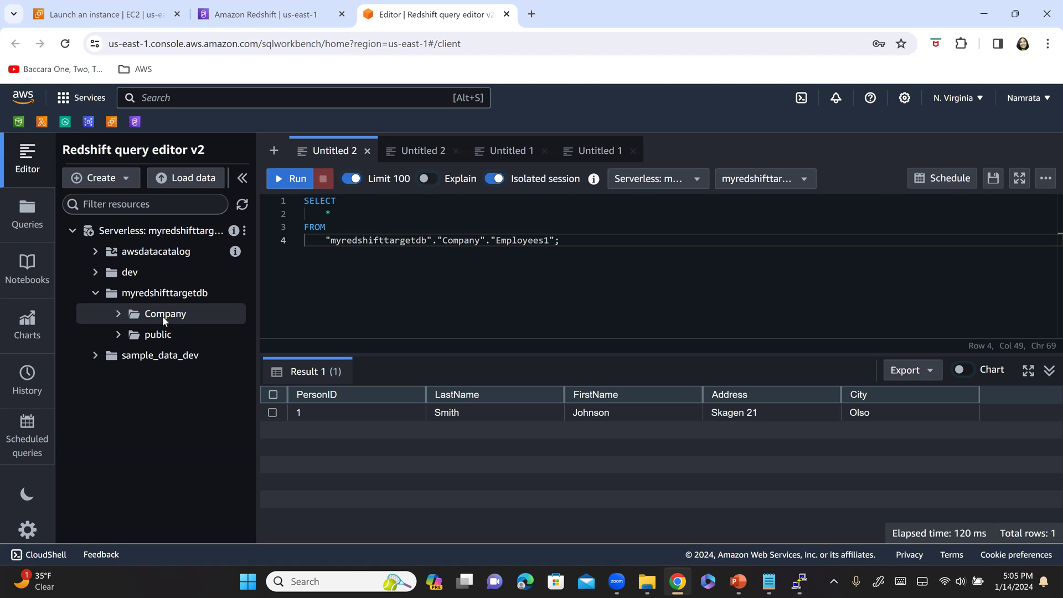
left_click(118, 315)
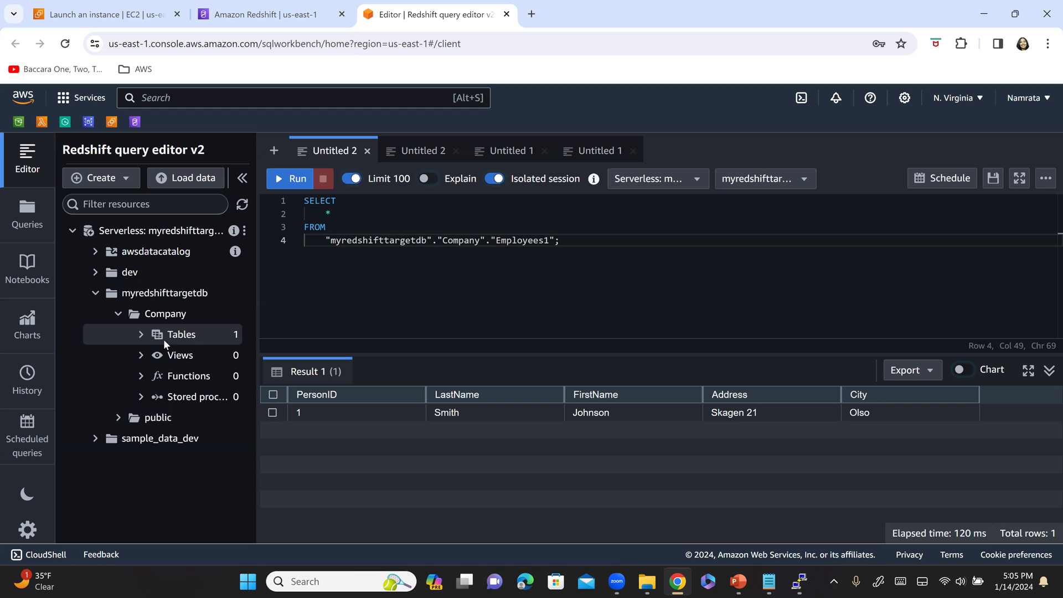
left_click(141, 334)
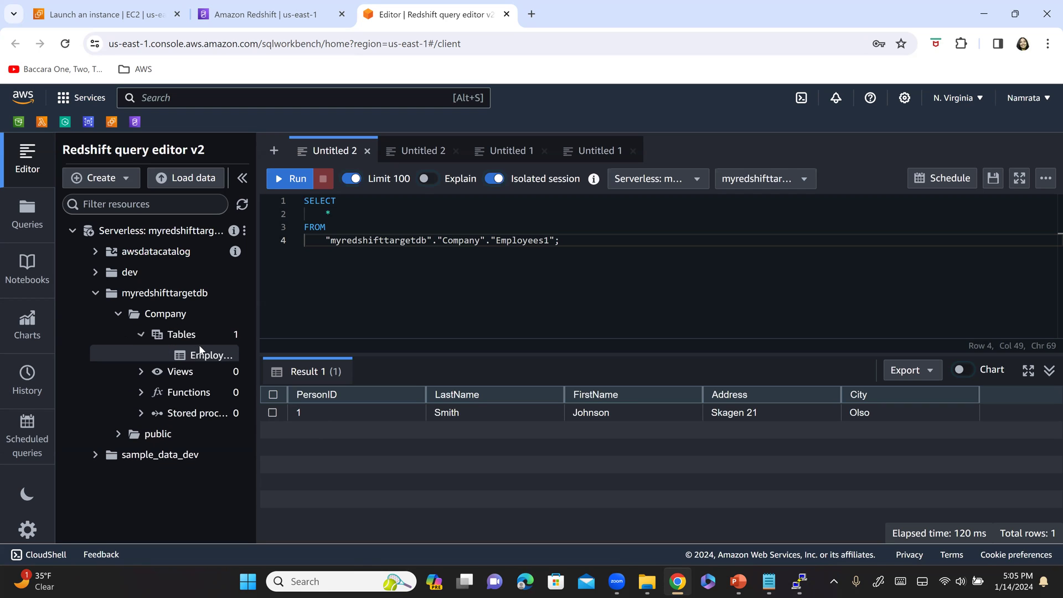
left_click(213, 355)
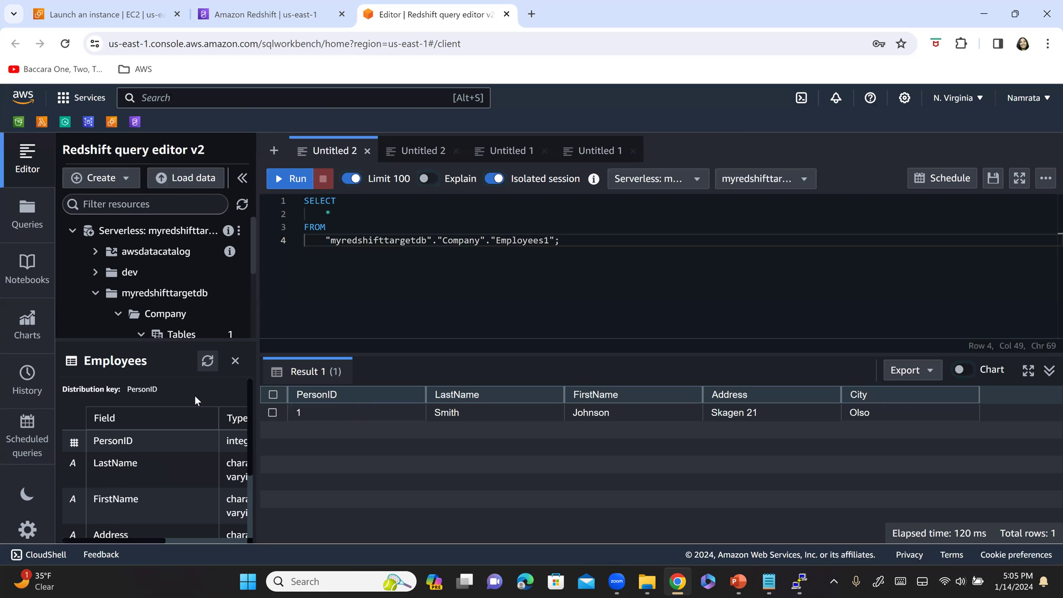
scroll(176, 437, "down", 2)
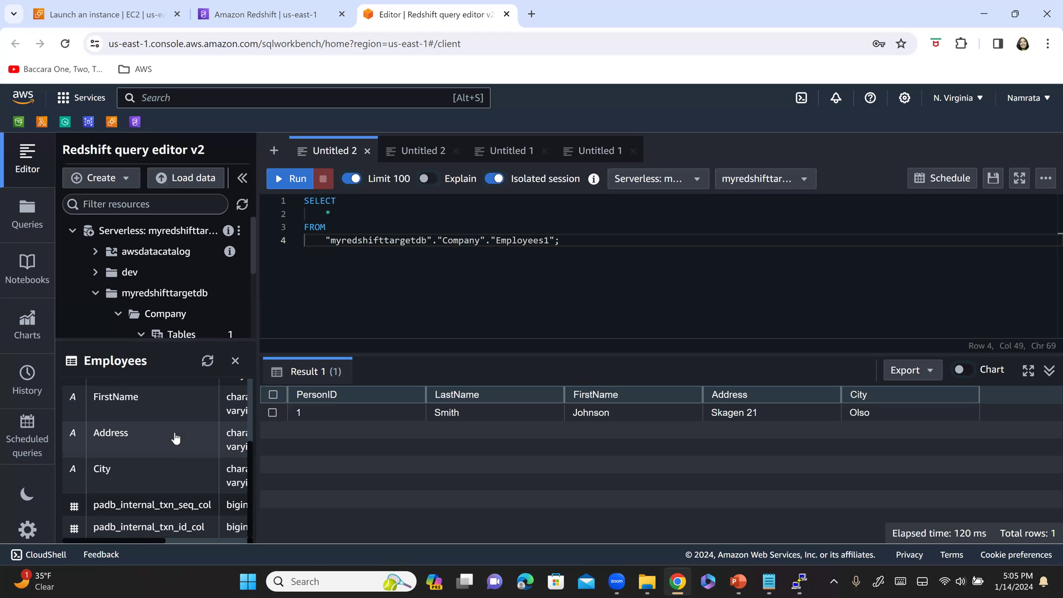
scroll(205, 404, "up", 2)
left_click(235, 360)
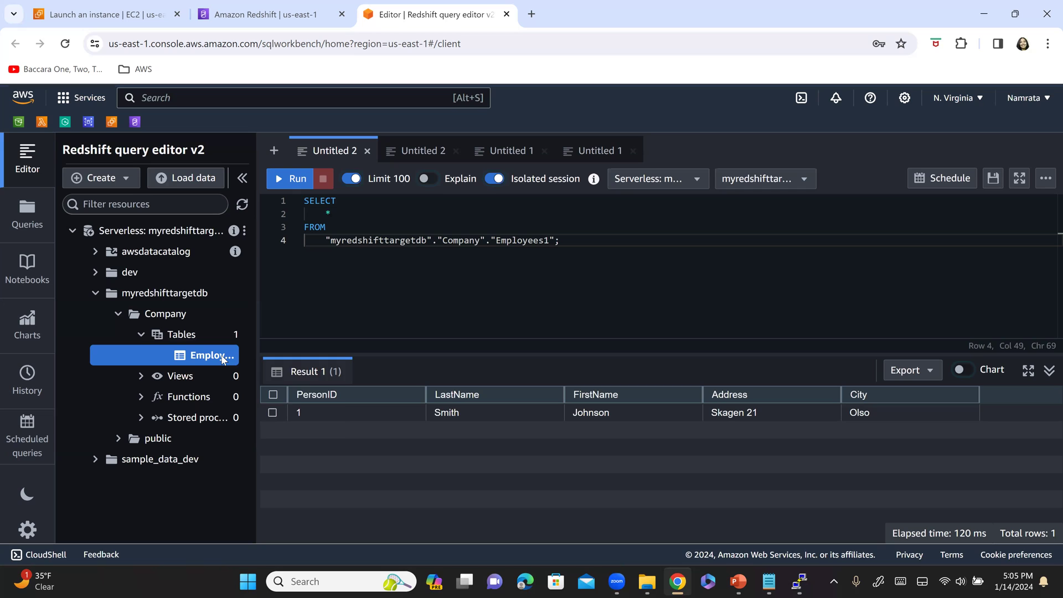
right_click(223, 359)
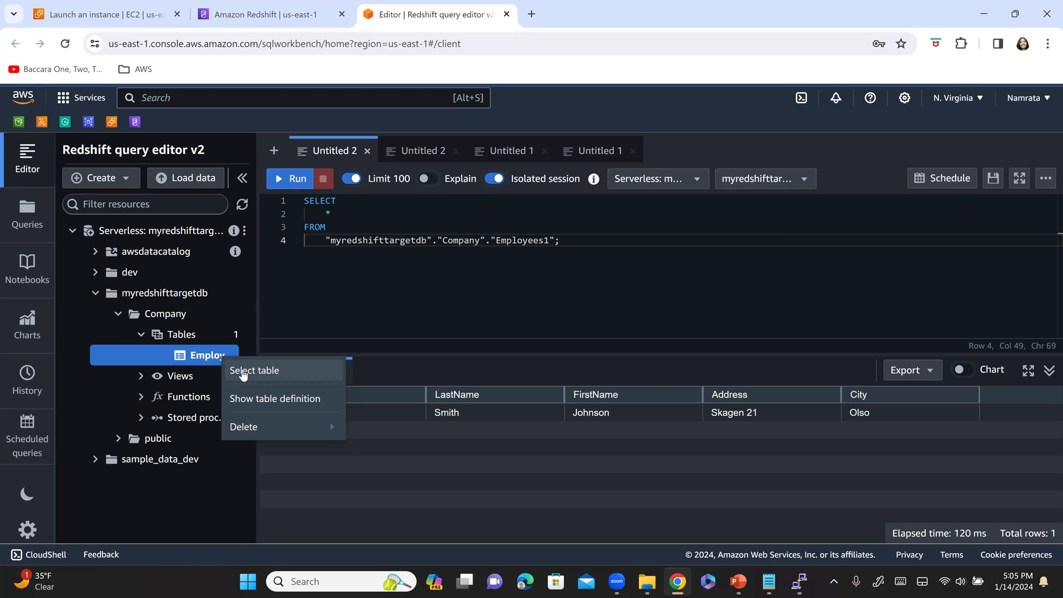
- Generate and run a SELECT on Company.Employees, returning 3 replicated rows
left_click(242, 372)
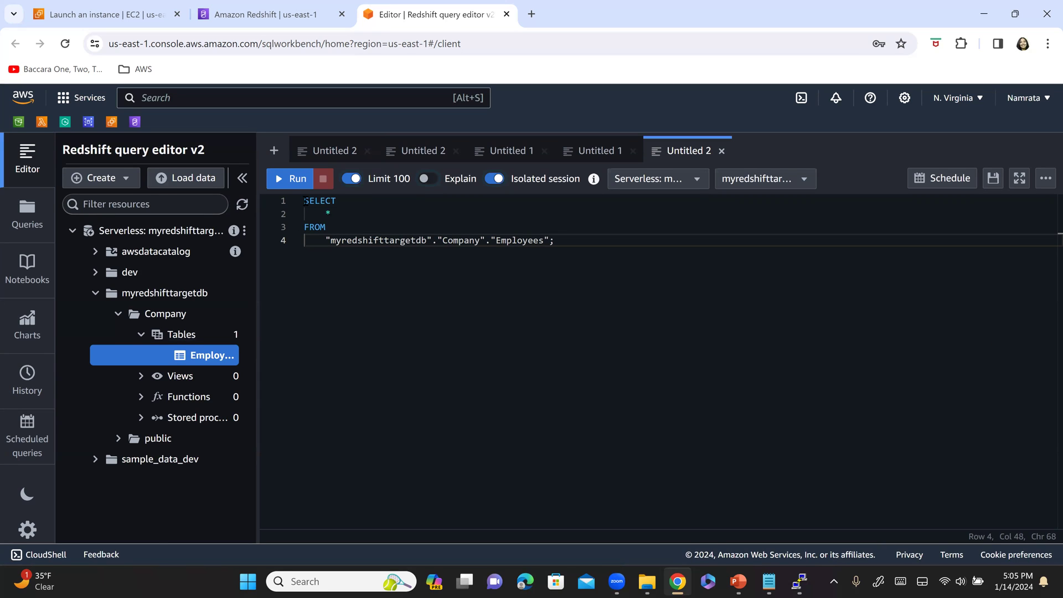
left_click_drag(600, 251, 304, 201)
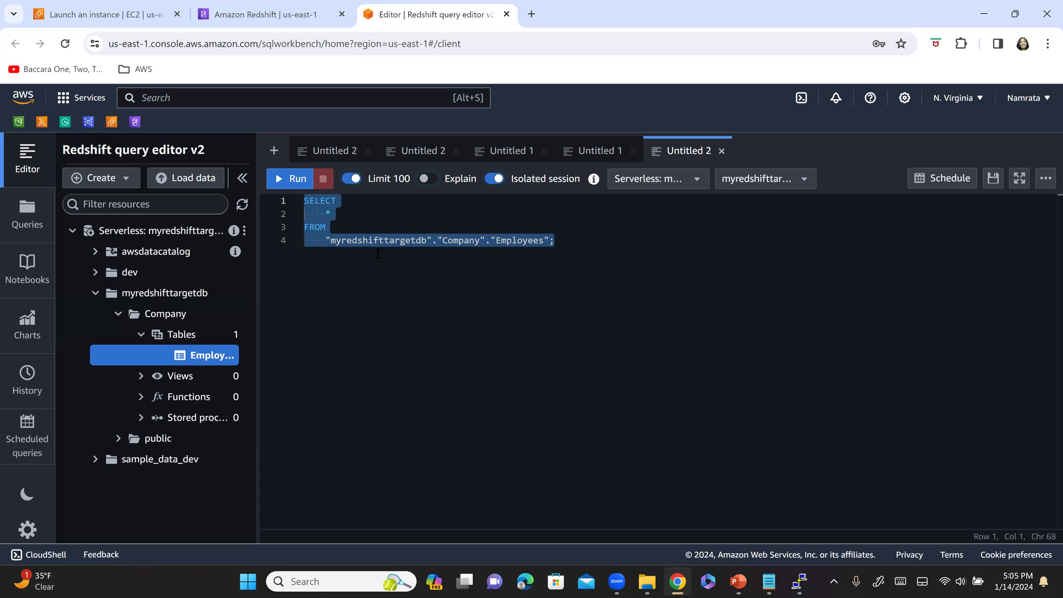
left_click(281, 181)
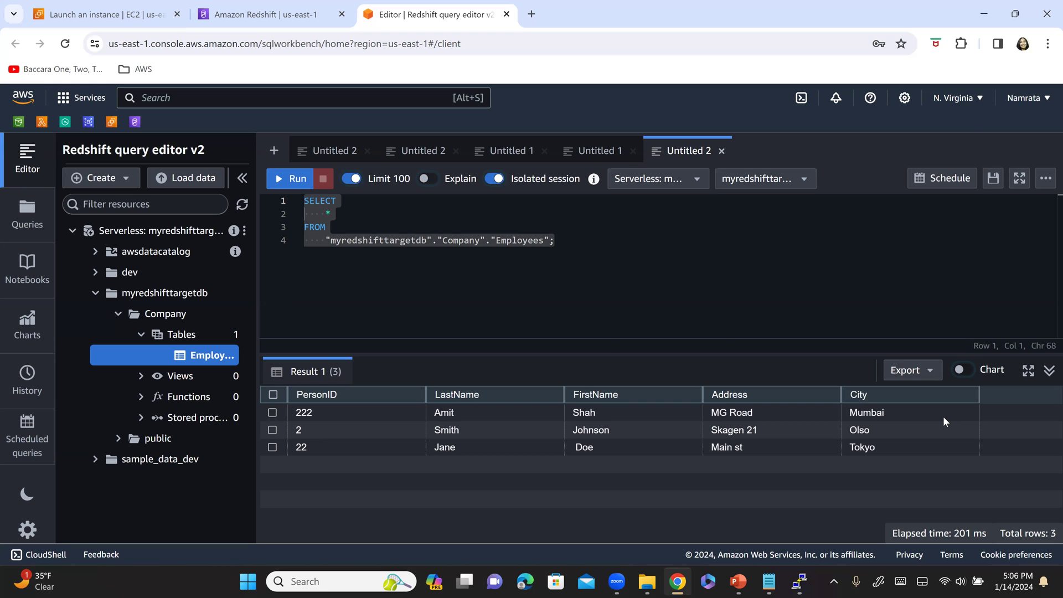
key("alt+Tab")
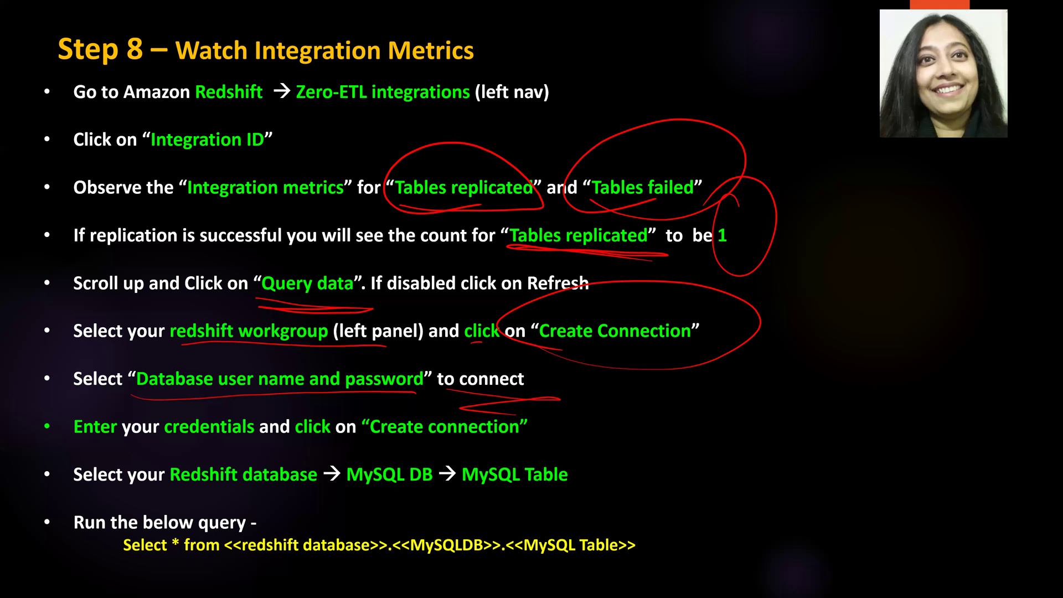